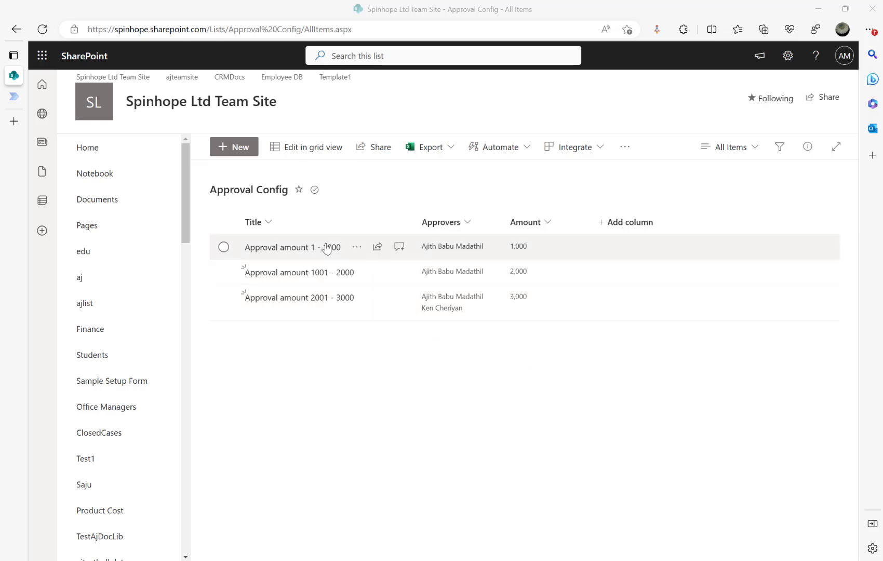
Open the Sales Approvals list and view the Approval Status choices in a new item form, discarding the form without saving
scroll(138, 445, "down", 10)
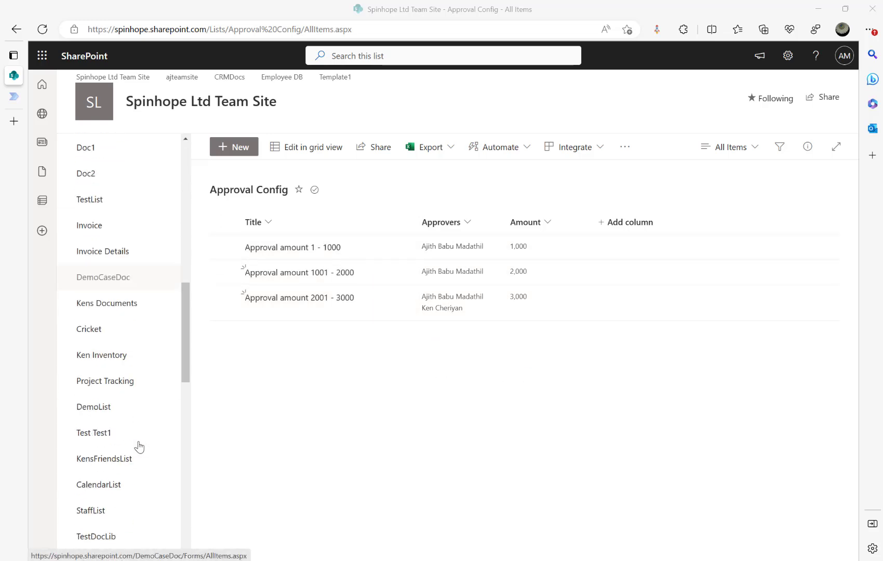
scroll(138, 445, "down", 5)
left_click(122, 432)
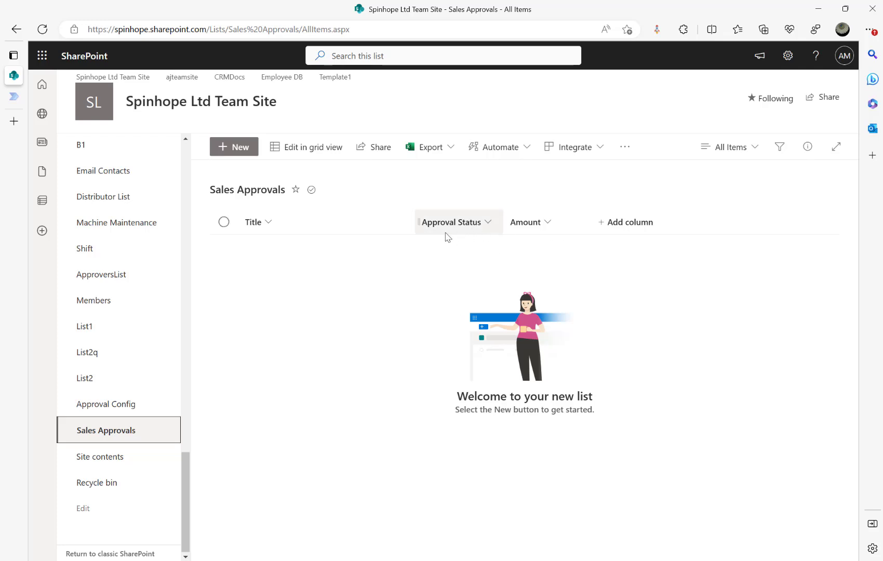
left_click(239, 150)
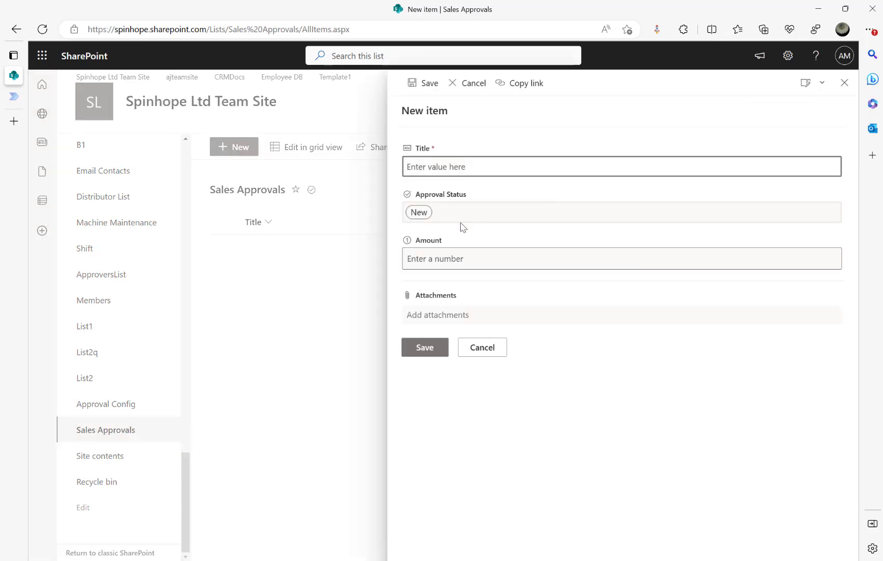
left_click(472, 216)
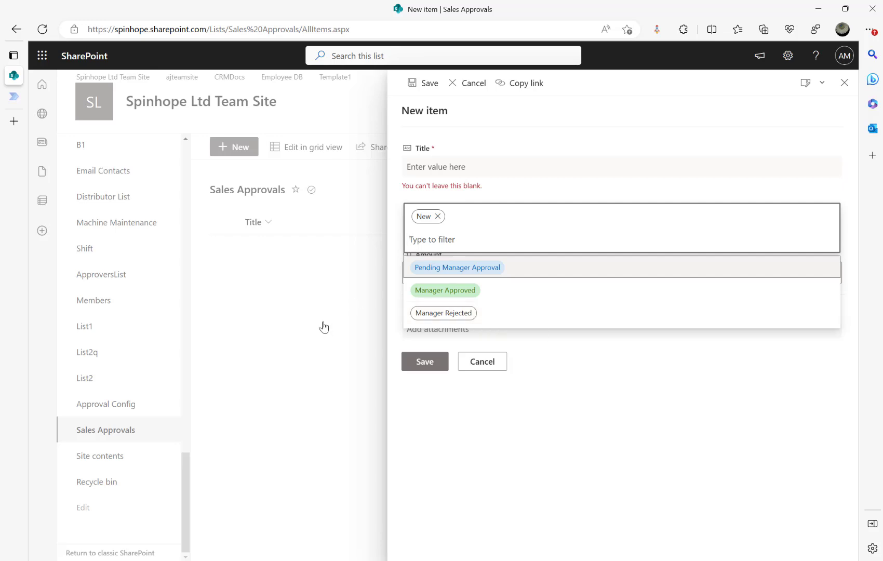
left_click(473, 366)
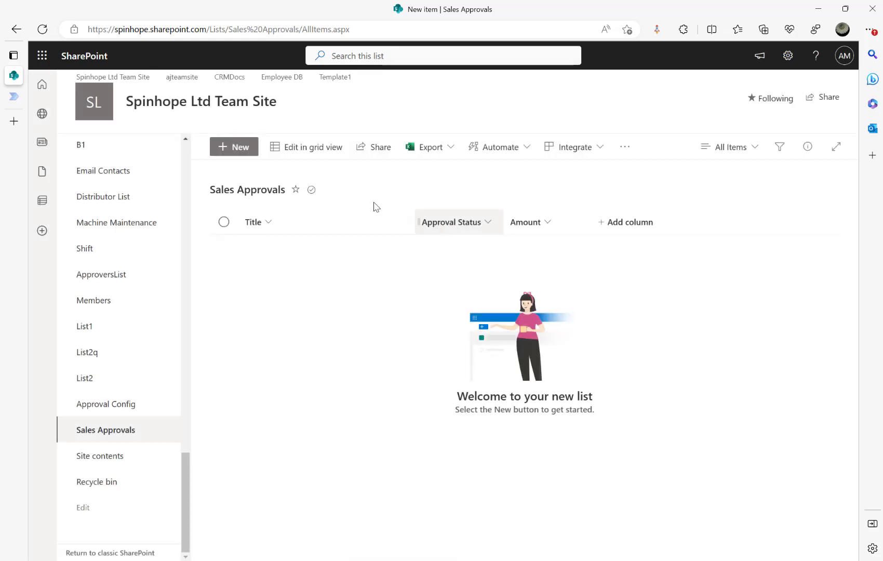
Open the Approval Config list and inspect the approvers and amount of the "Approval amount 2001 - 3000" item without saving
left_click(129, 409)
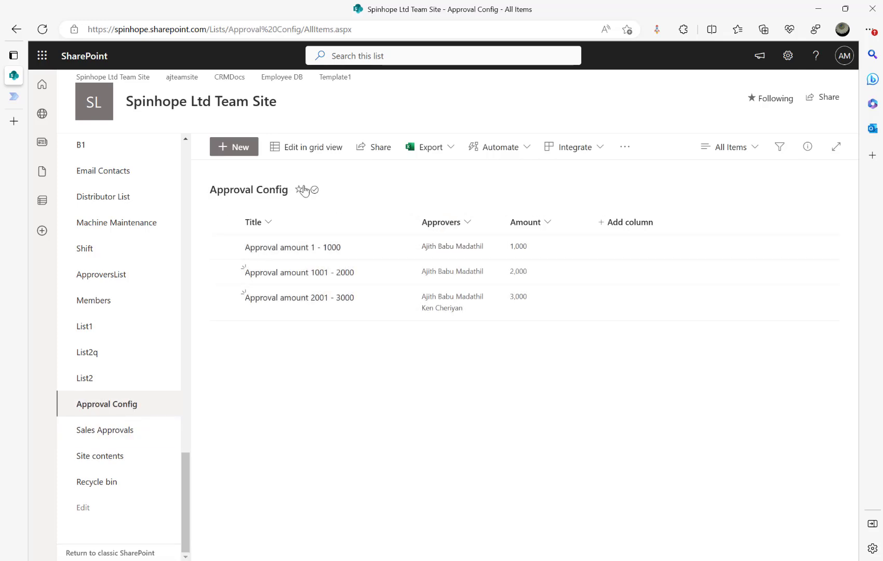
left_click(224, 296)
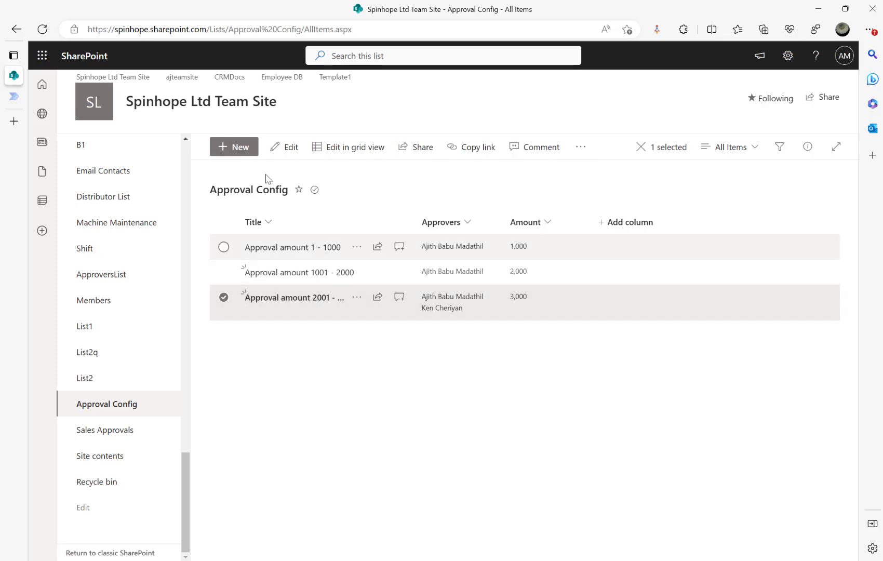
left_click(287, 151)
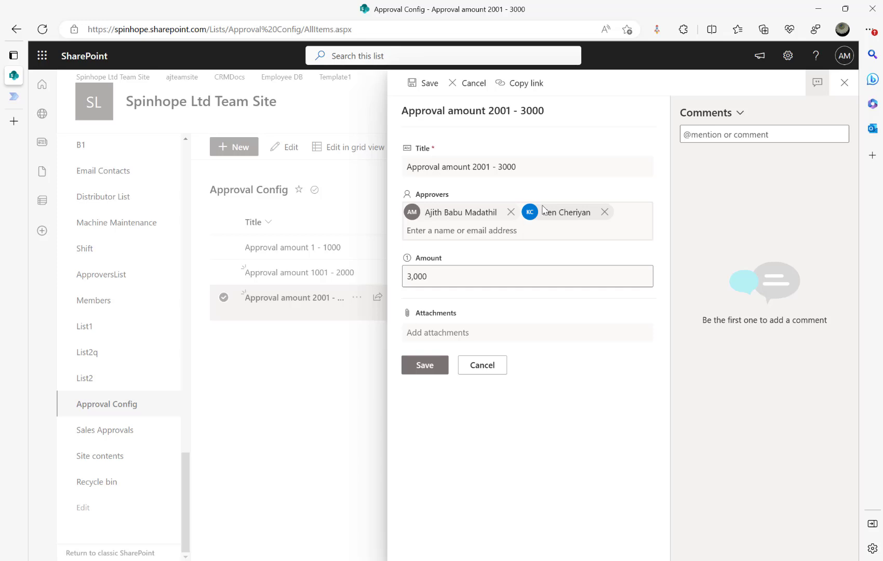
left_click(485, 366)
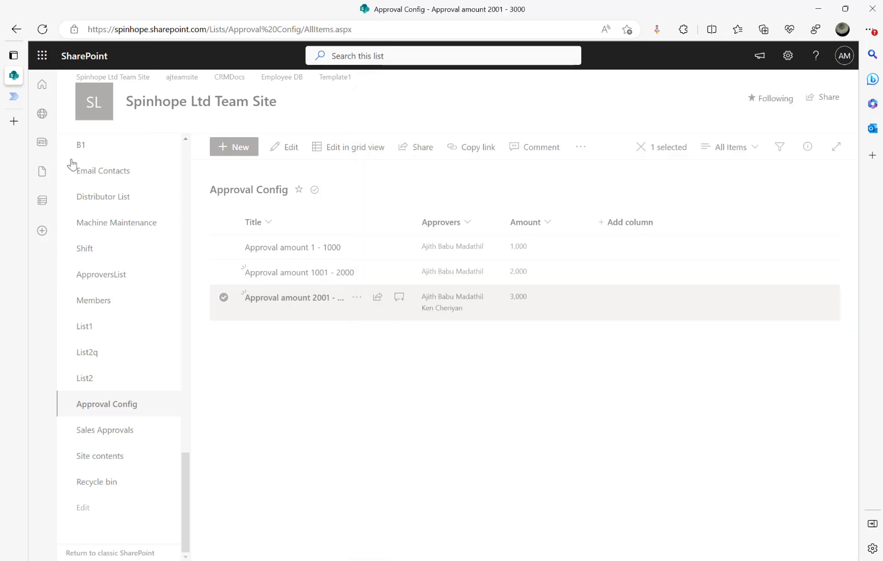
In Power Automate, set the "When an item is created" trigger to the Spinhope Ltd Team Site and the Sales Approvals list
left_click(14, 97)
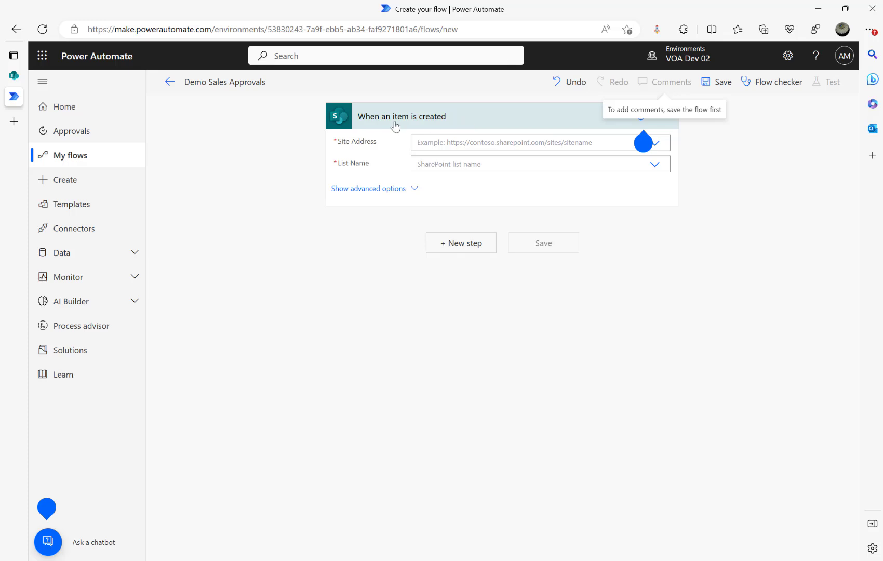
mouse_move(644, 141)
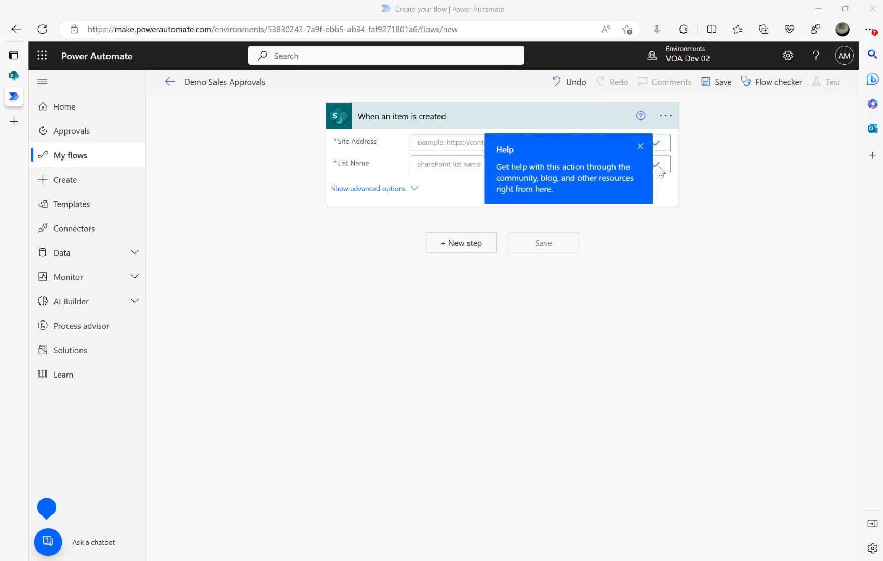
left_click(641, 148)
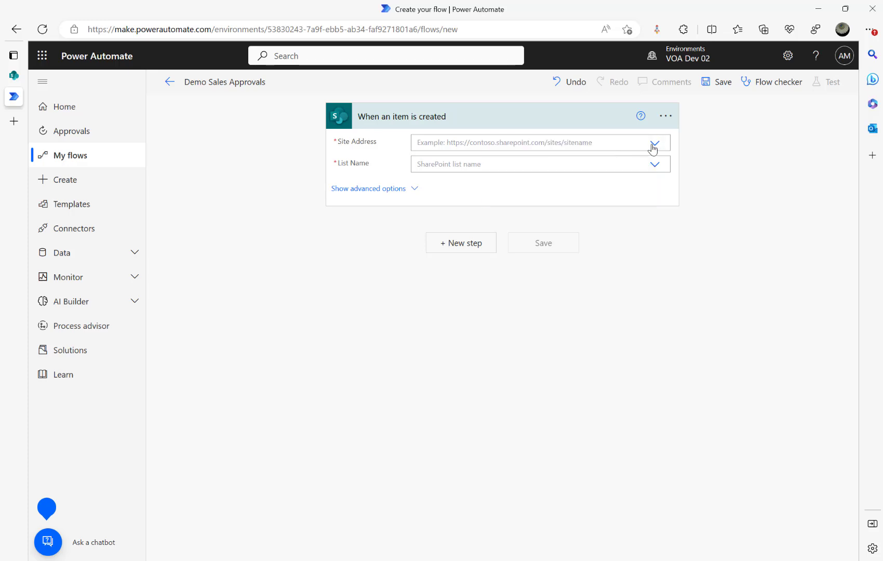
left_click(653, 144)
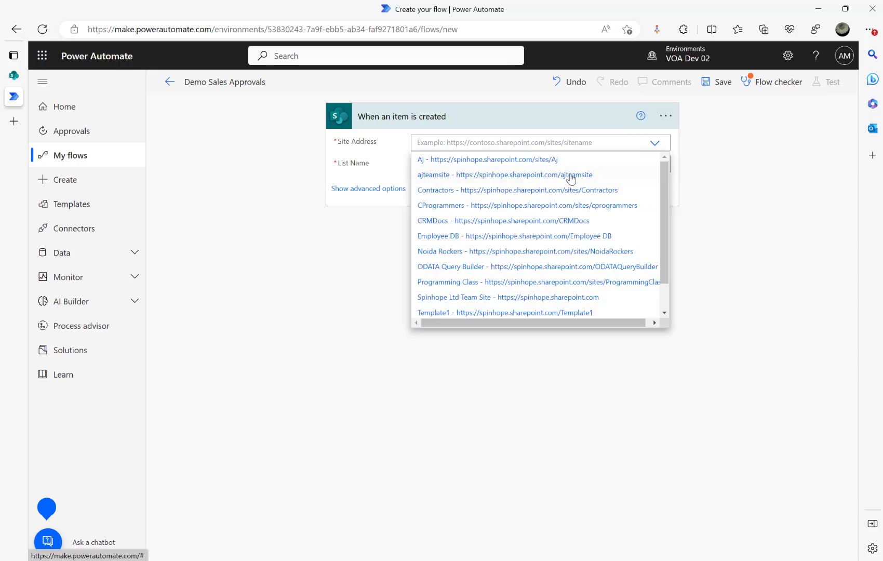
left_click(560, 300)
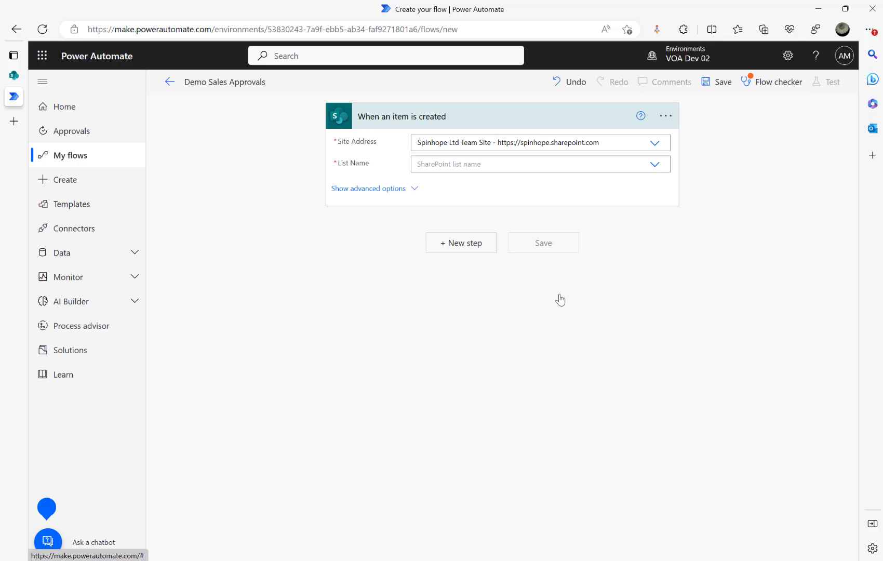
left_click(493, 165)
type("Sales")
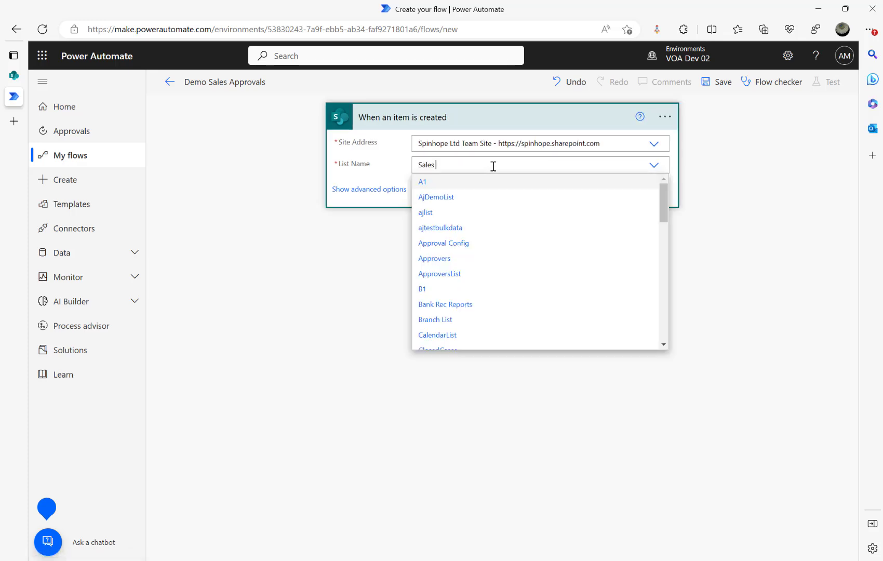
type(" Appr")
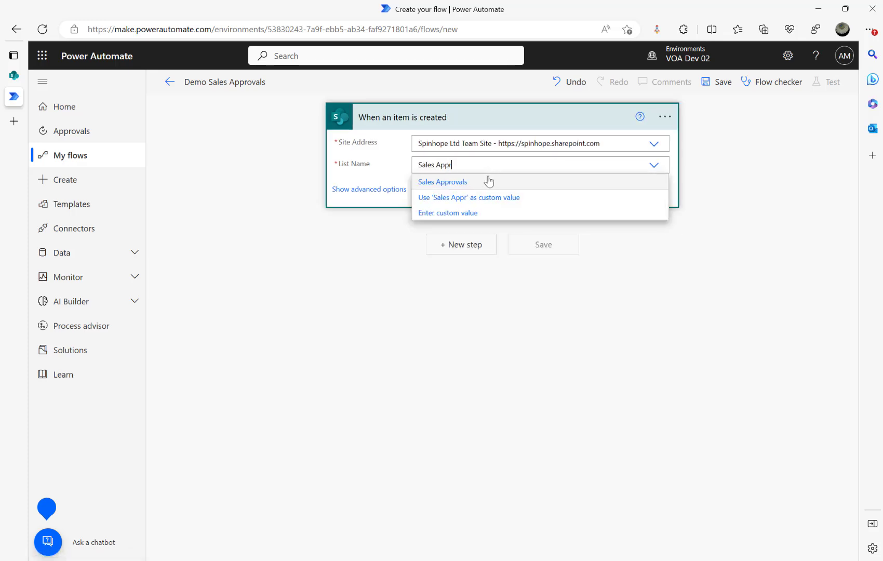
left_click(484, 181)
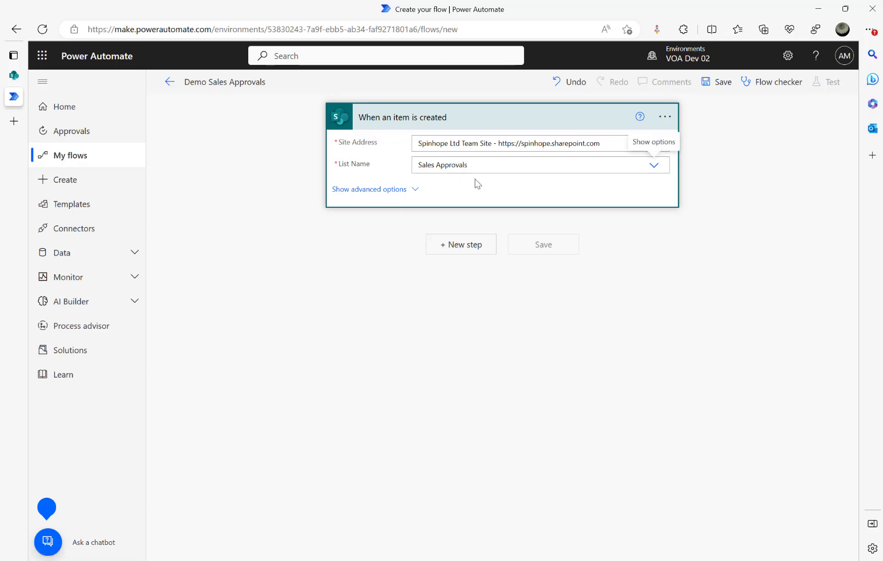
Check the Approval Config list in SharePoint and add a SharePoint Get items action after the trigger in Power Automate
left_click(469, 251)
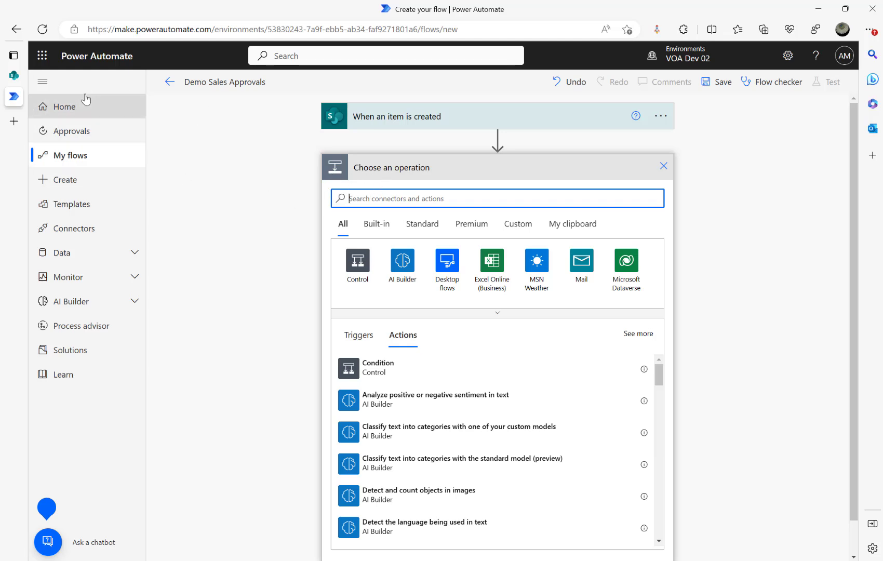
left_click(14, 76)
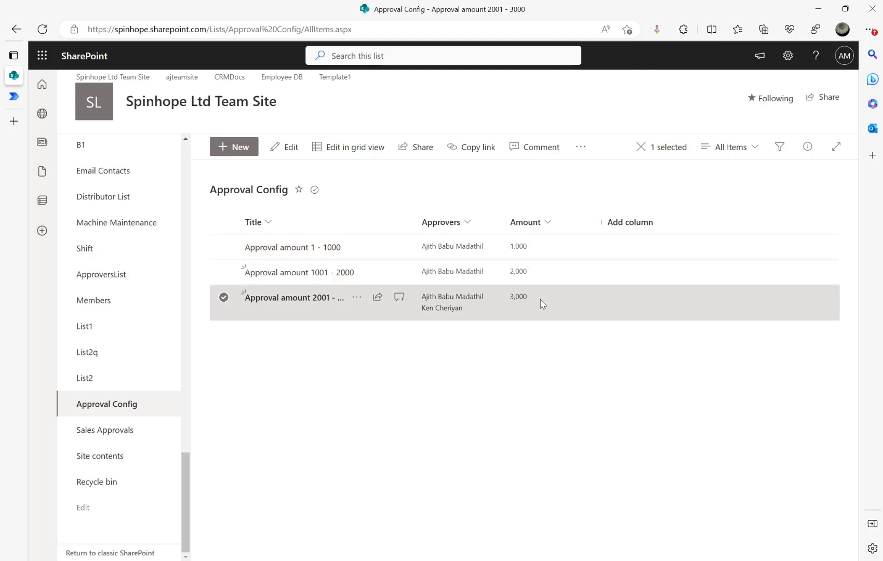
left_click(14, 96)
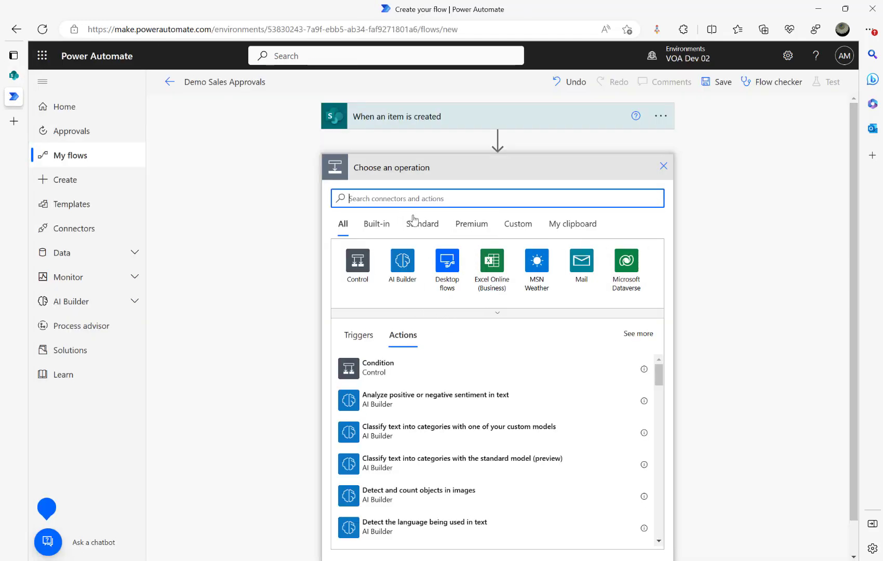
type("sharepoint")
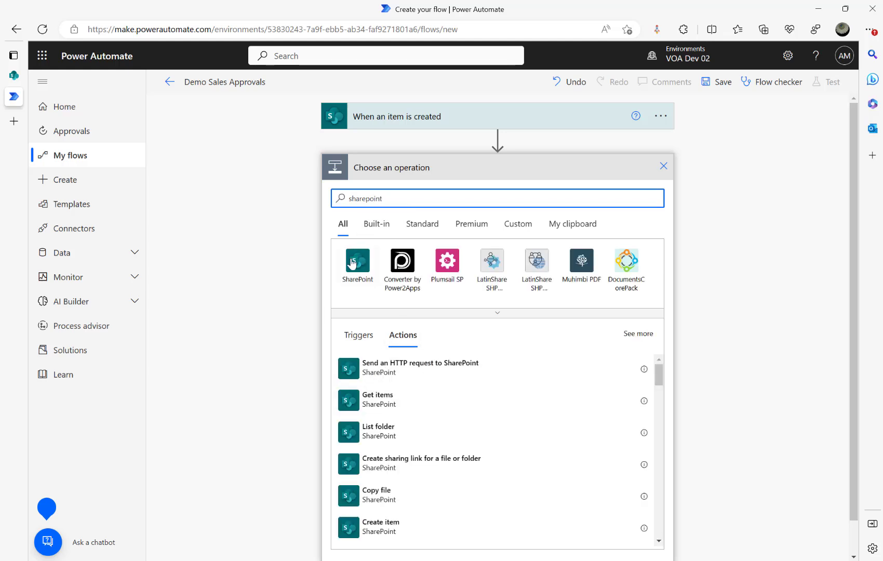
left_click(370, 398)
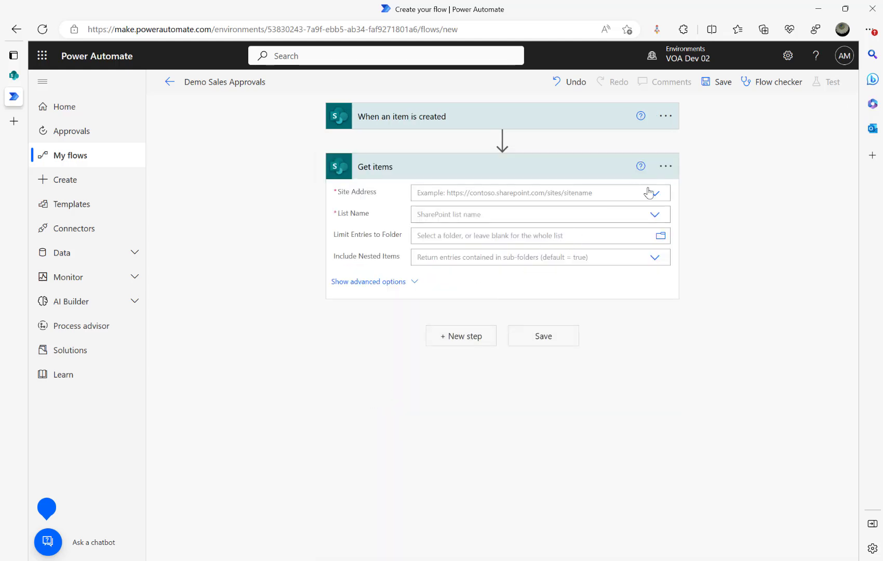
Set the Get items action to the Spinhope Ltd Team Site and the Approval Config list
left_click(654, 193)
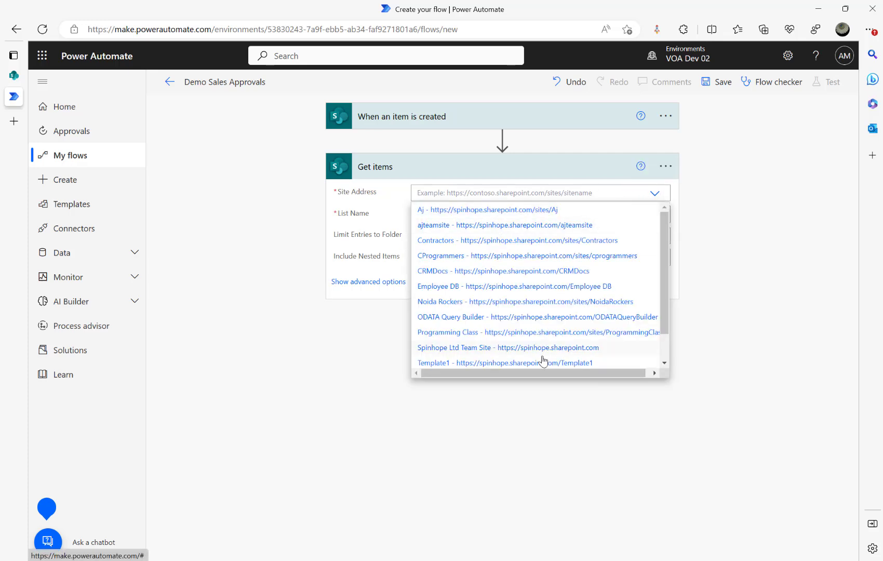
left_click(543, 352)
left_click(492, 215)
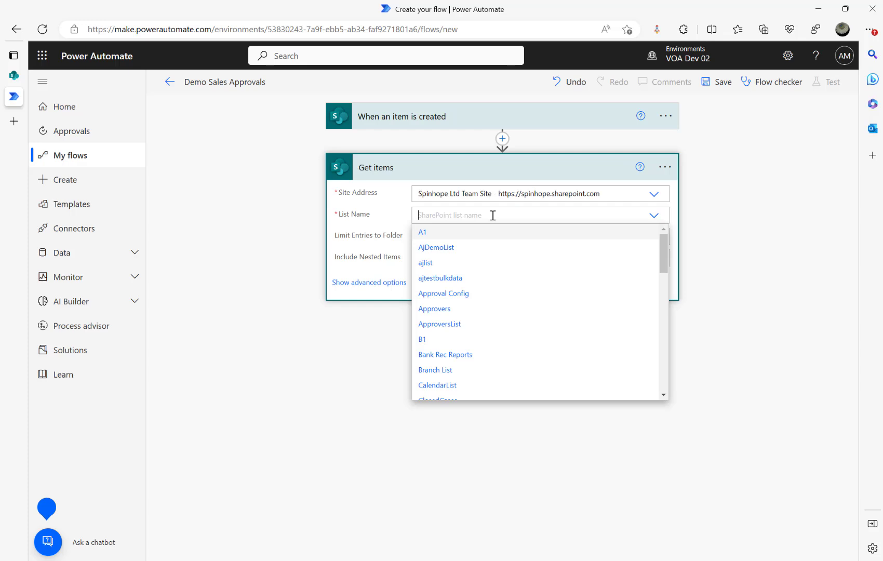
type("Approv")
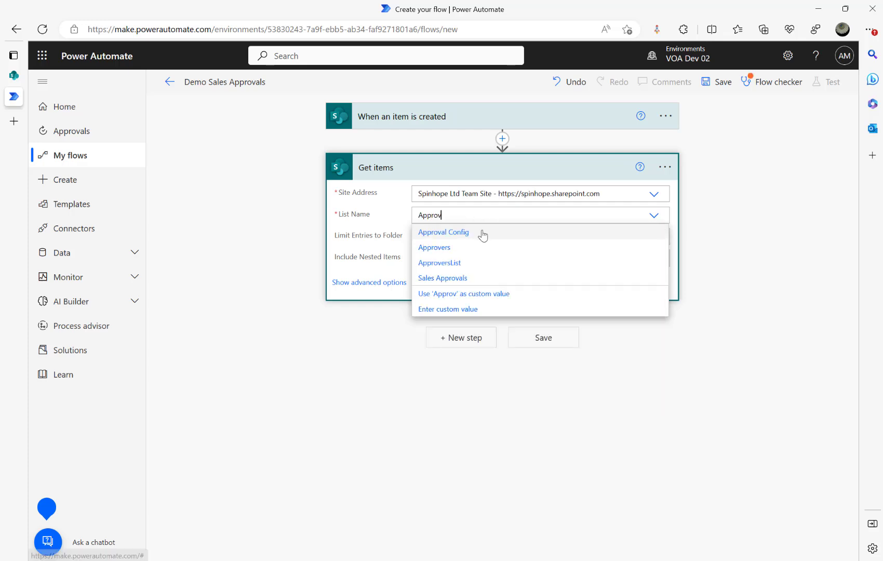
left_click(481, 232)
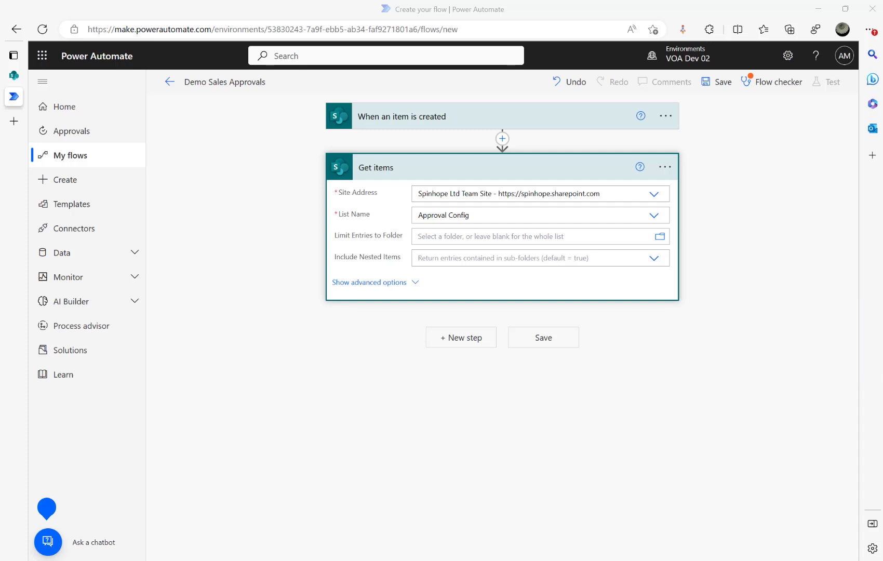
Add a Filter array data operation after Get items and open the dynamic content choices for its From input
left_click(454, 343)
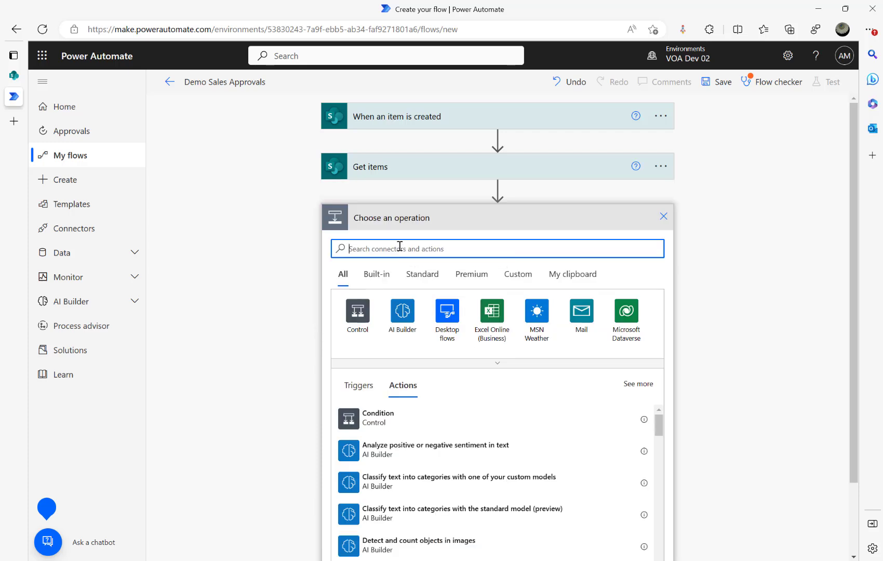
type("filter")
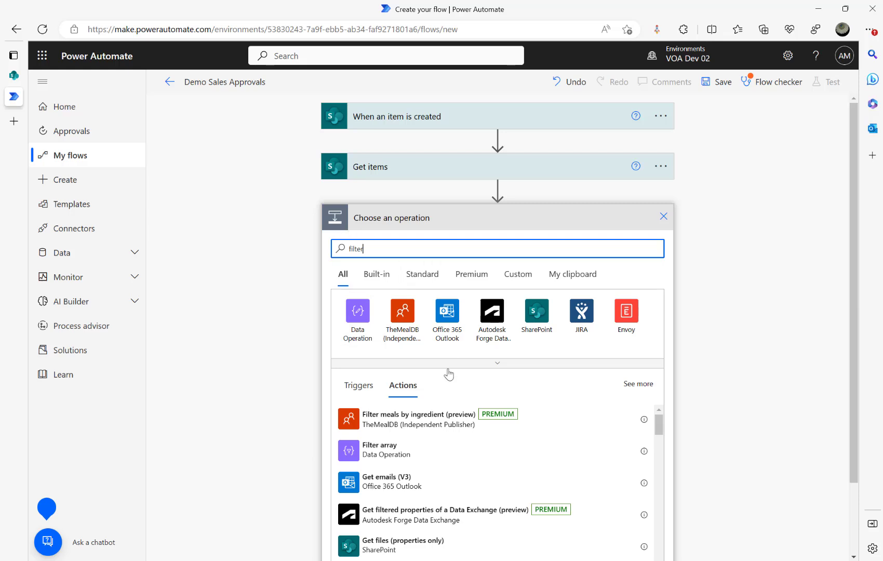
left_click(371, 450)
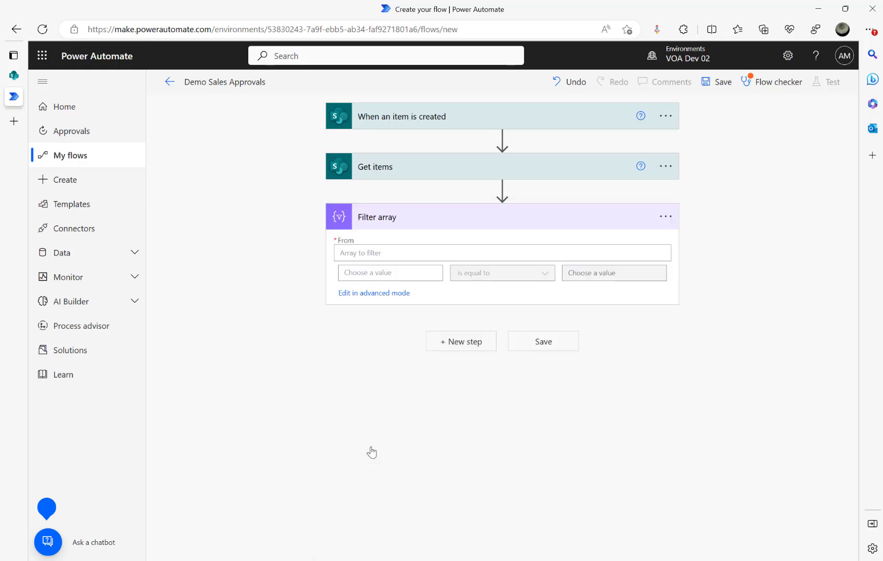
left_click(373, 253)
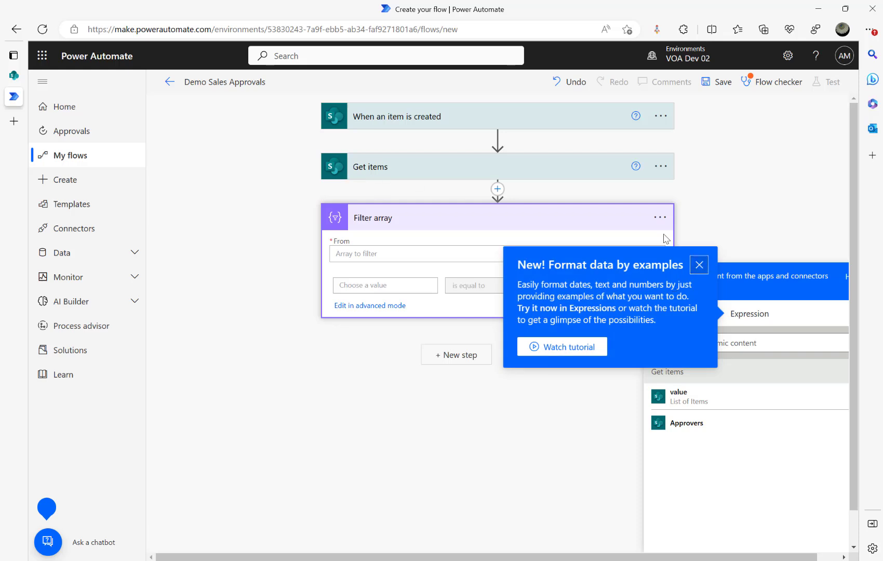
left_click(699, 266)
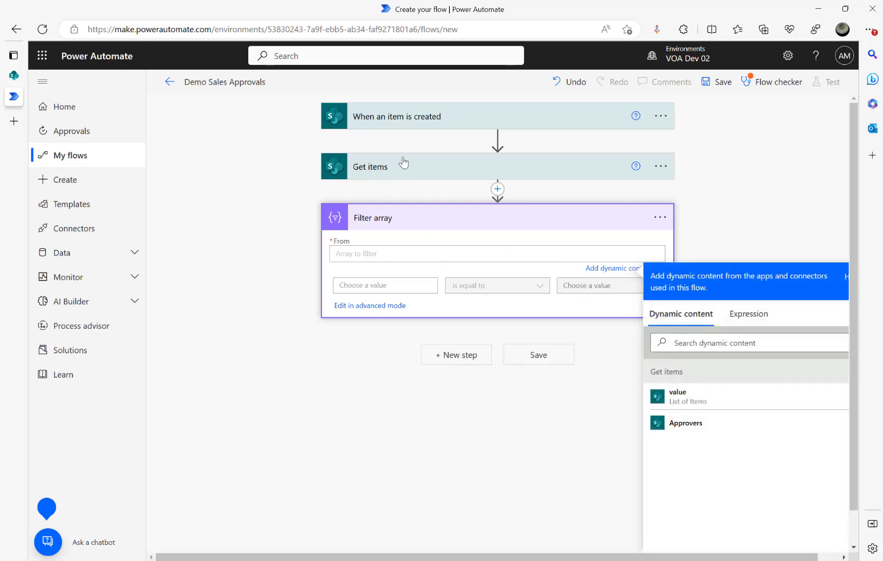
Review the Approval Config list in SharePoint, then set the Filter array's From input to the Get items value in Power Automate
left_click(372, 169)
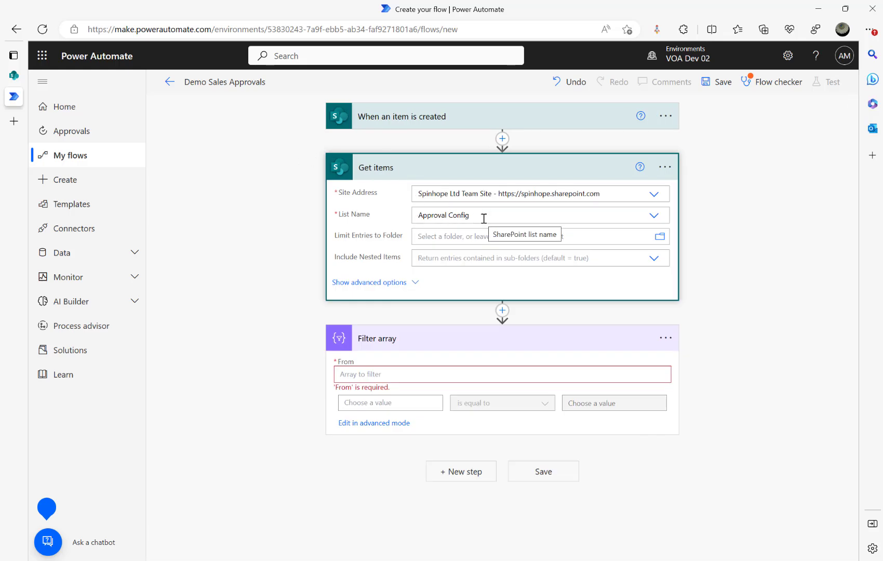
left_click(14, 75)
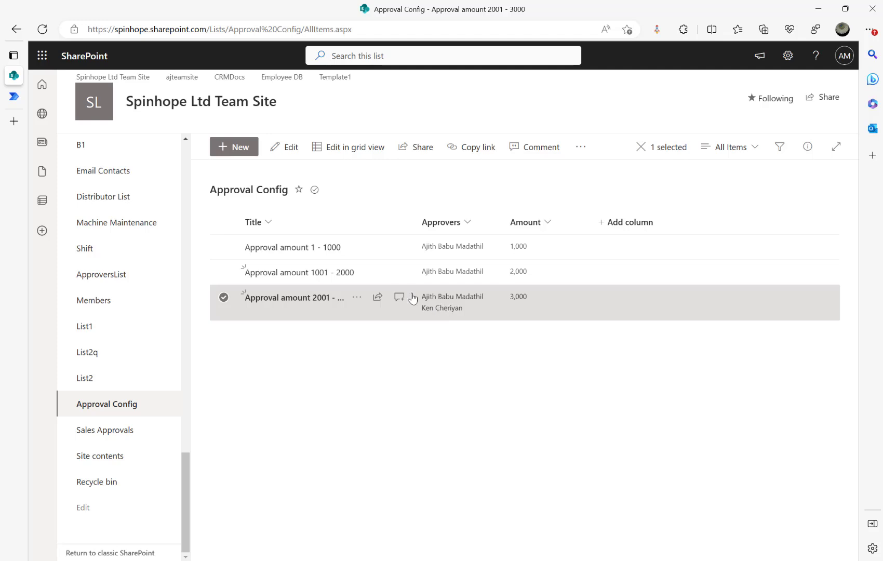
left_click(14, 97)
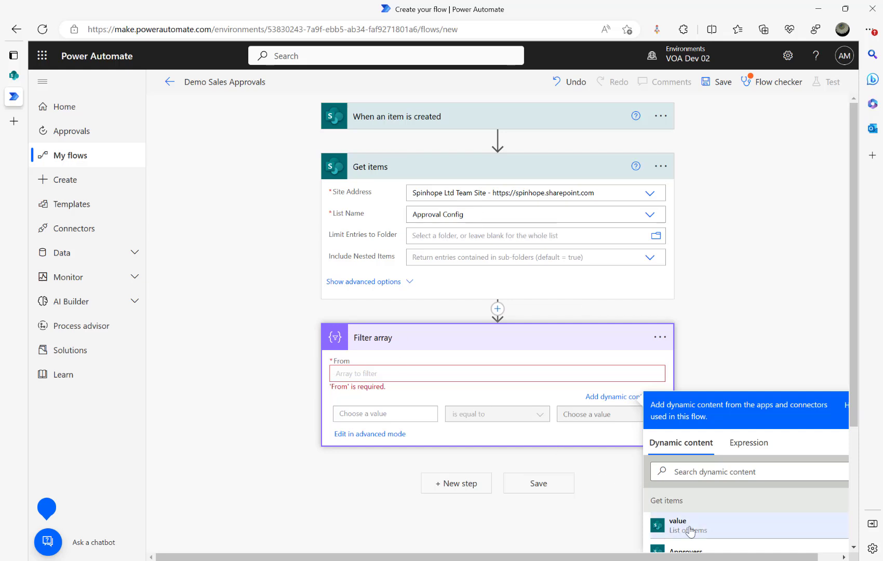
scroll(690, 527, "down", 3)
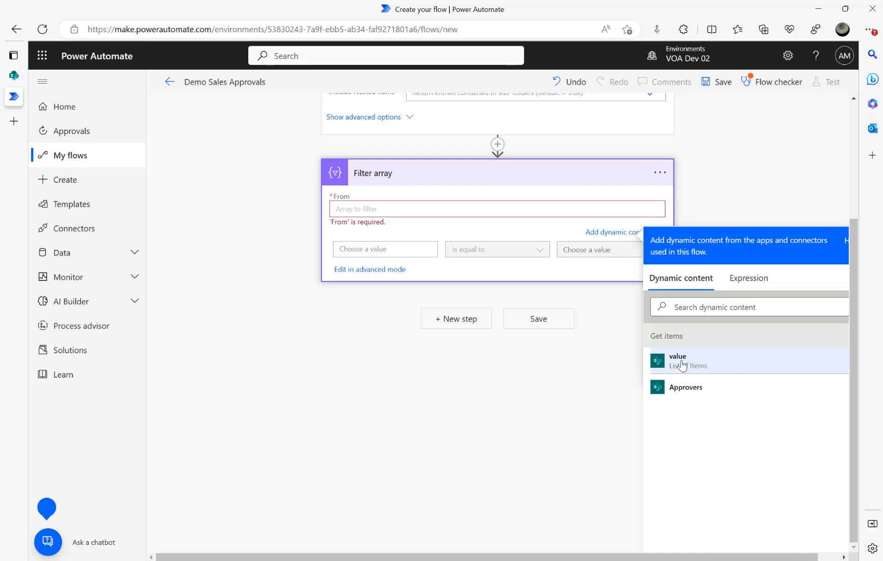
left_click(682, 366)
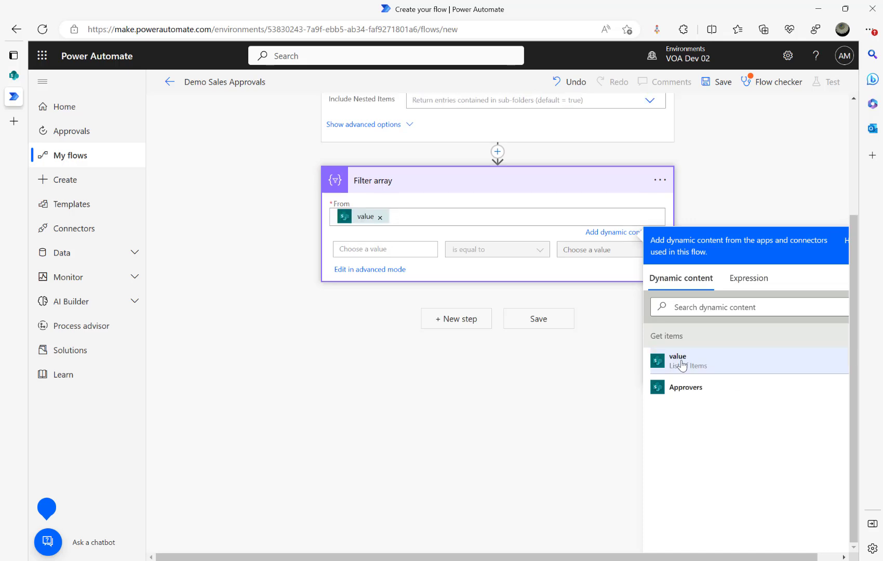
Start the Filter array condition with the Amount from "When an item is created" and the operator "is less than or equal to"
left_click(395, 248)
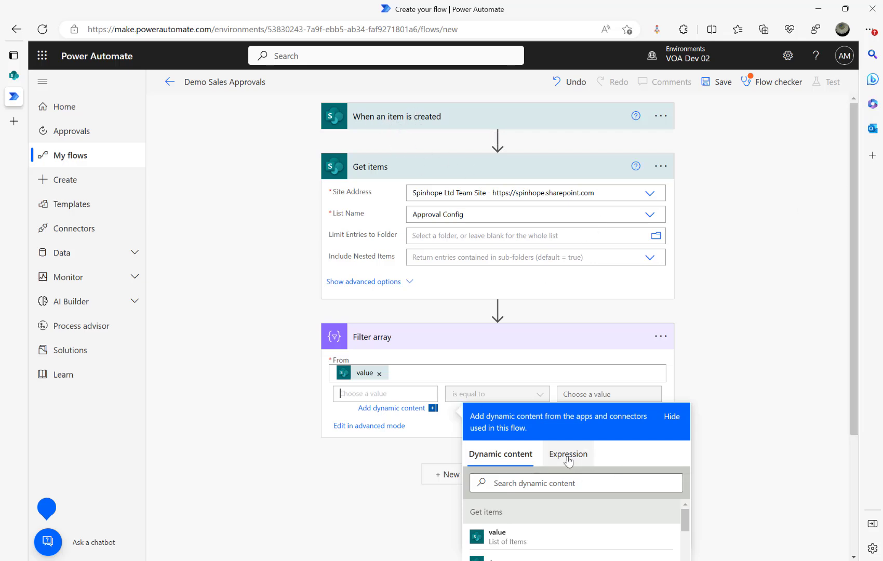
left_click(523, 484)
type("amount")
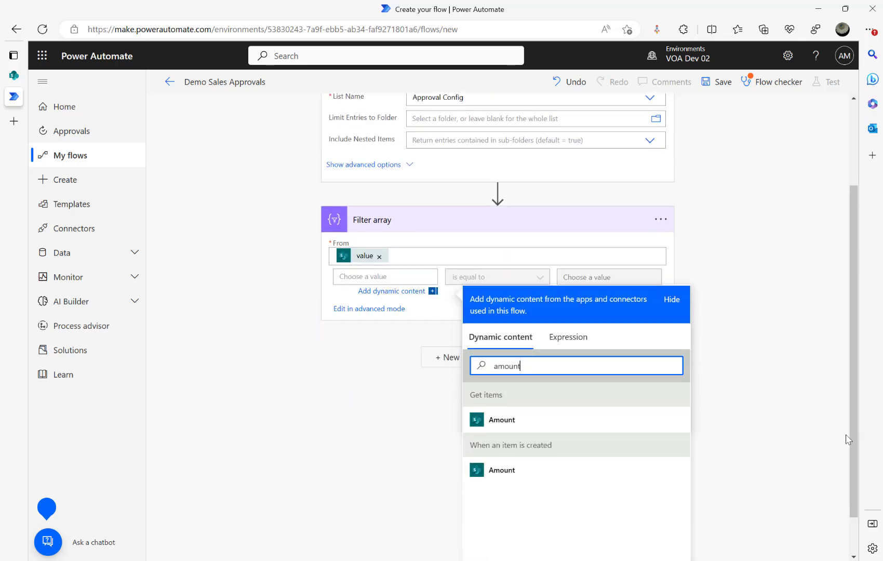
scroll(550, 480, "down", 2)
left_click(502, 469)
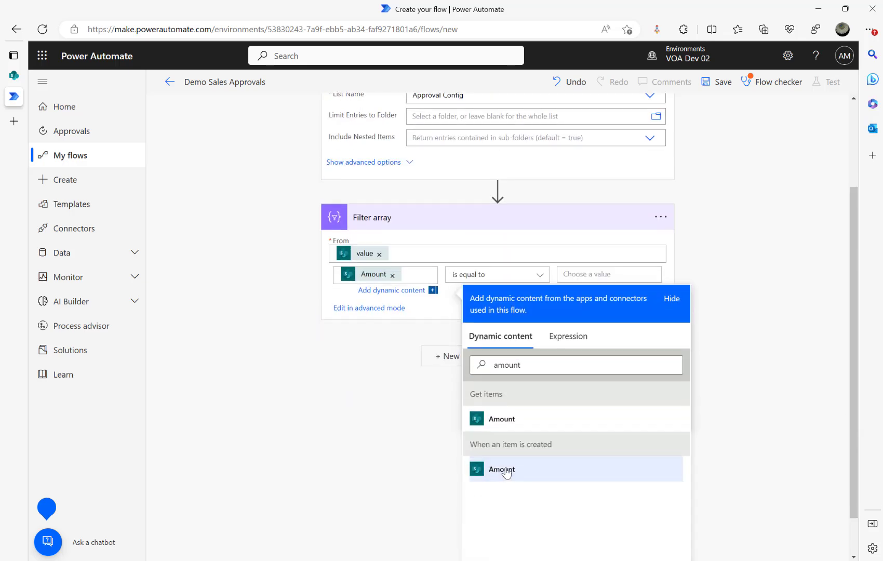
left_click(508, 274)
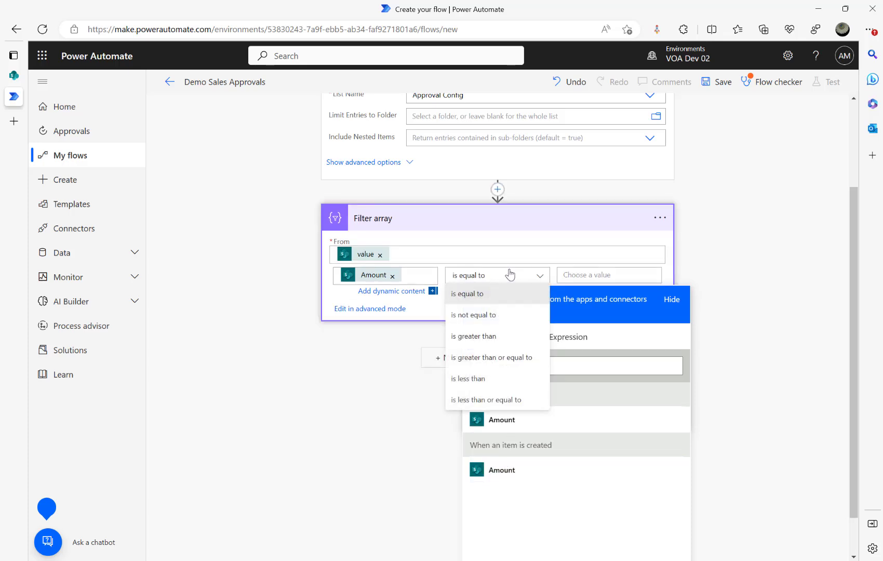
left_click(492, 400)
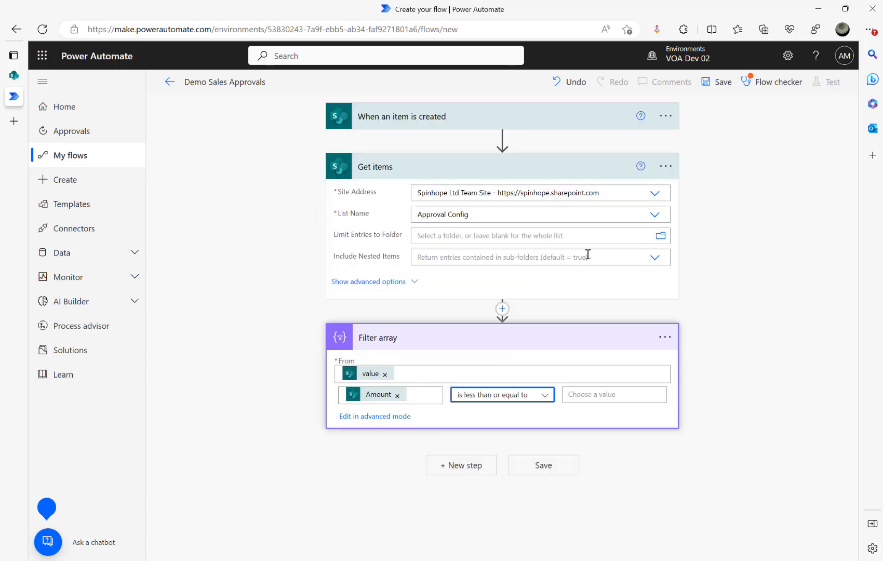
Set the comparison value of the Filter array condition to the Amount from Get items
left_click(614, 394)
left_click(721, 480)
type("amount")
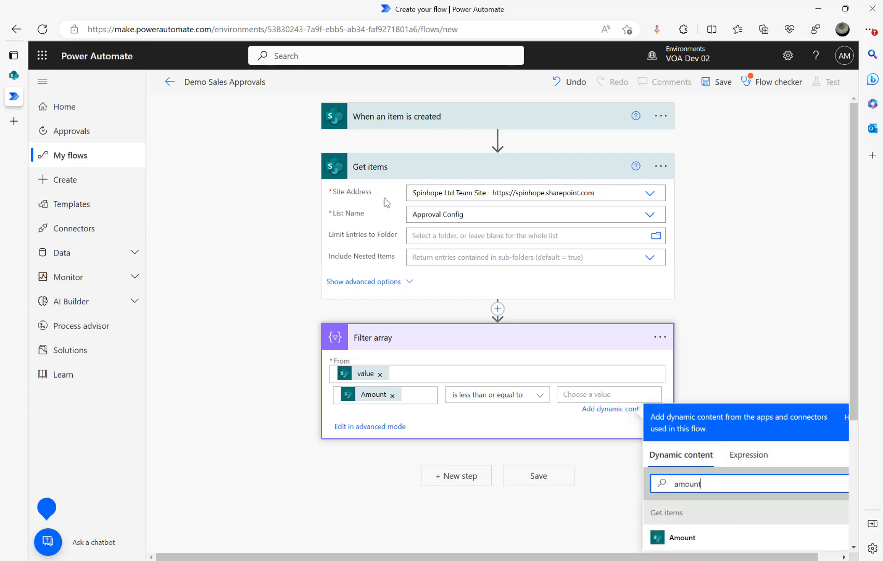
left_click(698, 537)
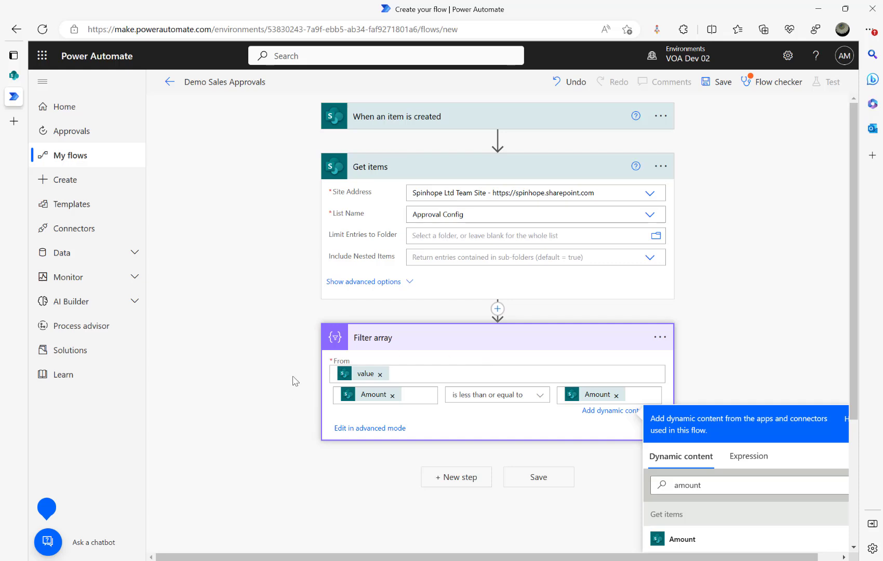
scroll(295, 381, "down", 3)
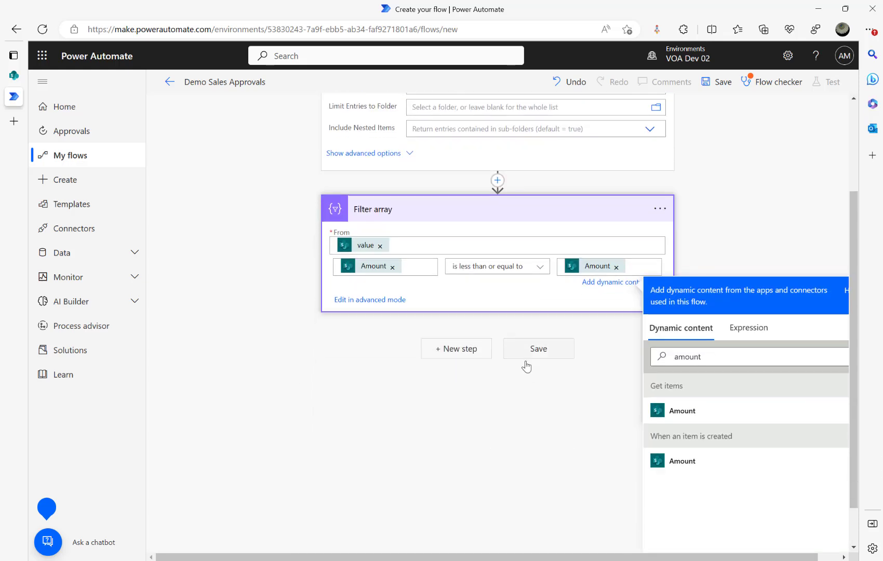
left_click(459, 337)
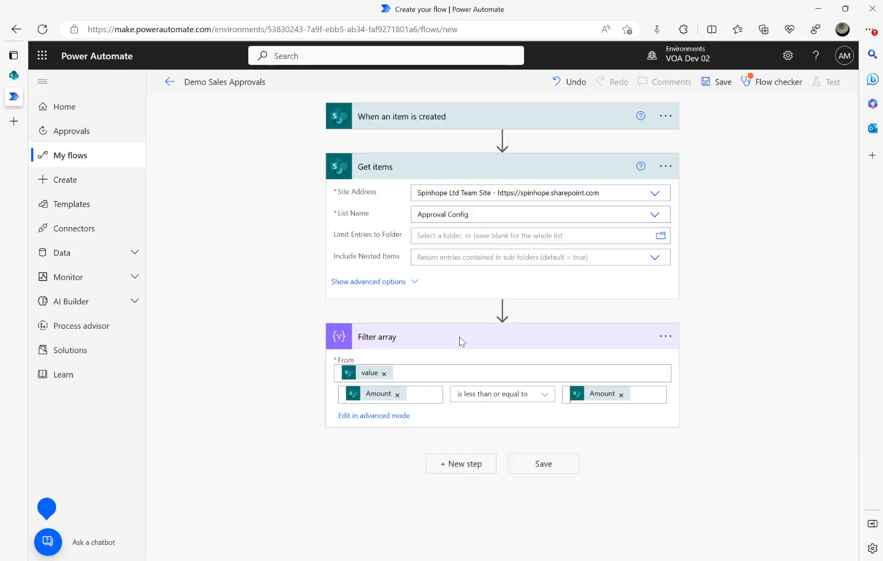
Add a second Filter array operation after the first and set its From input to the first Filter array's Body
left_click(474, 465)
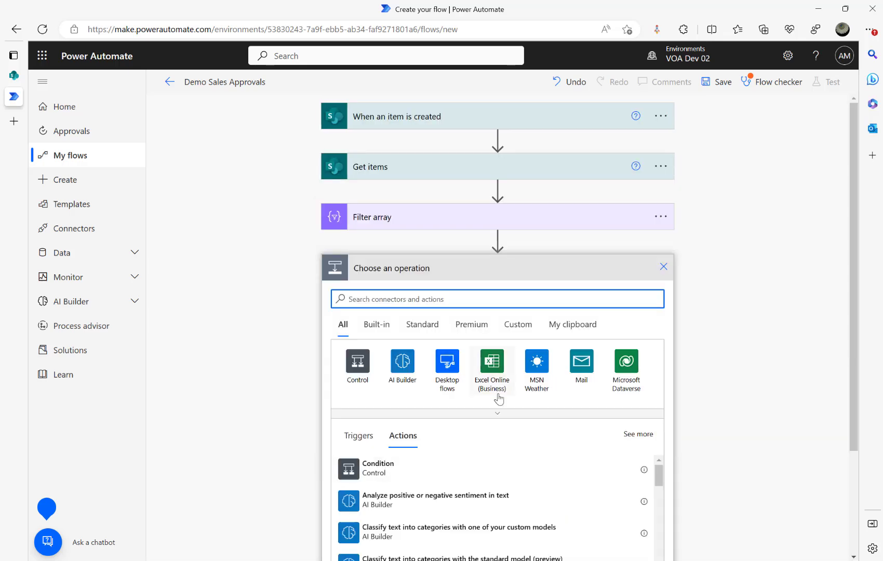
key("BackSpace")
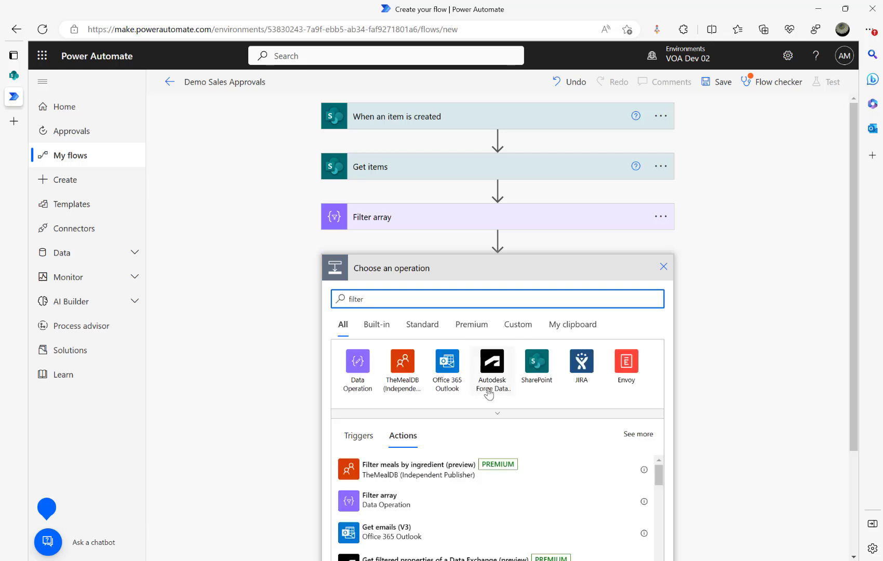
left_click(380, 501)
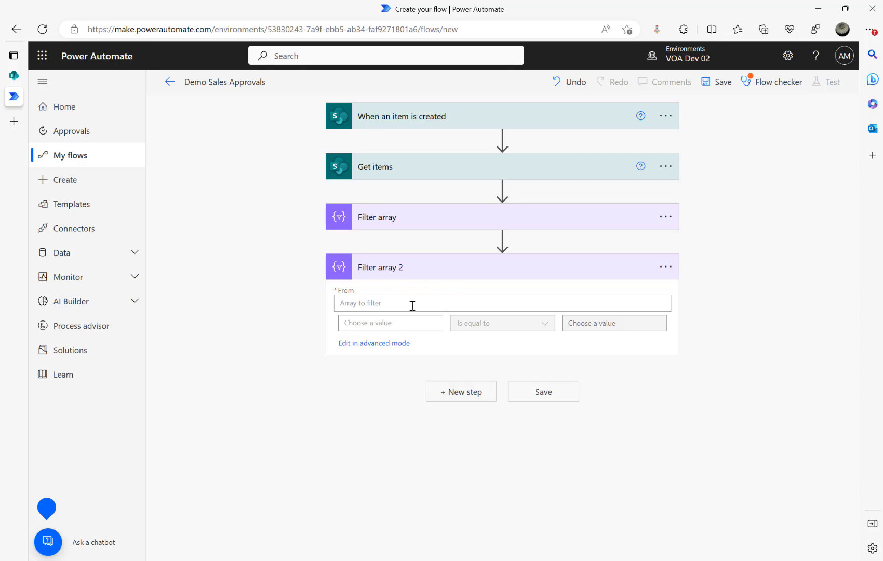
left_click(412, 305)
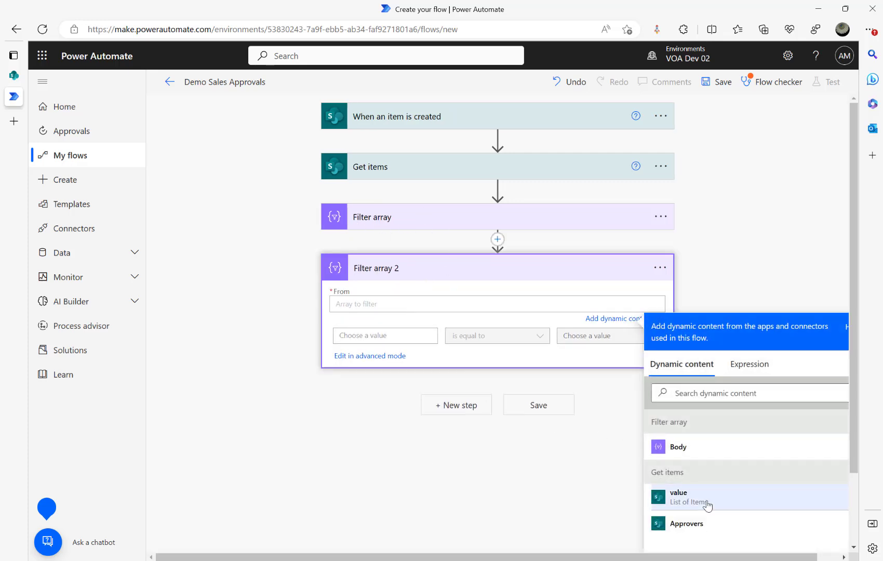
left_click(674, 449)
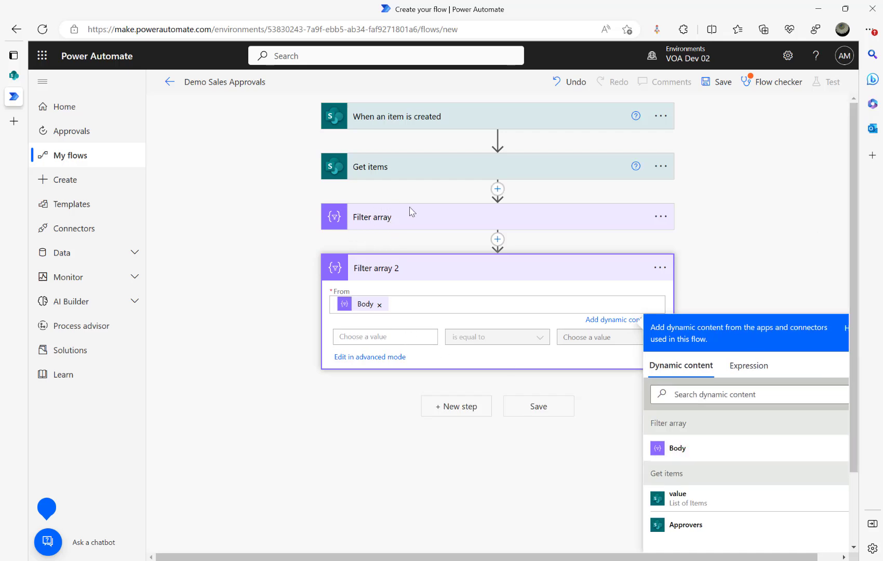
left_click(376, 336)
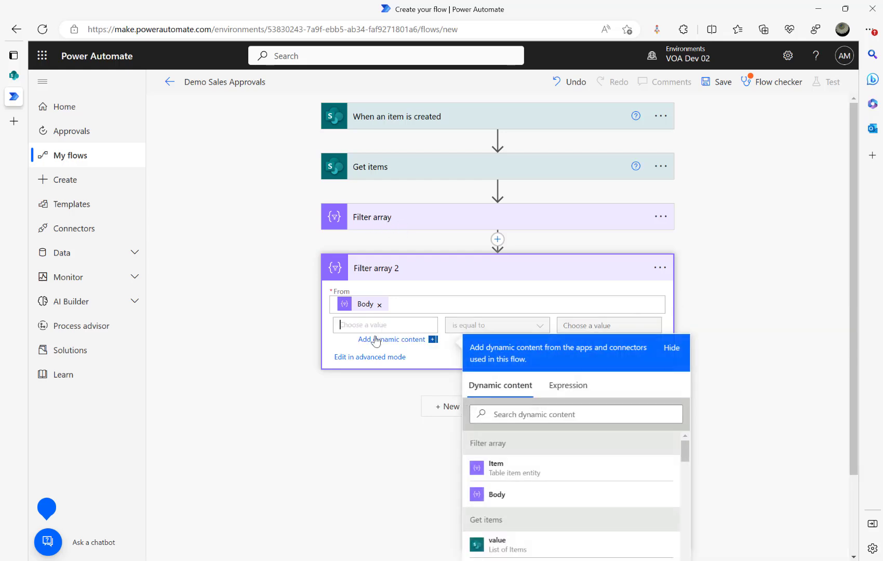
left_click(572, 386)
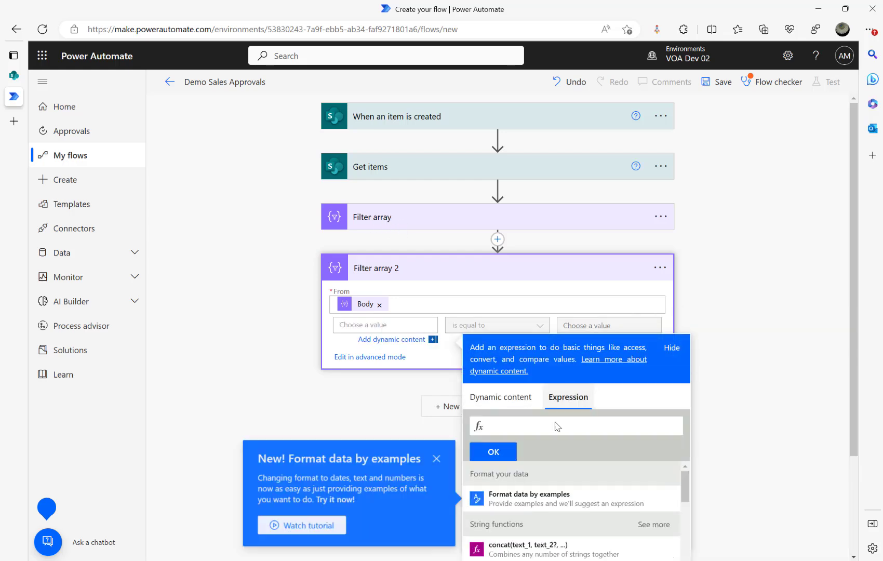
left_click(519, 426)
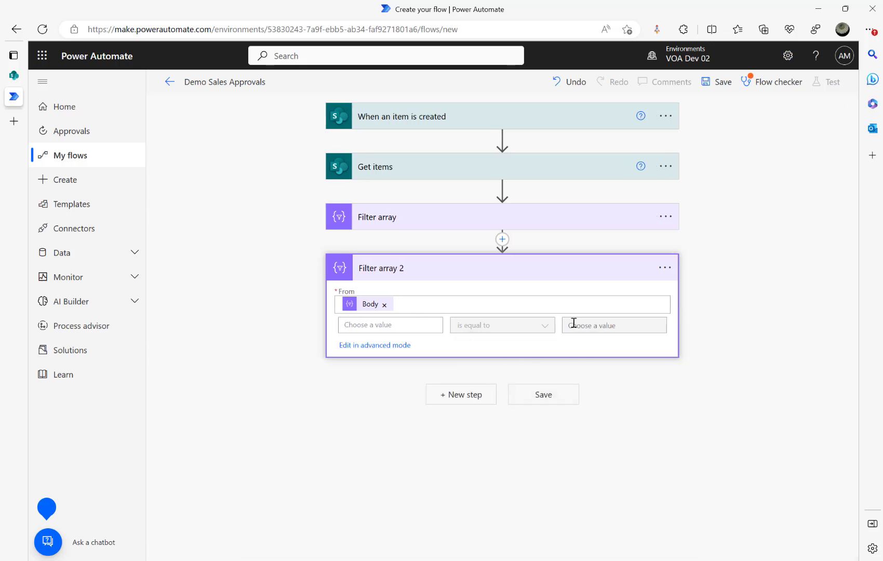
Start the Filter array 2 condition with the expression item()?['Amount'] and the operator "is greater than or equal to"
left_click(388, 326)
left_click(570, 395)
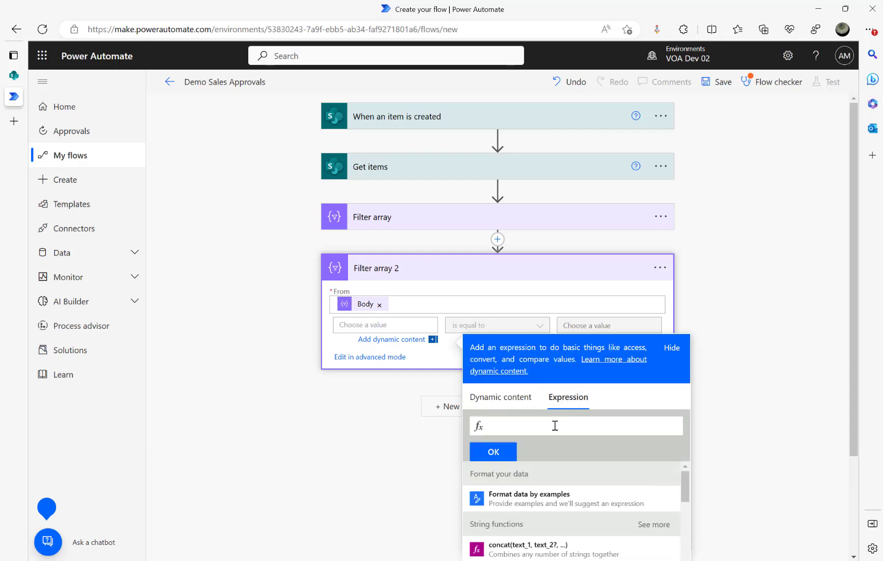
type("item()?['Amount")
left_click(512, 456)
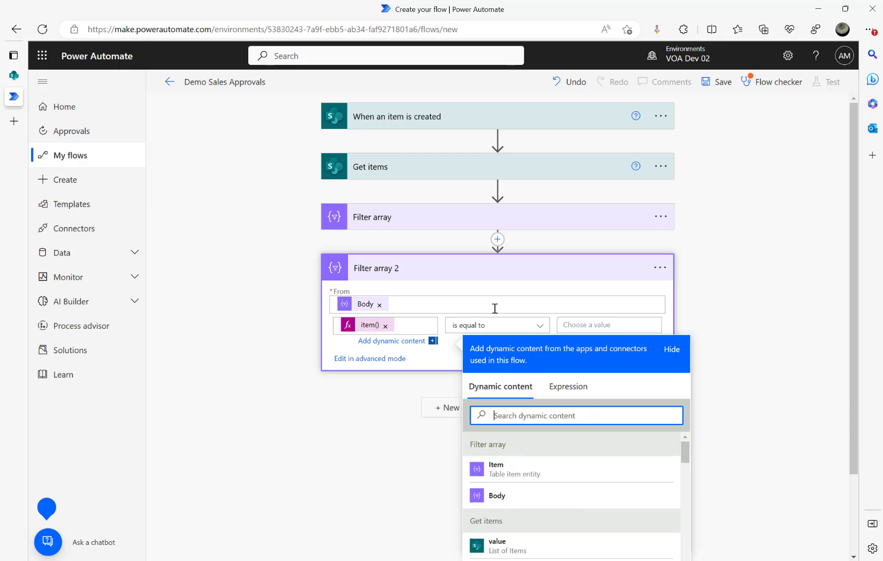
left_click(493, 326)
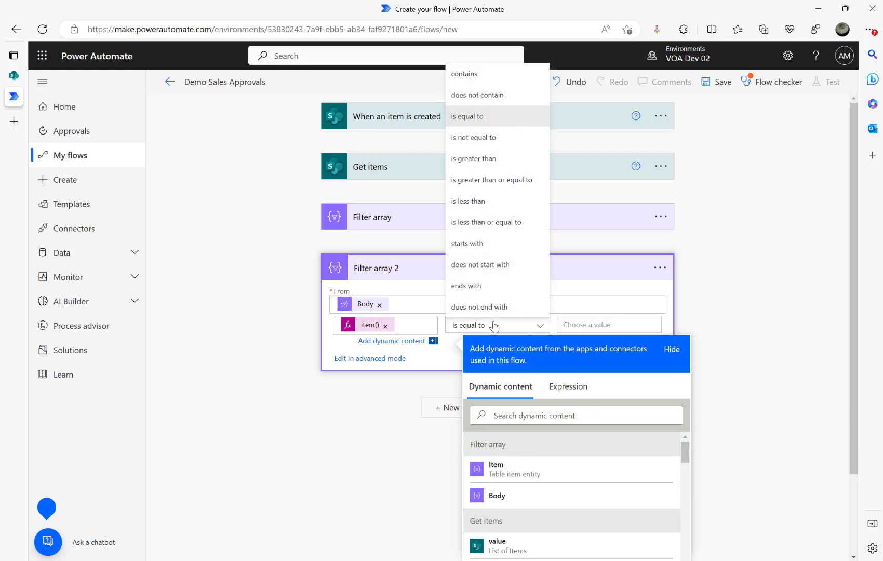
left_click(513, 181)
Set the comparison value in Filter array 2 to the Amount from "When an item is created" and save the flow
left_click(602, 326)
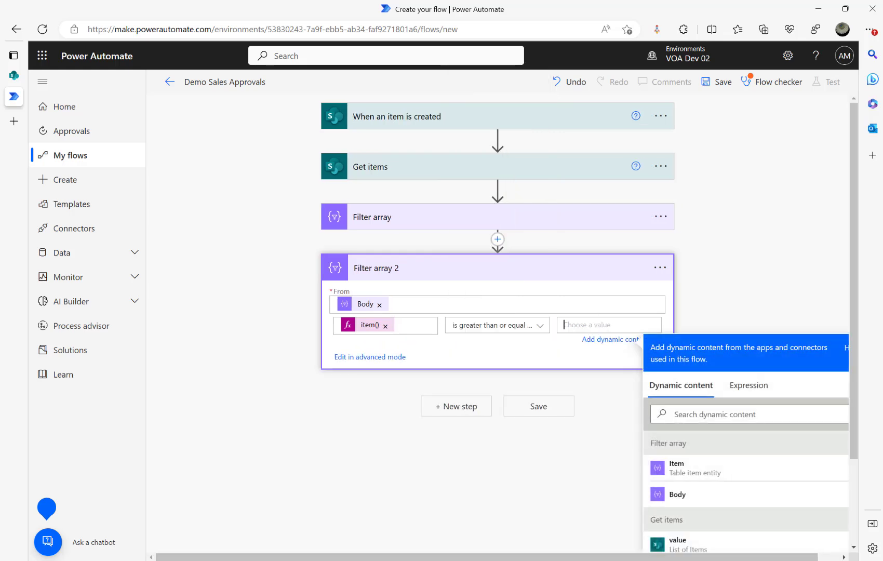
left_click(729, 412)
type("am")
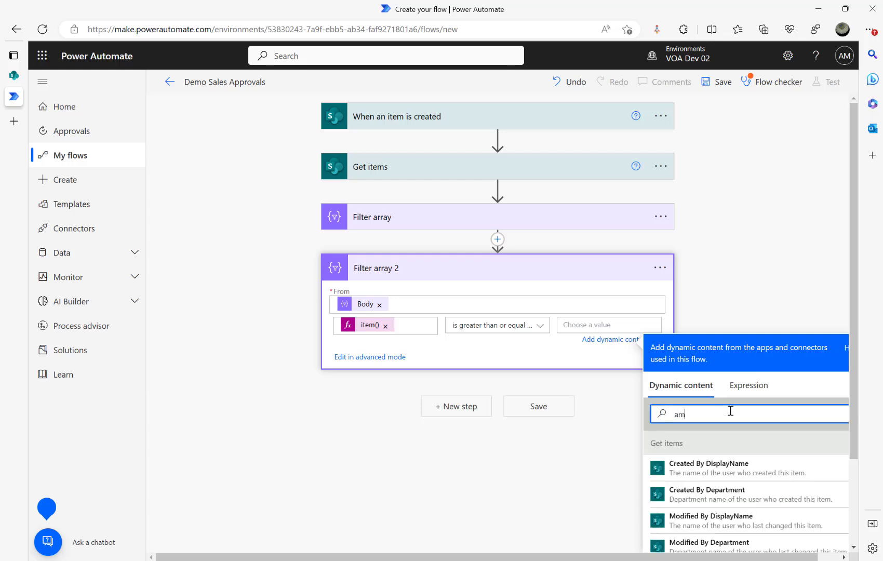
type("ount")
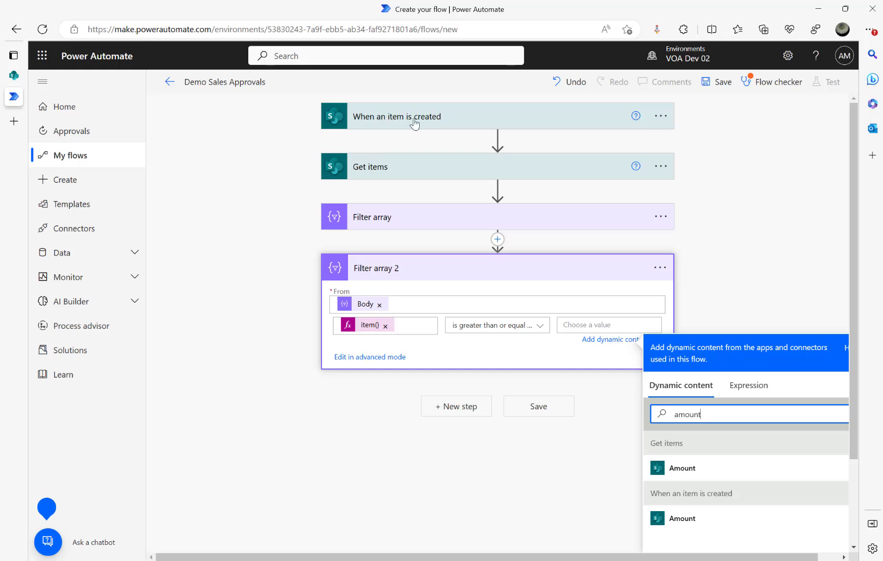
left_click(683, 518)
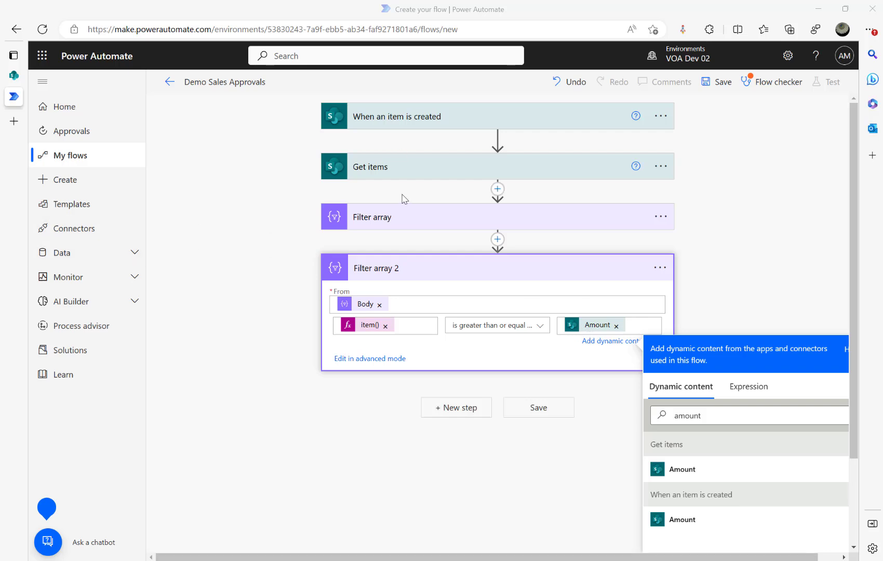
left_click(395, 168)
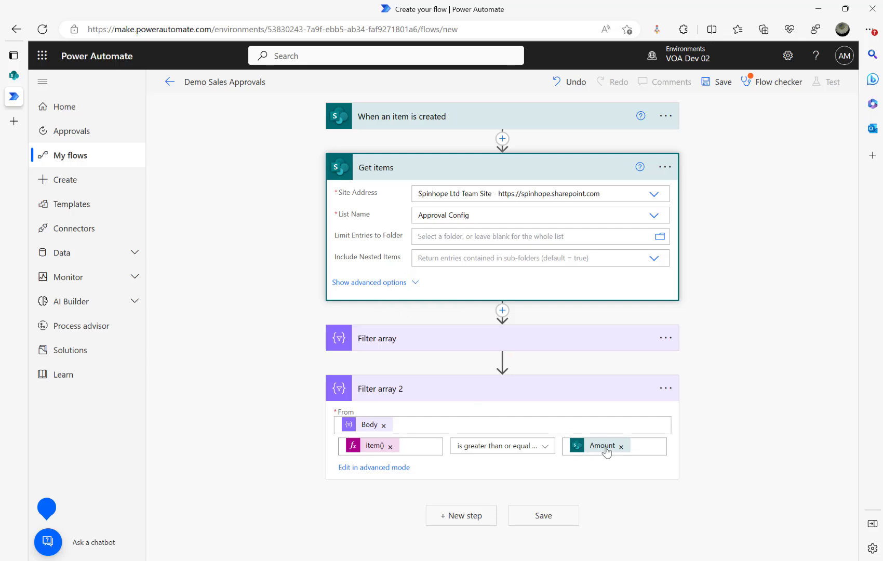
left_click(719, 84)
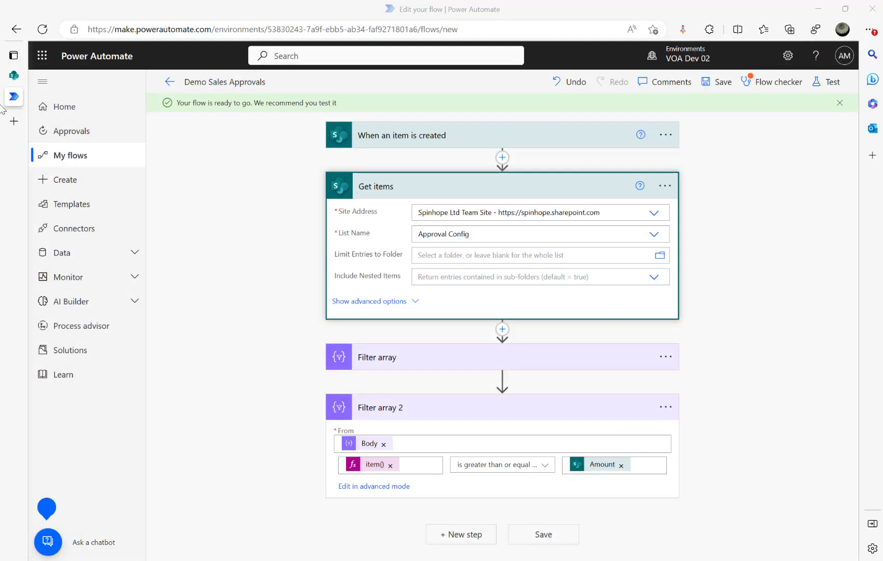
Switch to SharePoint and create a Sales Approvals item titled Product 100 with the Amount 2700
left_click(20, 77)
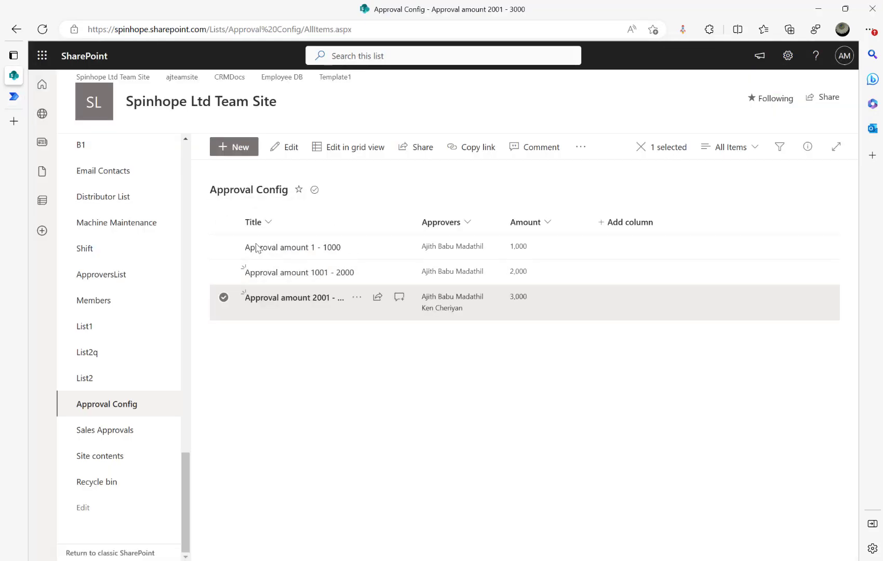
left_click(102, 431)
left_click(238, 150)
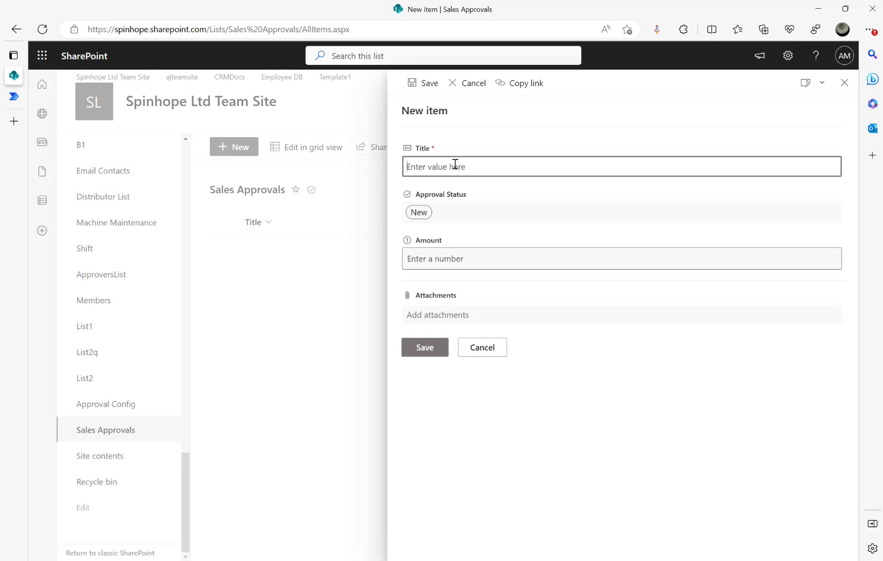
type("Product 100")
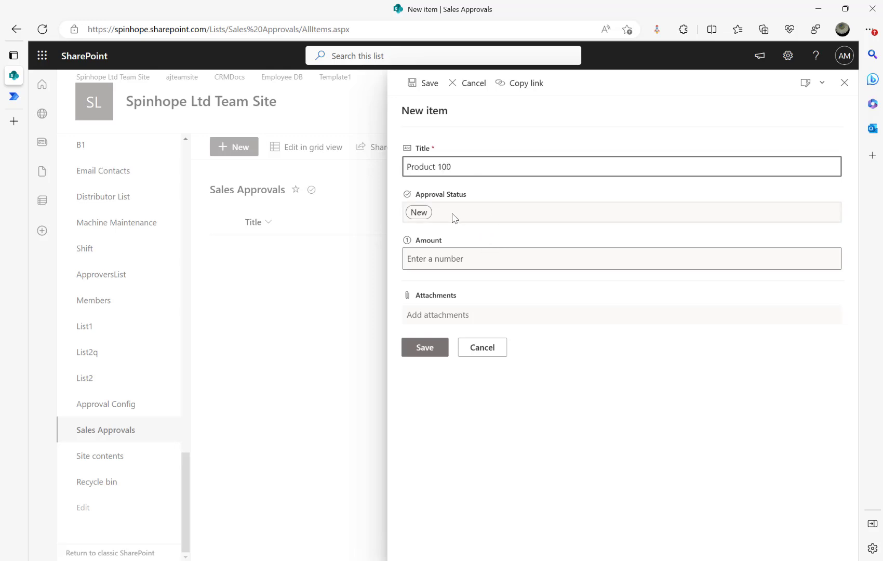
left_click(447, 260)
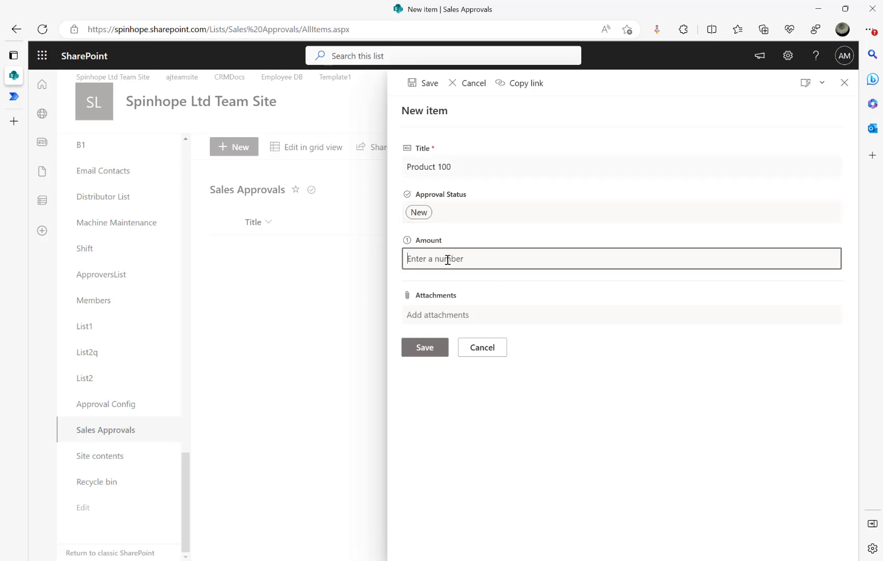
type("3000")
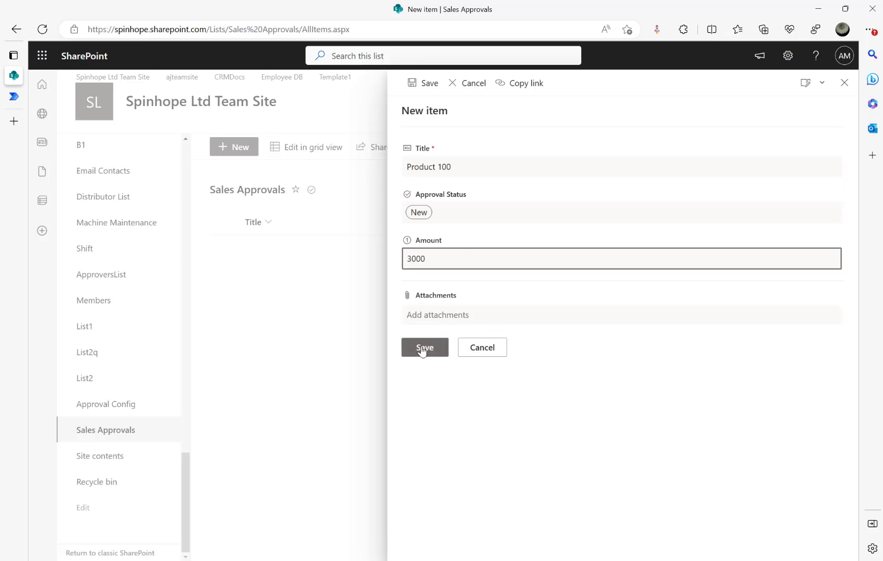
key("BackSpace")
key("BackSpace")
type("2")
left_click(439, 351)
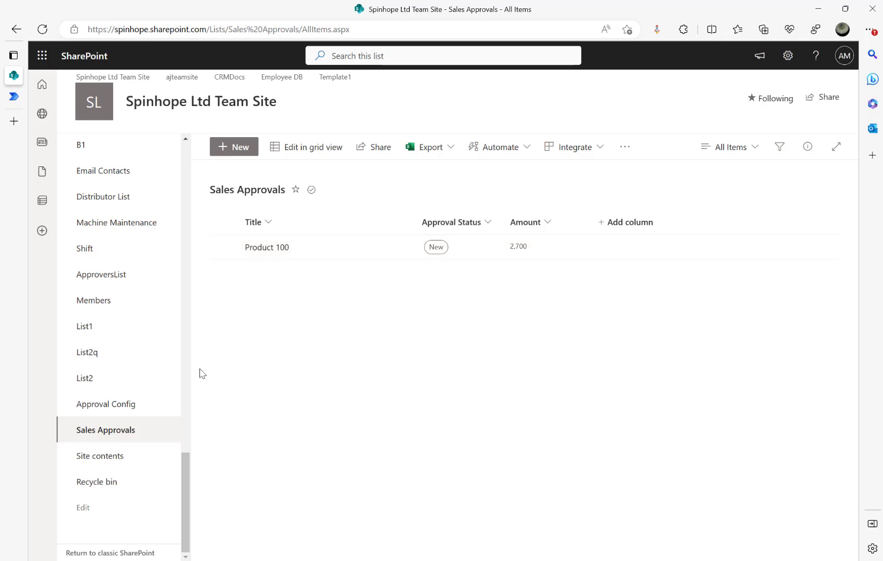
Check the Approval Config list, switch back to Power Automate, refresh the Demo Sales Approvals flow's run history and open the new run
left_click(131, 414)
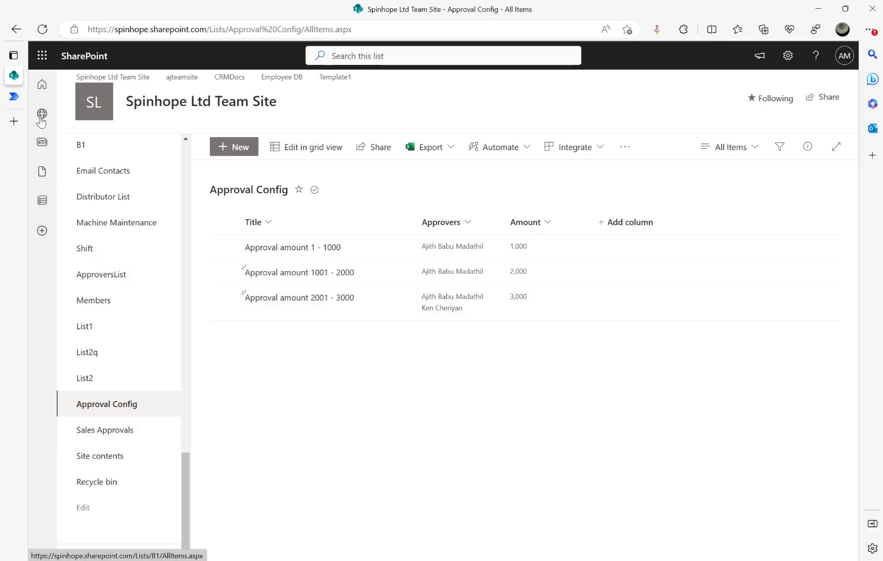
left_click(14, 97)
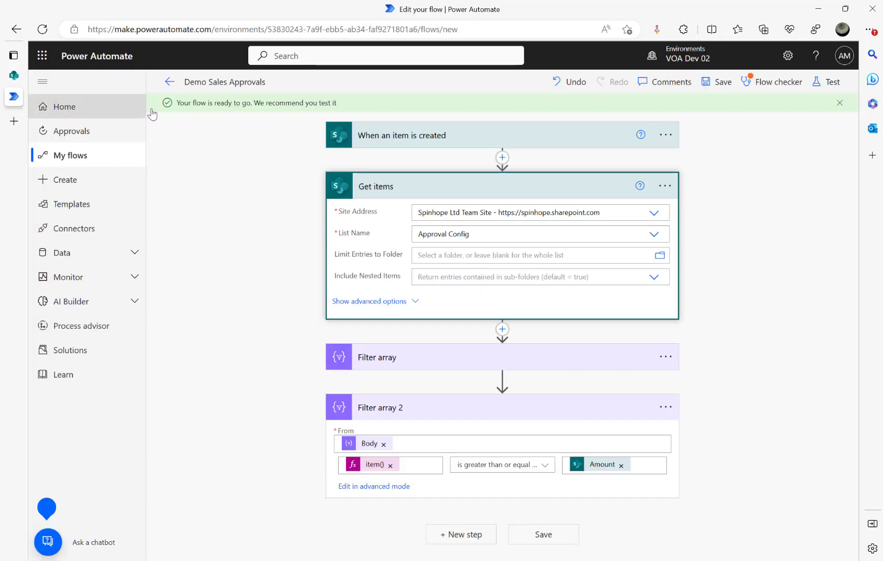
left_click(170, 82)
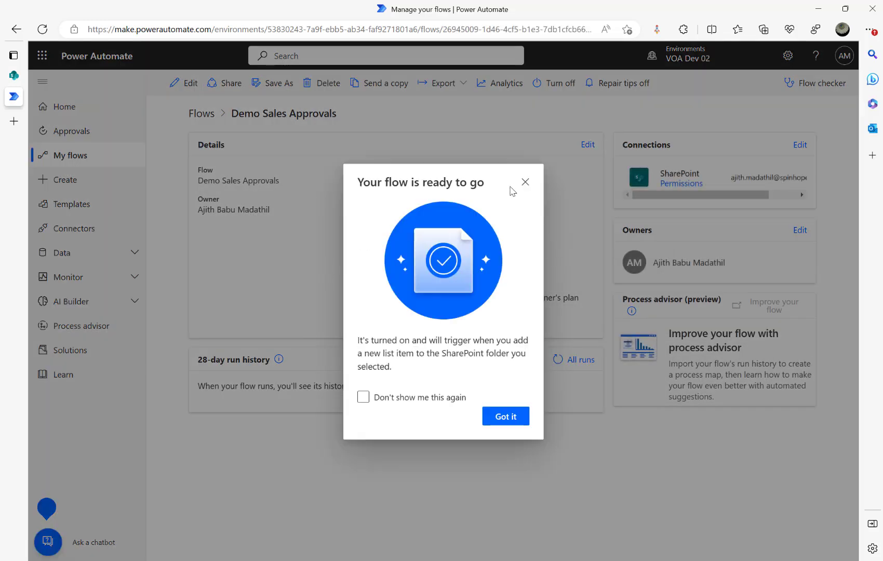
left_click(524, 183)
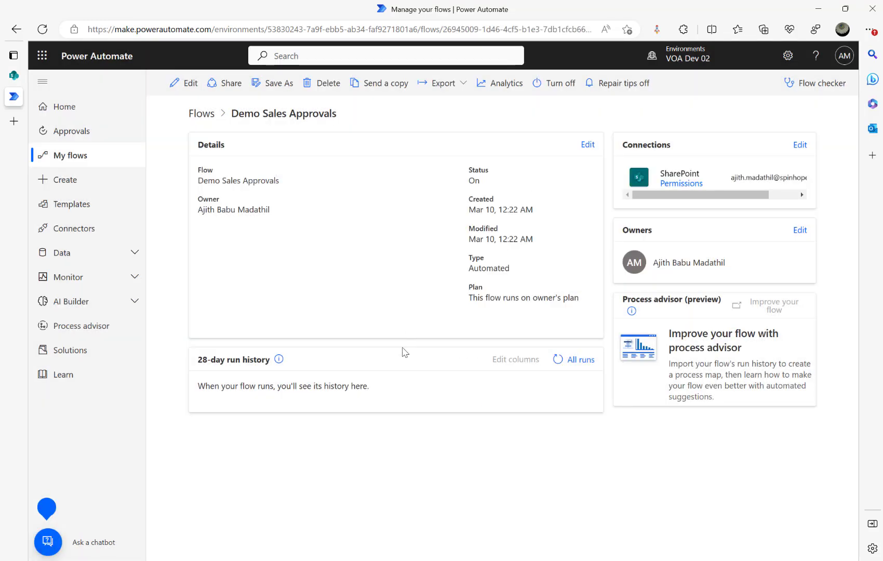
left_click(557, 359)
left_click(558, 361)
left_click(559, 364)
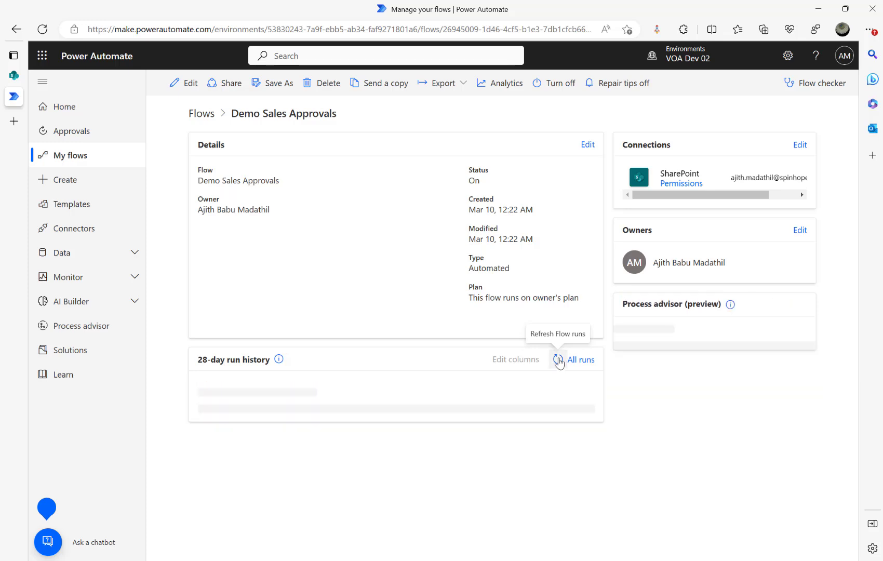
left_click(558, 364)
left_click(558, 364)
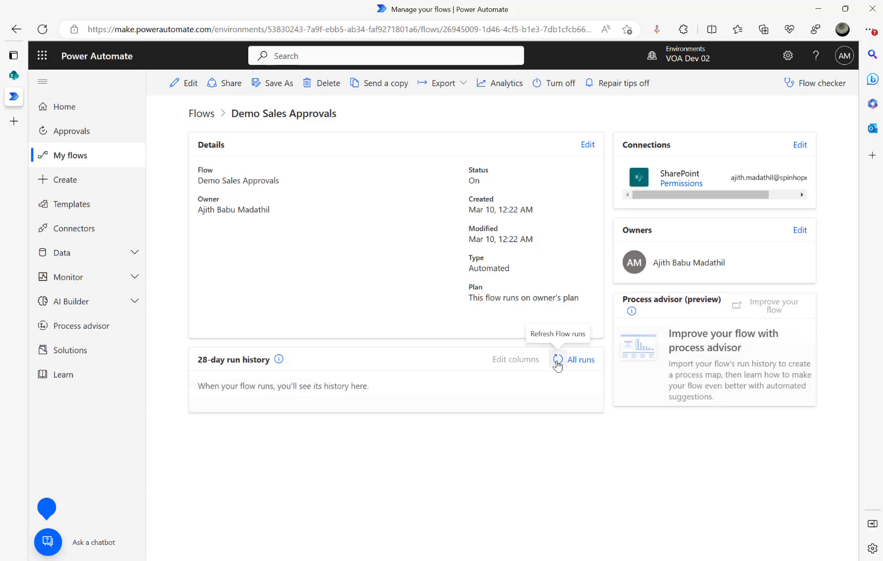
left_click(557, 364)
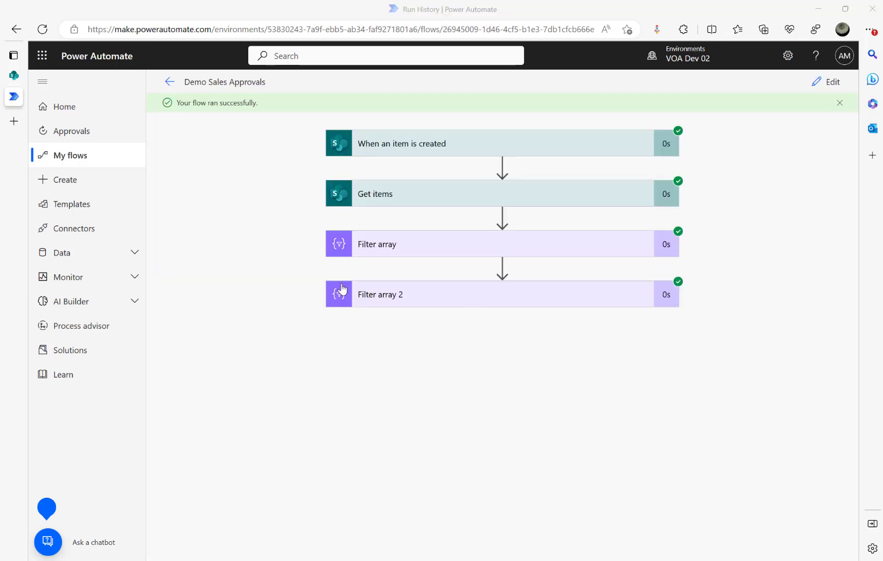
Examine the inputs and outputs of Filter array 2 in the flow run
left_click(411, 297)
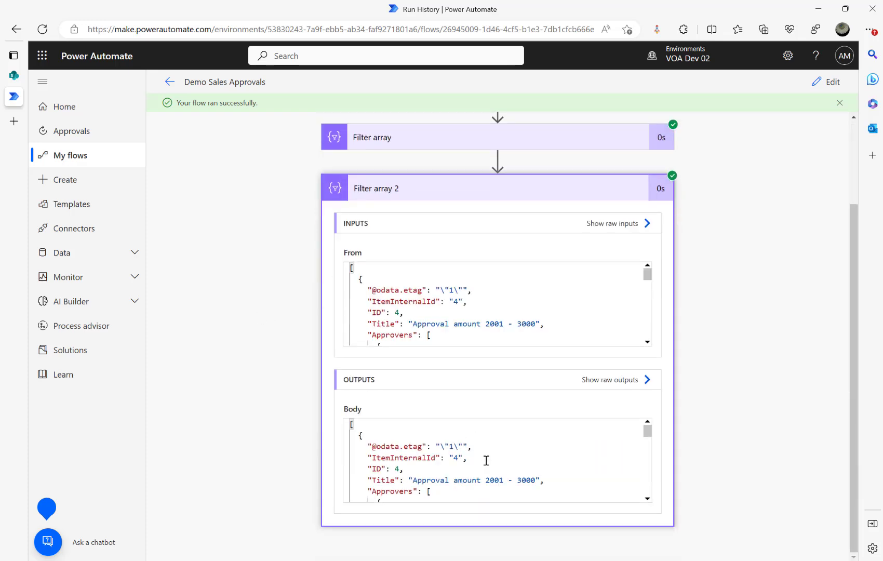
scroll(484, 459, "down", 2)
scroll(485, 460, "up", 2)
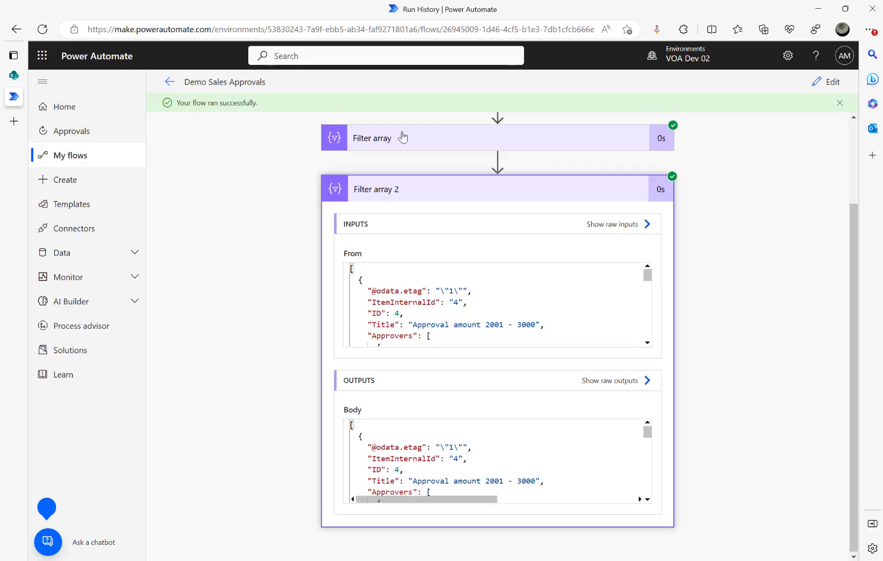
scroll(404, 138, "up", 2)
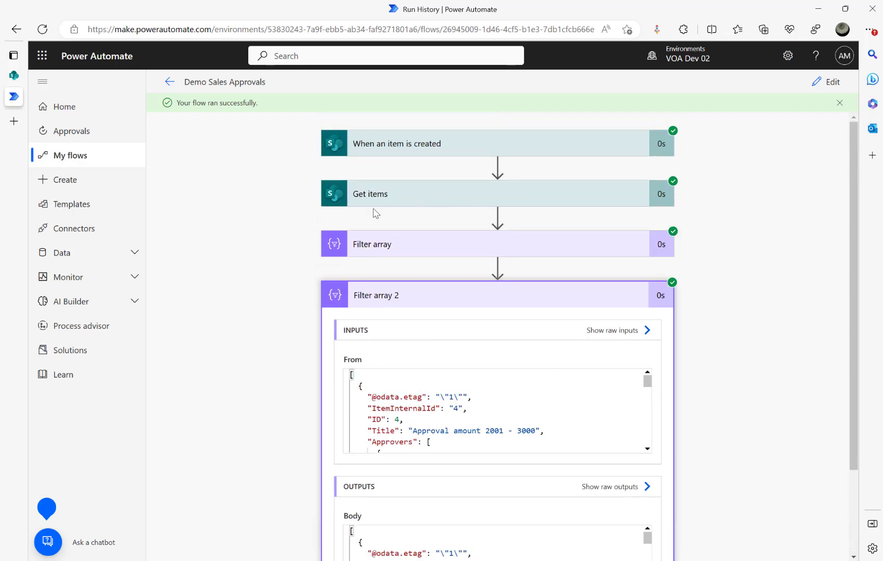
scroll(516, 436, "down", 3)
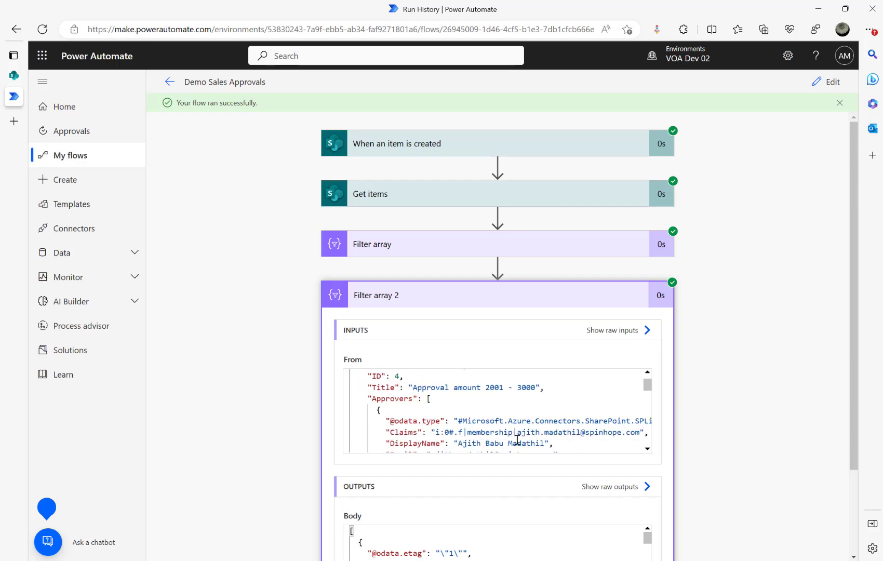
Examine the raw outputs of Filter array 2 for the Approvers array and each approver's Email, and close them
left_click(609, 487)
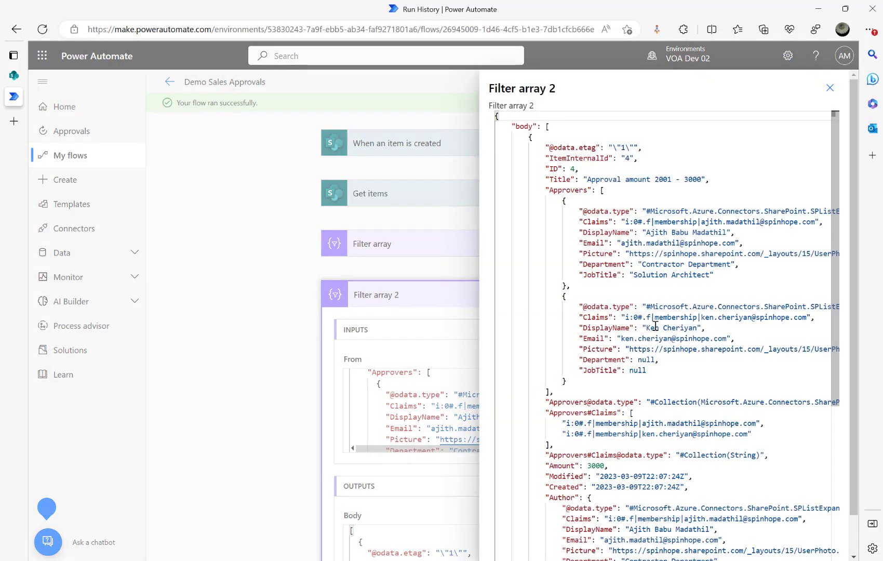
scroll(653, 325, "down", 1)
scroll(653, 325, "down", 5)
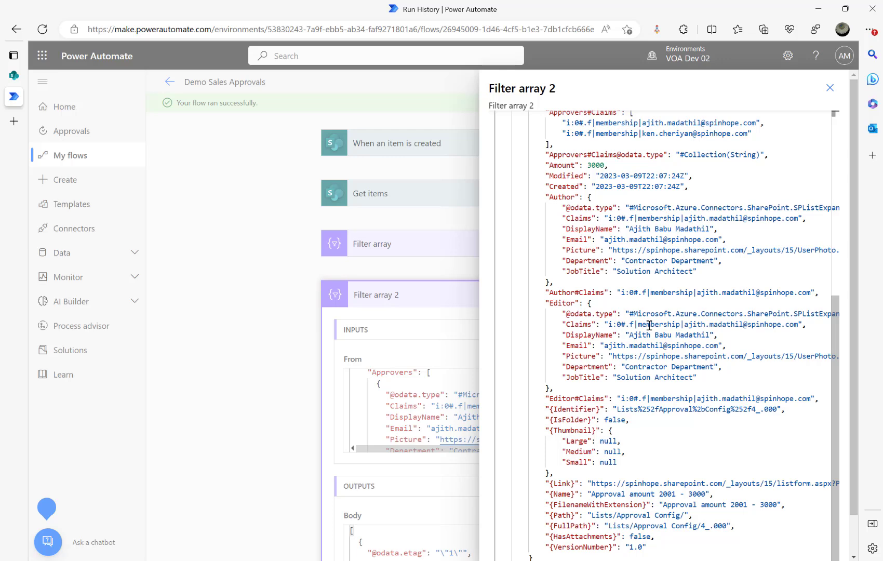
scroll(649, 325, "up", 6)
left_click_drag(545, 191, 698, 392)
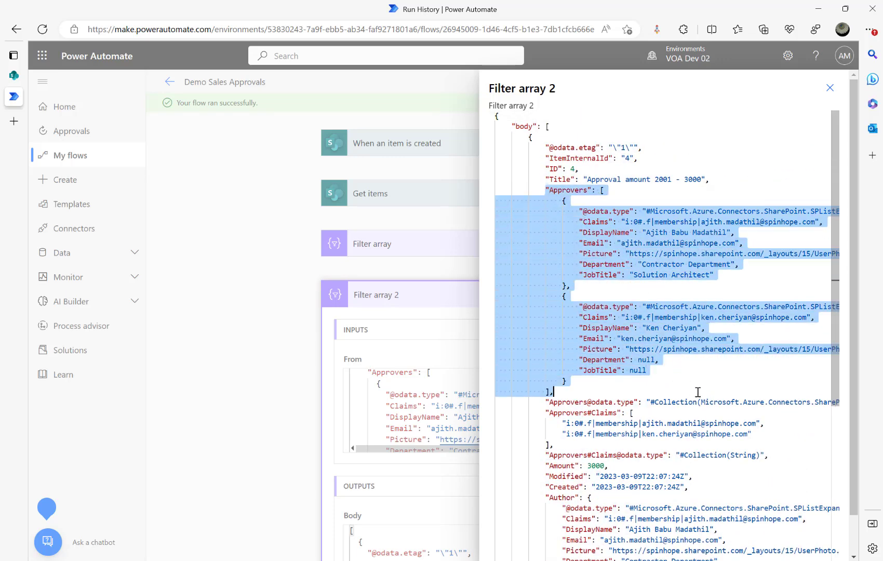
left_click(638, 326)
left_click_drag(621, 338, 707, 328)
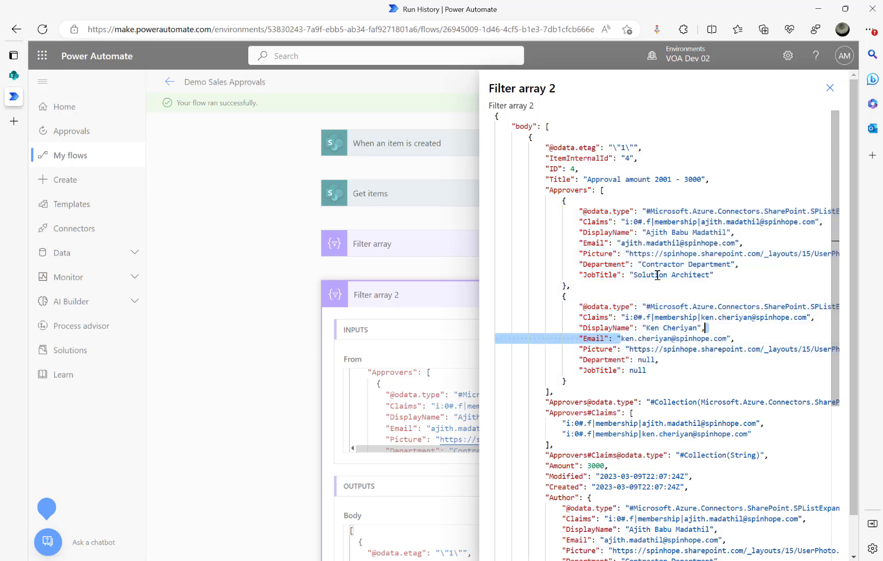
left_click_drag(613, 243, 744, 242)
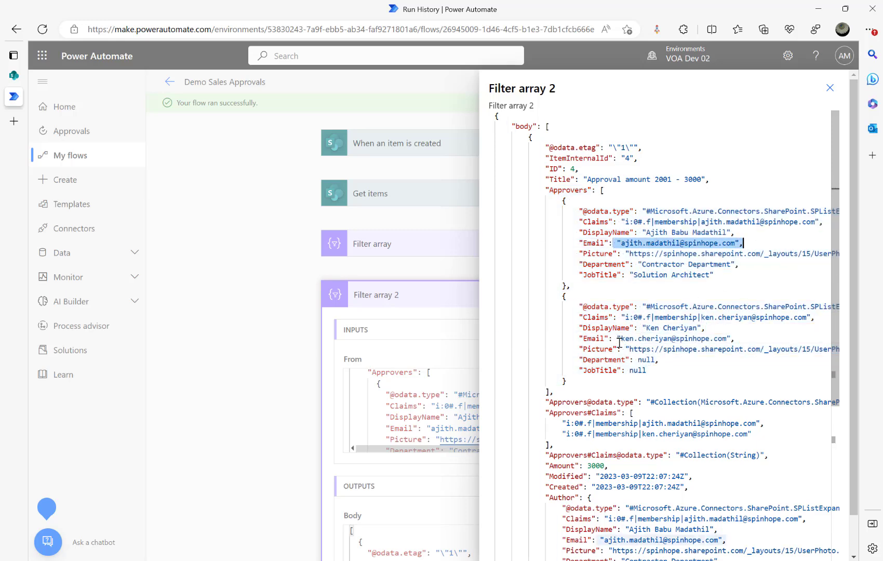
left_click_drag(617, 338, 737, 336)
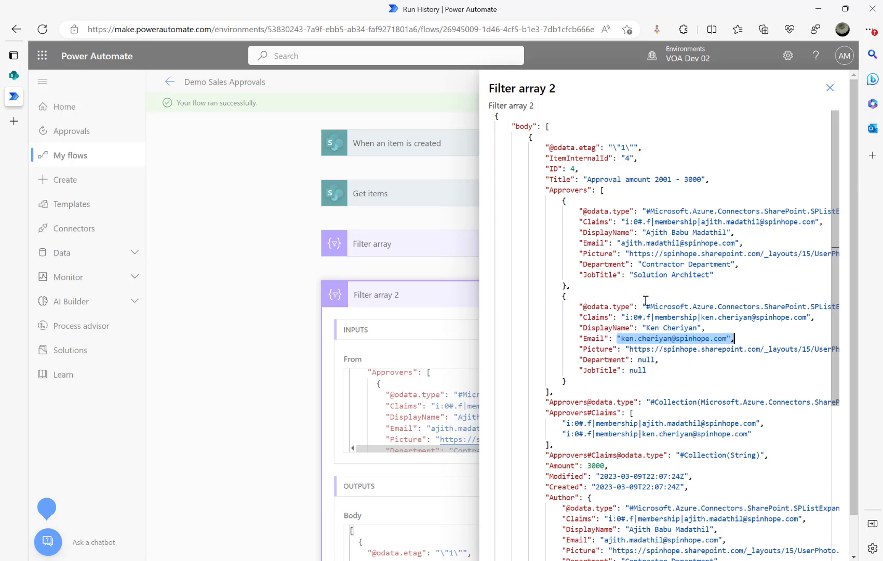
left_click(830, 87)
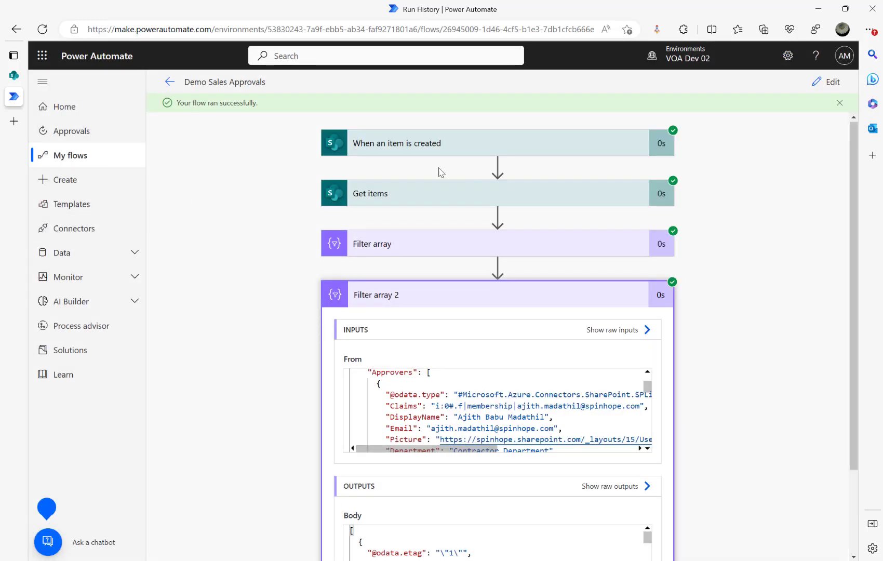
Switch to SharePoint and compare the Sales Approvals item with the approvers and amounts in the Approval Config list
left_click(15, 76)
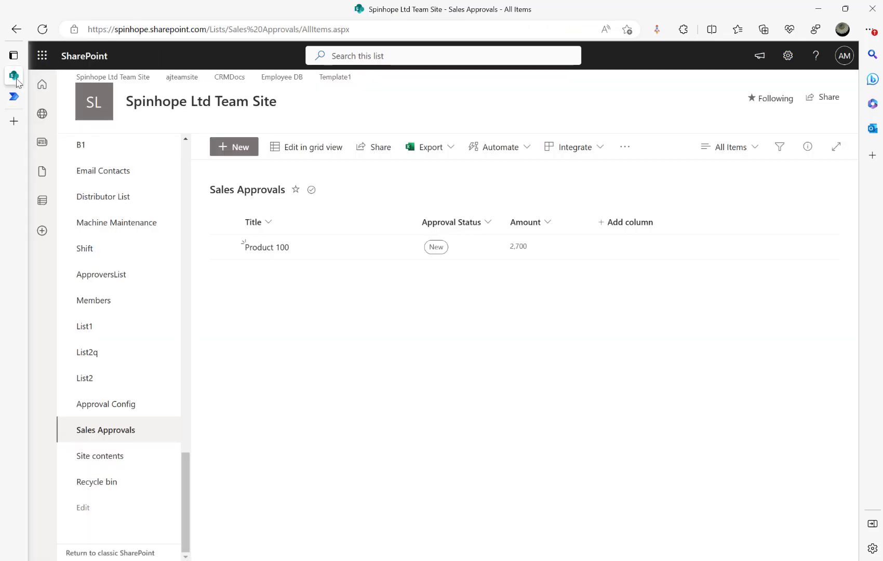
left_click(104, 408)
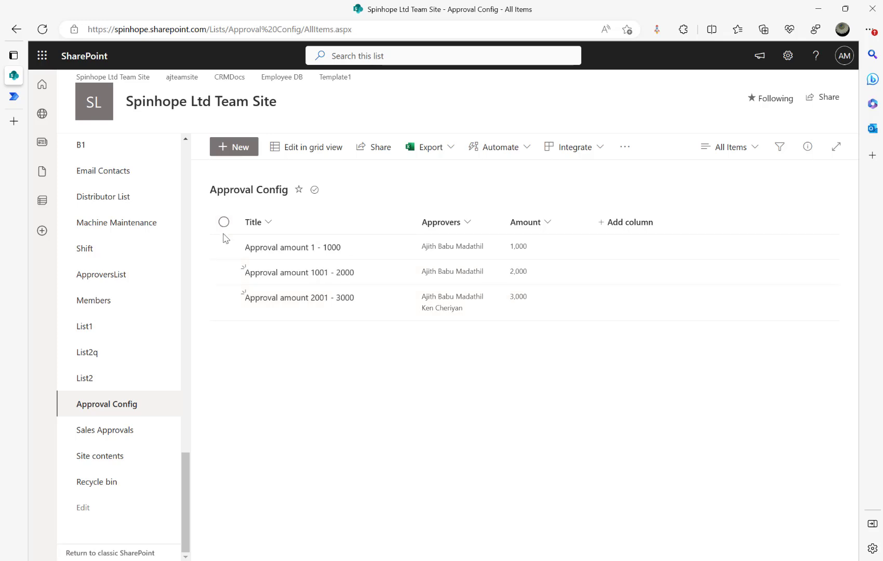
mouse_move(14, 112)
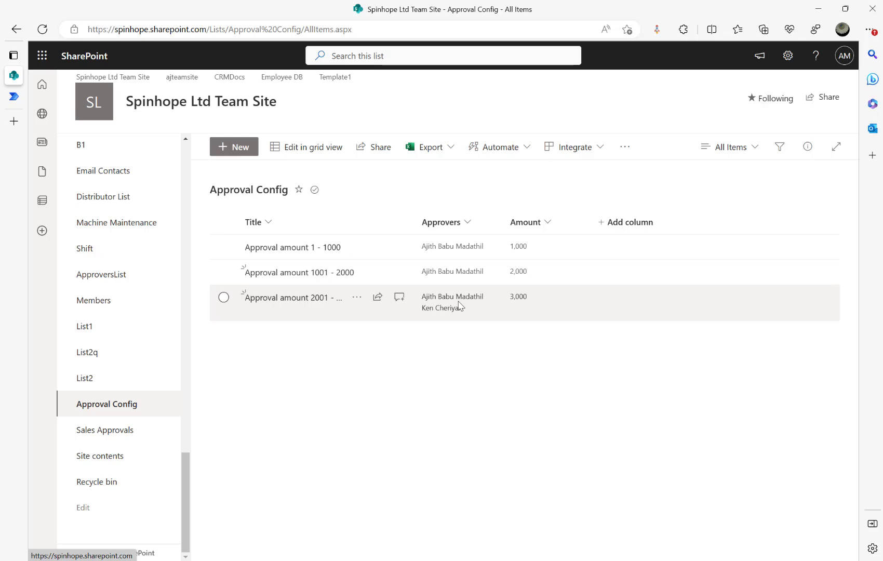
Return to Power Automate, open the flow for editing and add an Initialize variable action after Filter array 2
left_click(13, 96)
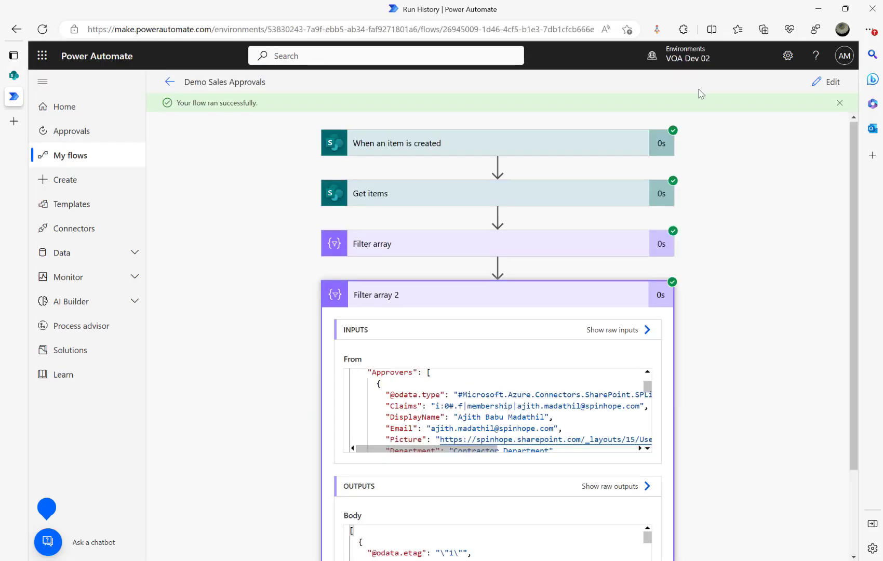
left_click(818, 87)
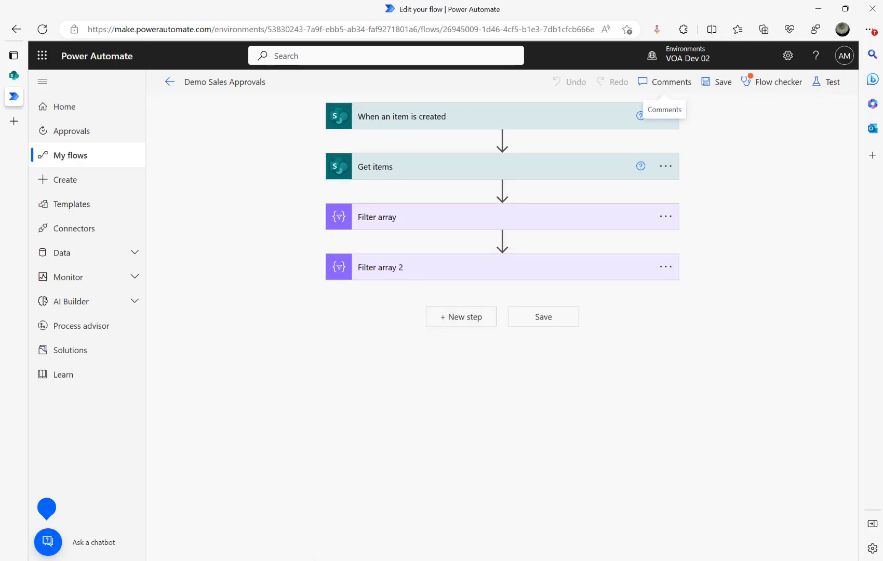
left_click(467, 322)
type("variable")
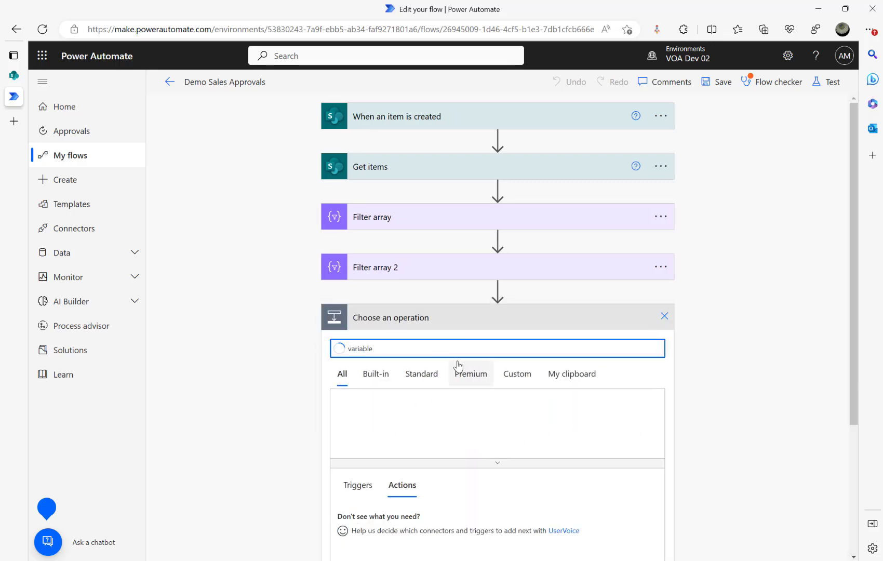
scroll(454, 368, "down", 3)
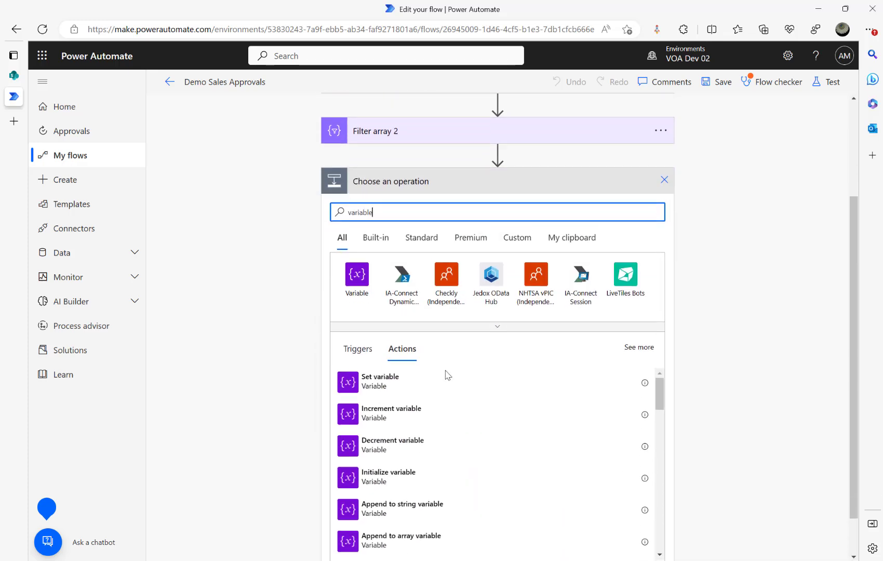
left_click(387, 474)
Name the variable AllApprovers and set its type to Array
left_click(467, 344)
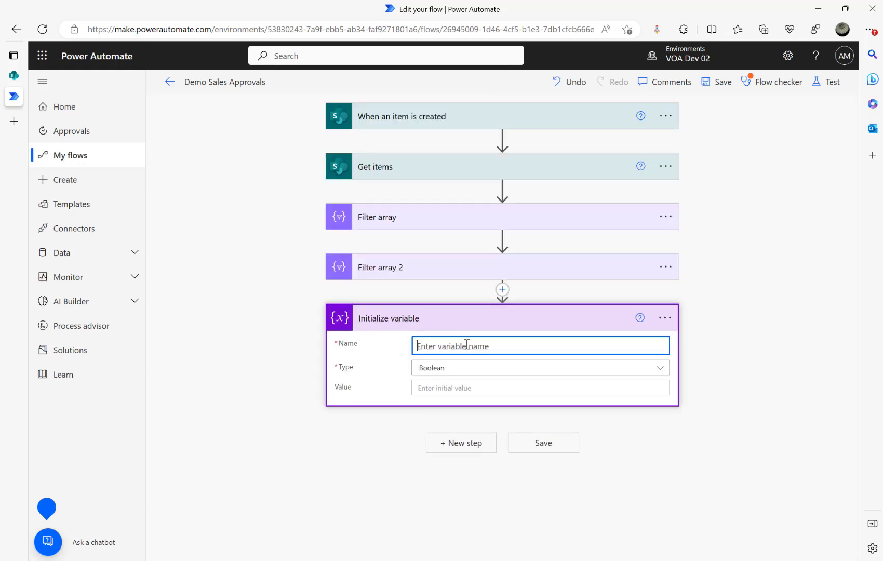
type("AllApprovers")
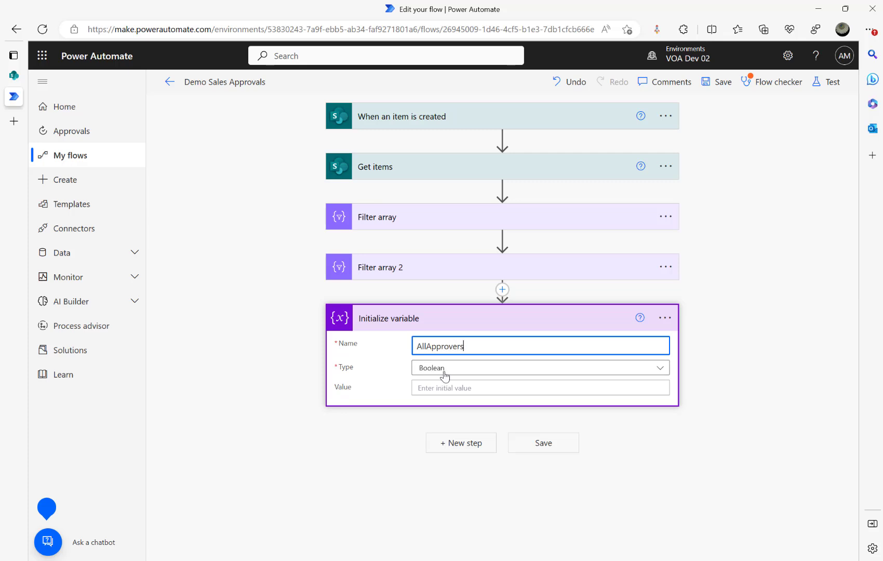
left_click(446, 370)
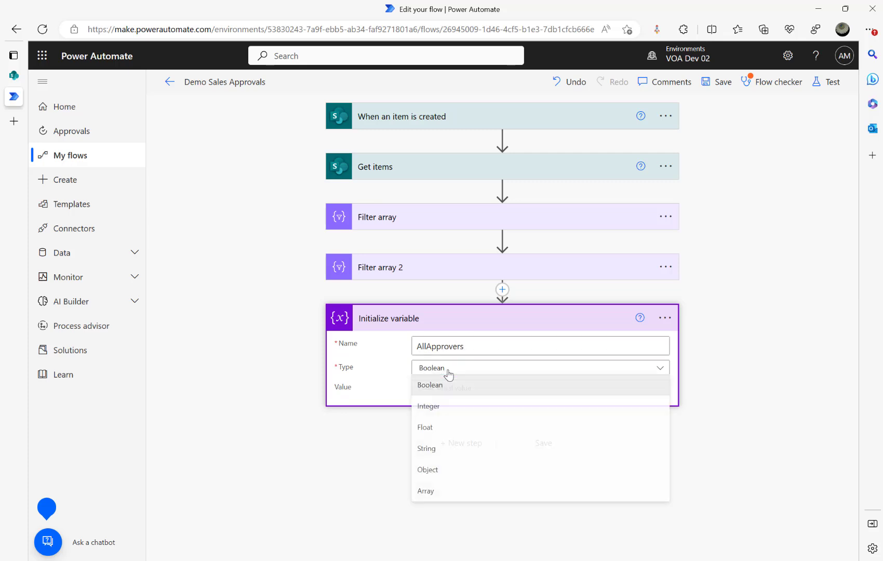
left_click(433, 491)
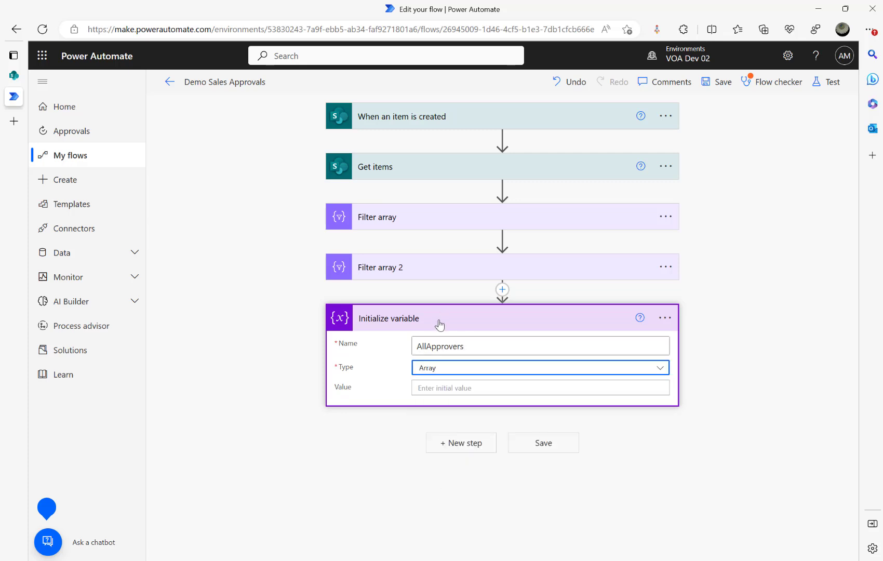
Collapse the Initialize variable action and add an Apply to each control as the step after it
left_click(438, 321)
left_click(457, 368)
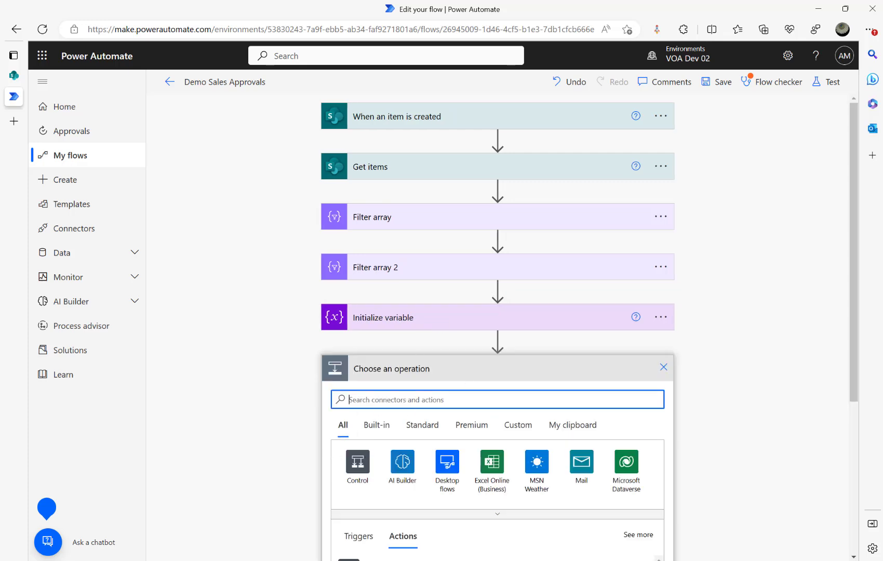
left_click(360, 467)
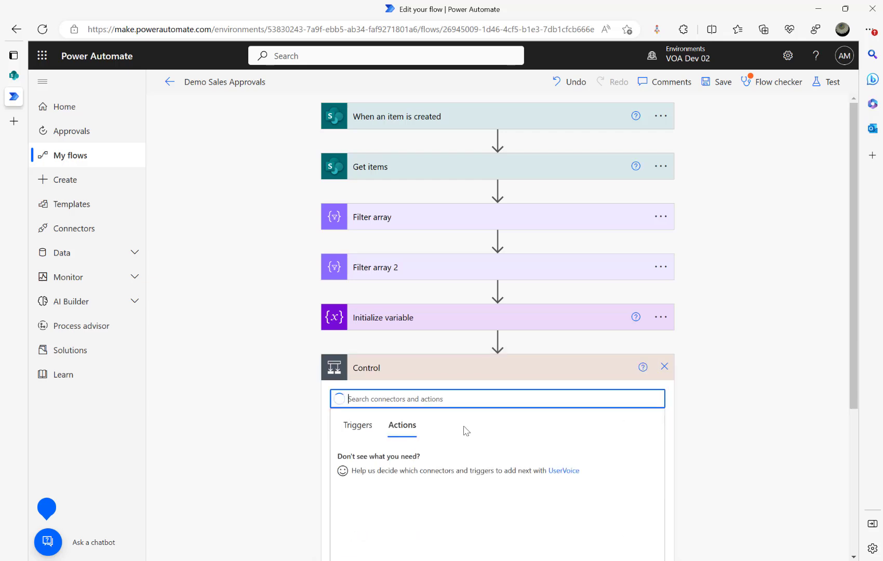
scroll(431, 453, "down", 2)
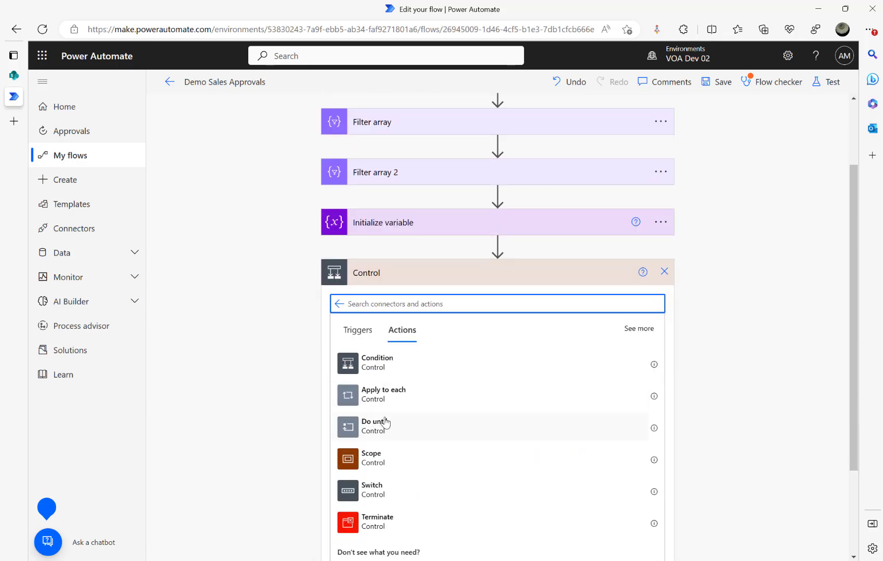
left_click(386, 397)
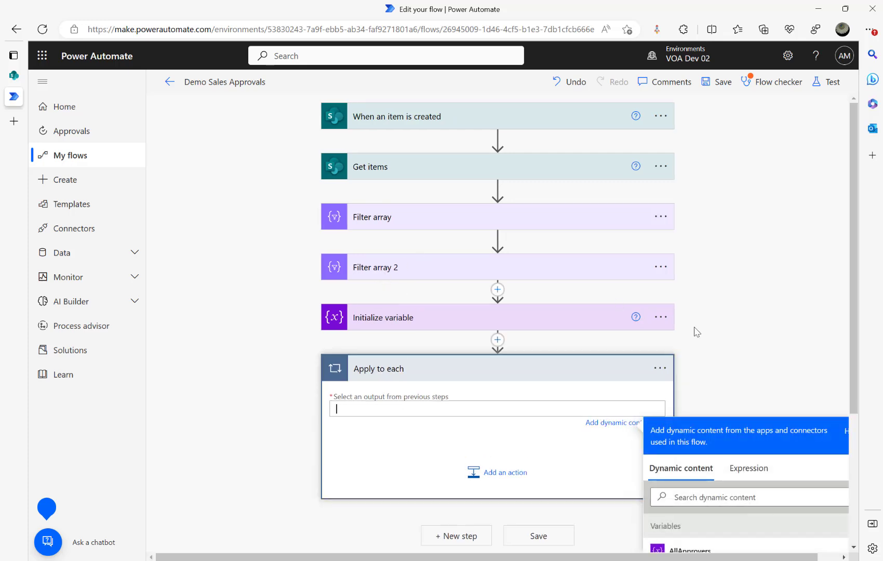
Set the Apply to each loop to iterate over the Body output of Filter array 2
scroll(694, 331, "down", 2)
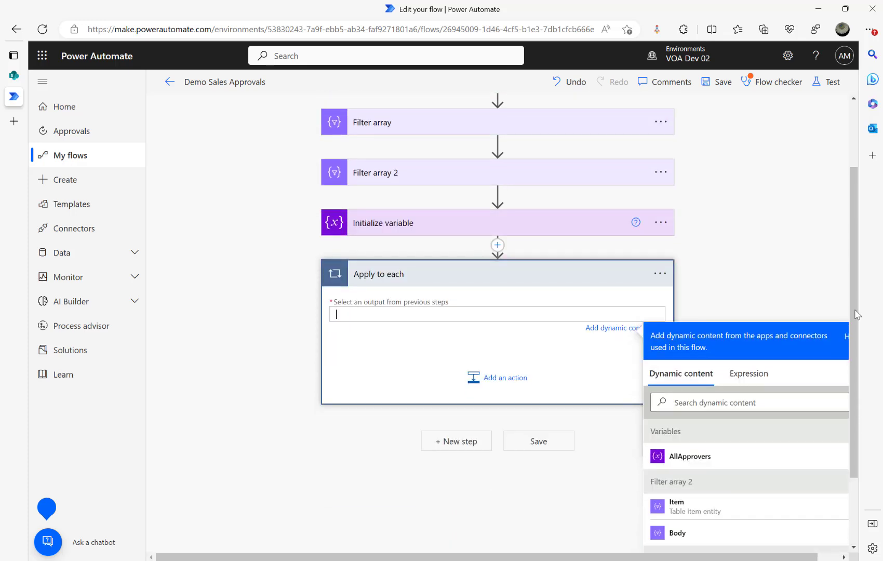
scroll(855, 314, "down", 2)
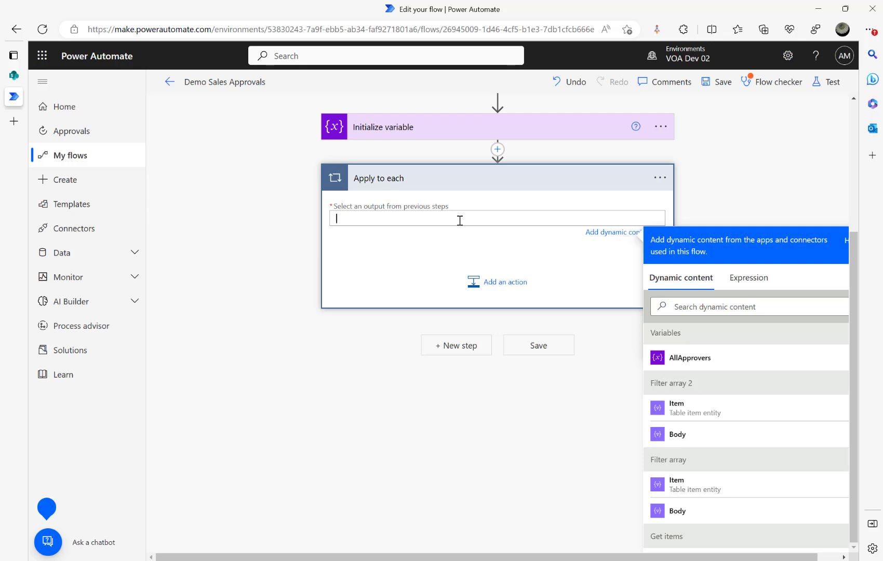
scroll(300, 218, "up", 2)
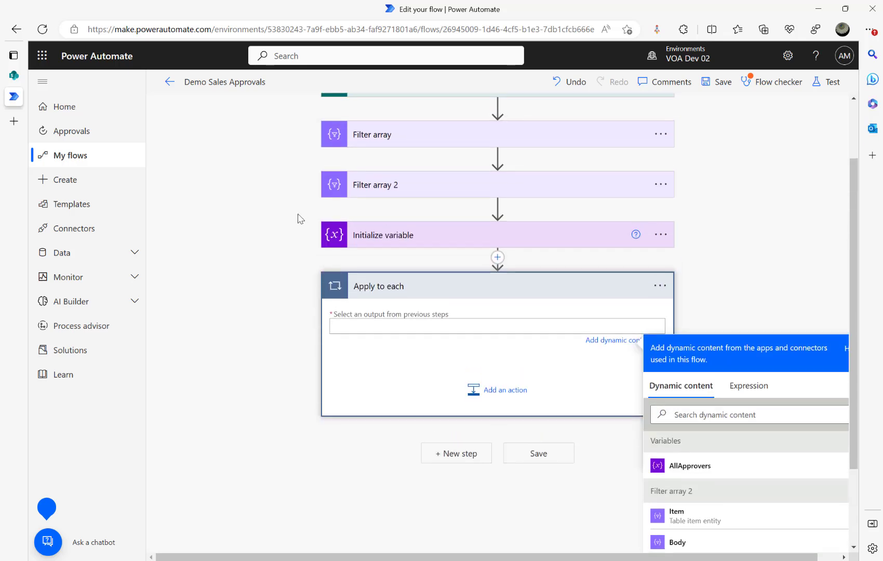
scroll(727, 469, "down", 1)
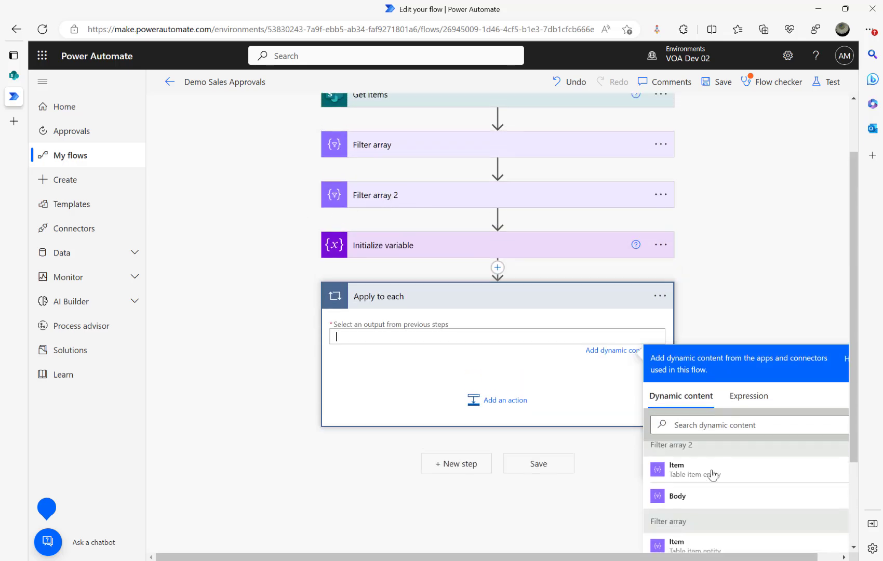
left_click(677, 496)
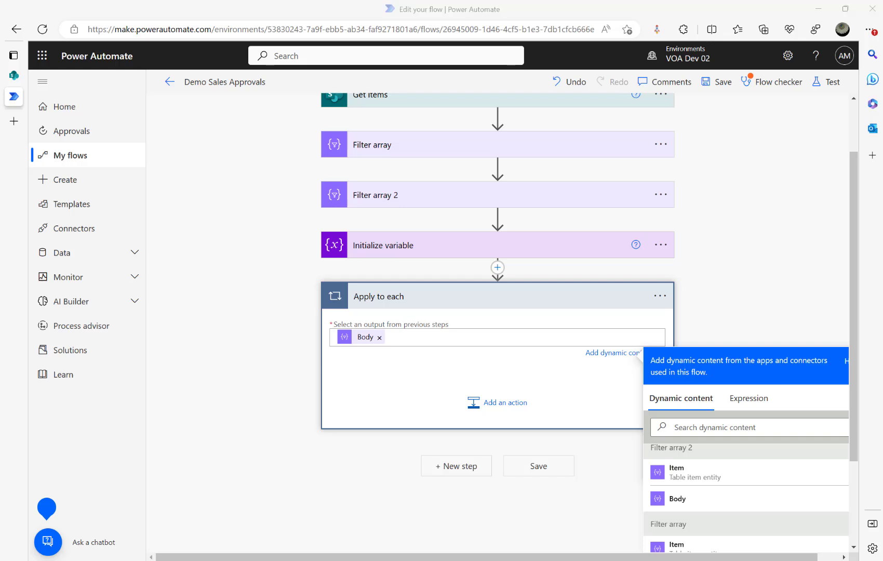
Add a Compose action inside the Apply to each loop and rename it Approver
left_click(474, 403)
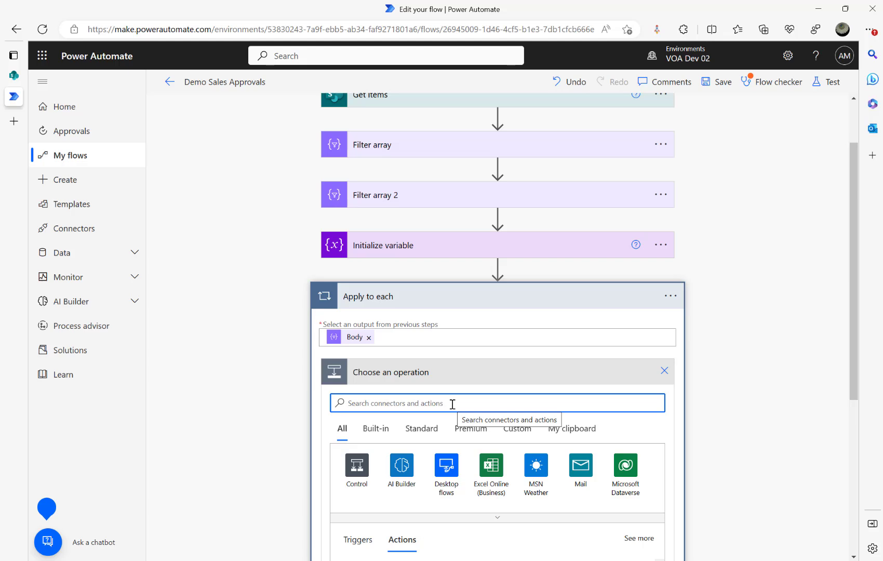
type("compose")
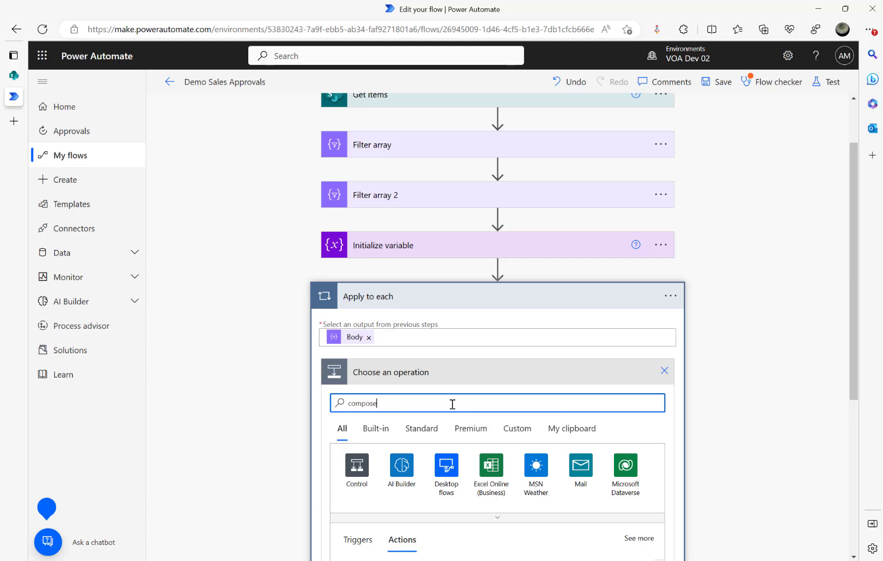
scroll(450, 403, "down", 2)
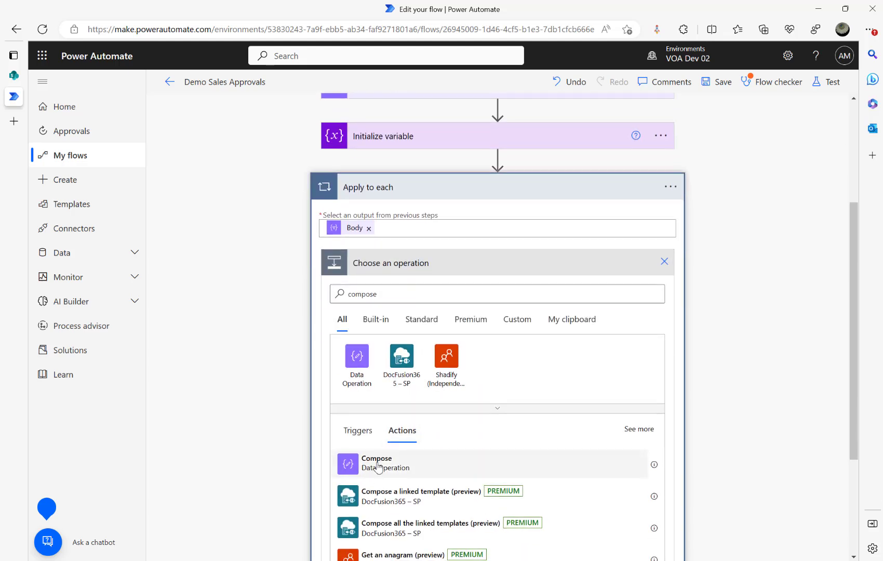
left_click(379, 466)
left_click(659, 391)
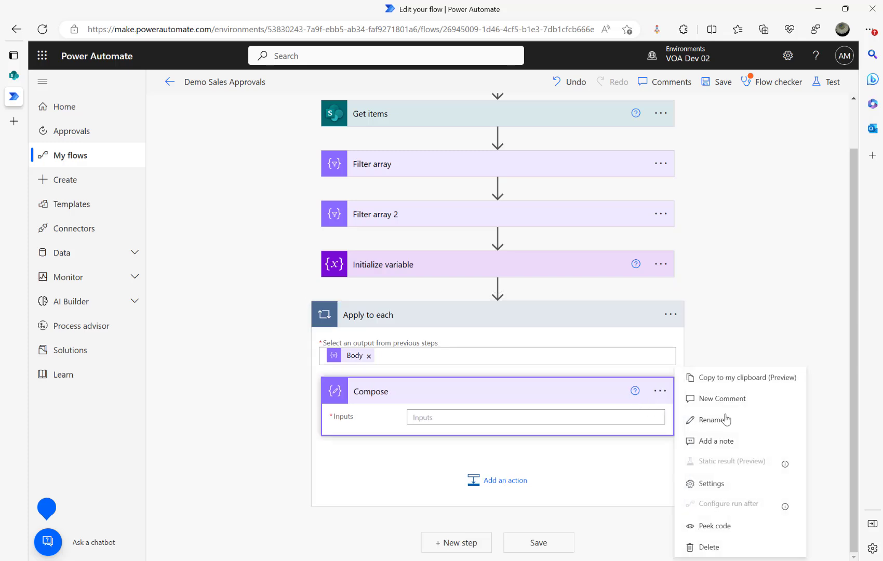
left_click(724, 420)
type("Approver")
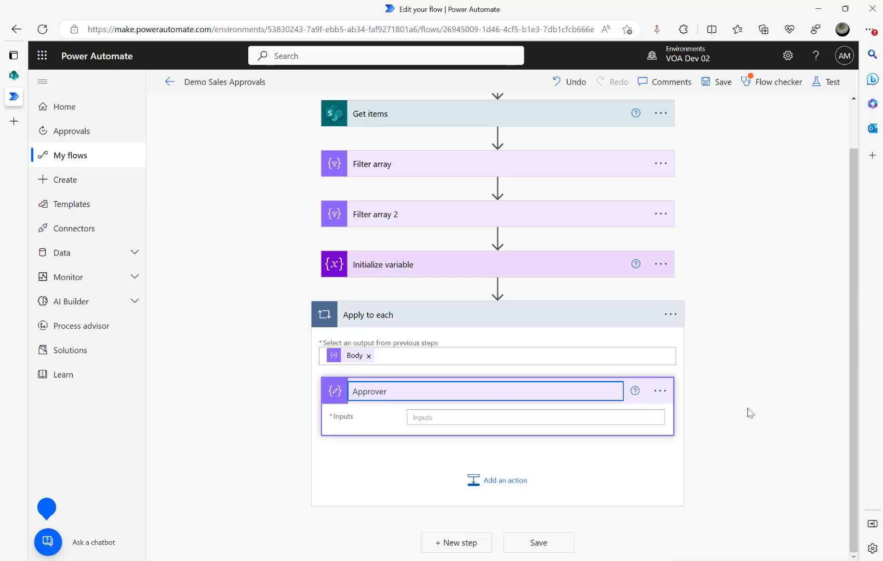
left_click(477, 418)
left_click(723, 504)
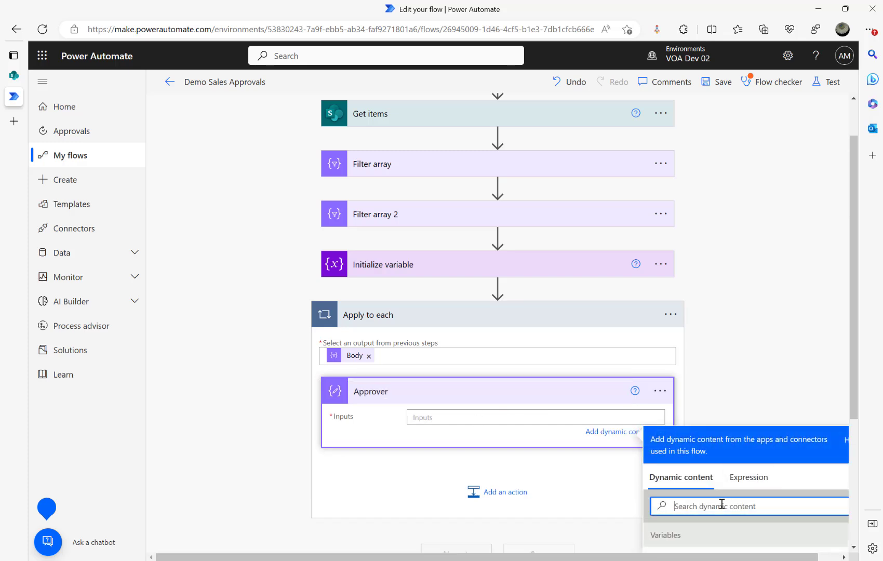
type("approvers")
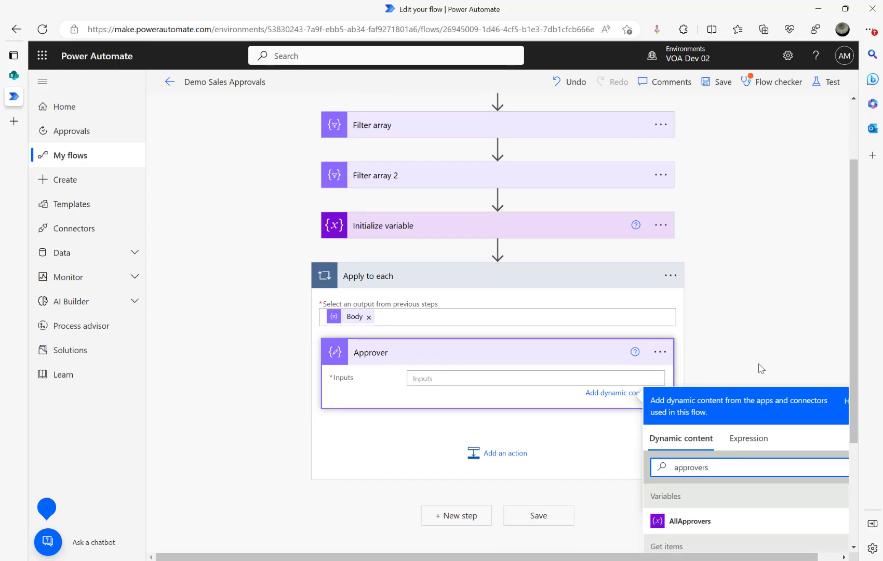
key("BackSpace")
key("BackSpace")
key("BackSpace")
key("BackSpace")
key("BackSpace")
key("BackSpace")
key("BackSpace")
key("BackSpace")
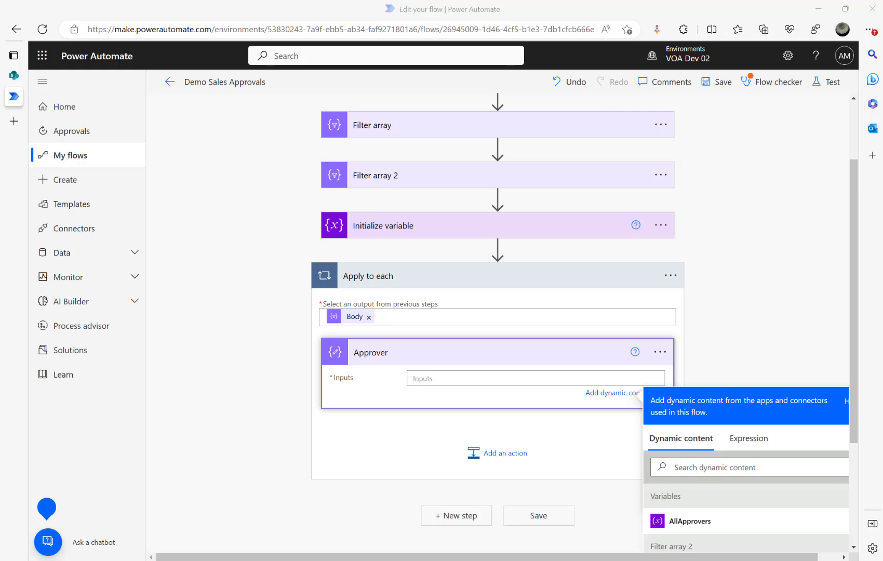
Set the Approver action's Inputs to the expression items('Apply_to_each')?['Approvers']
scroll(798, 550, "down", 2)
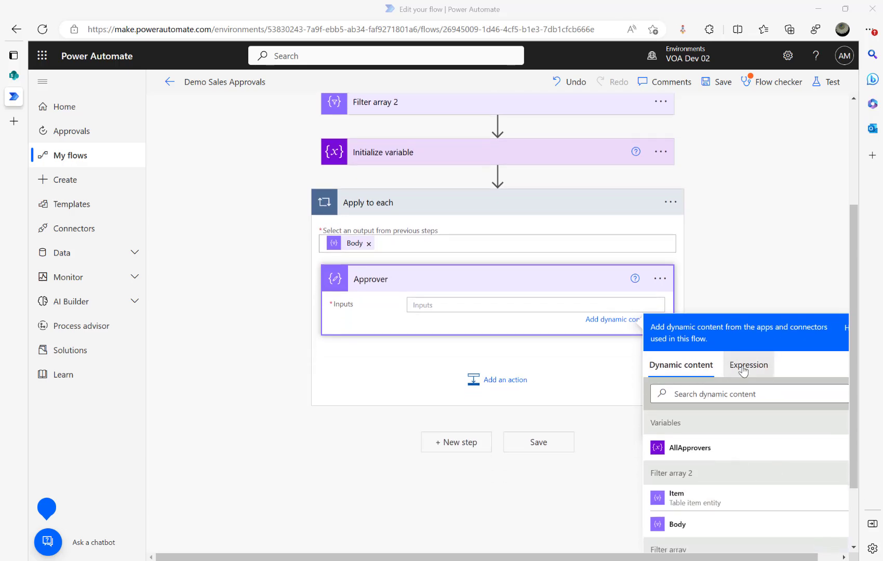
left_click(743, 370)
type("{items('Apply_to_each')?['Approvers']}")
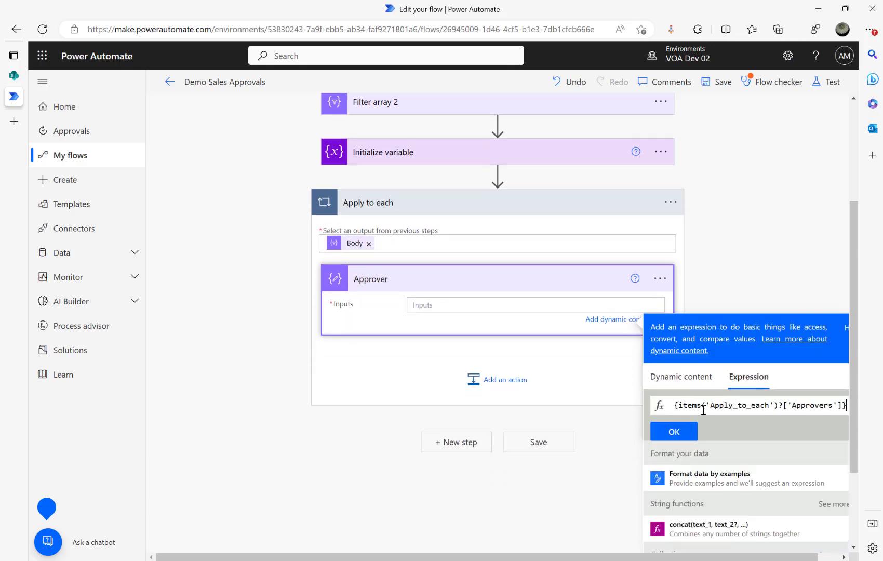
key("Left")
key("Left")
key("Left")
key("Left")
key("Left")
key("Left")
key("Left")
key("Left")
key("Left")
key("Left")
key("Left")
key("Left")
key("Left")
key("Left")
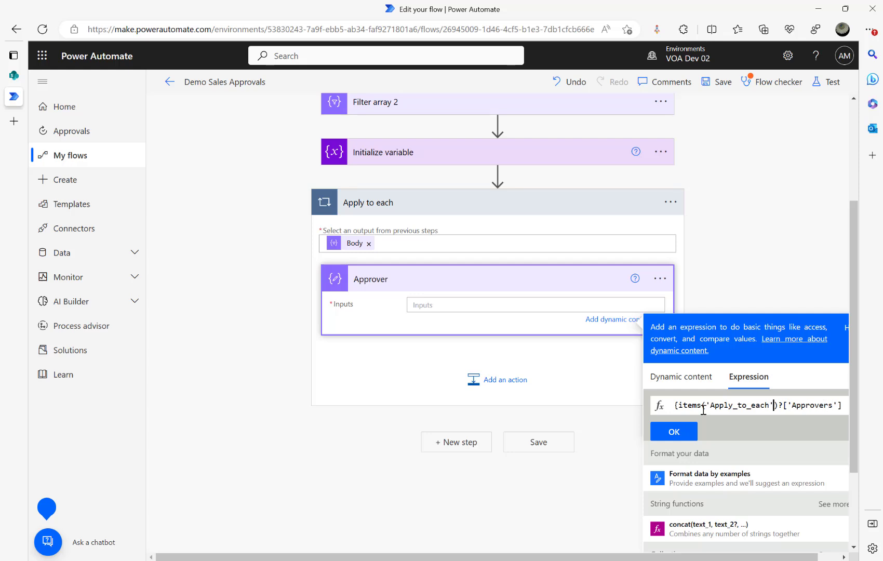
key("Home")
key("BackSpace")
key("BackSpace")
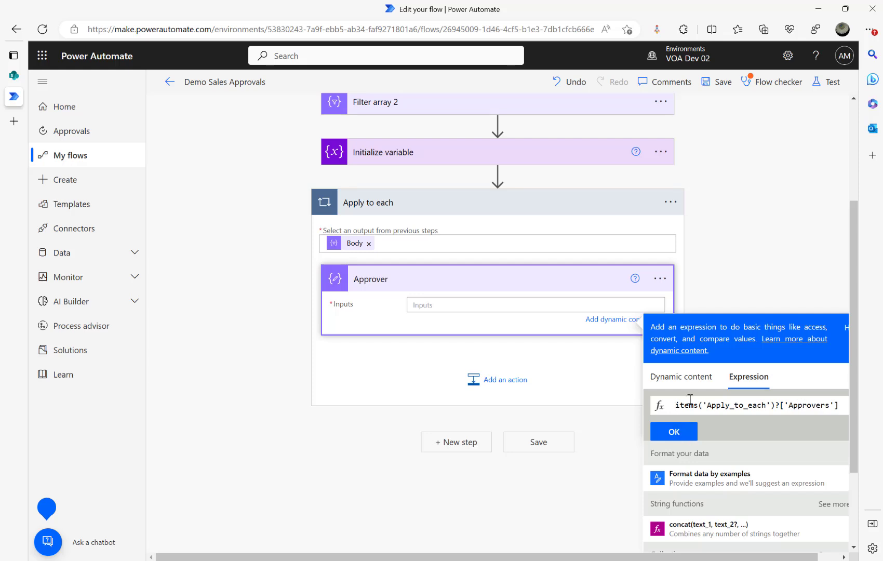
double_click(800, 408)
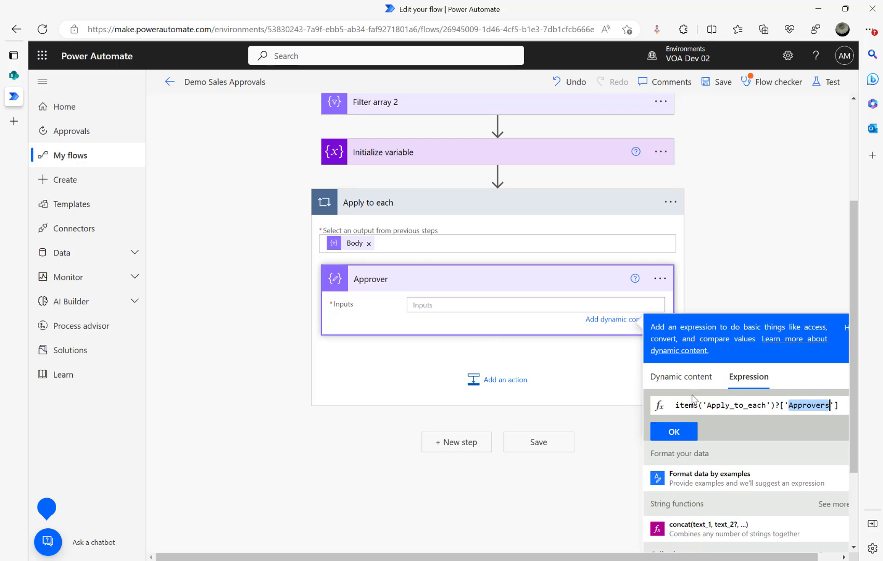
left_click(673, 431)
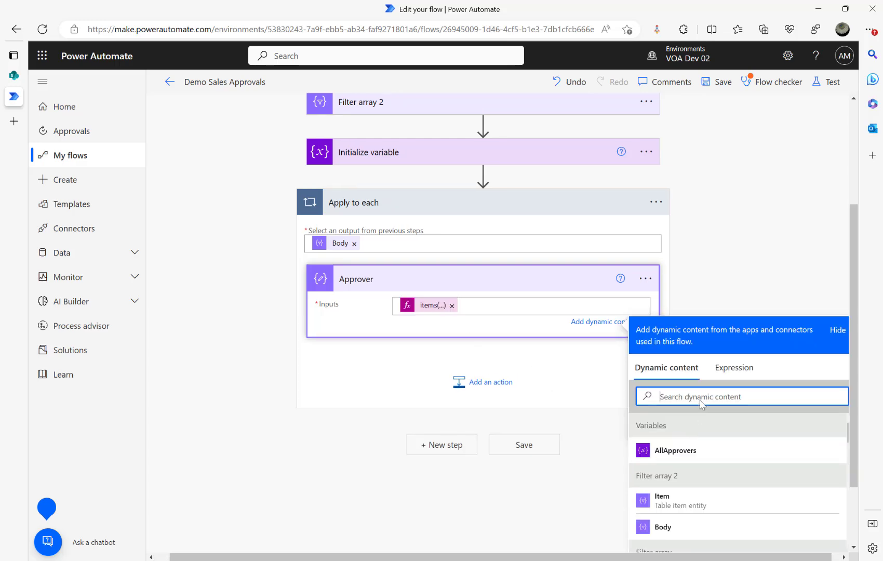
Save and test the flow automatically with the most recent succeeded trigger, and dismiss the flow checker
left_click(826, 82)
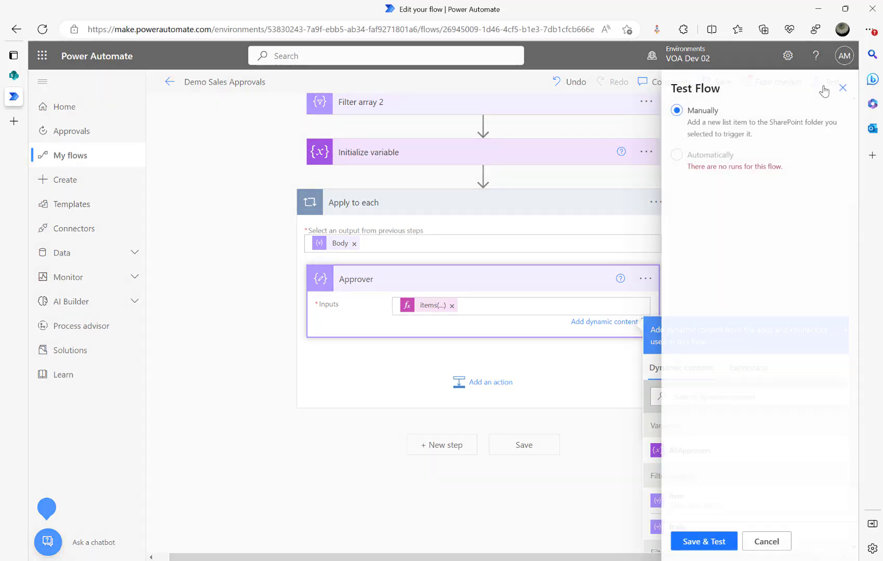
left_click(707, 154)
left_click(707, 173)
left_click(733, 198)
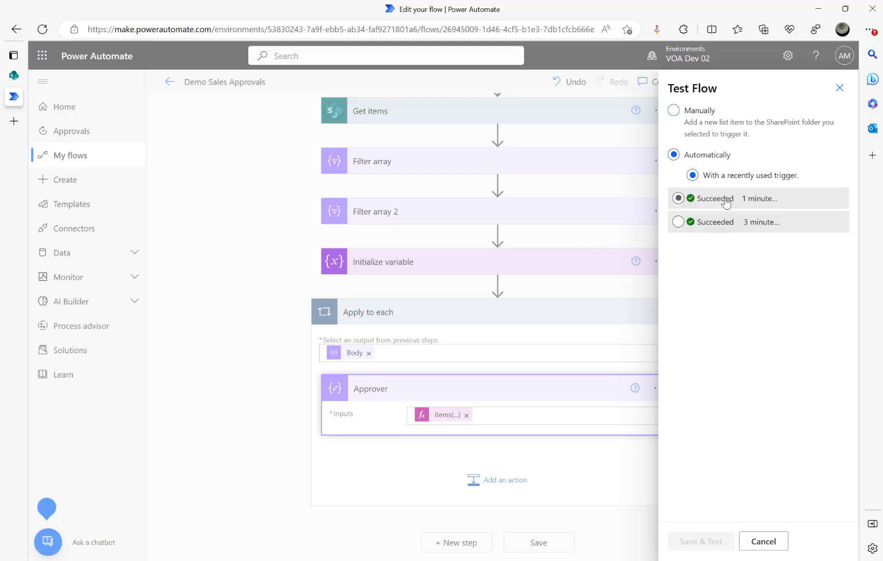
left_click(689, 542)
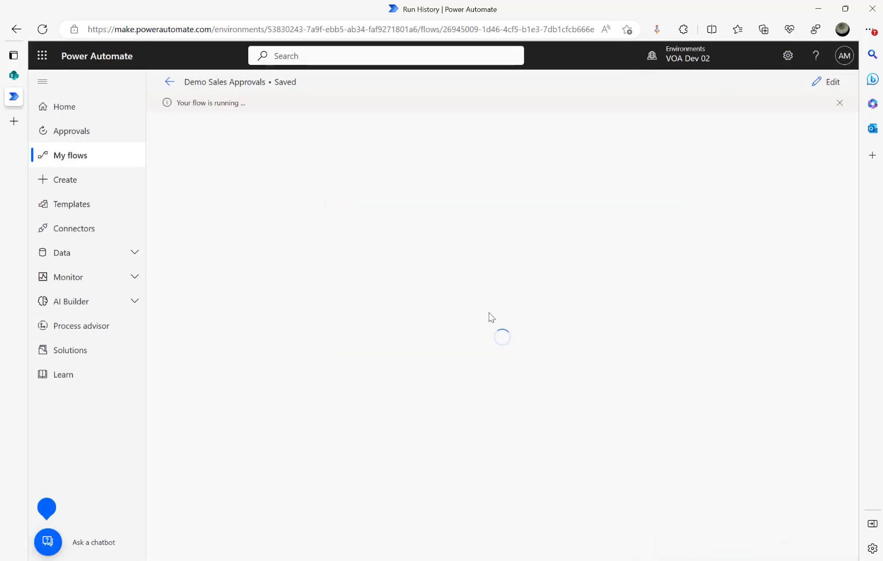
left_click(837, 89)
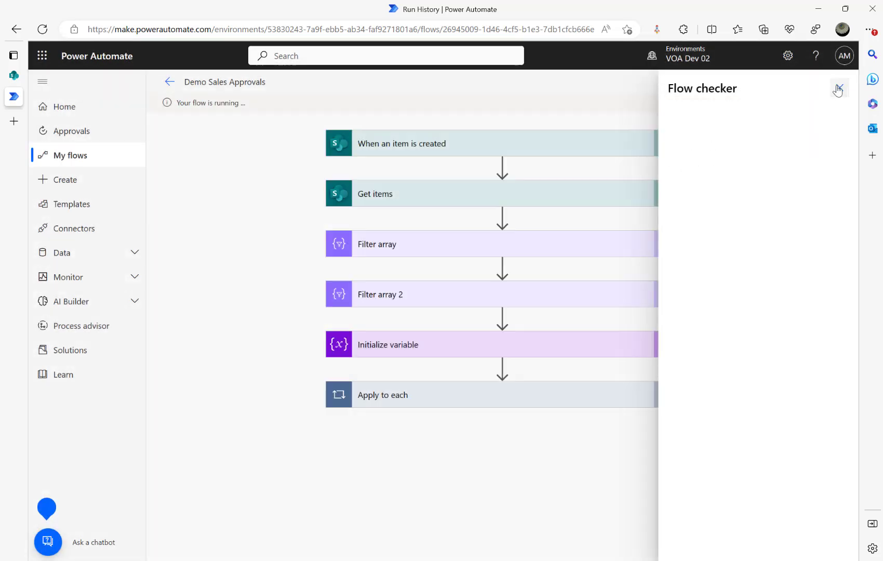
Expand Apply to each and Filter array 2 in the run, and compare the filtered approvers with SharePoint's Approval Config list
left_click(439, 401)
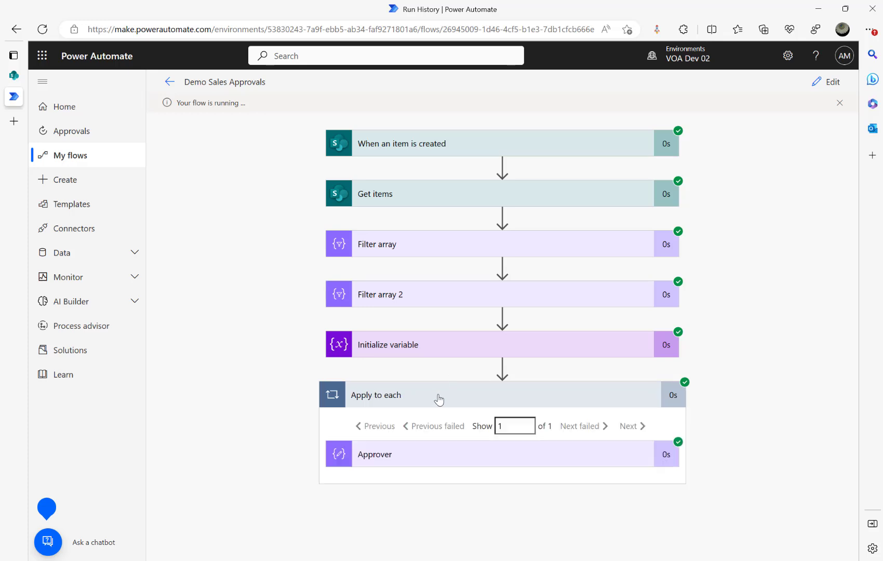
left_click(423, 303)
scroll(420, 404, "down", 1)
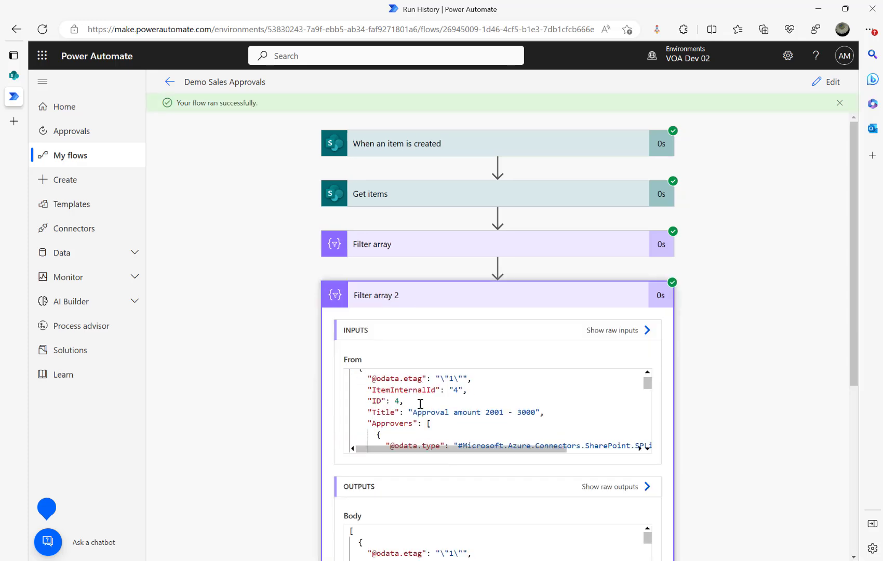
scroll(429, 398, "down", 4)
scroll(426, 397, "up", 6)
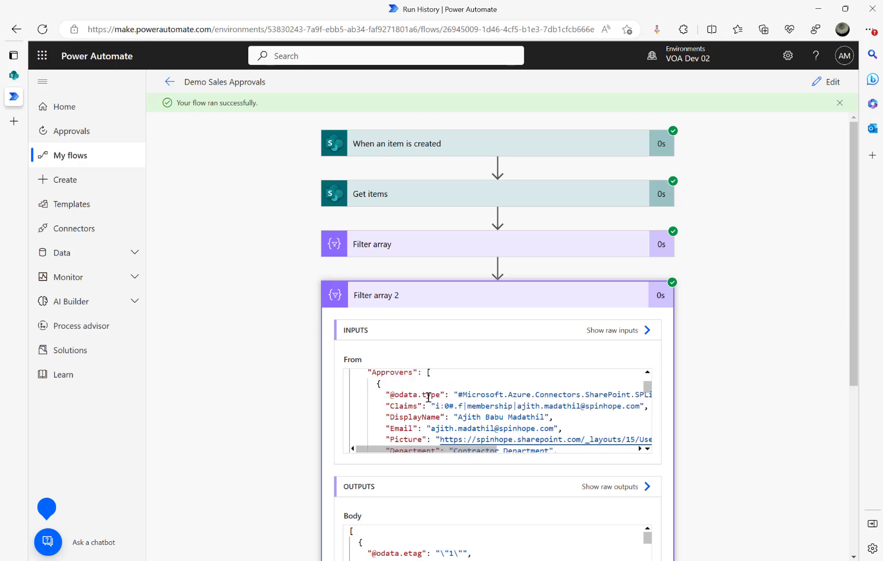
left_click_drag(370, 430, 542, 431)
left_click(13, 75)
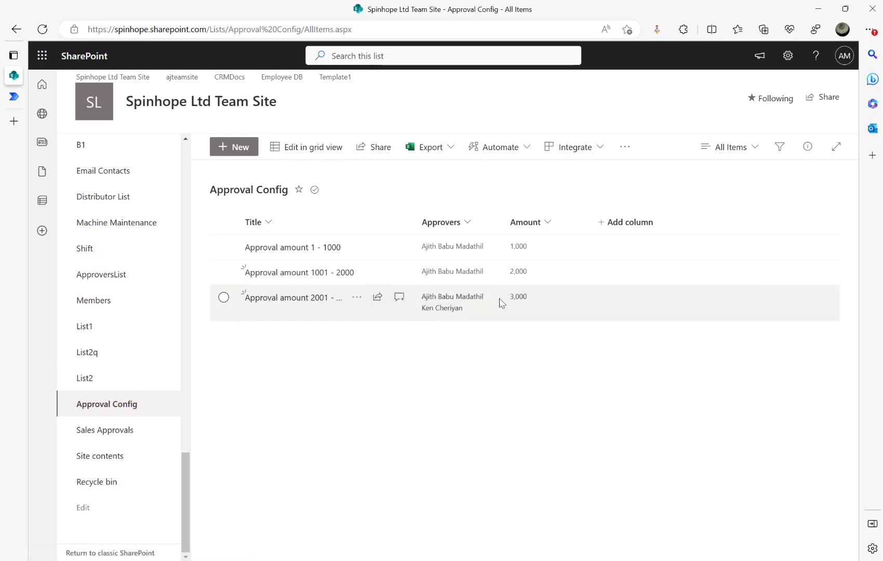
left_click(42, 96)
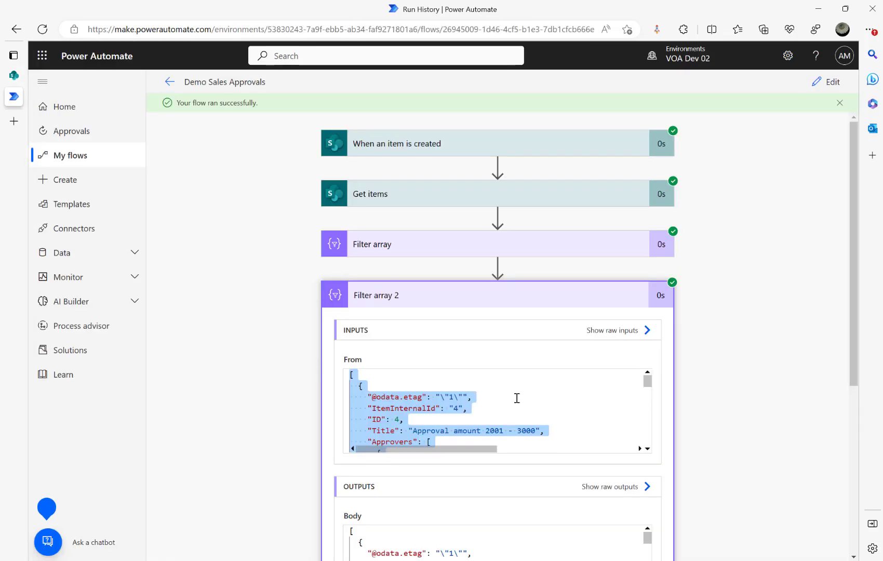
Open the Approver action's run details inside Apply to each and examine the approver entries in its Inputs
scroll(756, 383, "down", 5)
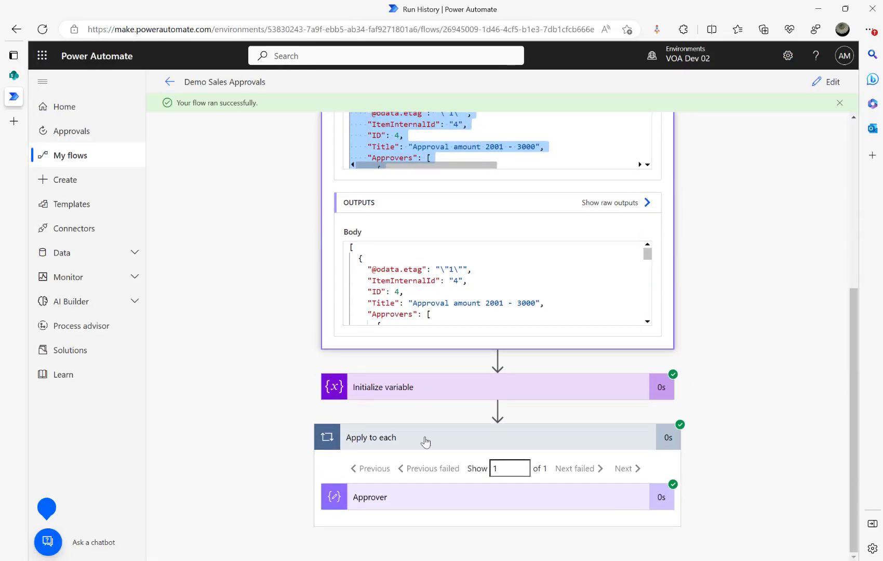
left_click(420, 500)
scroll(223, 450, "down", 3)
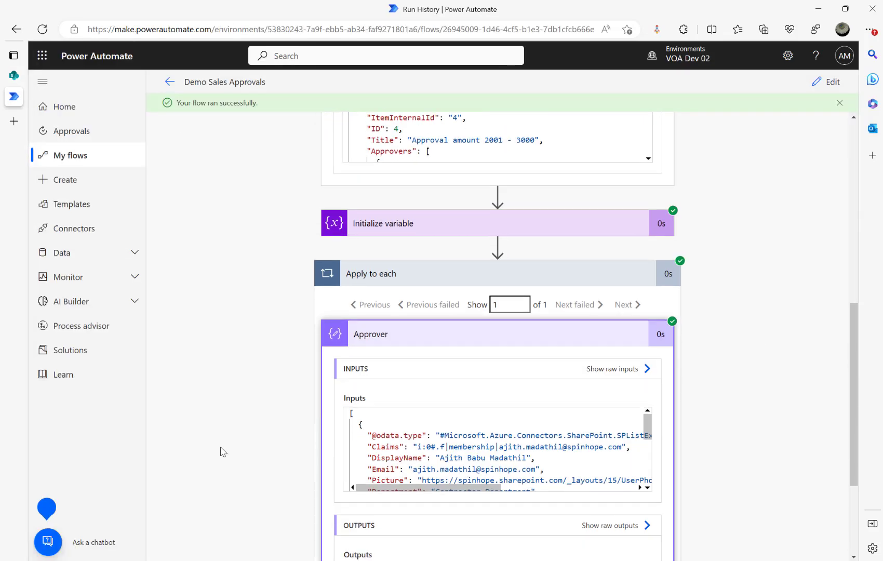
scroll(496, 421, "down", 2)
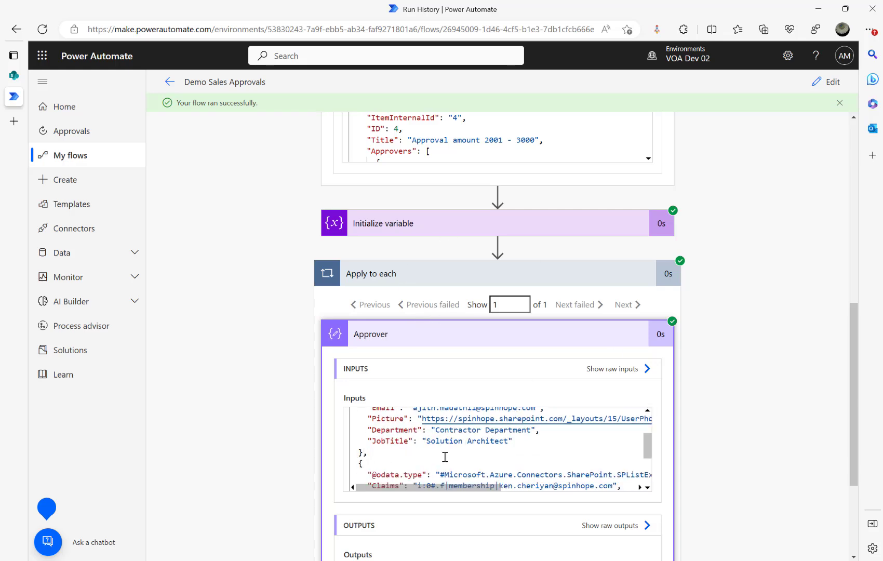
Open the Approver action's raw outputs and examine the Email property of each approver entry
scroll(767, 365, "down", 3)
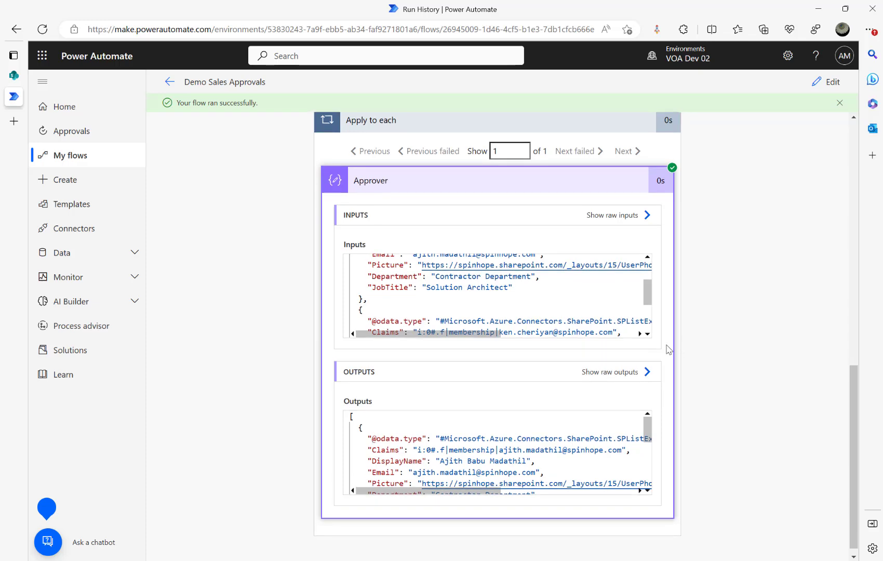
left_click(610, 373)
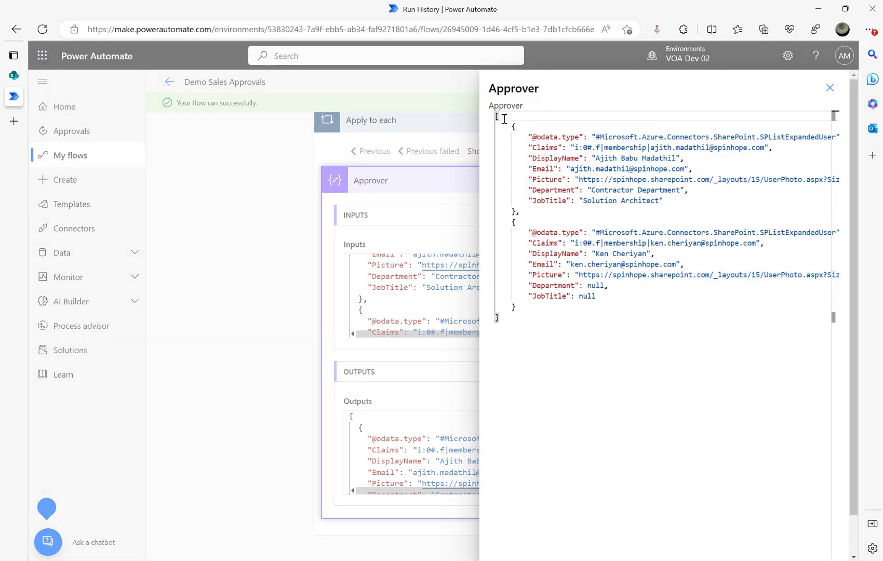
left_click_drag(497, 115, 553, 303)
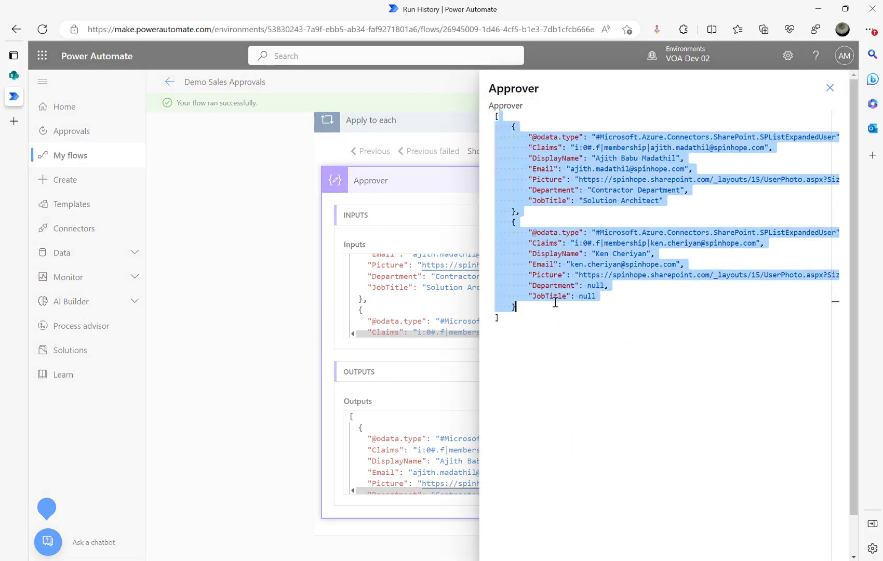
left_click(558, 303)
left_click(571, 168)
key("shift+End")
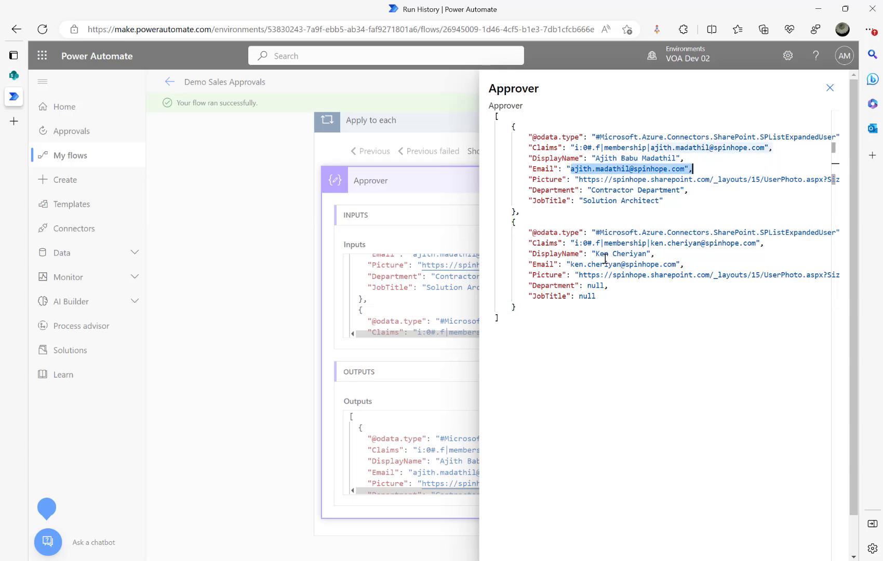
left_click_drag(572, 264, 711, 255)
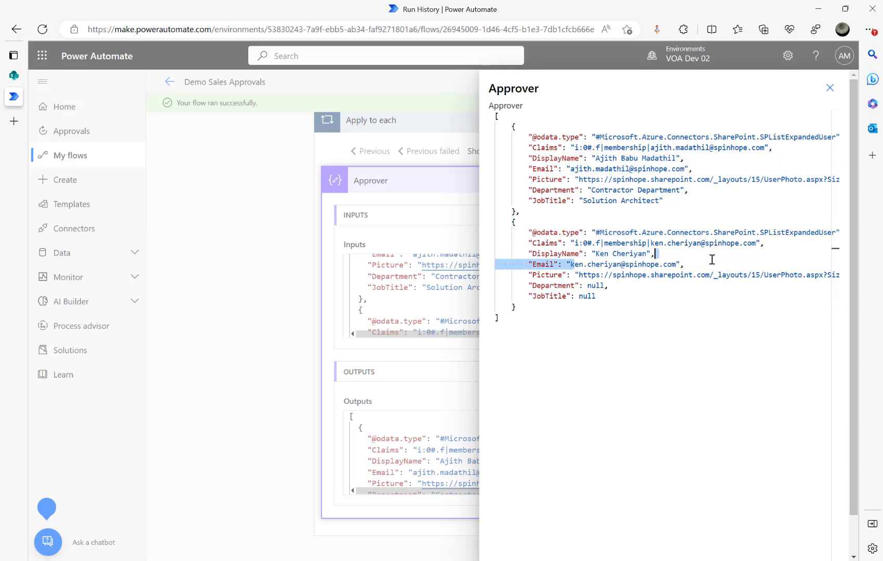
Compare the raw outputs with the approvers in SharePoint's Approval Config list, and close the raw outputs
left_click(20, 77)
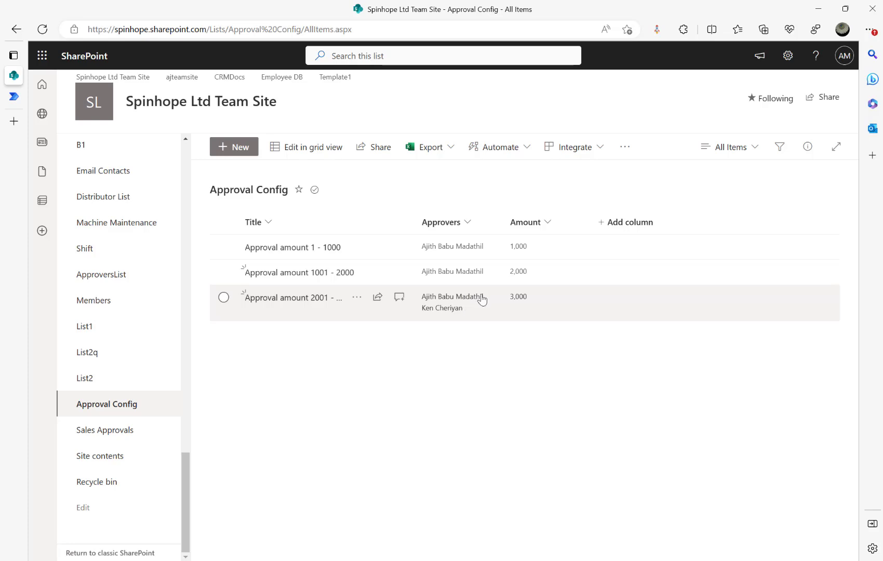
left_click(14, 96)
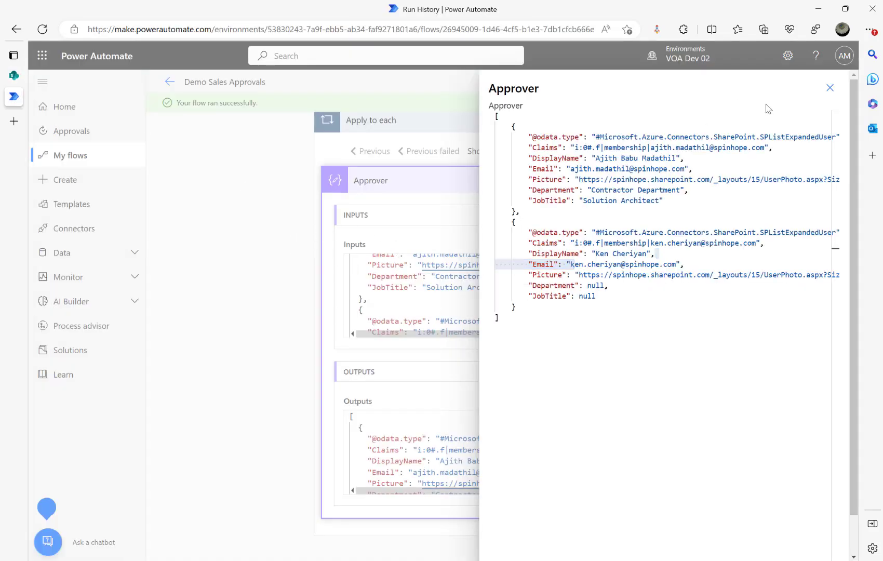
left_click(829, 88)
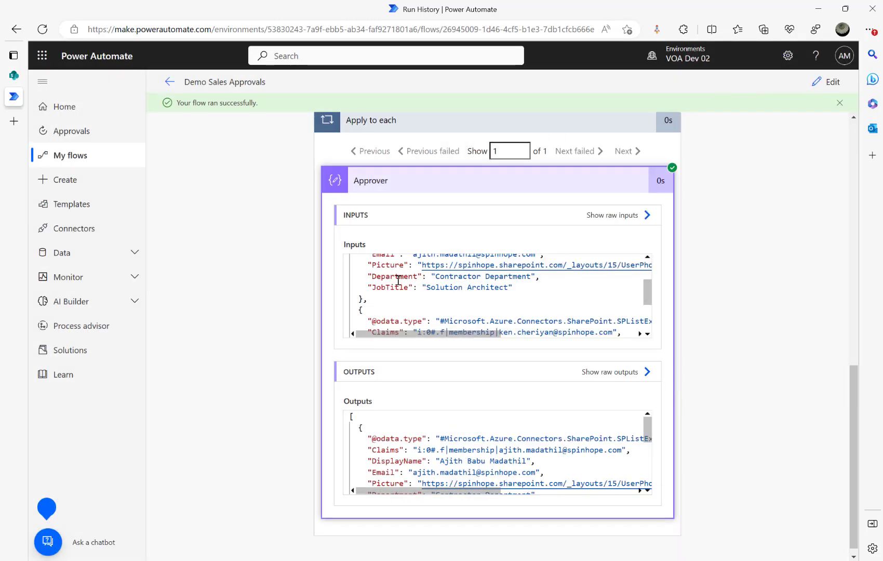
Return to editing the flow and add a Select action after Approver inside Apply to each
left_click(826, 82)
scroll(550, 401, "down", 1)
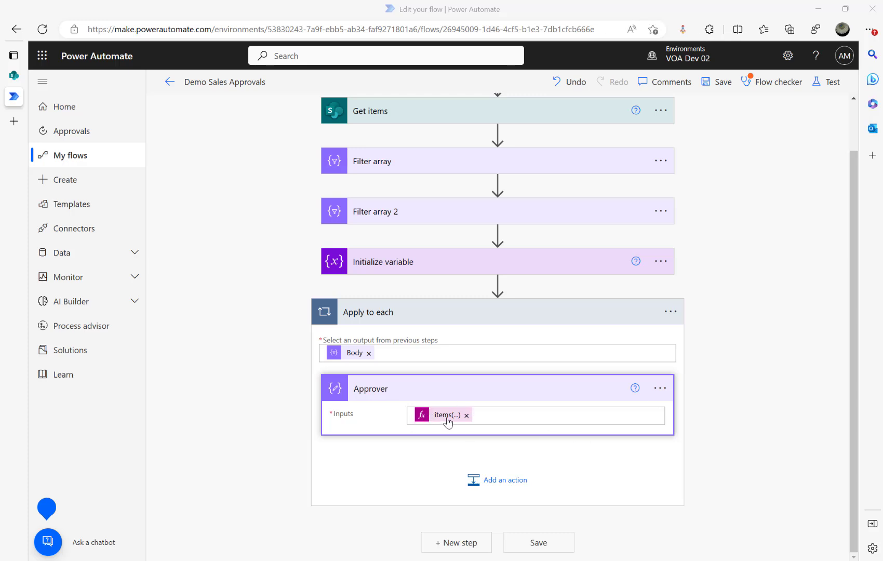
left_click(498, 487)
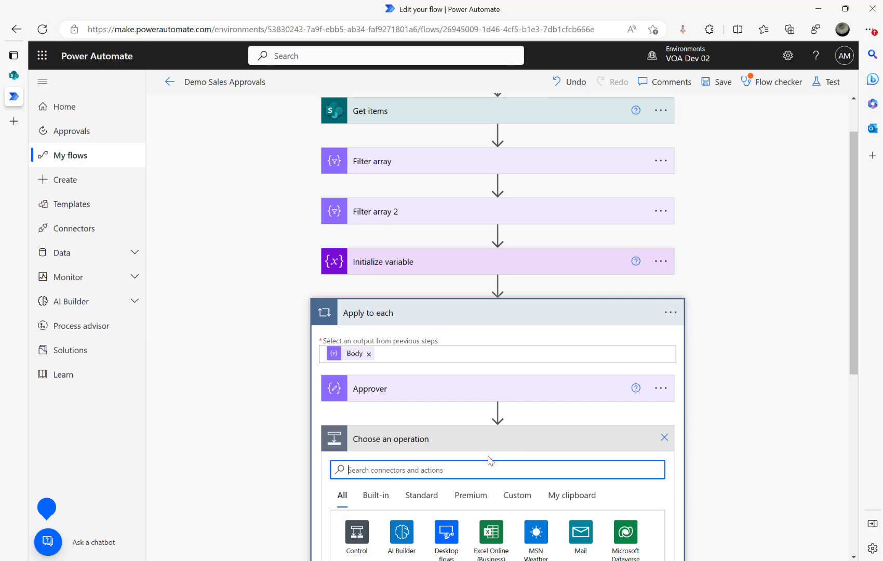
type("select")
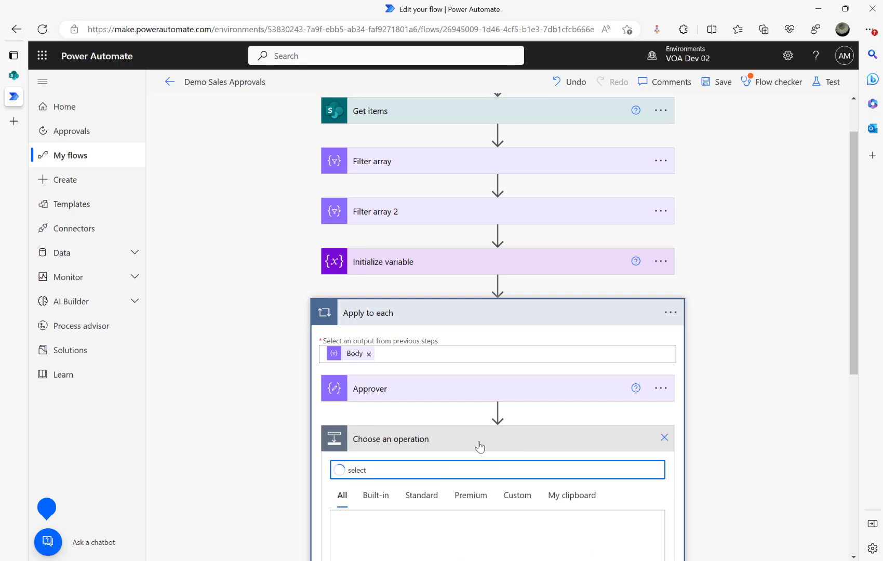
left_click(371, 487)
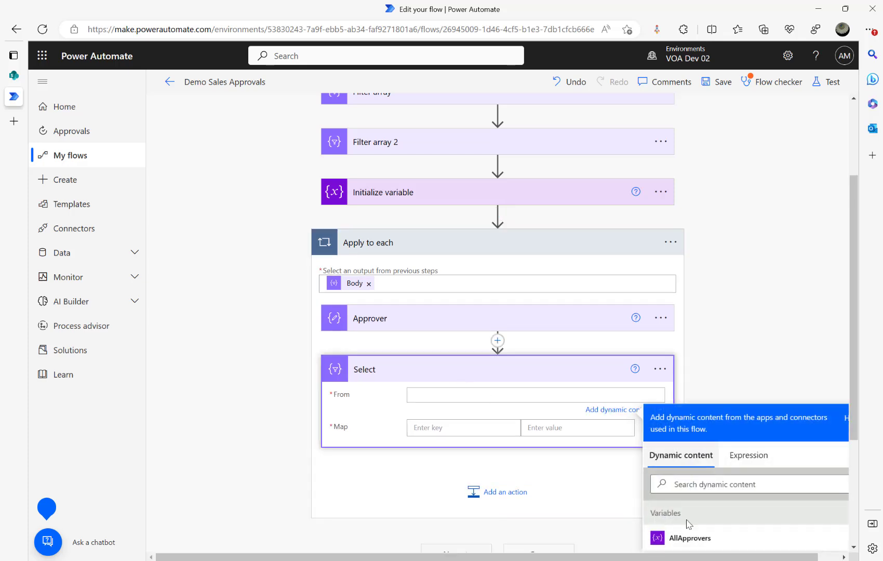
Set the Select action's From to the Outputs of the Approver action
scroll(685, 522, "down", 3)
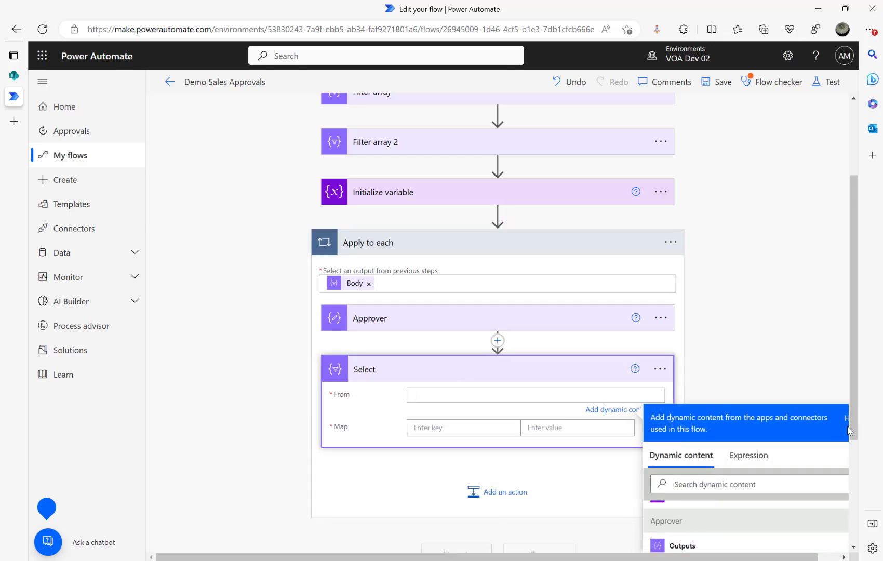
left_click_drag(854, 427, 854, 457)
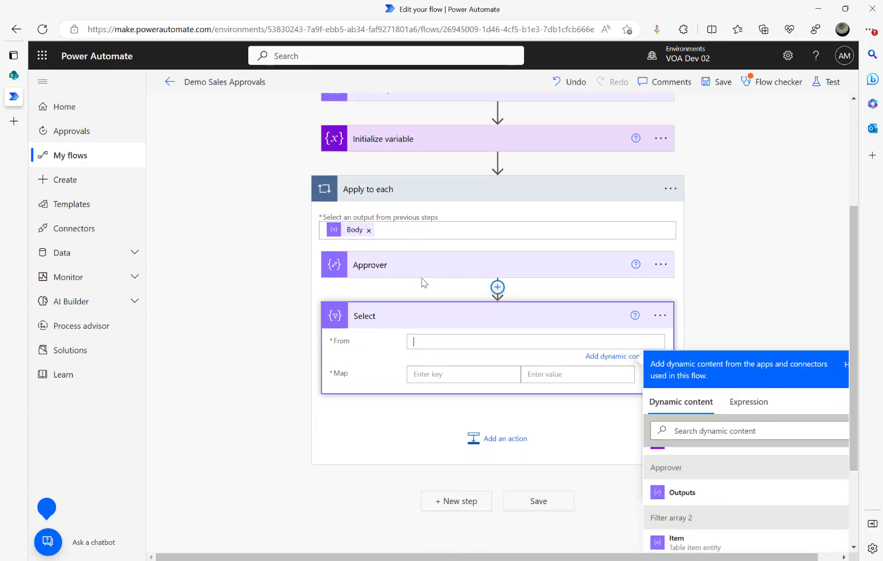
left_click(681, 492)
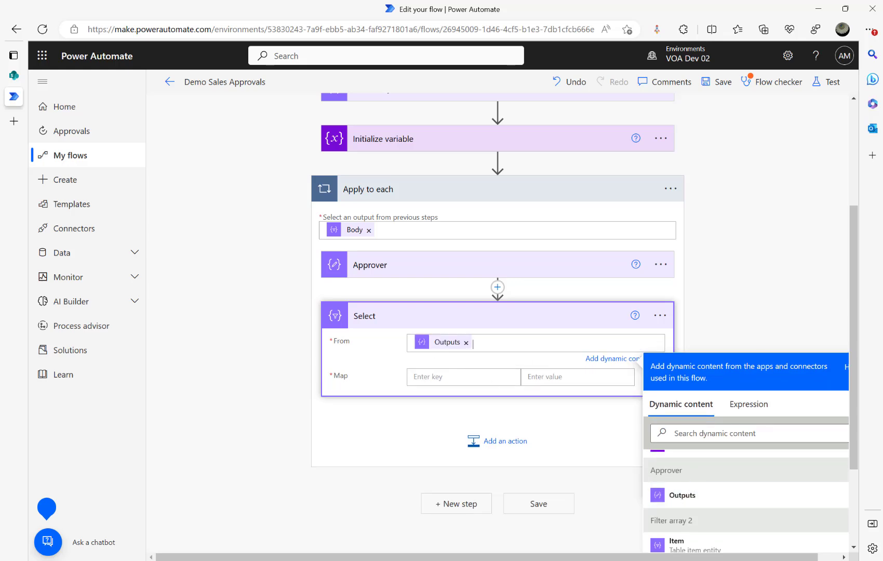
left_click(762, 315)
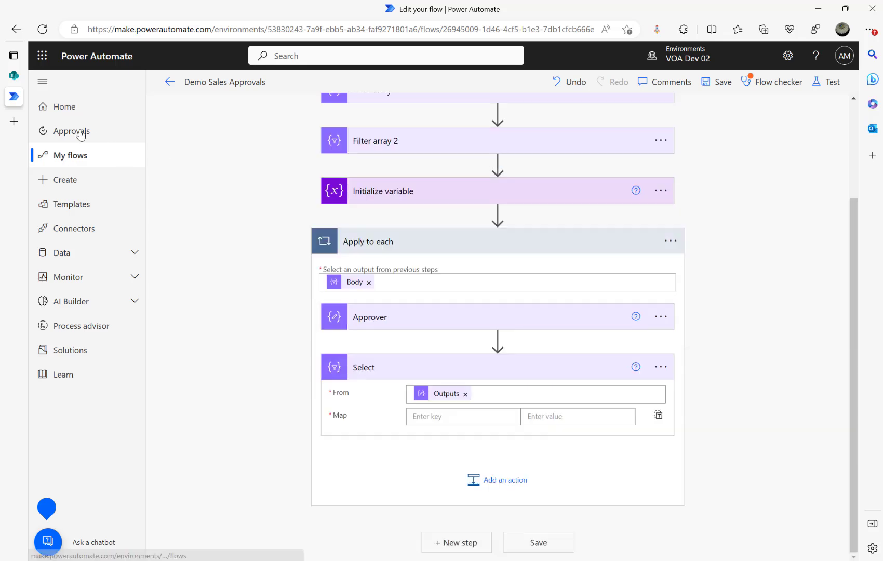
Switch the Select action's Map to text mode and set it to the expression item()?['Email']
left_click(658, 415)
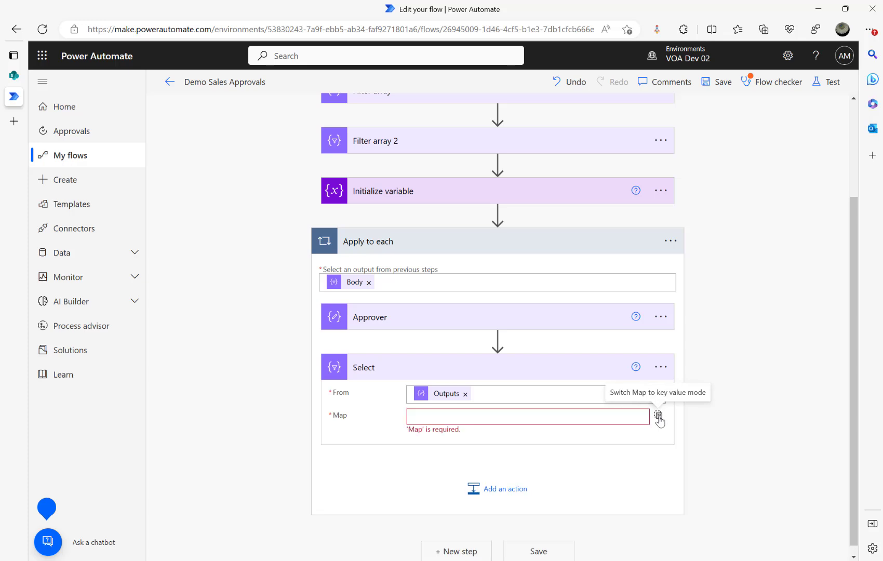
left_click(438, 414)
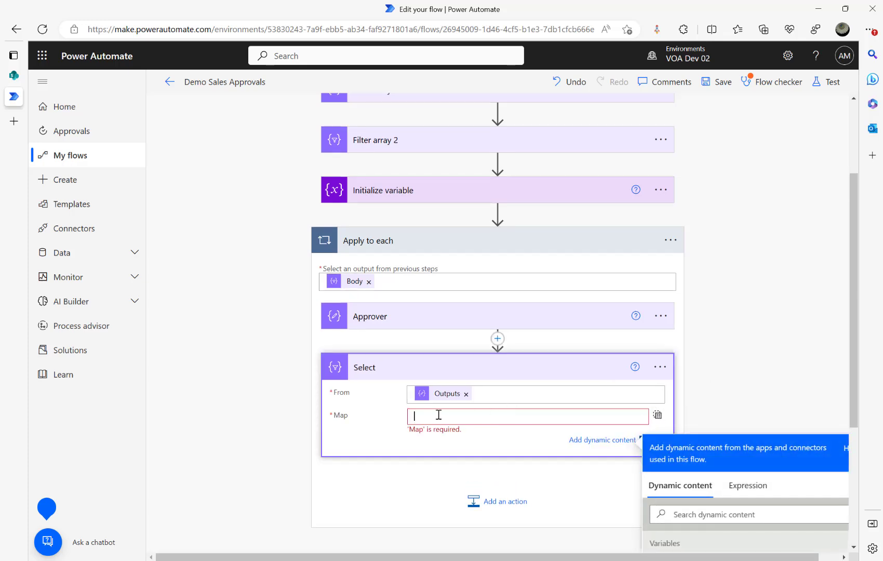
left_click(732, 488)
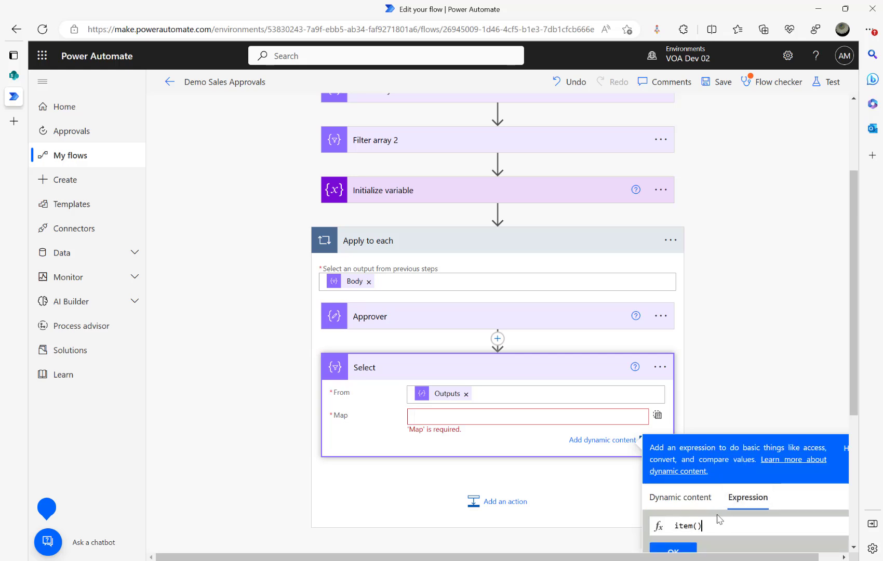
type("item()?[]")
left_click(685, 551)
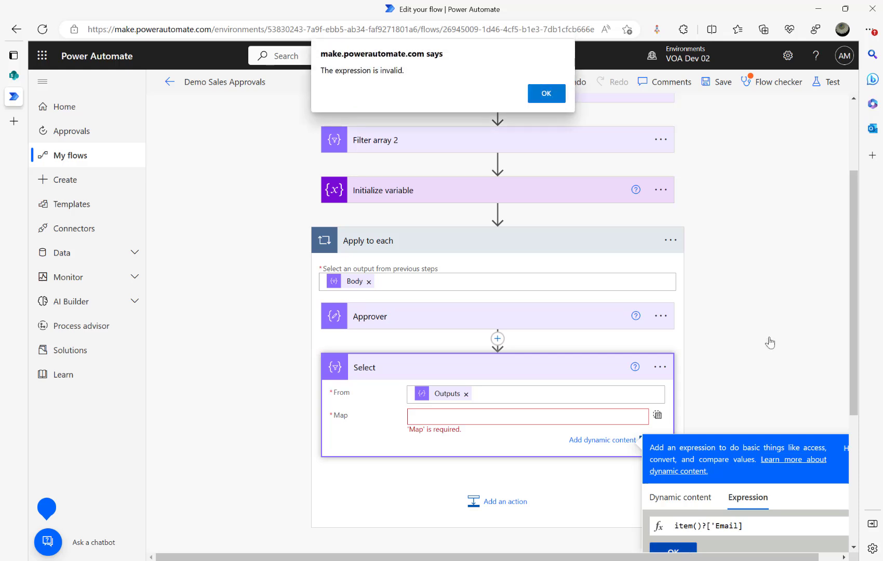
left_click(546, 95)
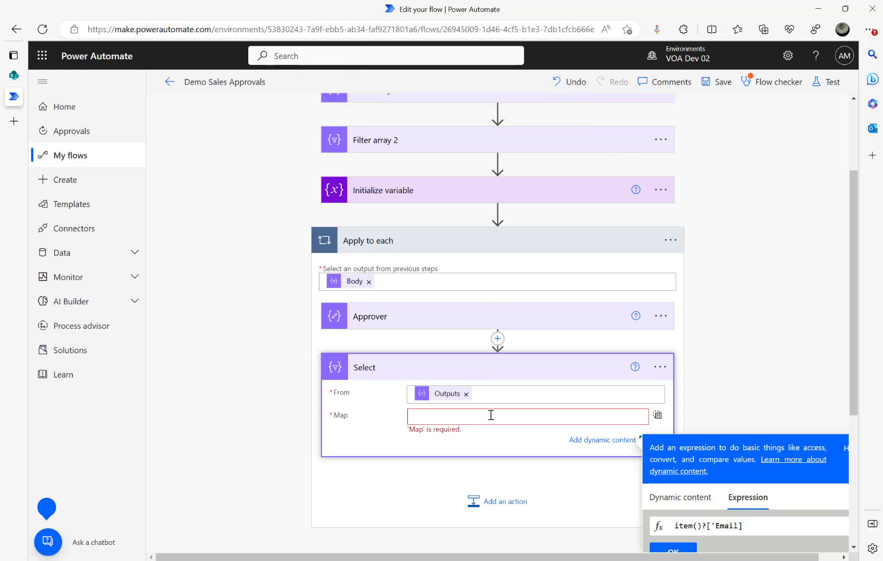
left_click(673, 549)
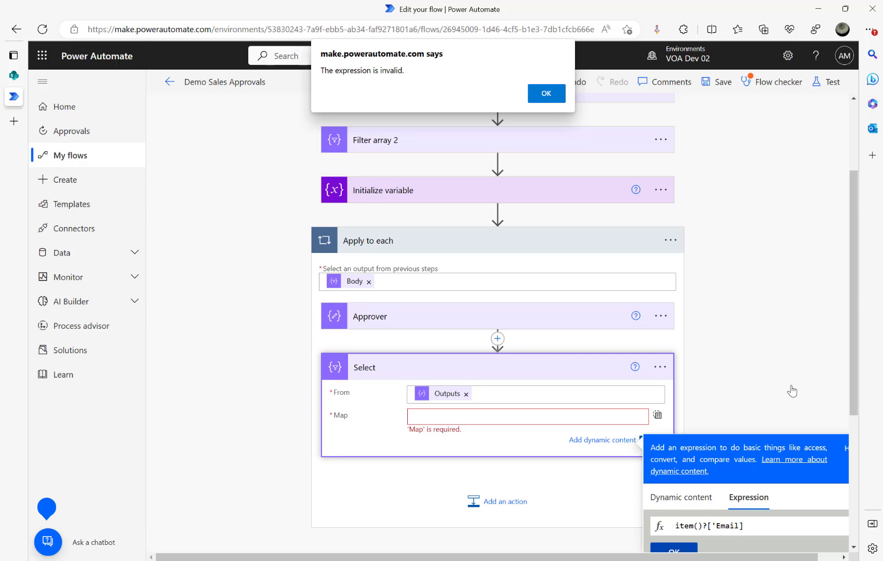
left_click(546, 94)
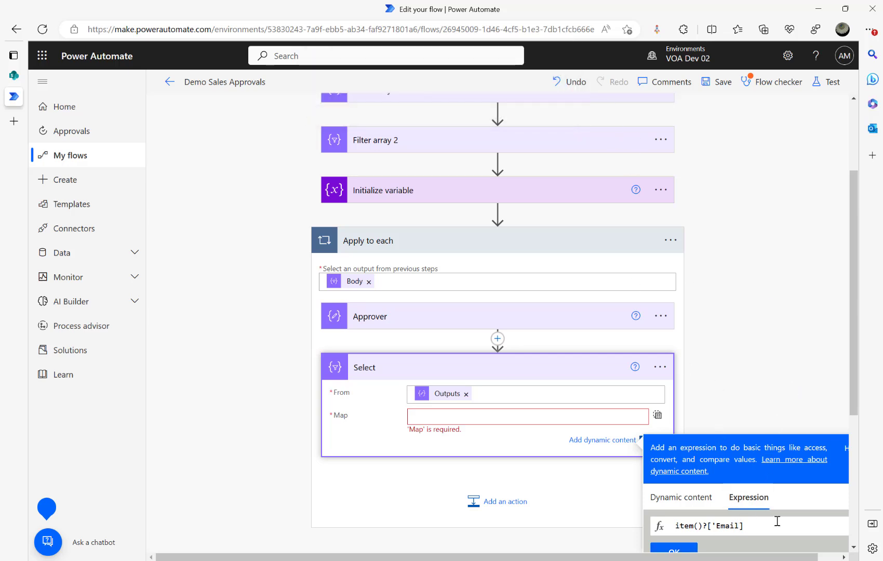
type("'")
left_click(674, 548)
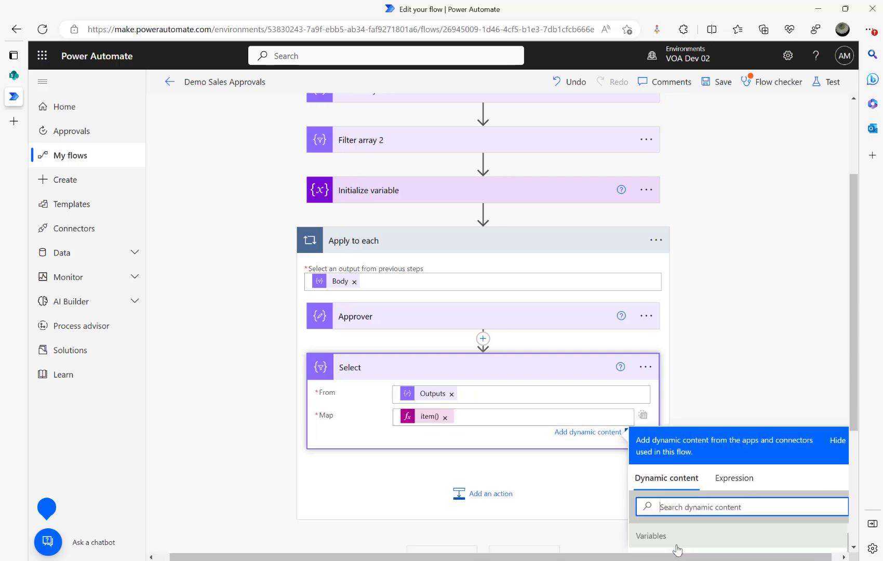
Save and test the flow automatically with the most recent successful test run's trigger, and dismiss the flow checker
left_click(826, 82)
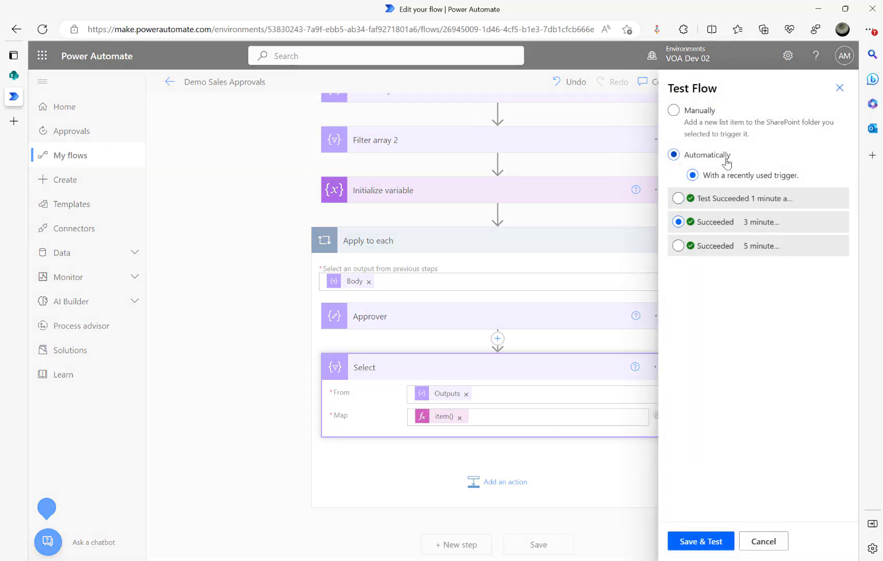
left_click(722, 200)
left_click(701, 542)
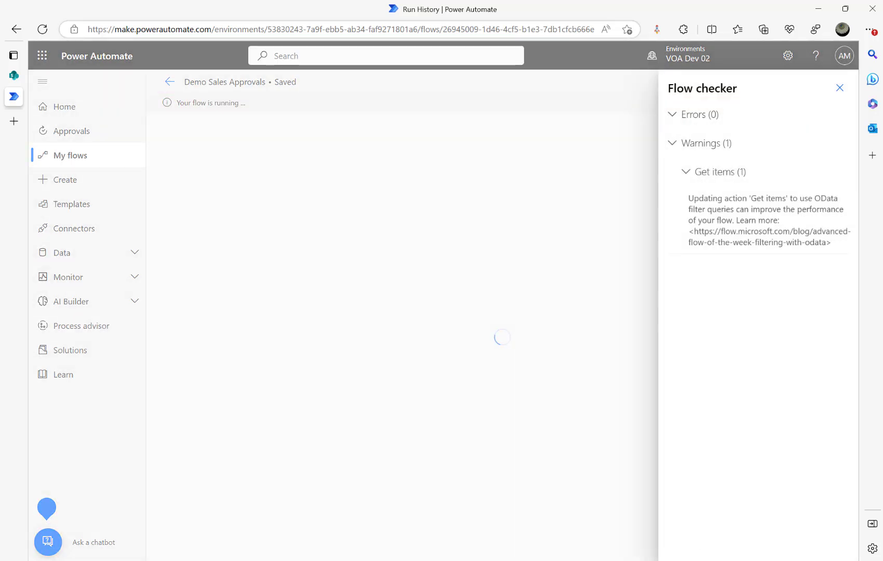
left_click(839, 87)
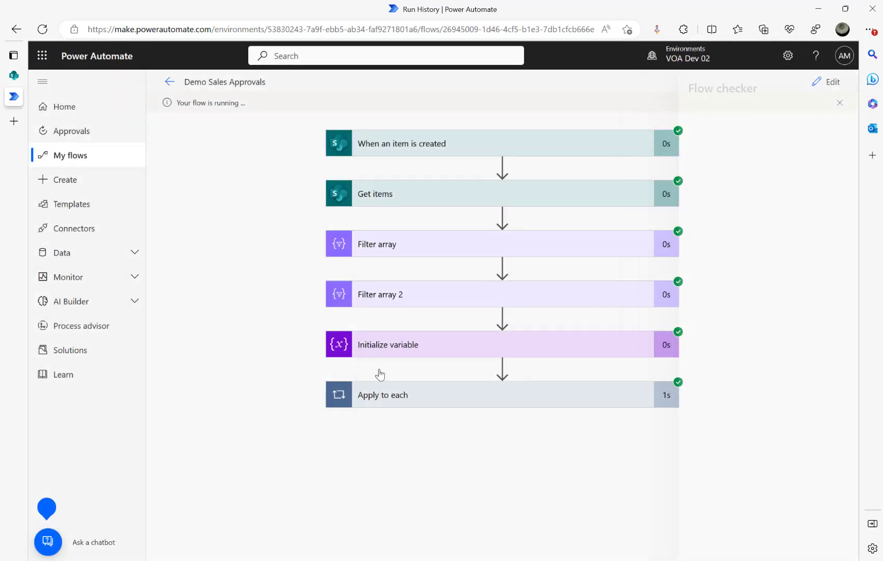
Expand Apply to each and its Select action in the run, and examine the email array in the output Body
left_click(465, 397)
scroll(453, 412, "down", 1)
left_click(431, 481)
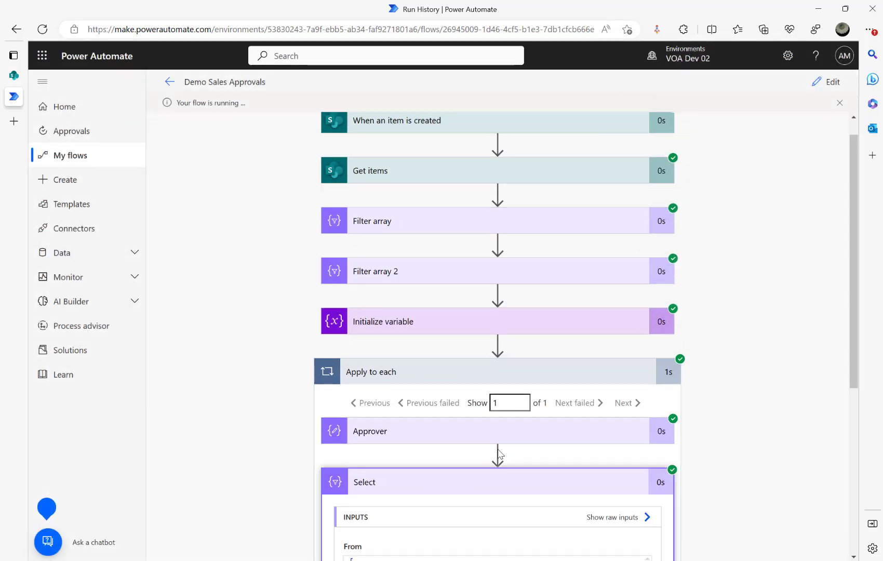
scroll(498, 455, "down", 5)
left_click_drag(376, 459, 336, 420)
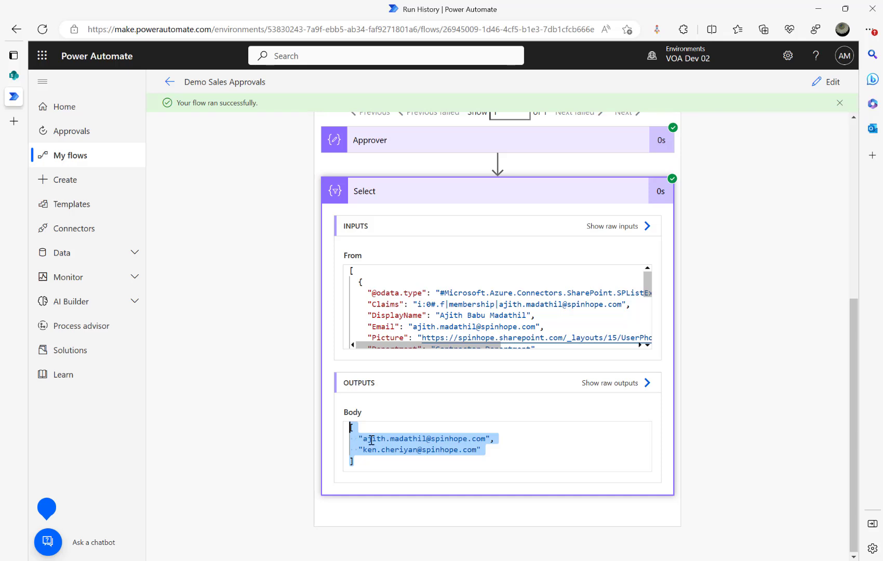
Reopen the flow for editing and add a Set variable action after Select inside Apply to each
left_click(826, 82)
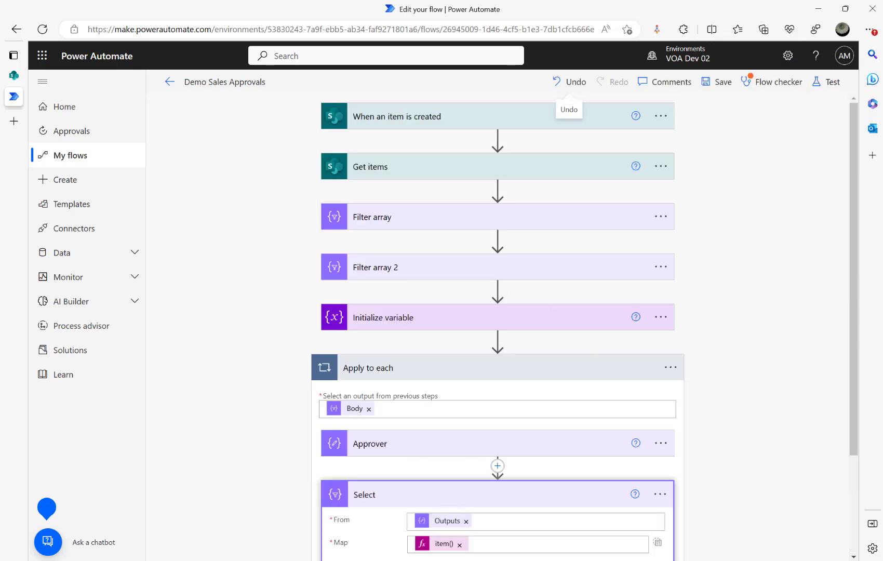
scroll(697, 443, "down", 2)
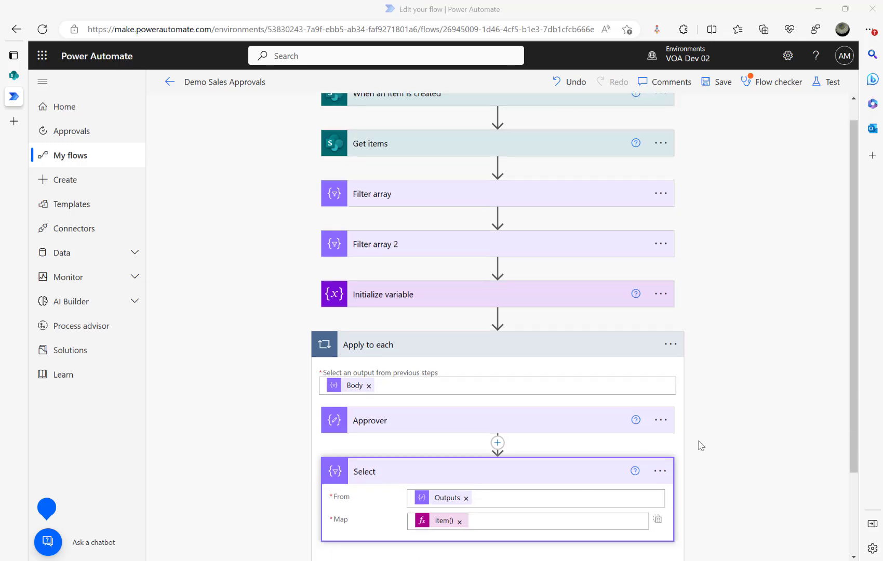
left_click(516, 487)
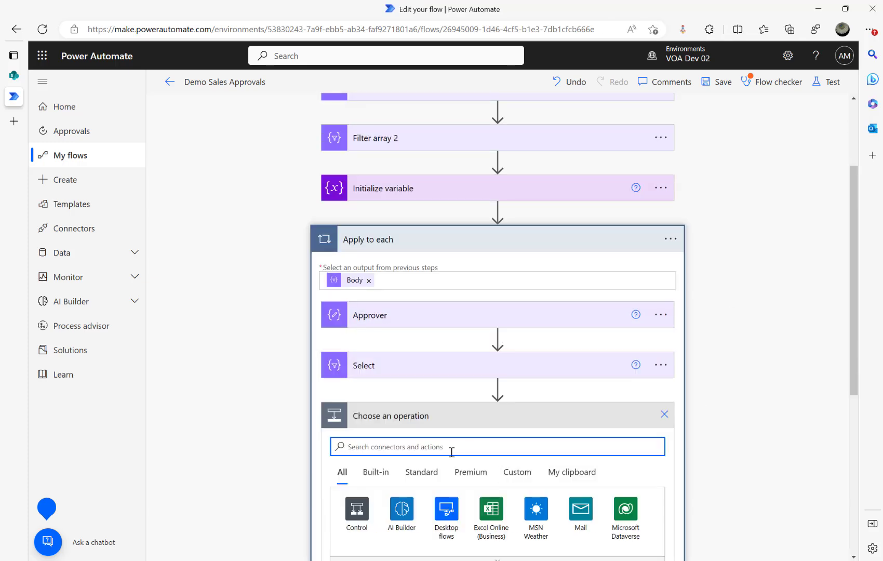
type("set vari")
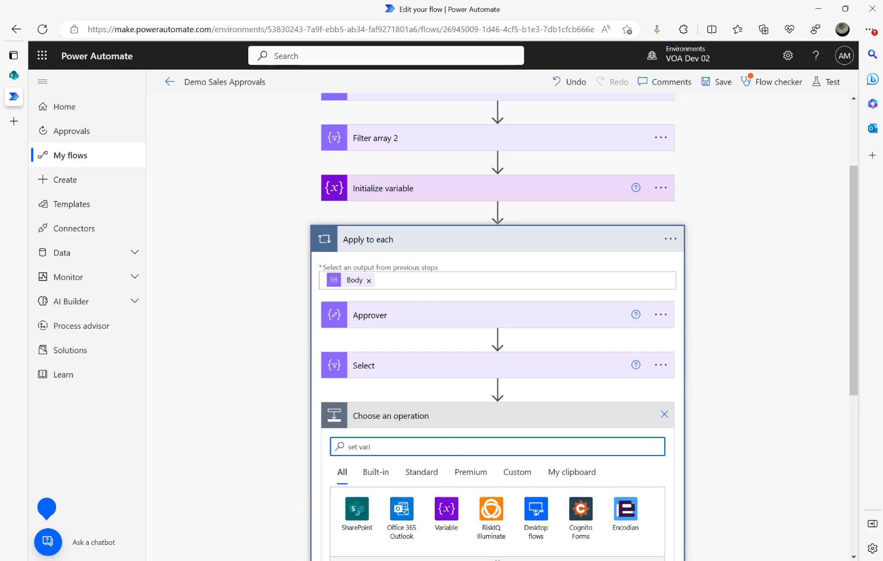
scroll(311, 394, "down", 5)
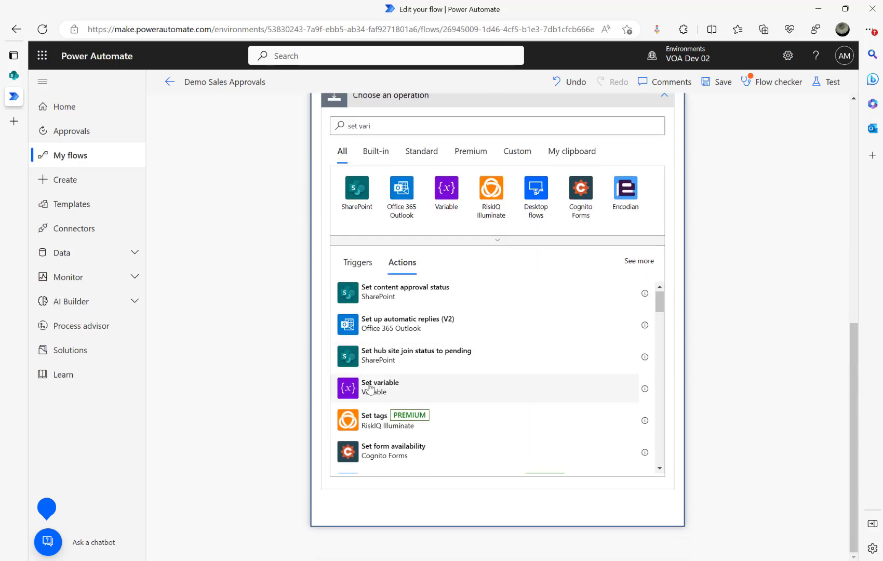
left_click(369, 387)
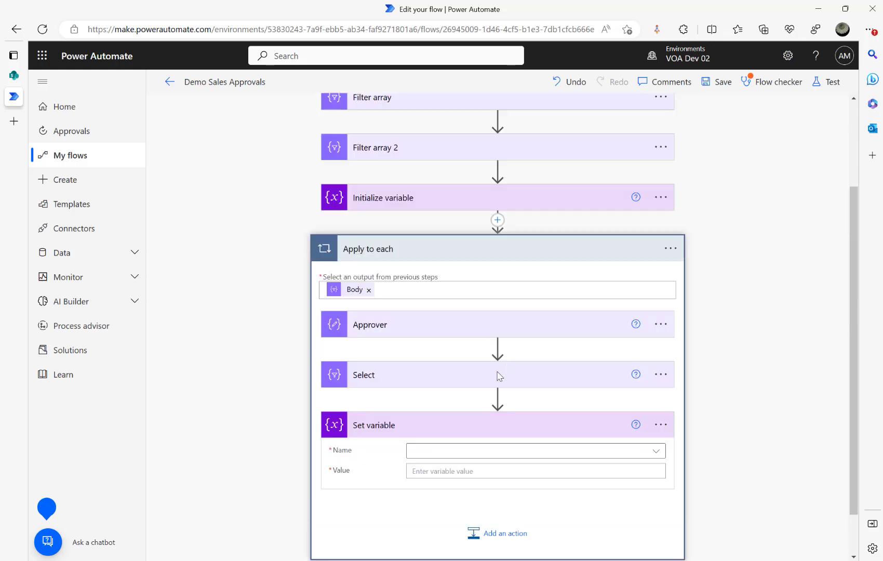
Set the Set variable action's name to AllApprovers and its value to the Output of the Select action
left_click(468, 452)
left_click(450, 491)
left_click(462, 471)
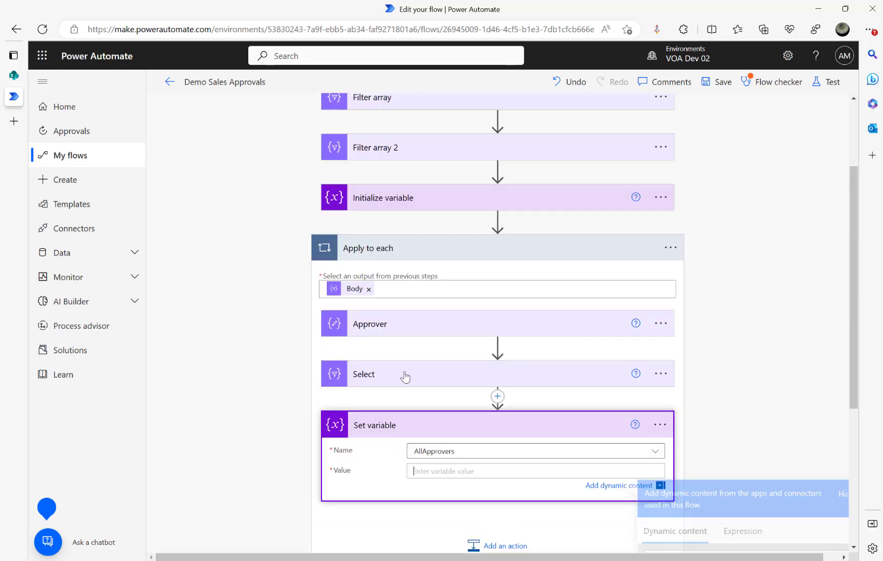
scroll(816, 395, "down", 5)
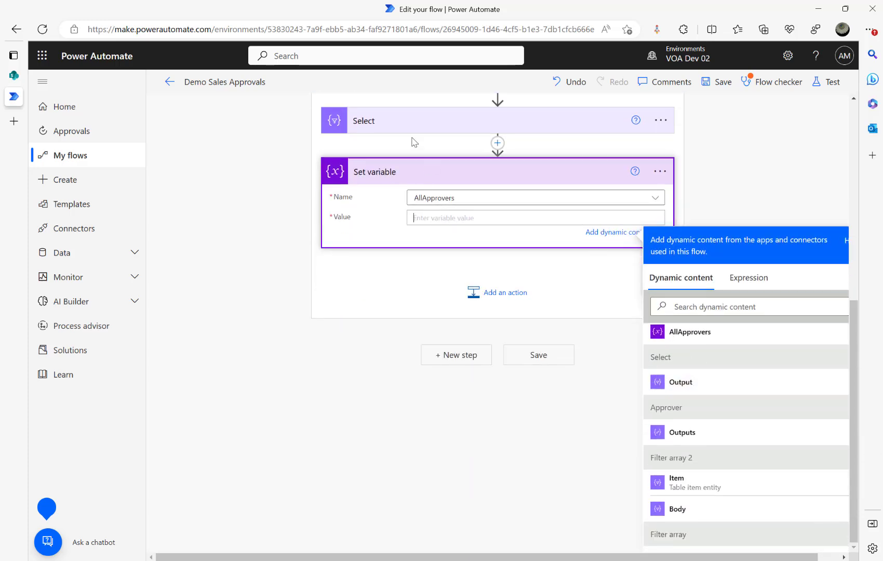
left_click(682, 383)
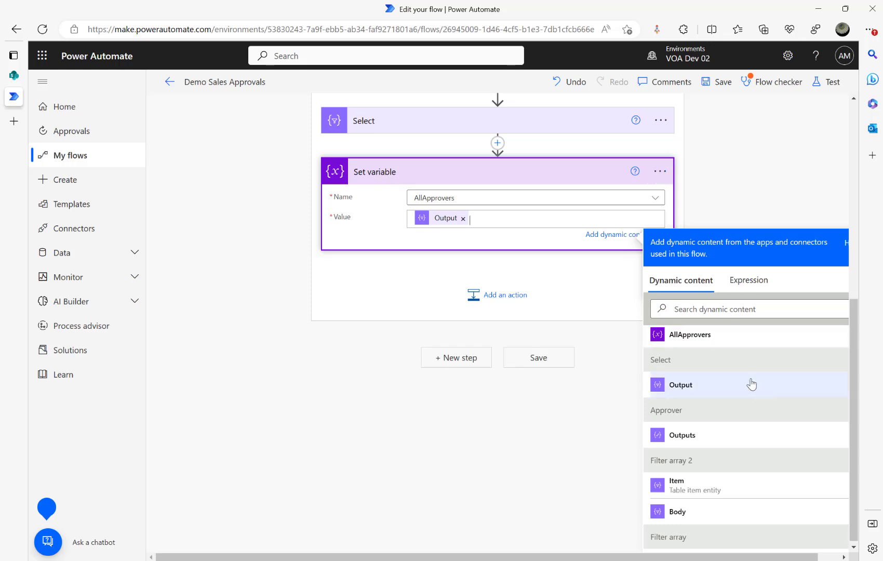
Add a SharePoint Update item action after Set variable inside Apply to each
scroll(322, 259, "up", 3)
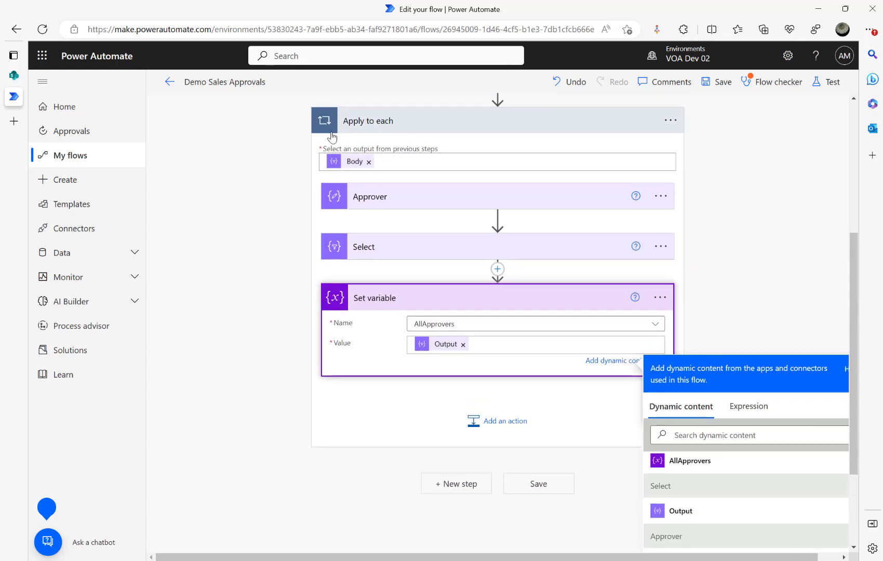
left_click(496, 421)
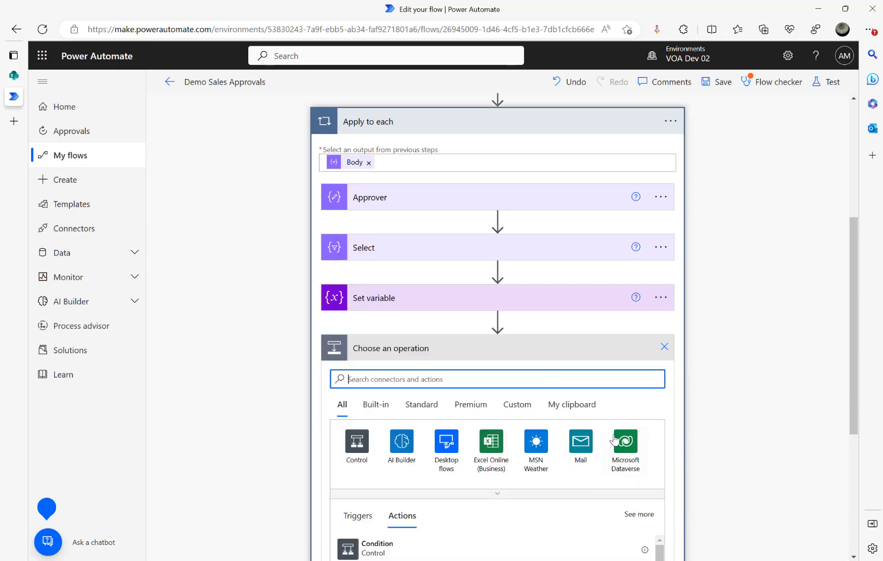
type("update item")
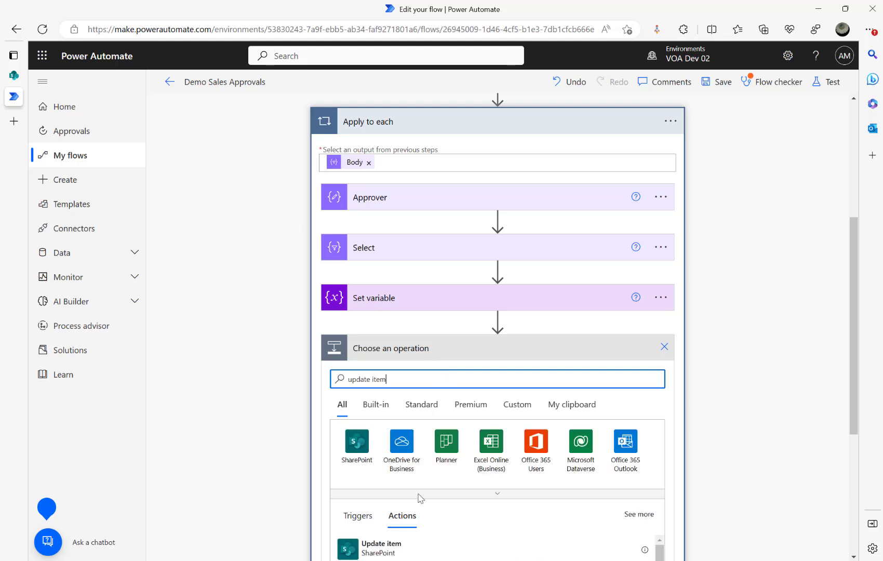
left_click(389, 549)
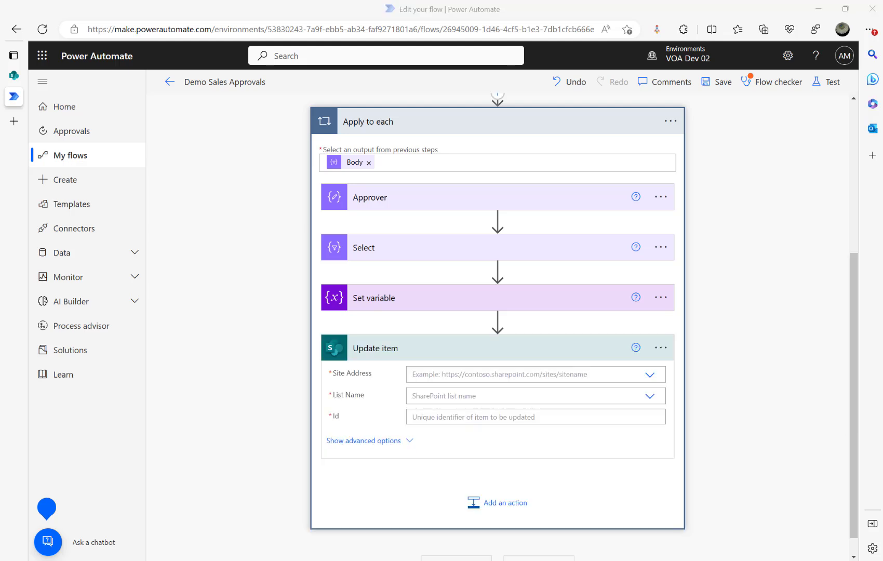
Point the Update item action to the Spinhope Ltd Team Site and the Sales Approvals list
left_click(649, 374)
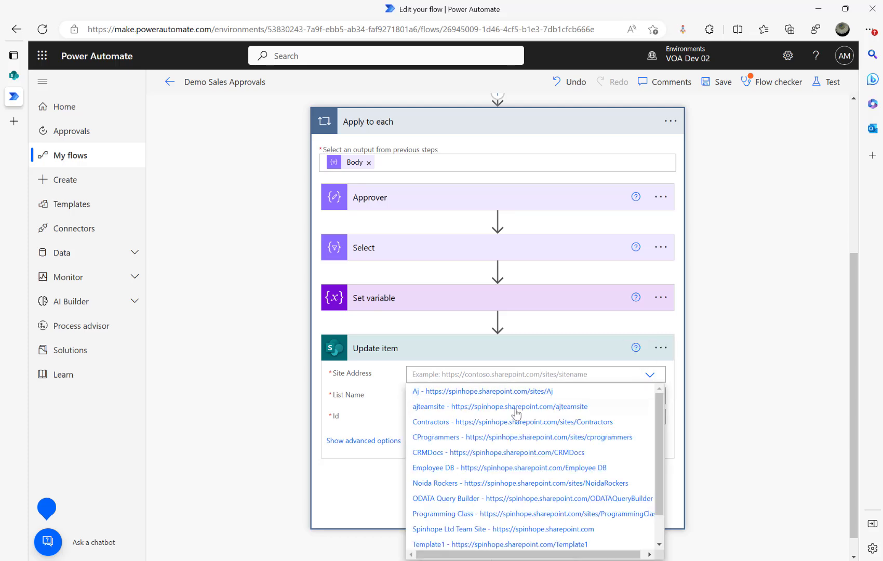
left_click(565, 528)
left_click(506, 395)
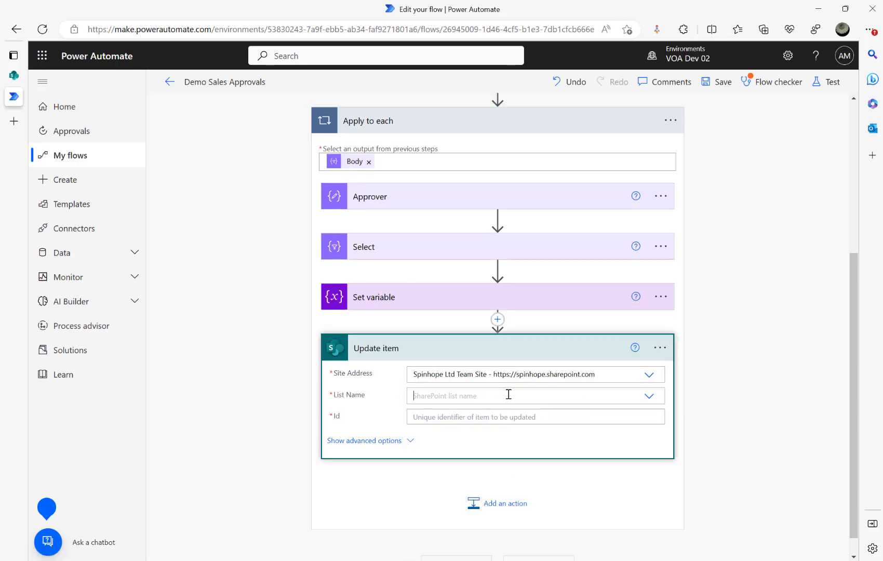
type("sales a")
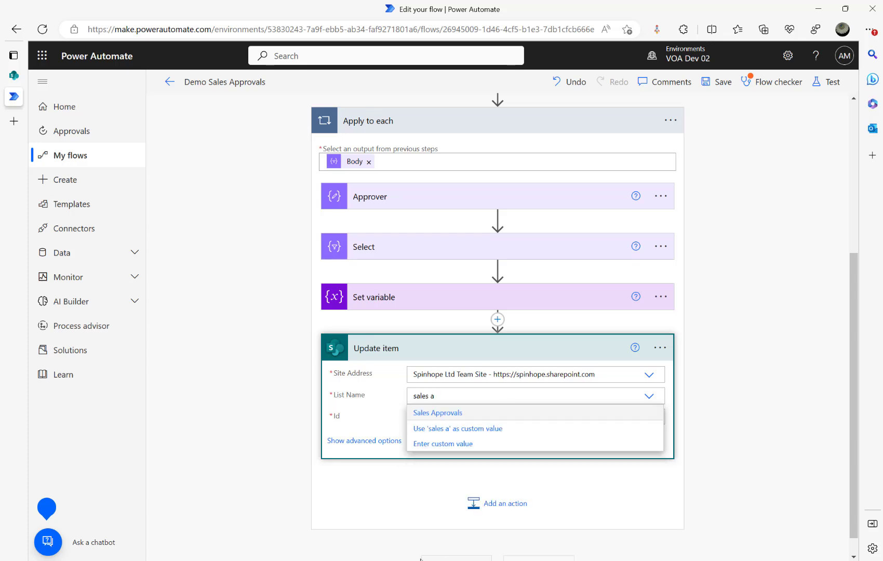
left_click(480, 413)
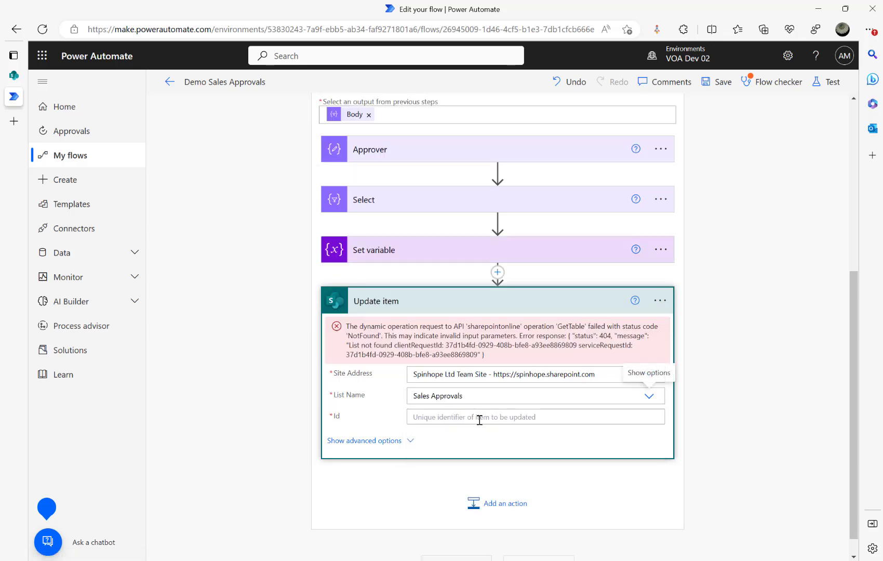
Fill the Update item action's Id with the ID from the When an item is created trigger
left_click(479, 418)
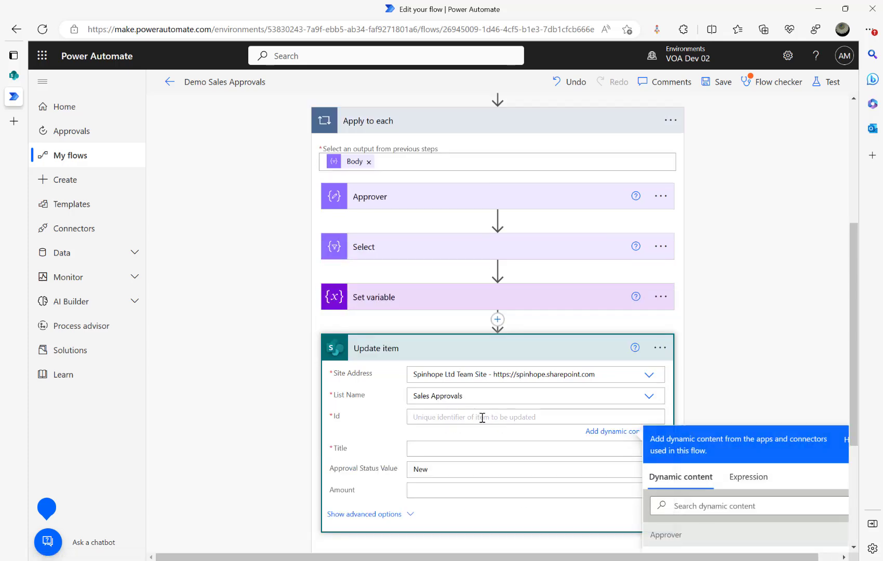
left_click(713, 506)
type("id")
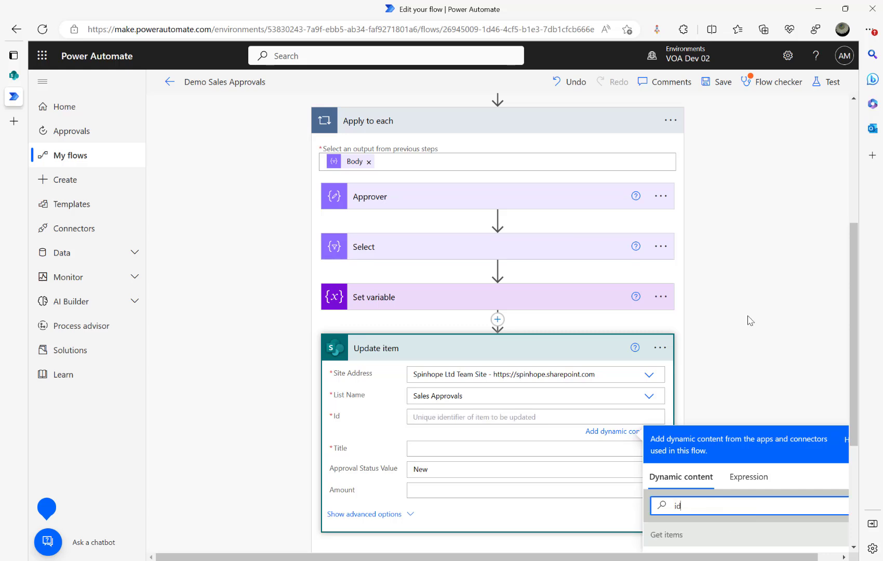
scroll(750, 321, "down", 3)
scroll(727, 457, "down", 1)
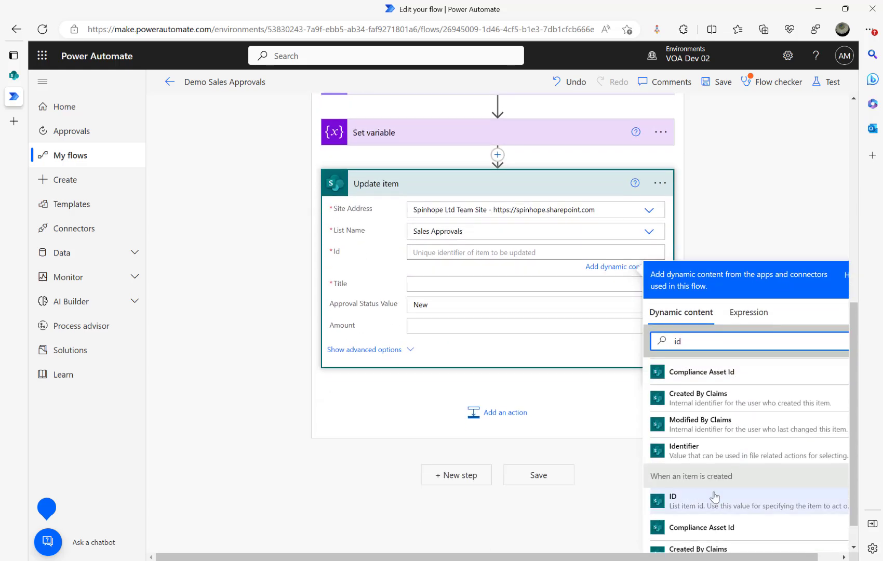
left_click(678, 504)
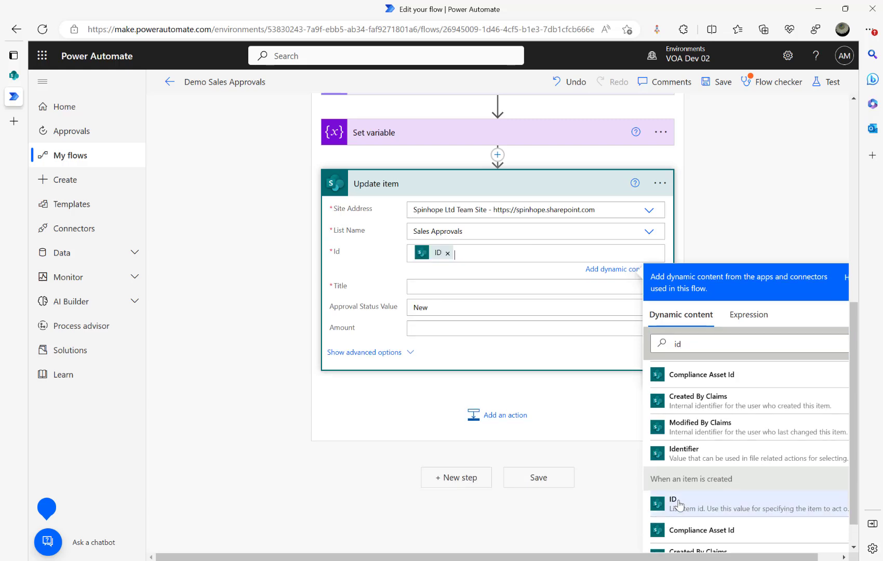
Fill the Update item action's Title with the Title from the When an item is created trigger
left_click(450, 287)
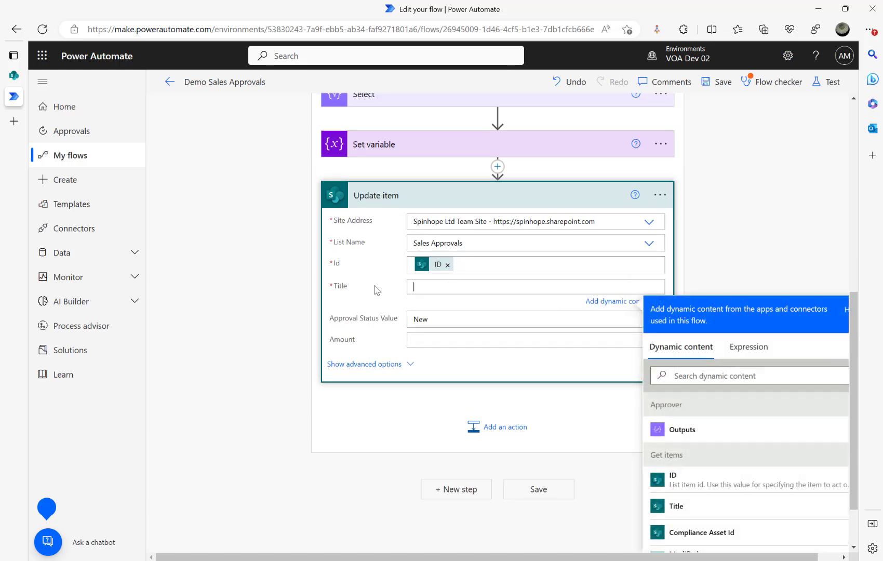
left_click(709, 375)
type("Title")
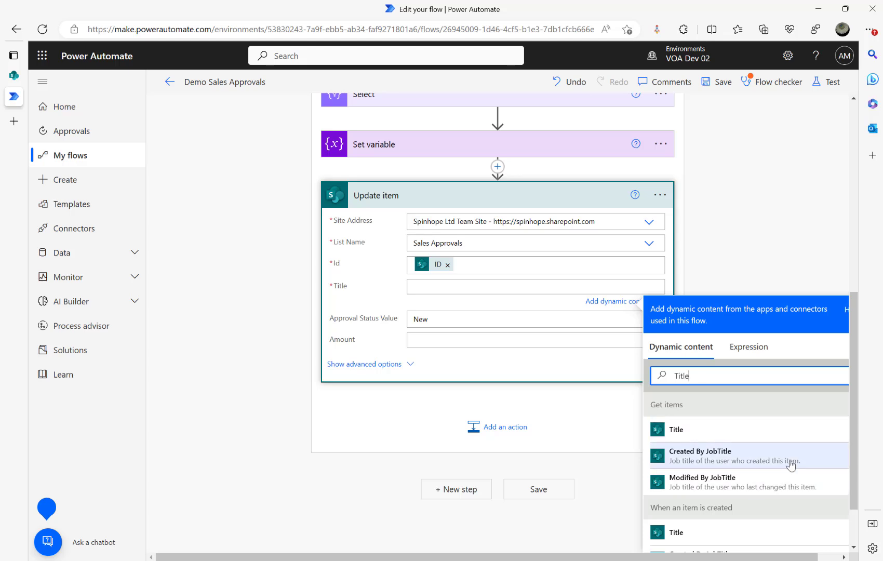
scroll(683, 465, "down", 1)
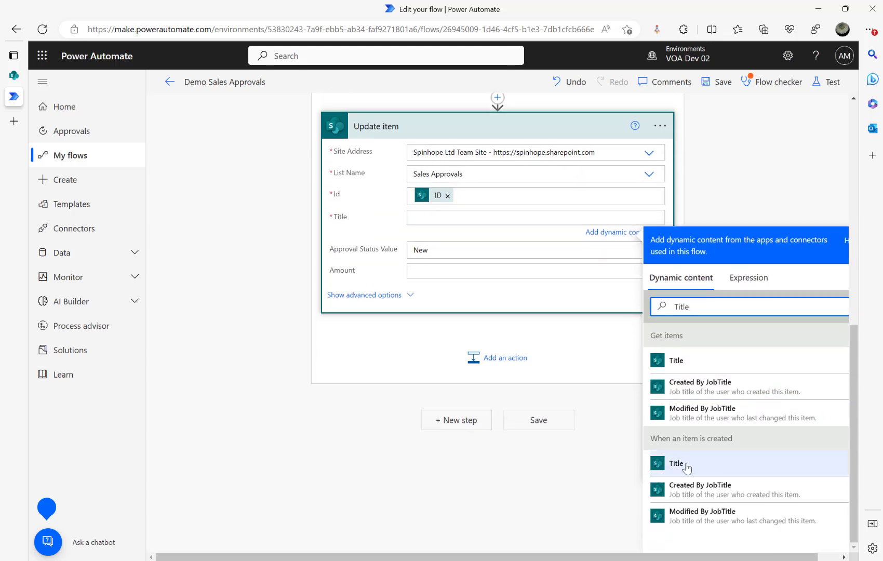
left_click(676, 463)
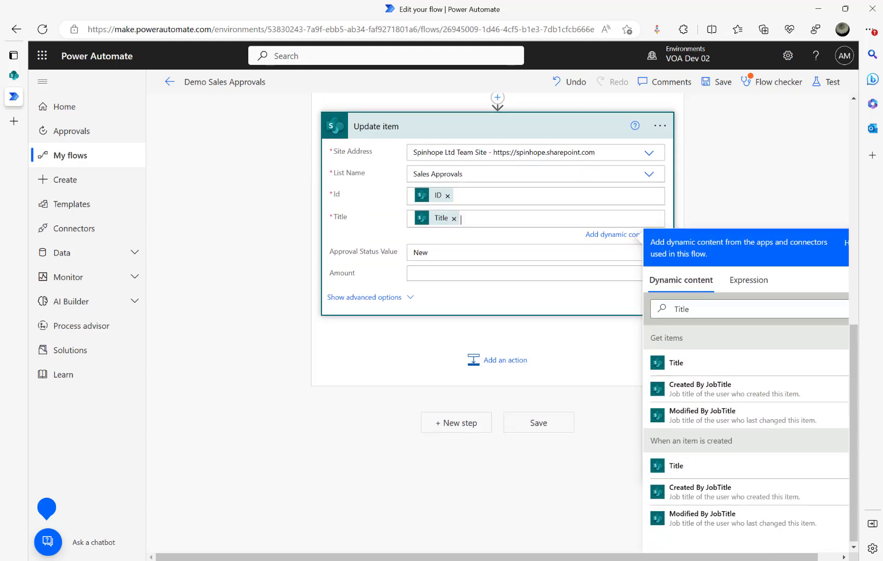
Set the Update item action's Approval Status Value to Pending Manager Approval
left_click(491, 247)
left_click(517, 259)
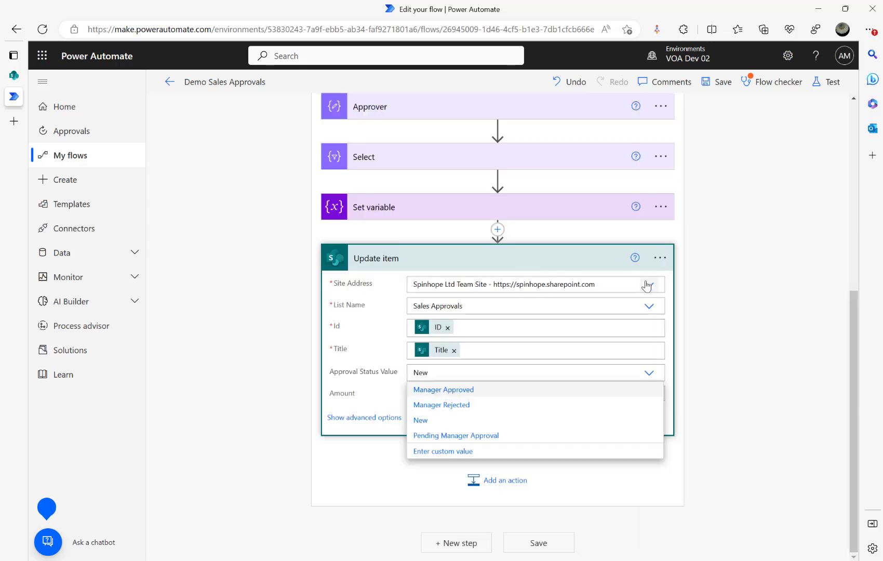
left_click(445, 436)
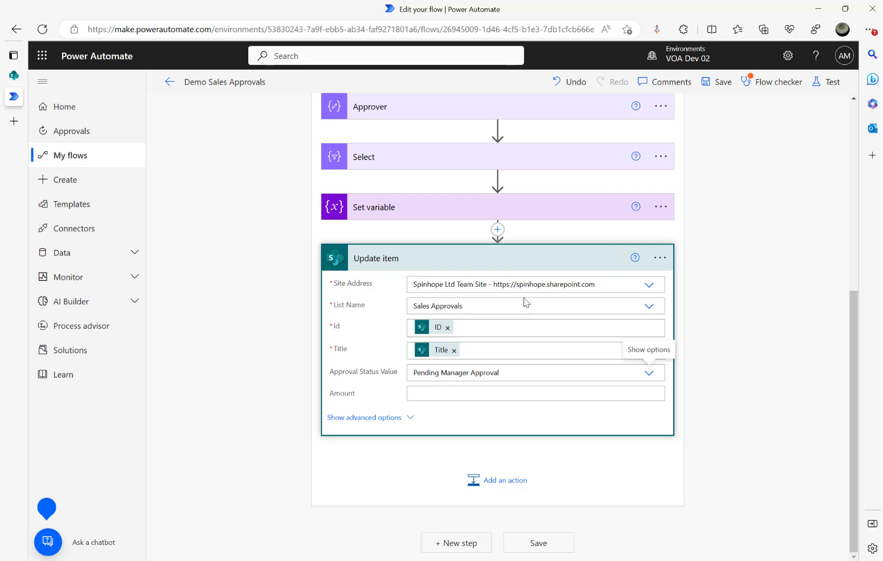
Save the flow, dismiss the flow checker, and test the flow automatically with a recently used trigger
left_click(716, 82)
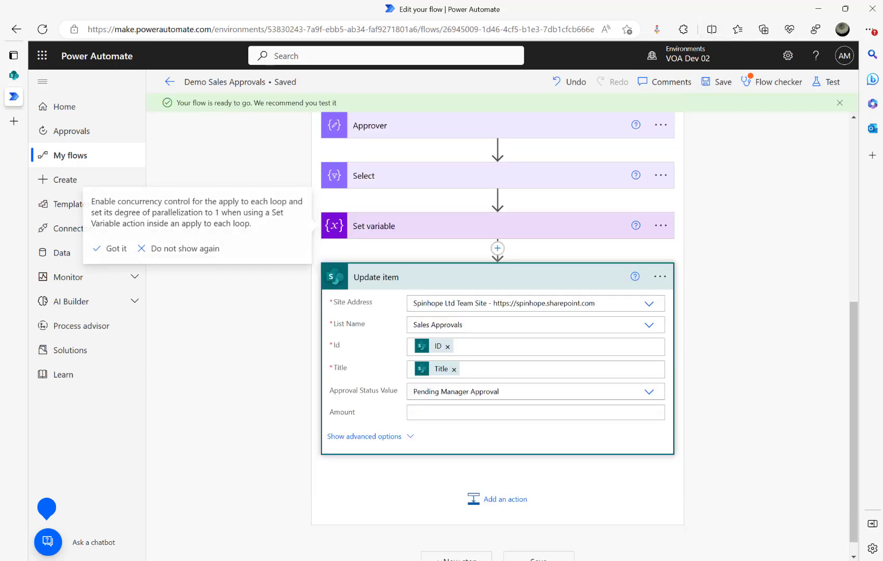
left_click(776, 81)
left_click(839, 87)
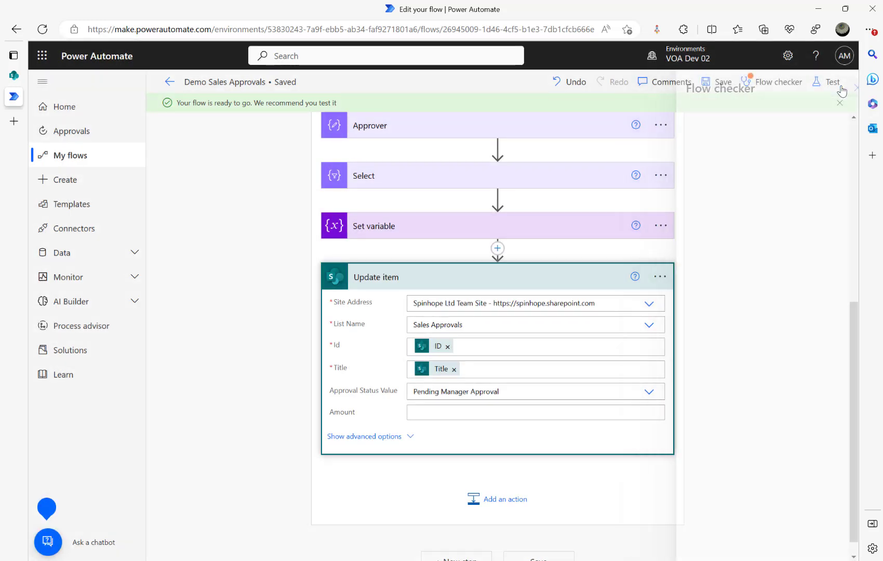
left_click(831, 82)
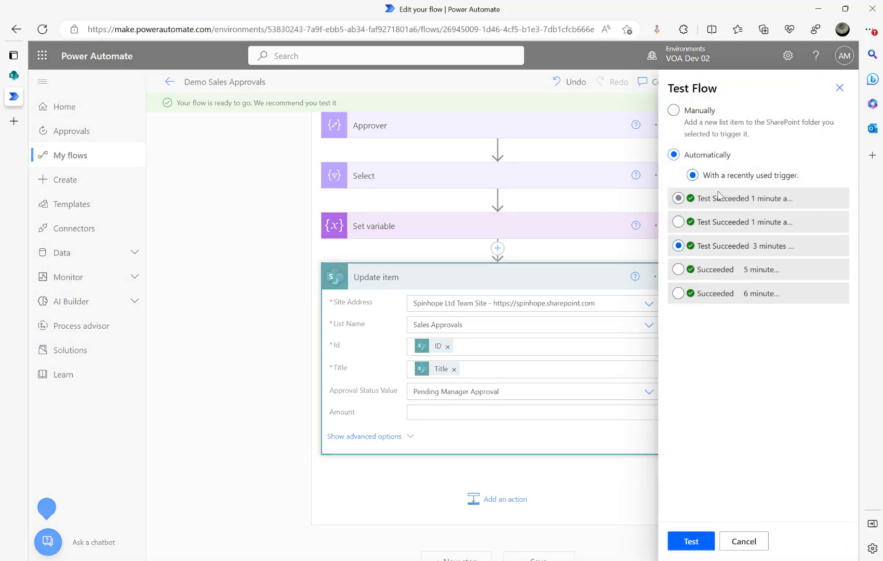
left_click(704, 542)
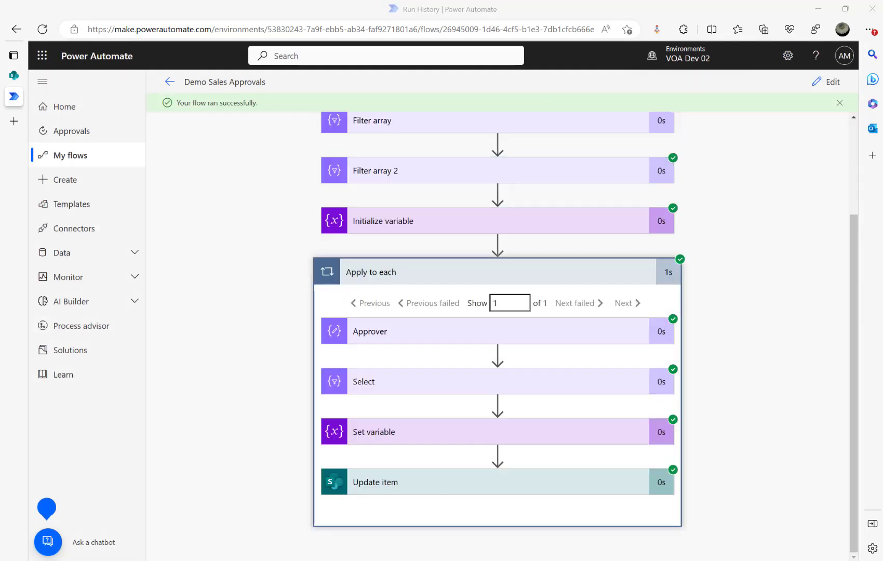
Expand Update item and Set variable in the run, and examine the AllApprovers value and the updated item's fields
left_click(461, 483)
scroll(519, 457, "down", 4)
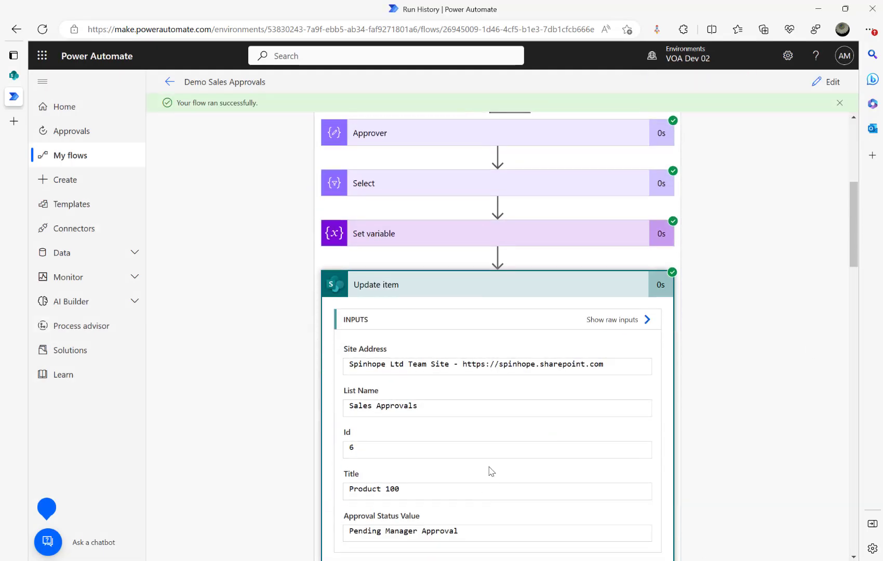
left_click(395, 238)
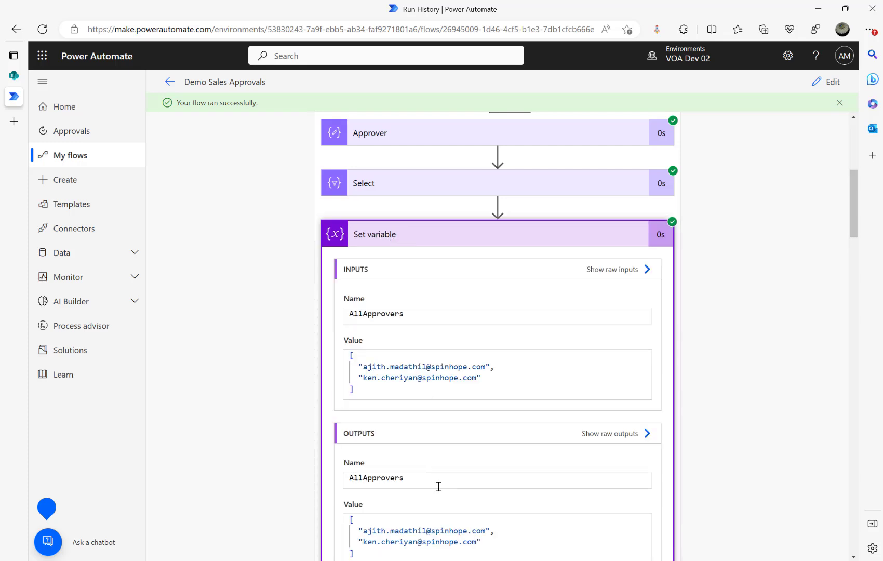
scroll(528, 501, "down", 5)
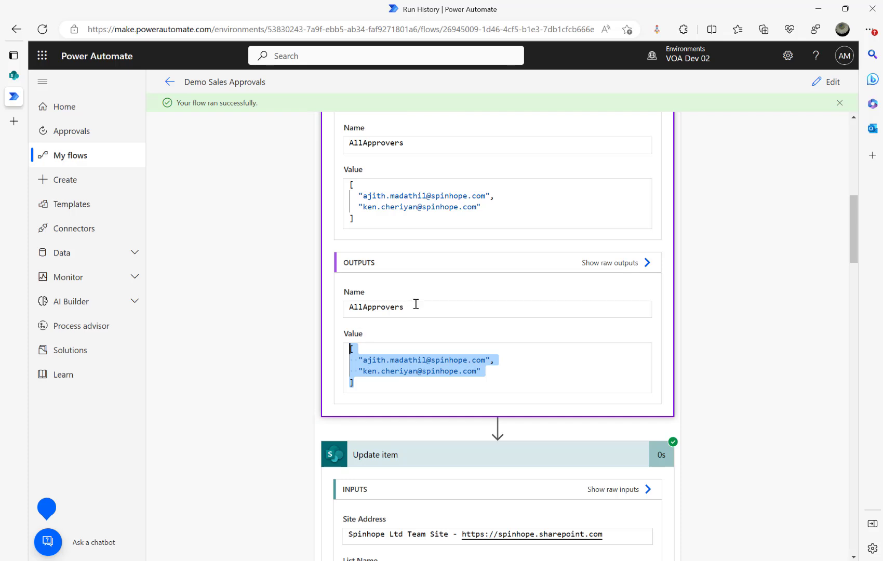
left_click_drag(413, 307, 273, 304)
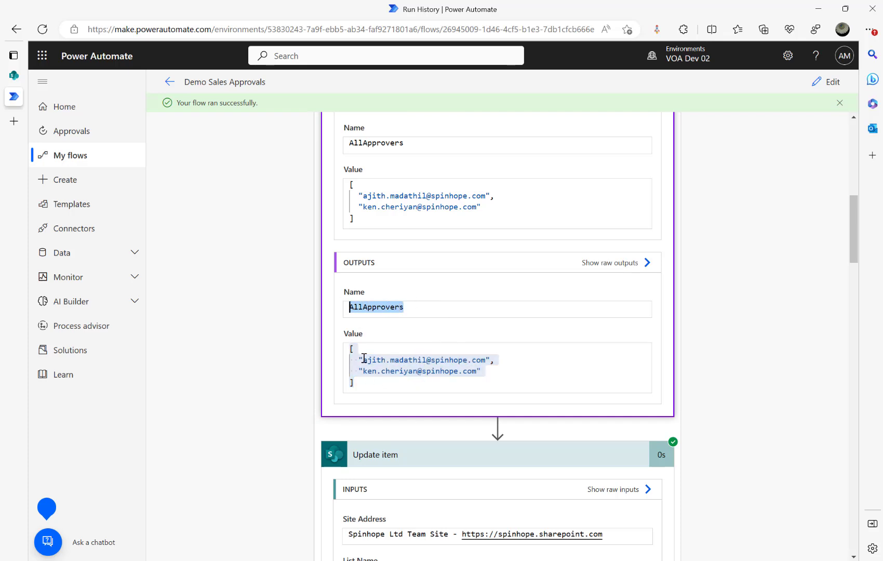
scroll(394, 435, "down", 3)
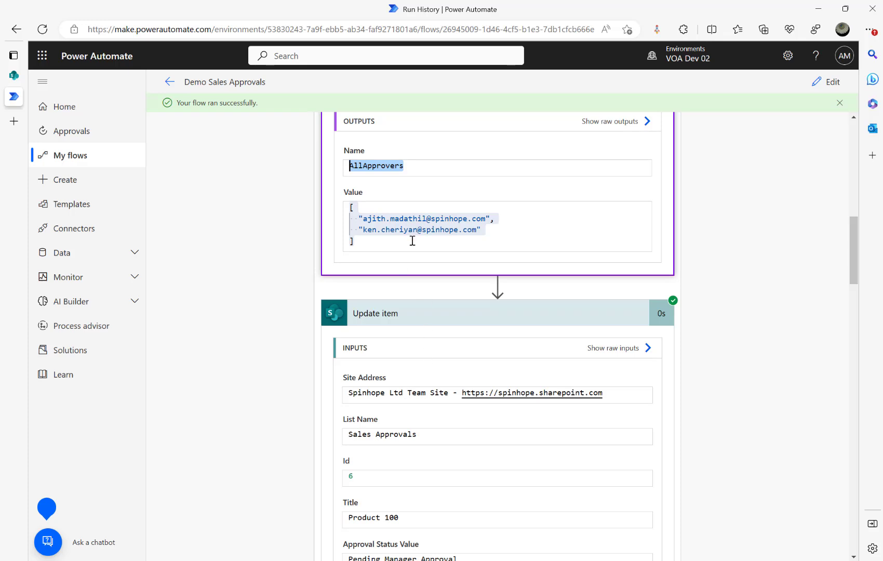
scroll(466, 351, "down", 3)
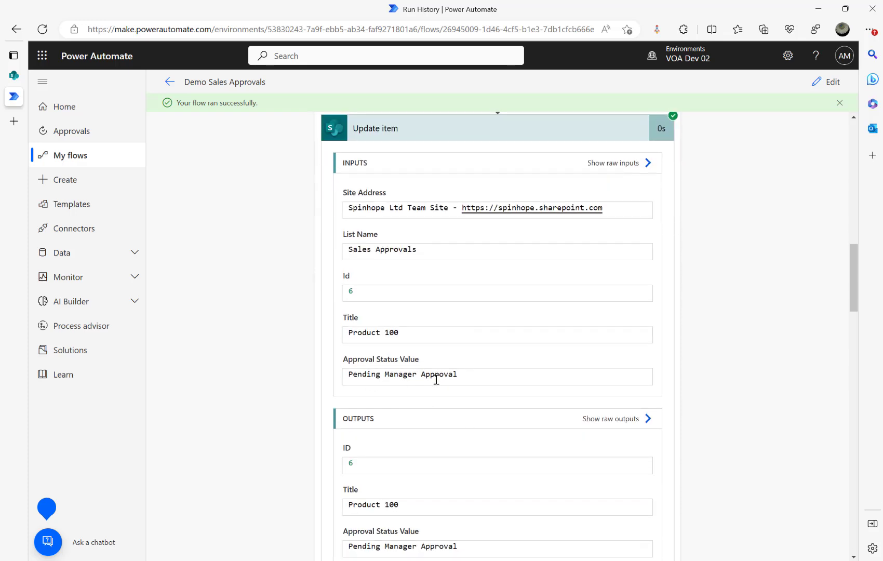
Switch to the SharePoint site, open the Sales Approvals list and refresh it to check the Product 100 item's approval status
left_click(14, 75)
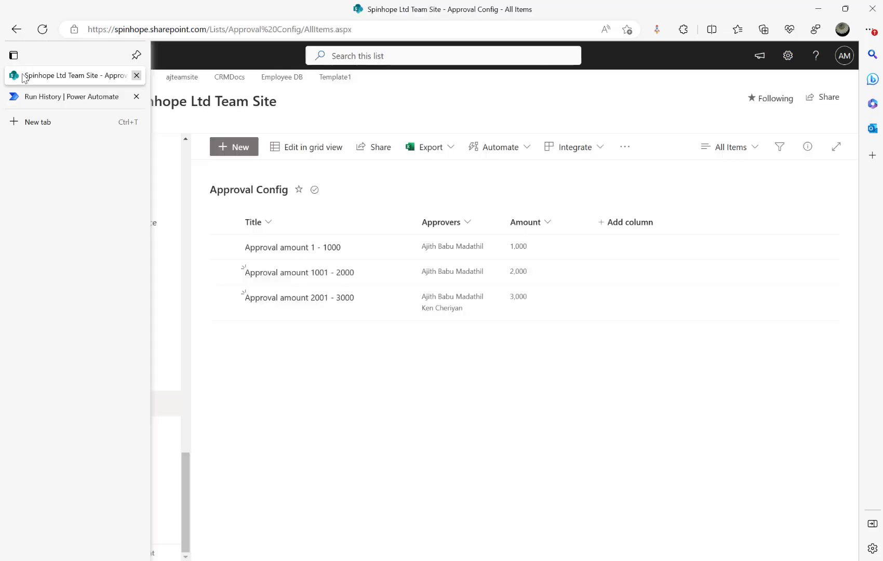
left_click(107, 431)
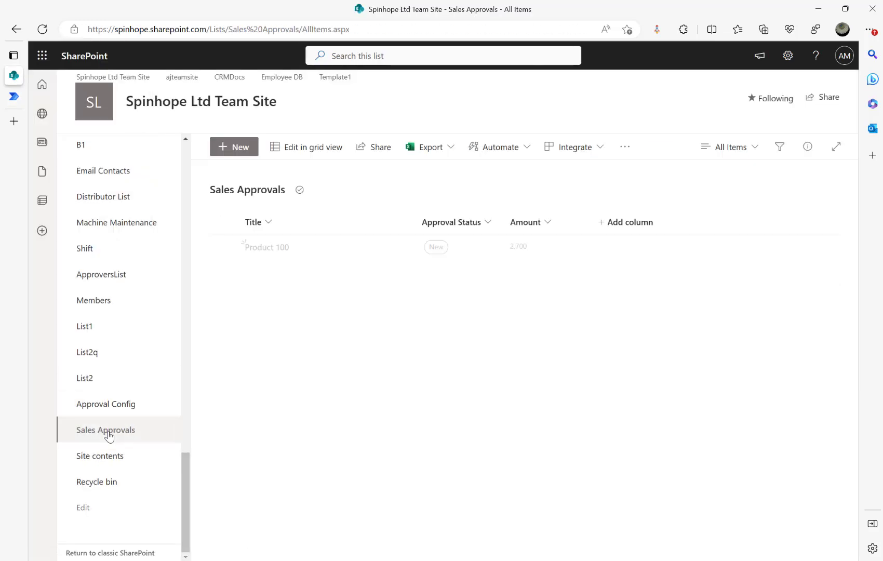
left_click(50, 32)
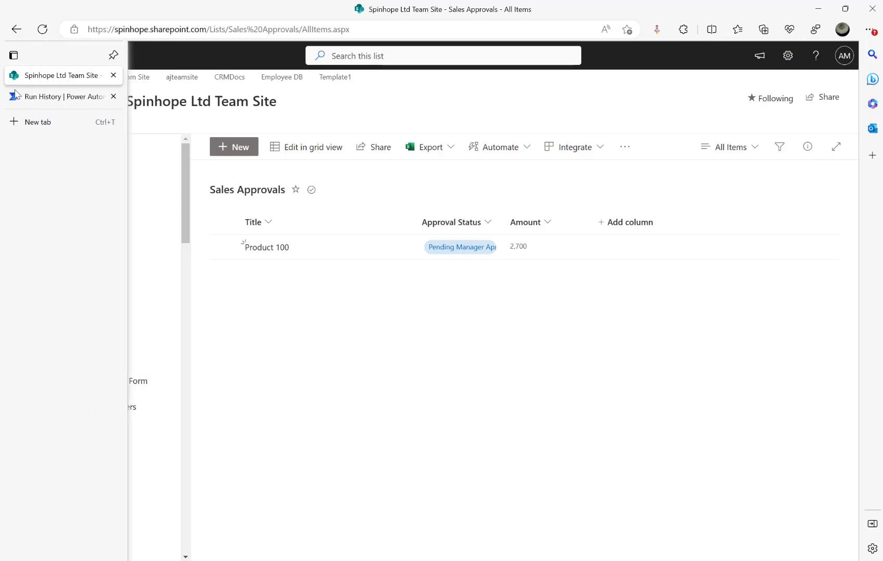
Switch back to the Power Automate run and reopen the Demo Sales Approvals flow for editing
left_click(96, 94)
left_click(820, 82)
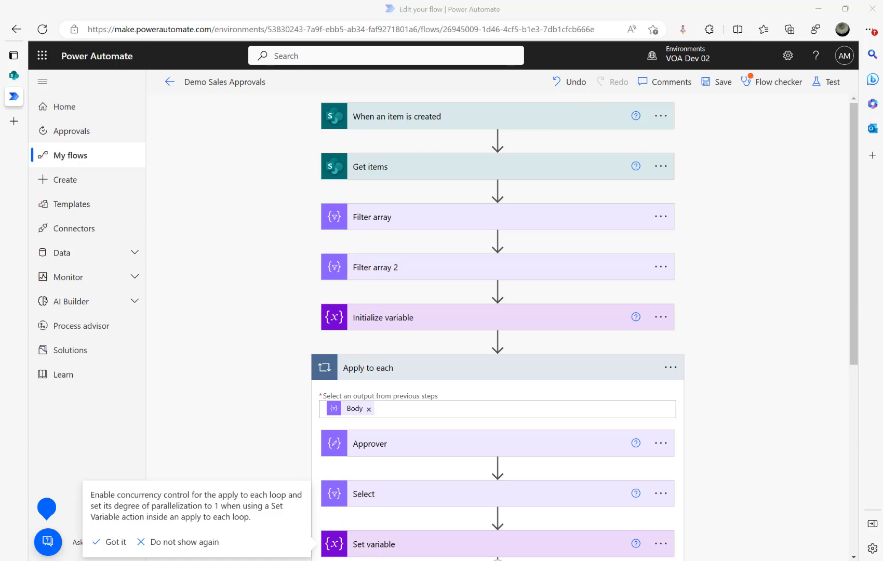
Collapse the Apply to each loop and add an Initialize variable action after it at the end of the flow
scroll(388, 300, "down", 3)
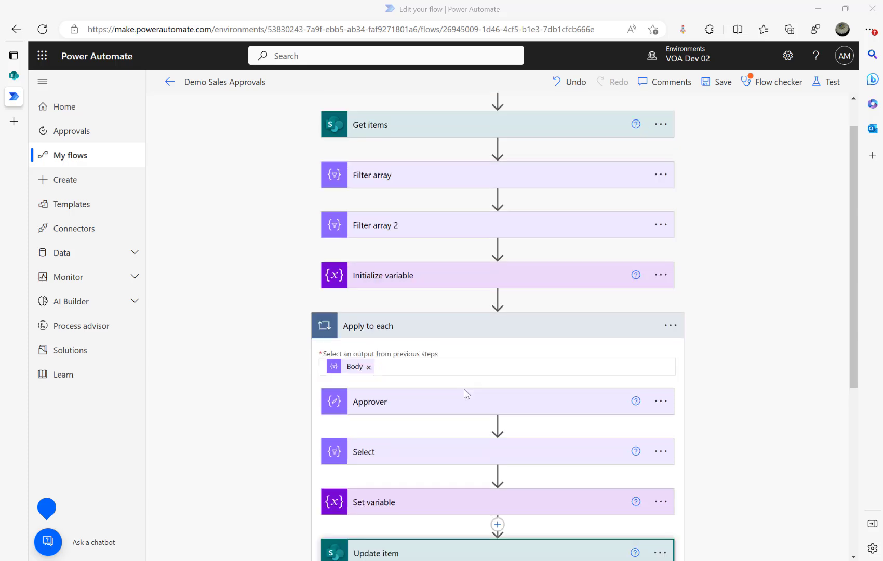
left_click(424, 243)
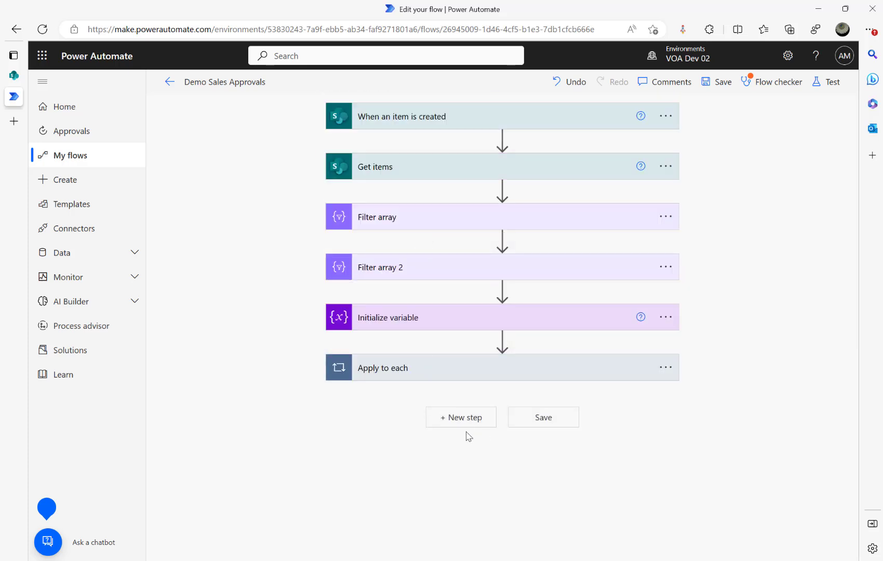
left_click(458, 418)
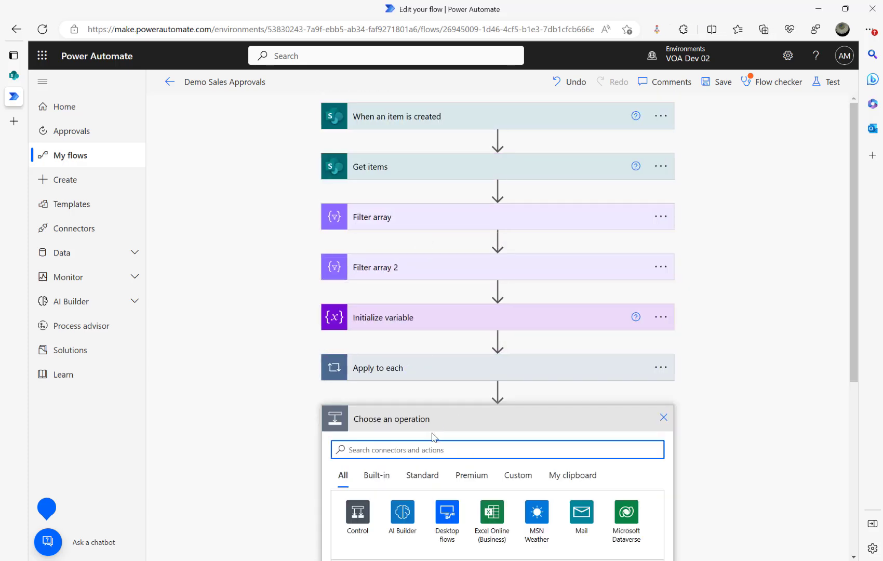
type("variale")
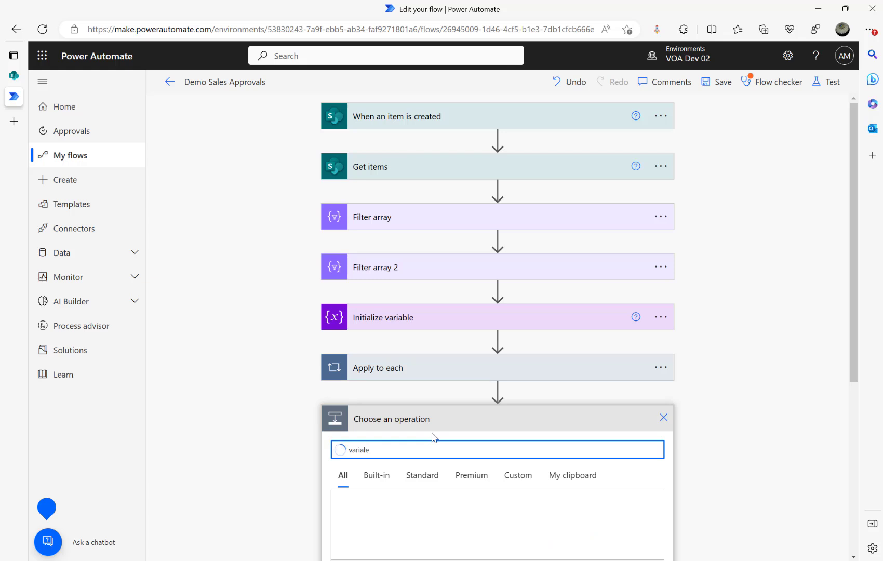
scroll(492, 447, "down", 2)
scroll(464, 522, "down", 1)
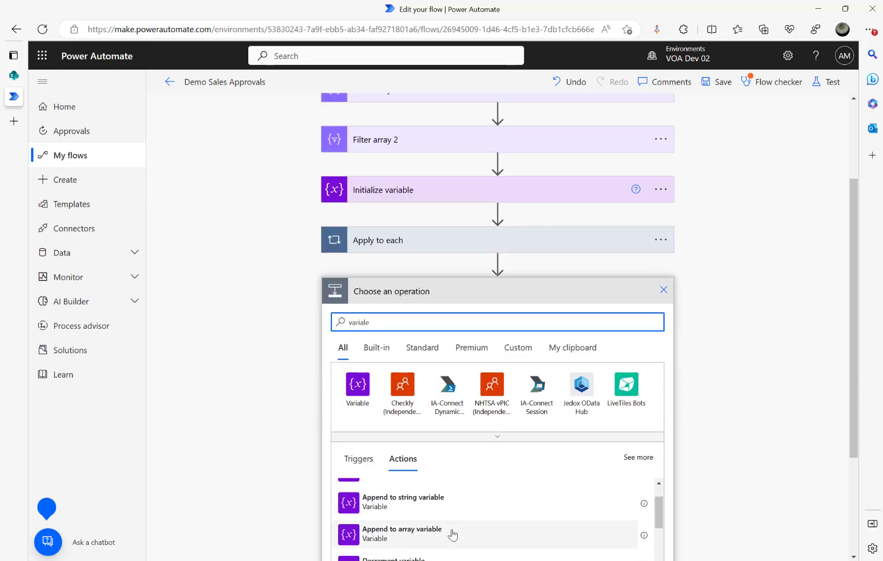
scroll(454, 531, "down", 2)
left_click(401, 542)
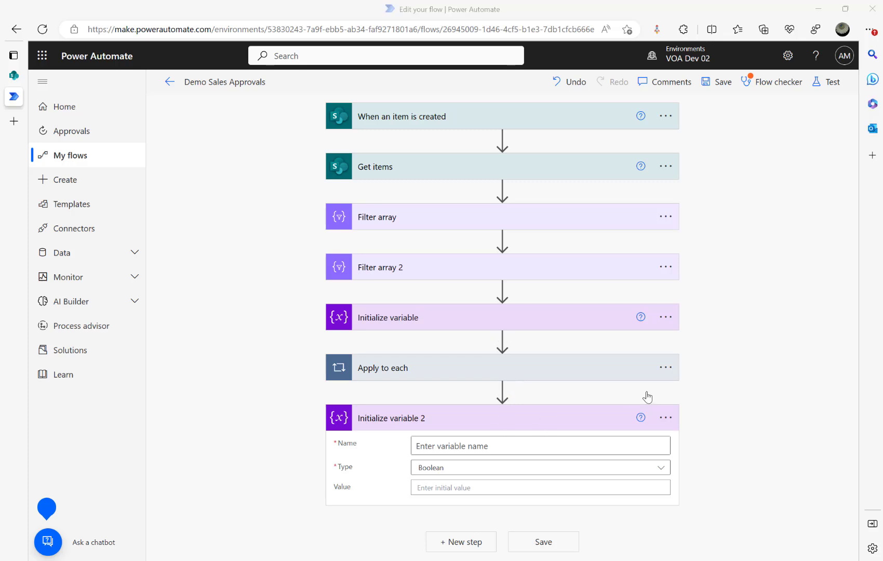
Name the new variable TotalApproversCount and set its type to Integer
left_click(483, 445)
type("TotalApproversCount")
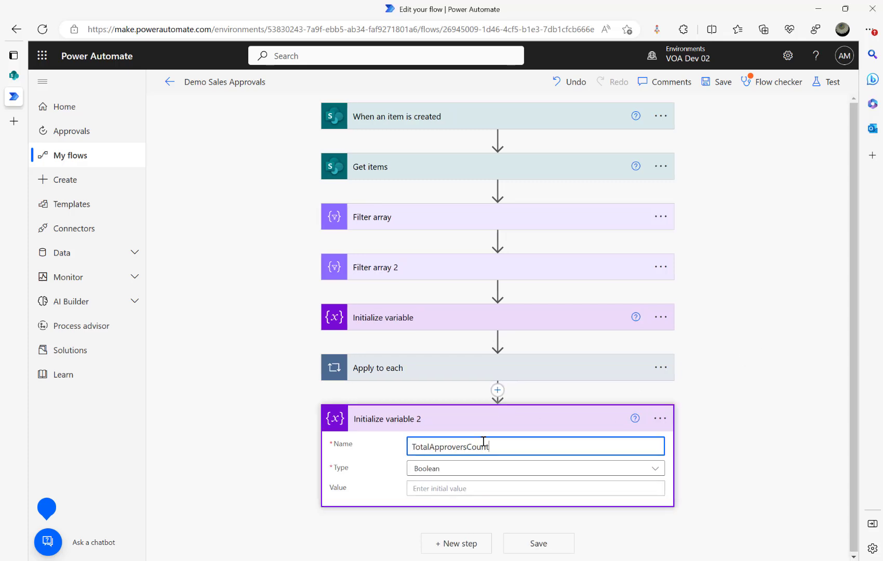
left_click(497, 469)
left_click(450, 369)
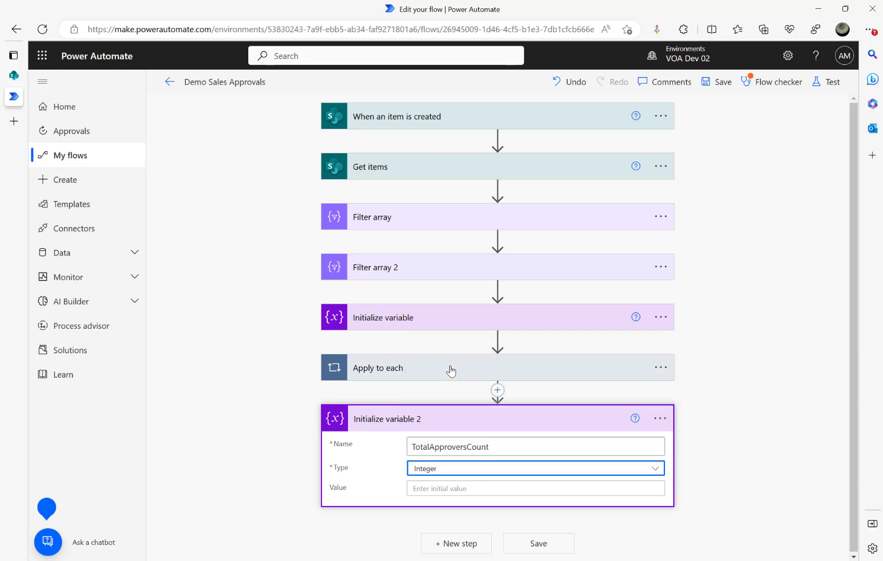
left_click(275, 402)
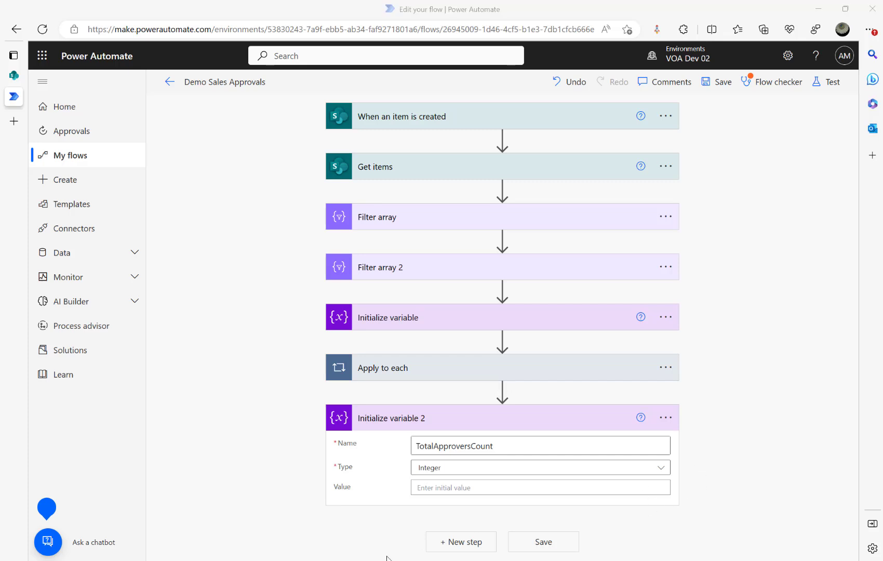
Add another Initialize variable action after the TotalApproversCount one and name its Boolean variable IsRejected
left_click(457, 548)
type("v")
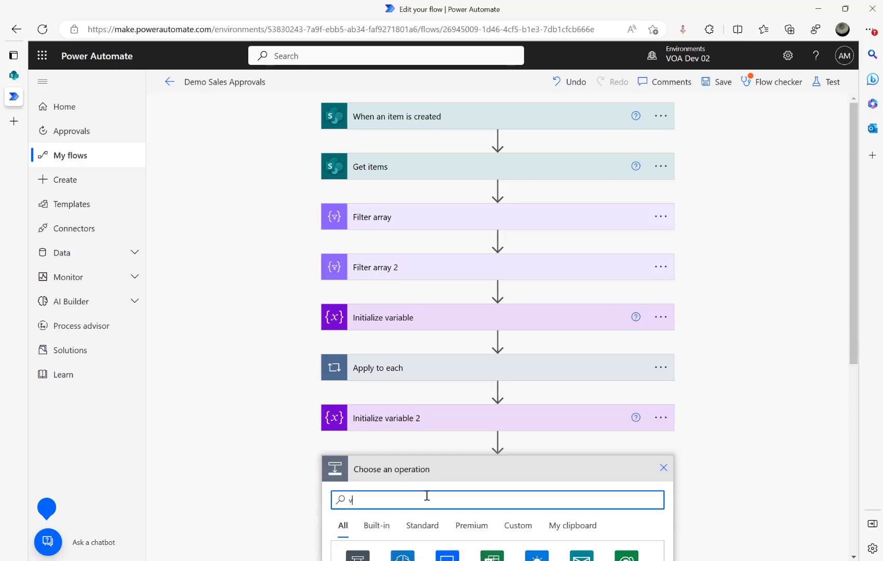
type("ariable")
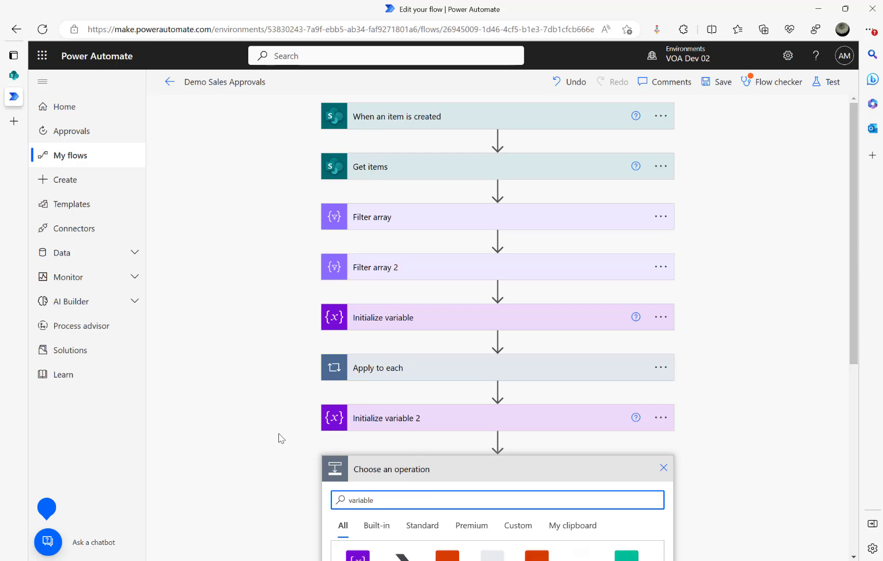
scroll(278, 437, "down", 5)
left_click(401, 481)
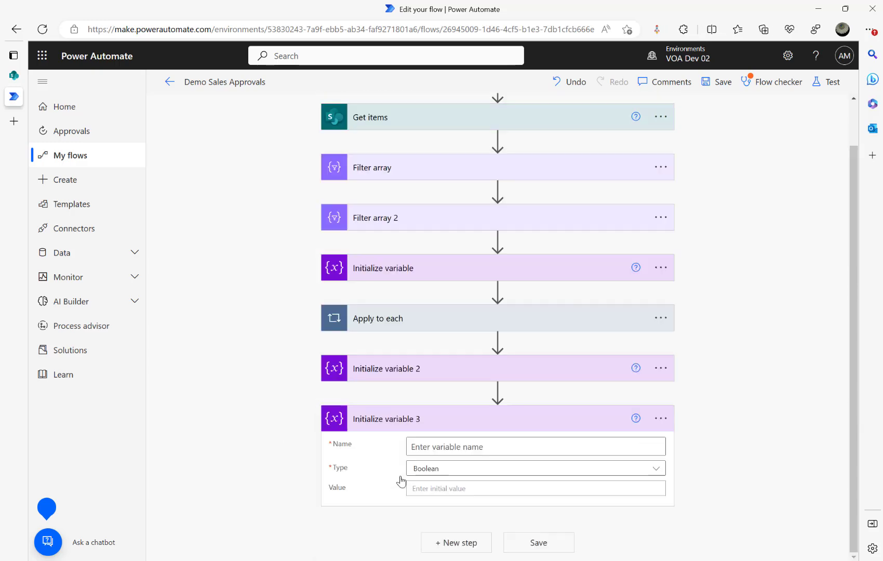
left_click(488, 445)
type("IsRejected")
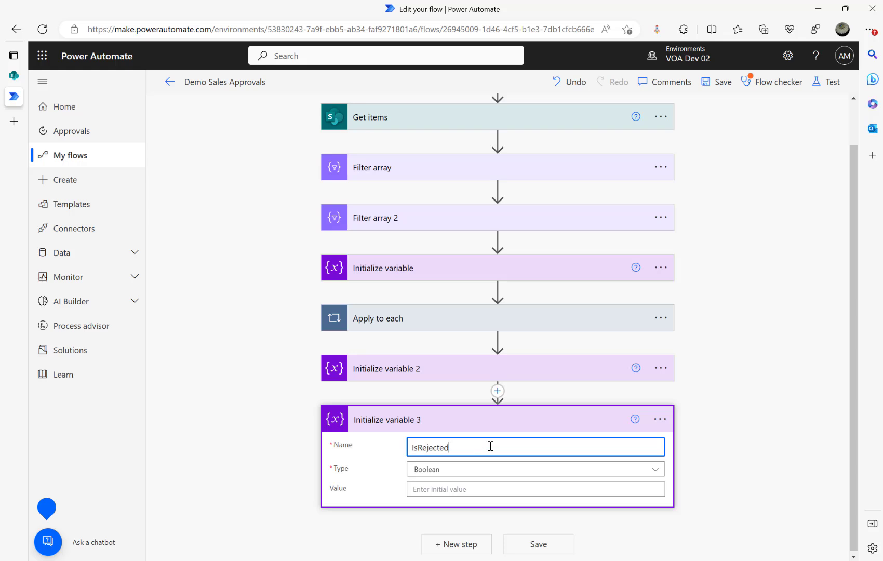
left_click(247, 423)
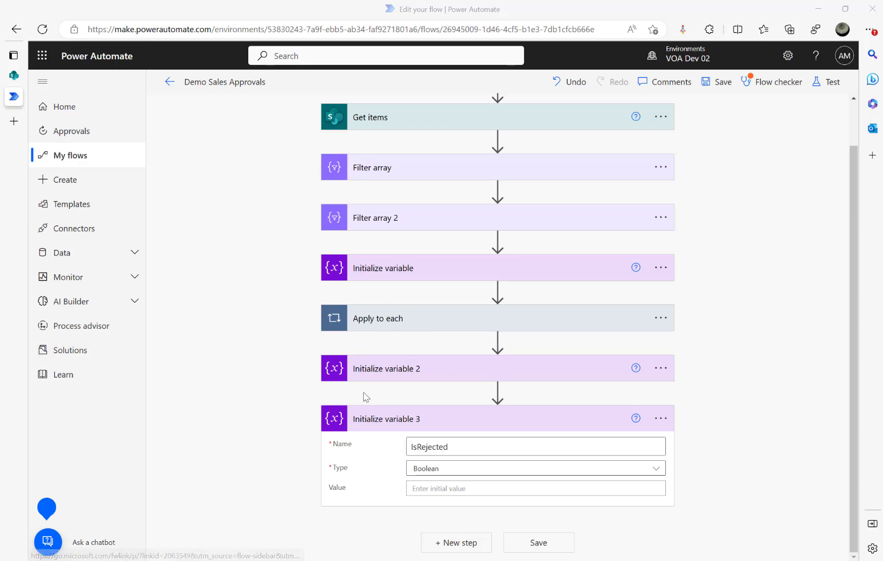
Add an Apply to each control after Initialize variable 3 that loops over the AllApprovers variable
left_click(466, 543)
left_click(357, 555)
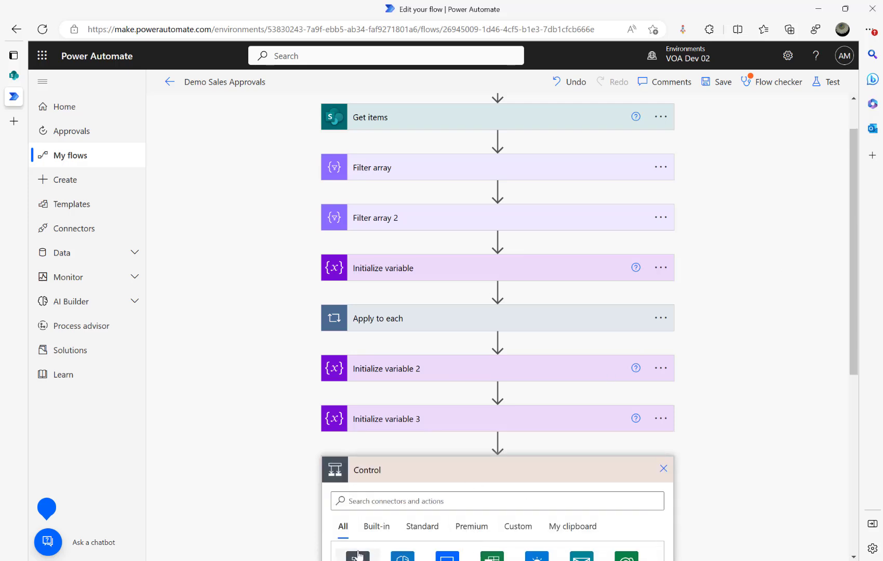
scroll(311, 429, "down", 2)
left_click(357, 418)
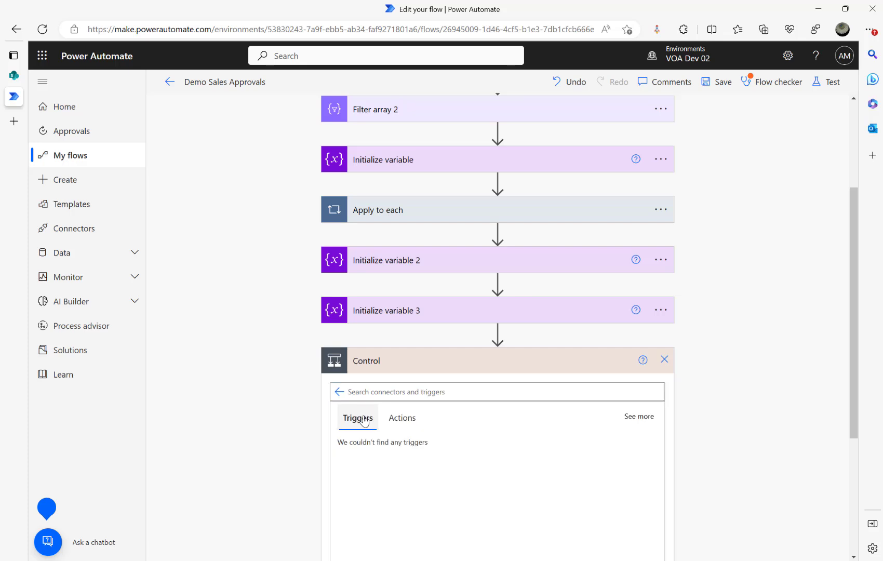
left_click(401, 422)
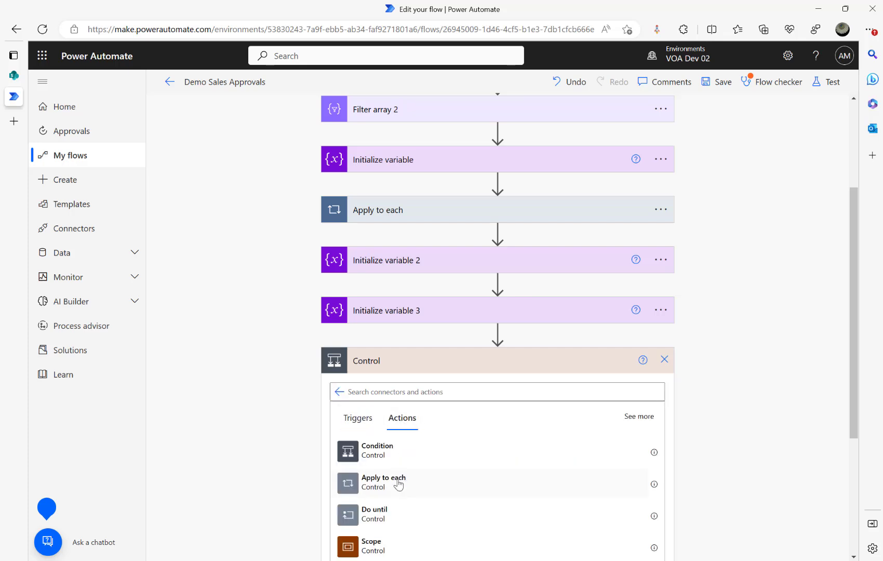
left_click(380, 478)
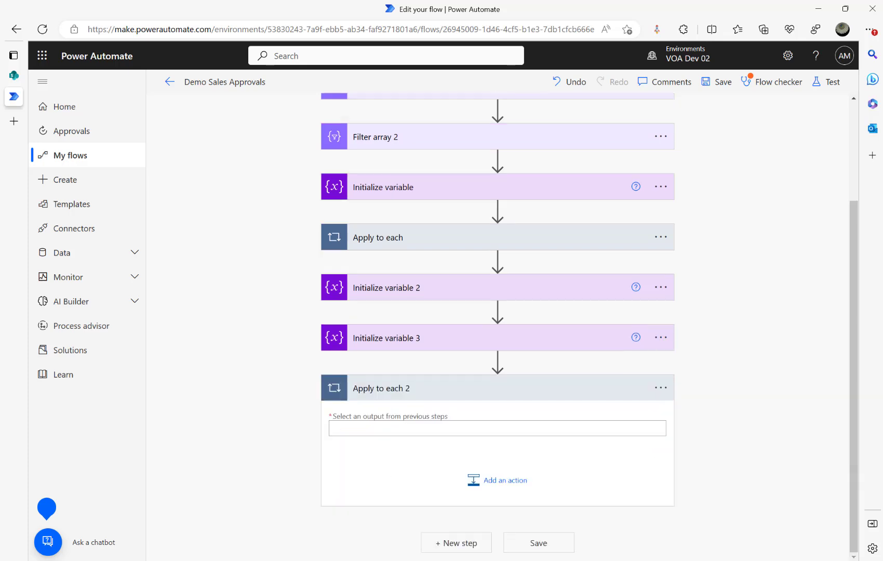
left_click(430, 426)
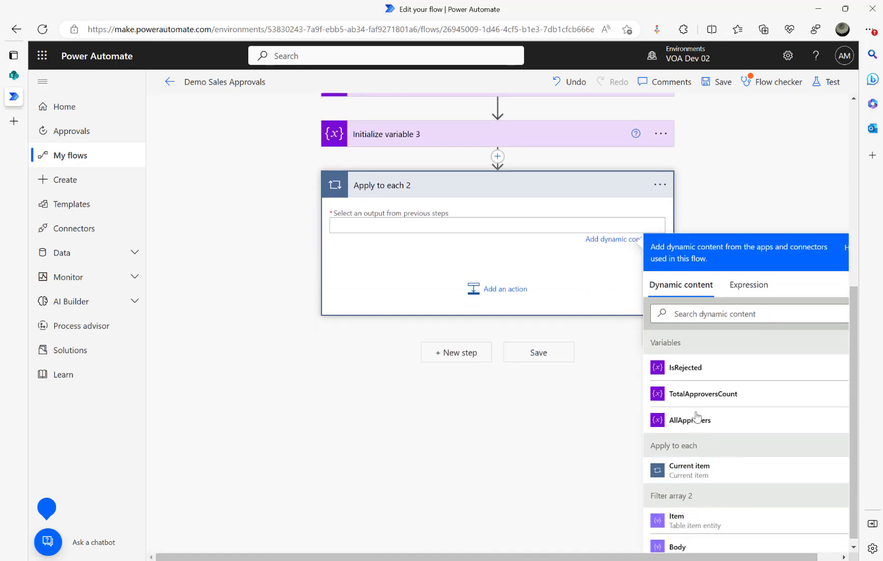
left_click(688, 421)
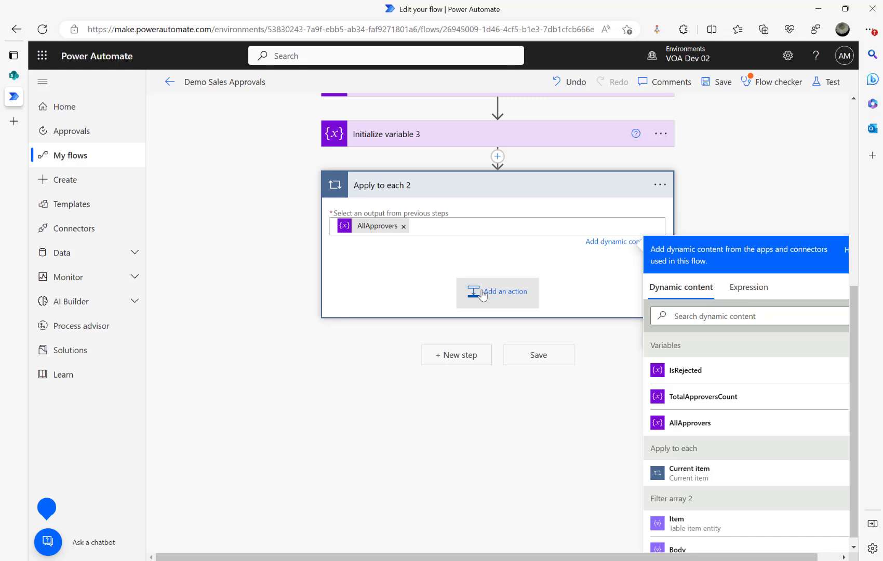
Add a Condition inside Apply to each 2 that checks whether IsRejected is equal to the expression false
left_click(483, 293)
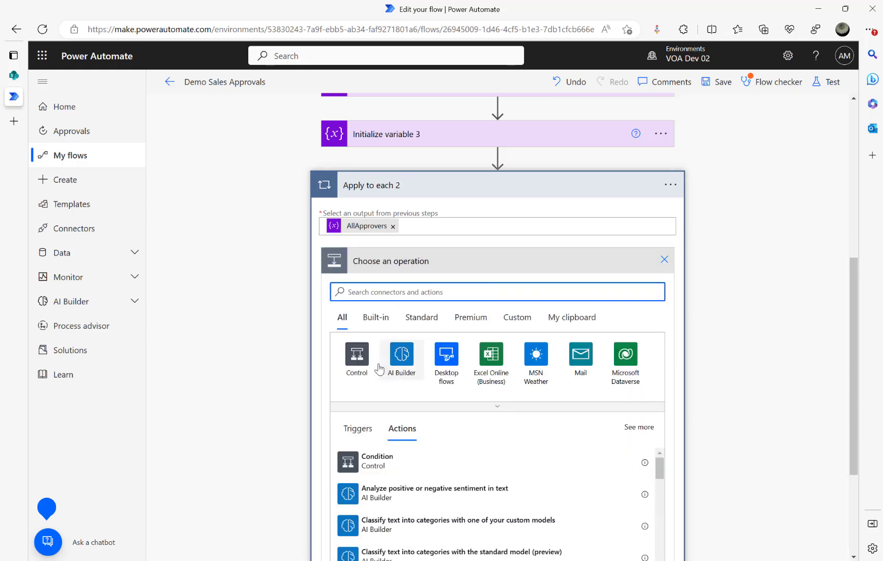
left_click(382, 459)
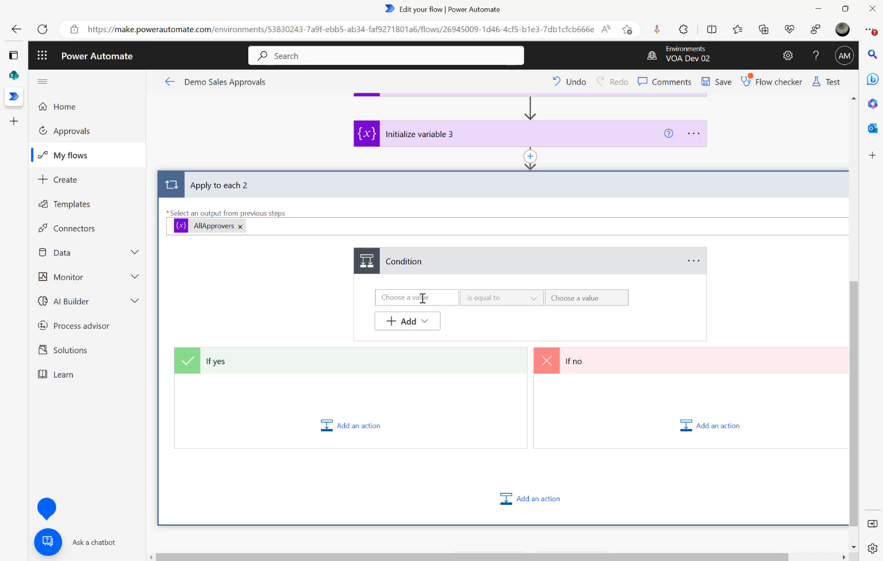
left_click(448, 132)
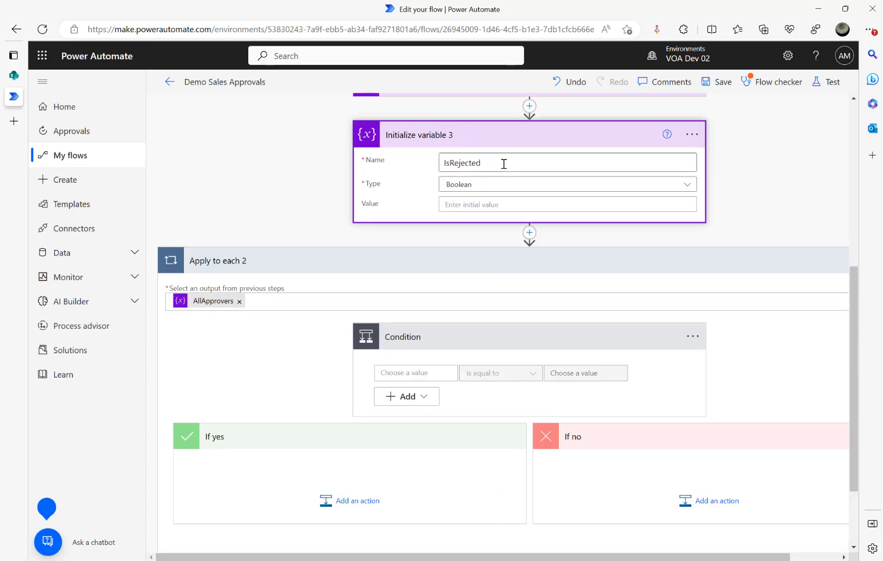
left_click(421, 370)
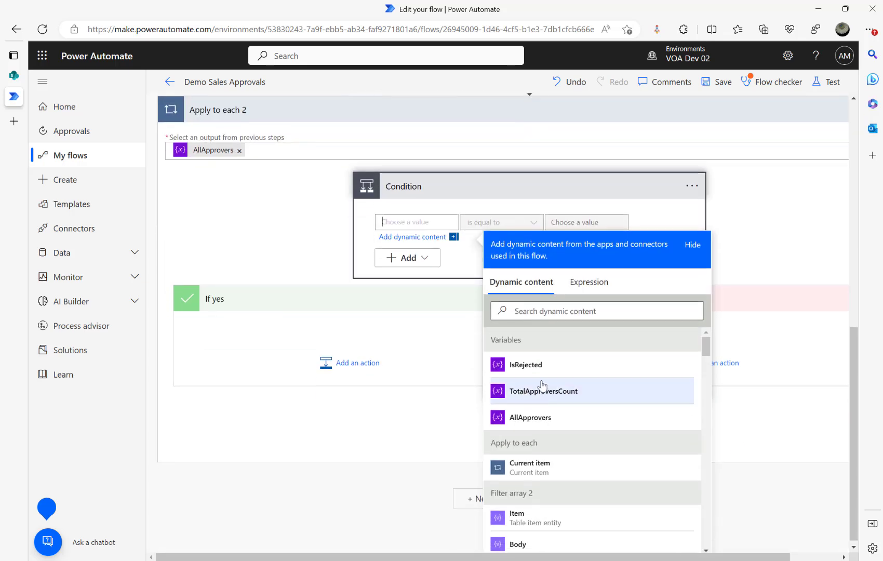
left_click(534, 372)
left_click(588, 222)
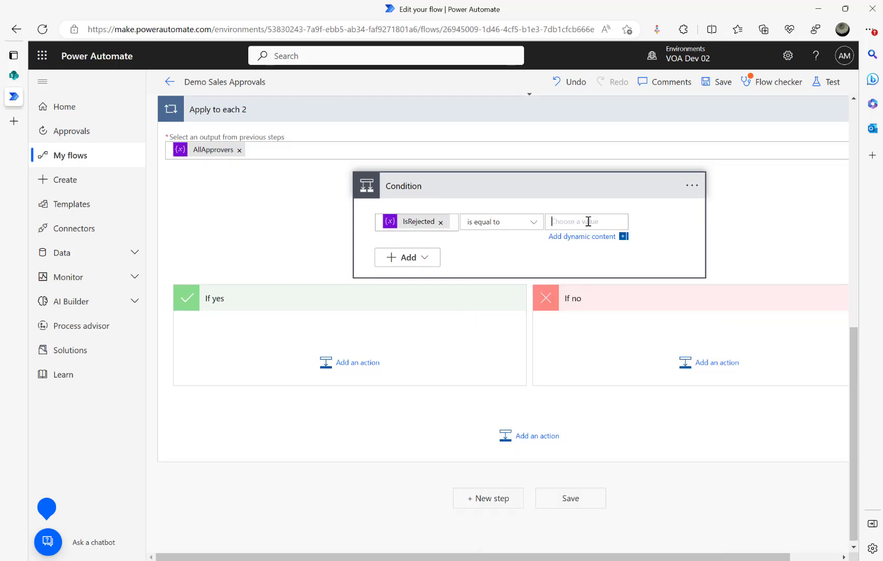
left_click(739, 281)
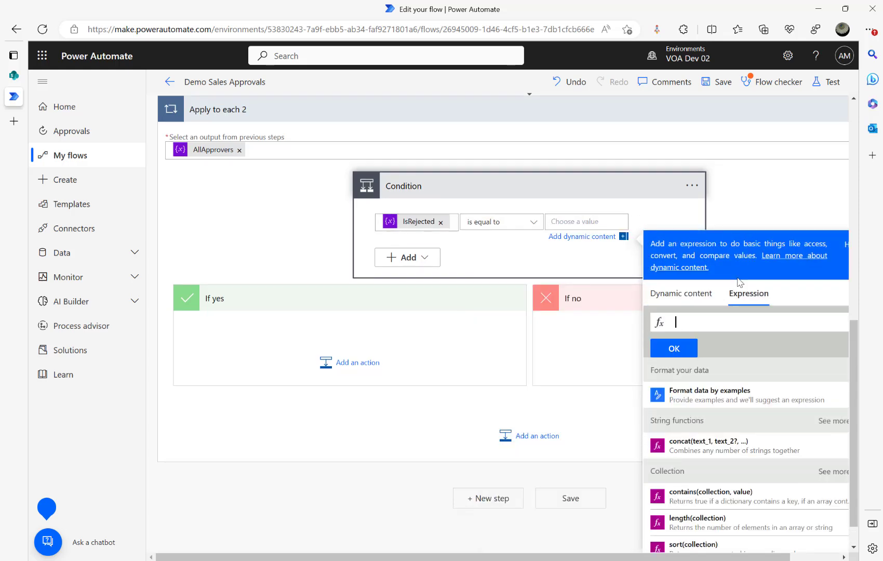
type("false")
left_click(673, 349)
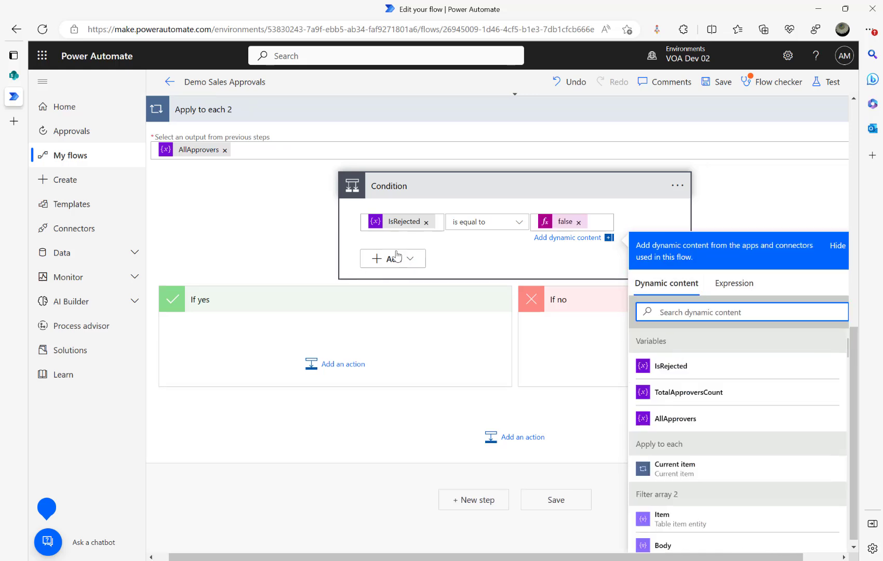
Add a Start and wait for an approval action to the If yes branch with approval type Approve/Reject - First to respond
left_click(339, 362)
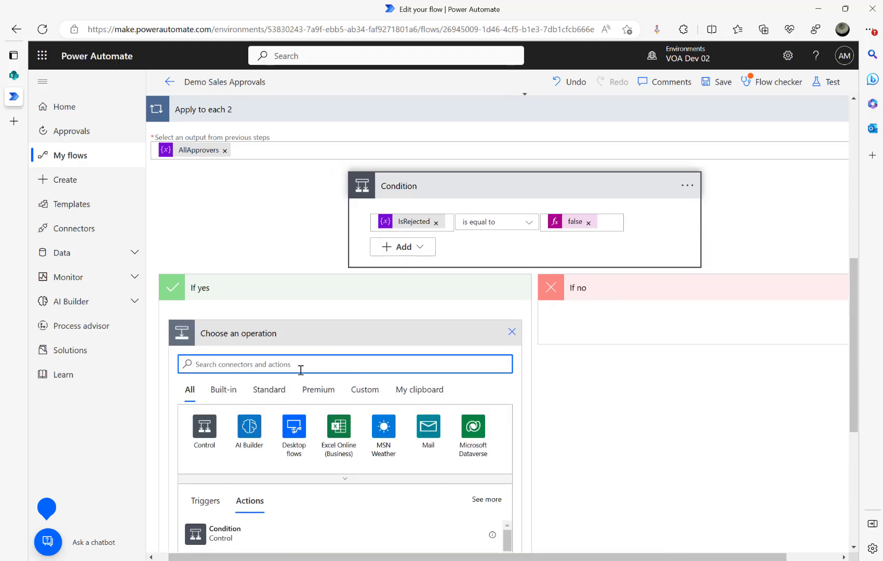
type("start and wait")
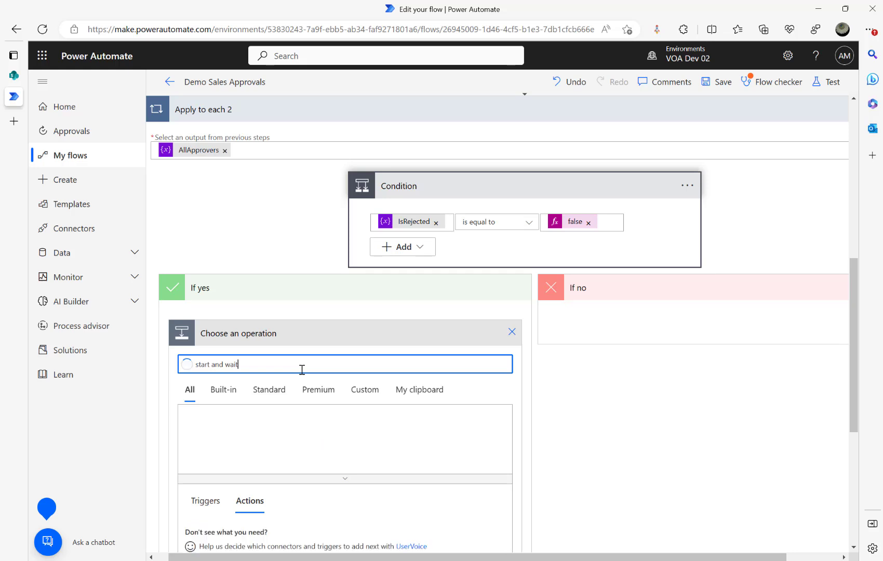
left_click(236, 533)
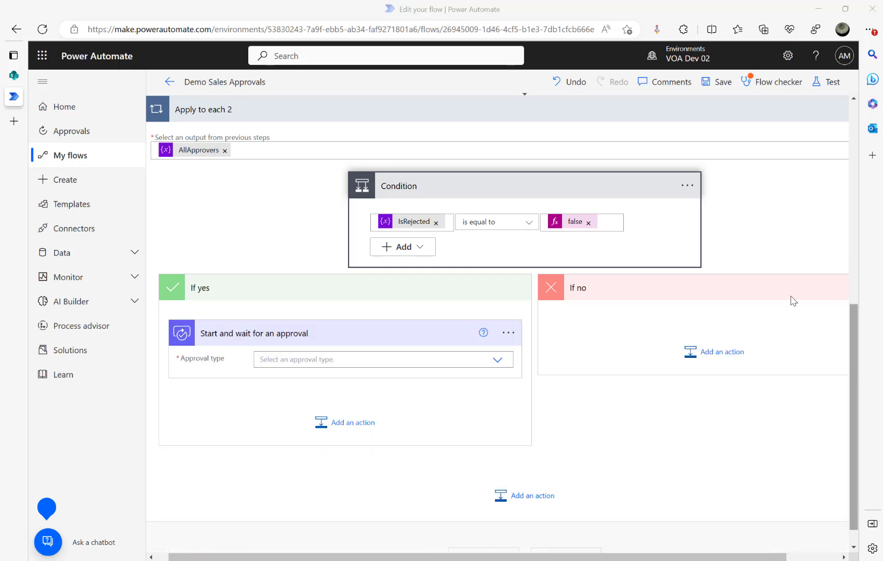
left_click(498, 362)
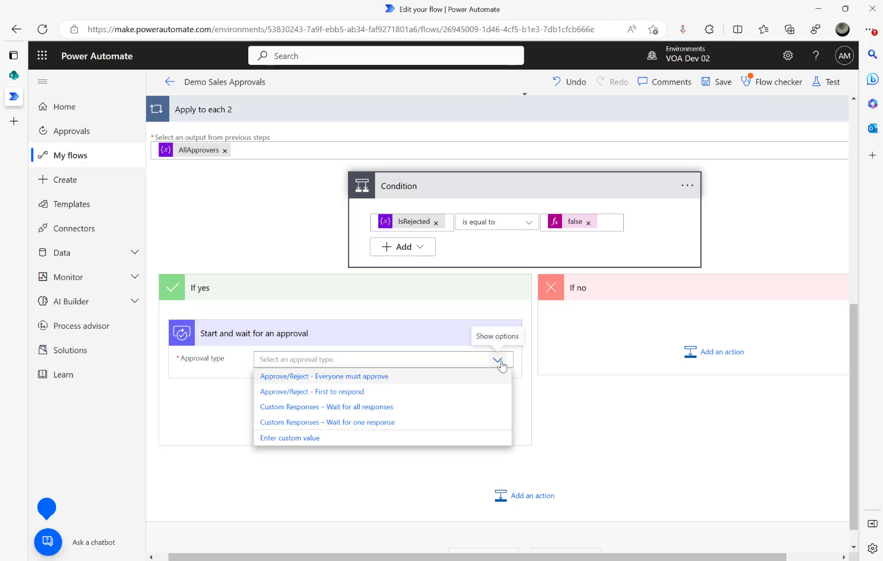
left_click(333, 393)
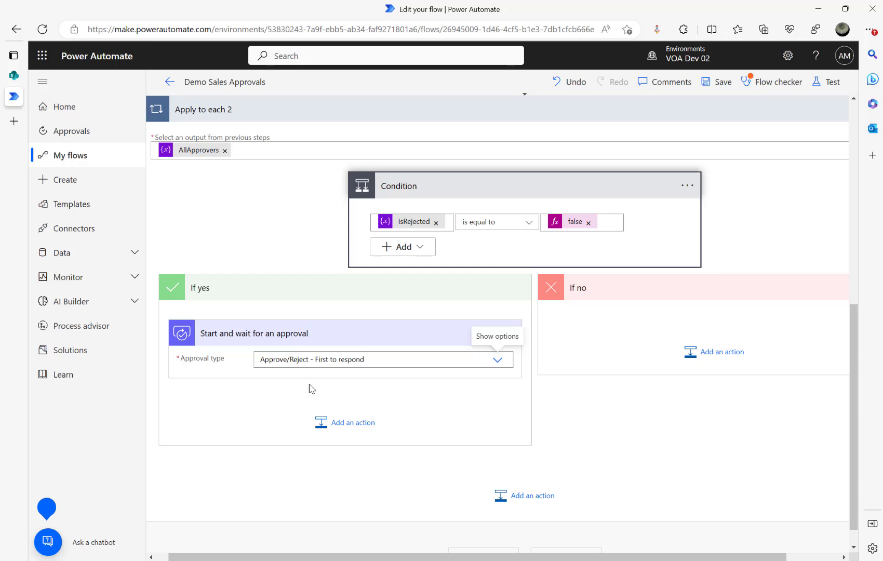
left_click(330, 382)
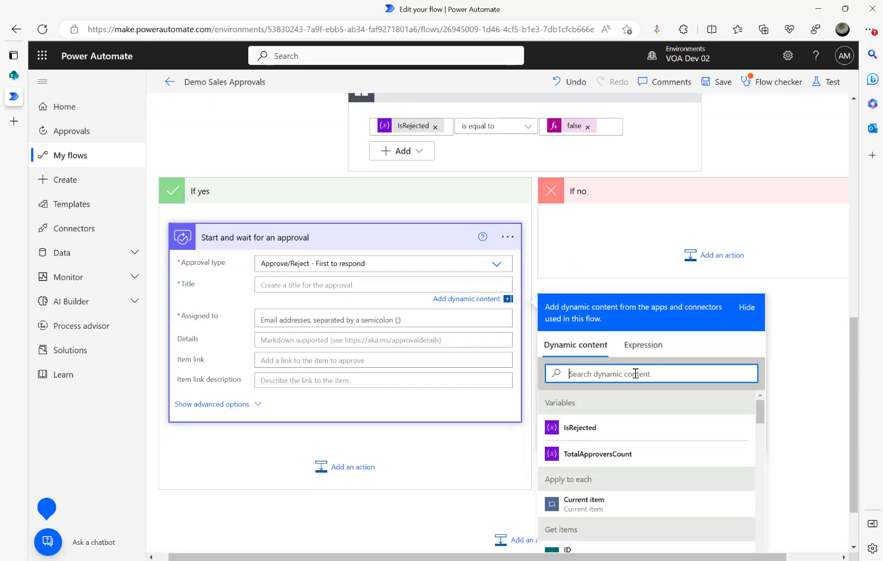
type("Title")
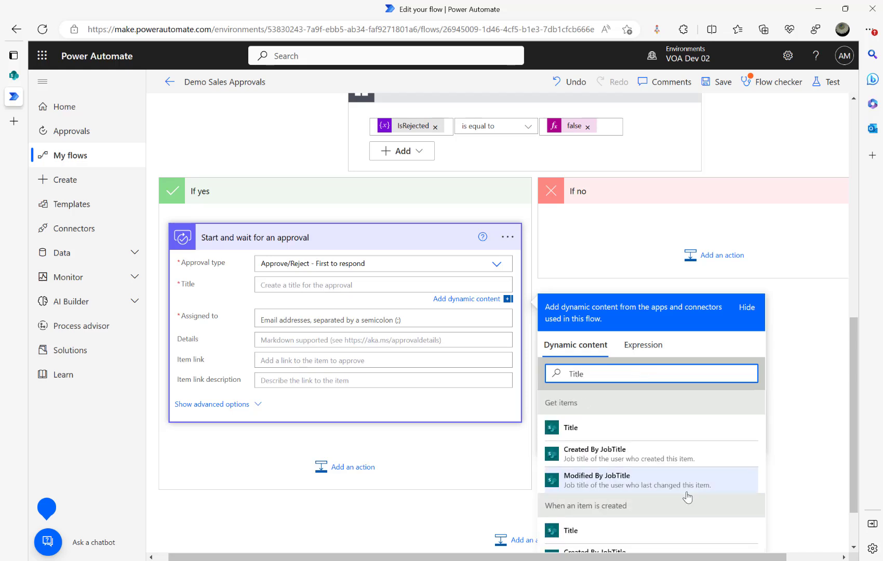
scroll(675, 493, "down", 2)
left_click(572, 461)
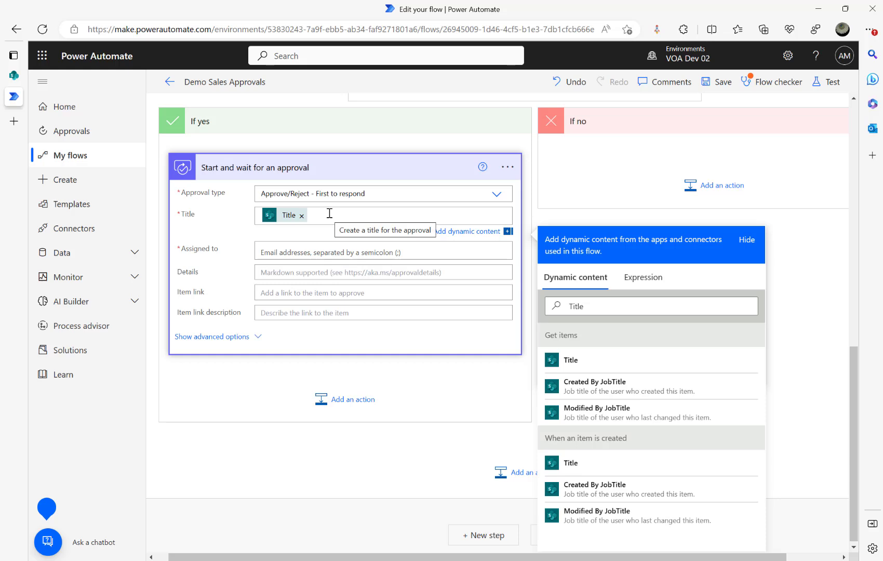
left_click(301, 216)
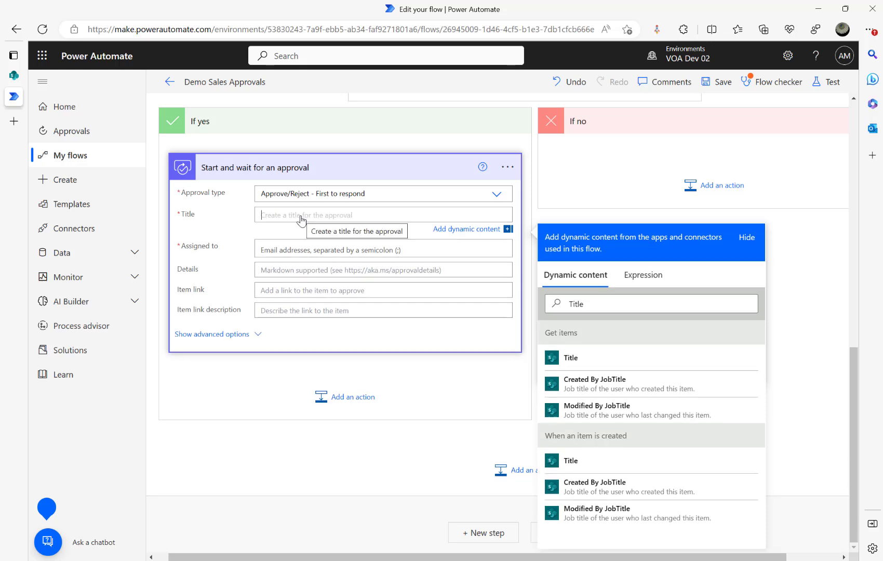
Set the approval title to "Please Approve this amount :" followed by the Amount value from When an item is created
type("Please Approve this amount :")
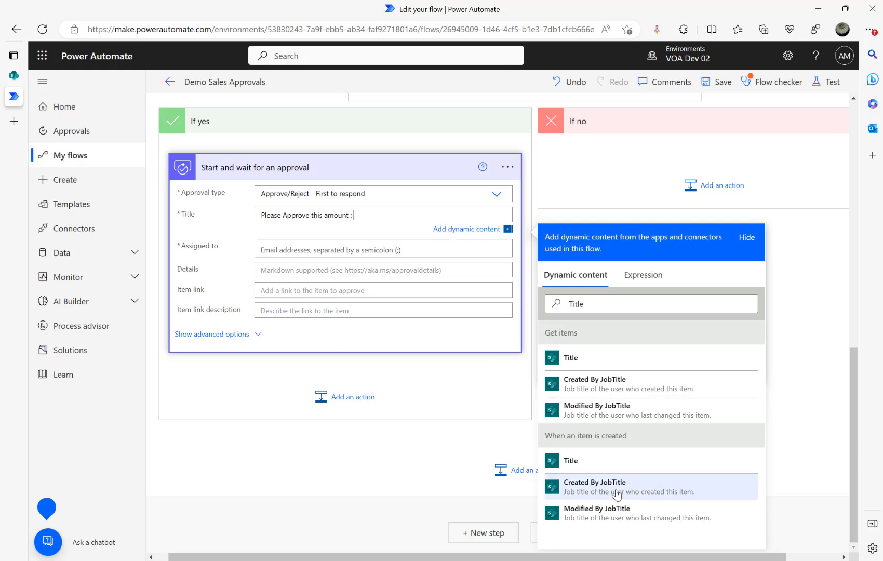
double_click(601, 304)
type("amount")
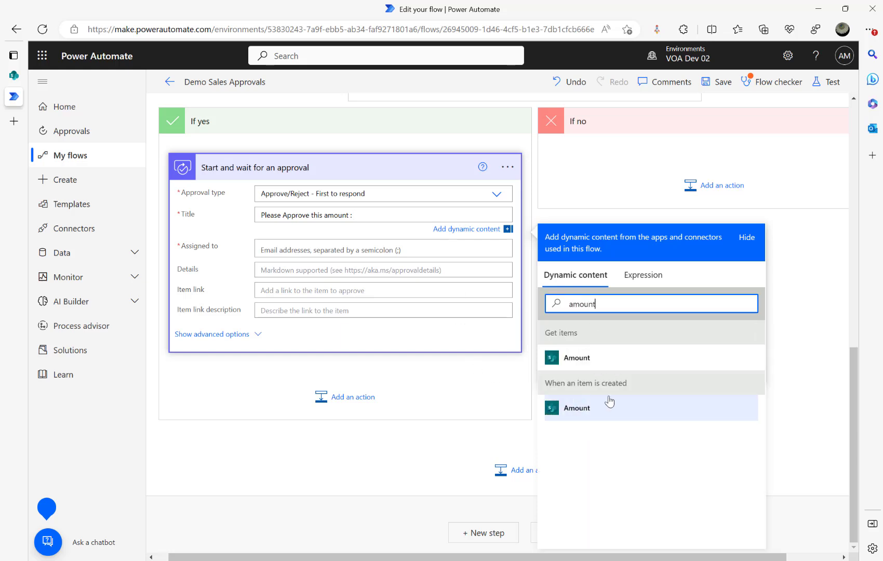
left_click(577, 408)
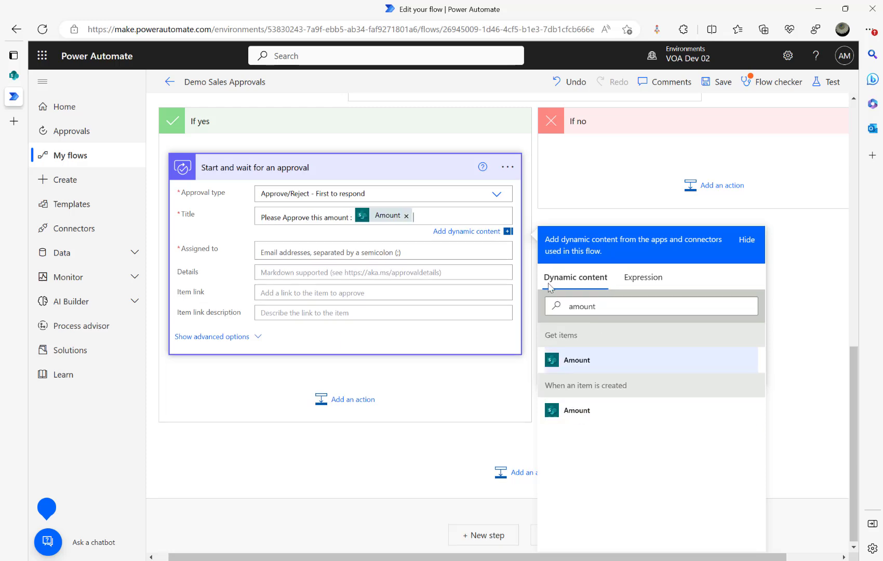
Assign the approval to the loop's current approver using the expression item()
left_click(325, 251)
scroll(340, 232, "up", 5)
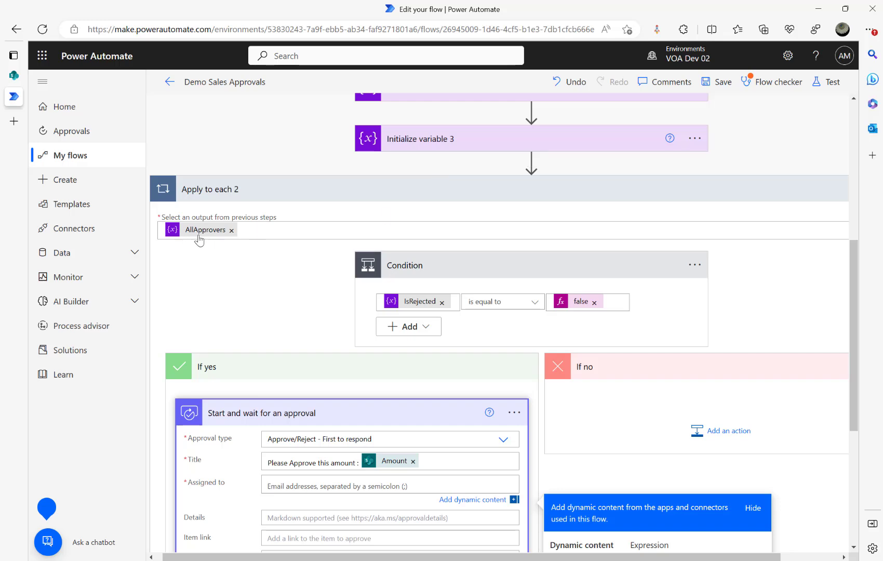
scroll(320, 302, "down", 3)
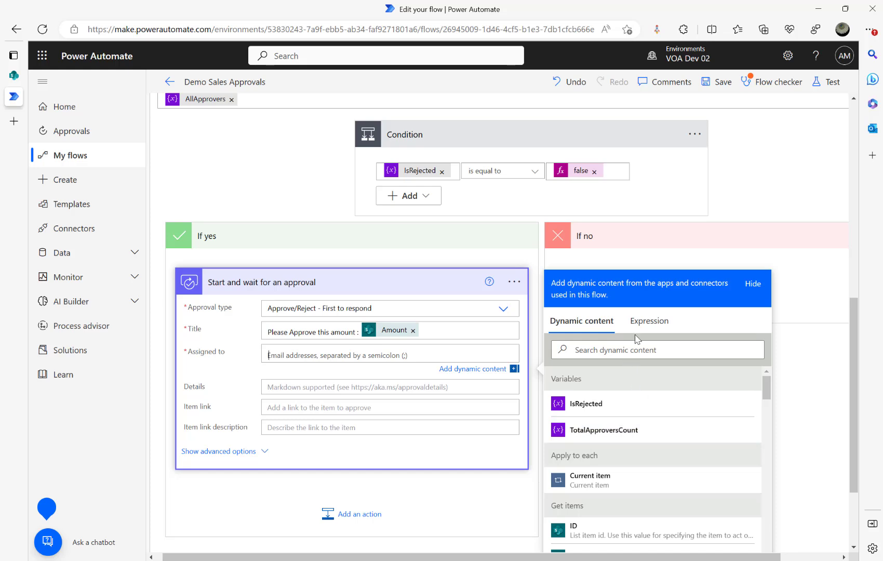
left_click(637, 321)
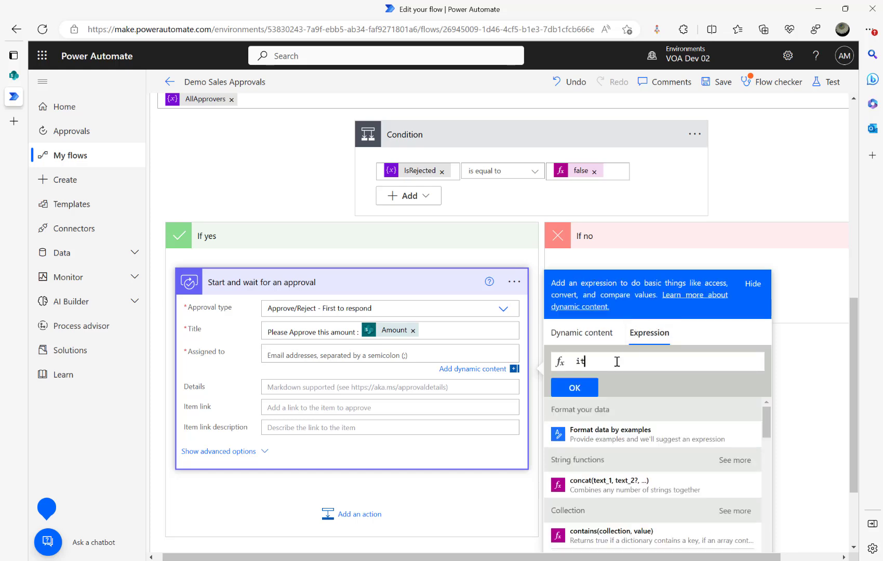
type("item()")
left_click(574, 387)
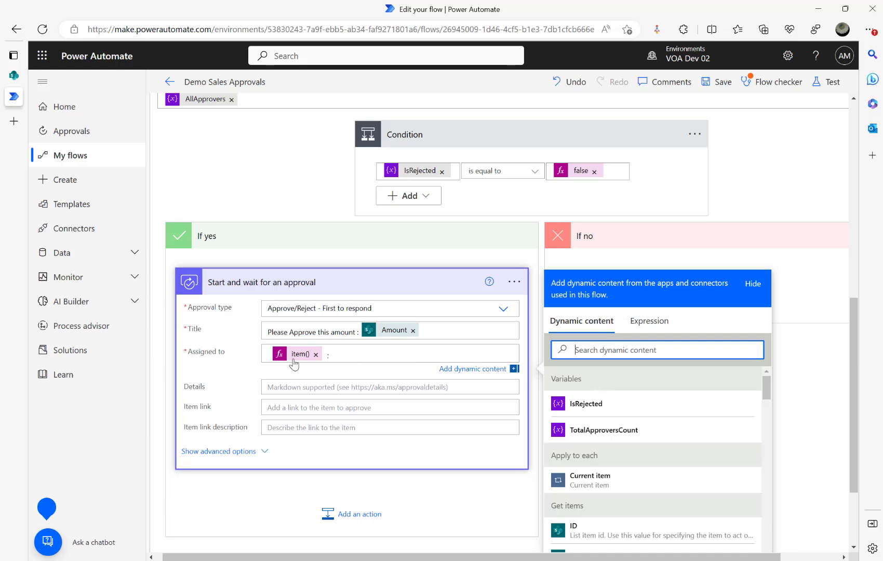
Enter "Approval Amount:" as the approval's Details text
left_click(302, 387)
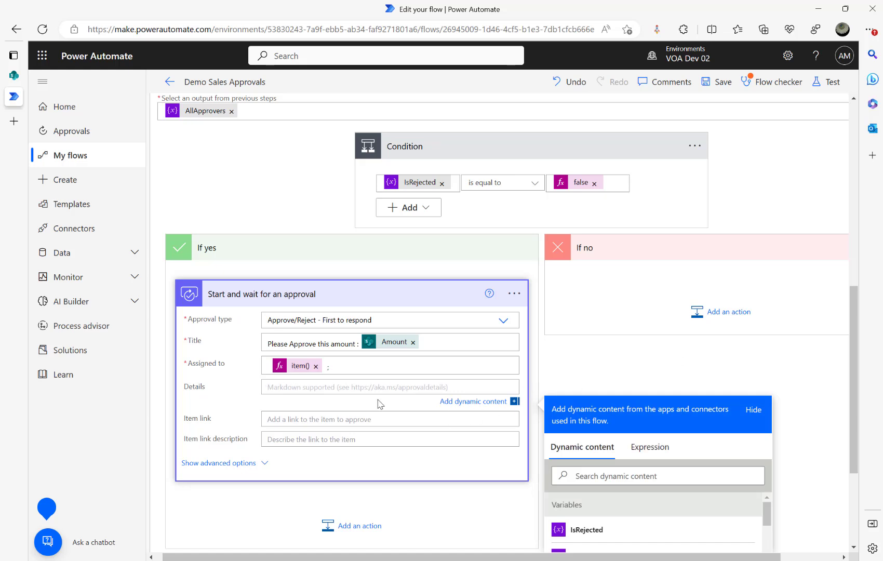
type("Amount:")
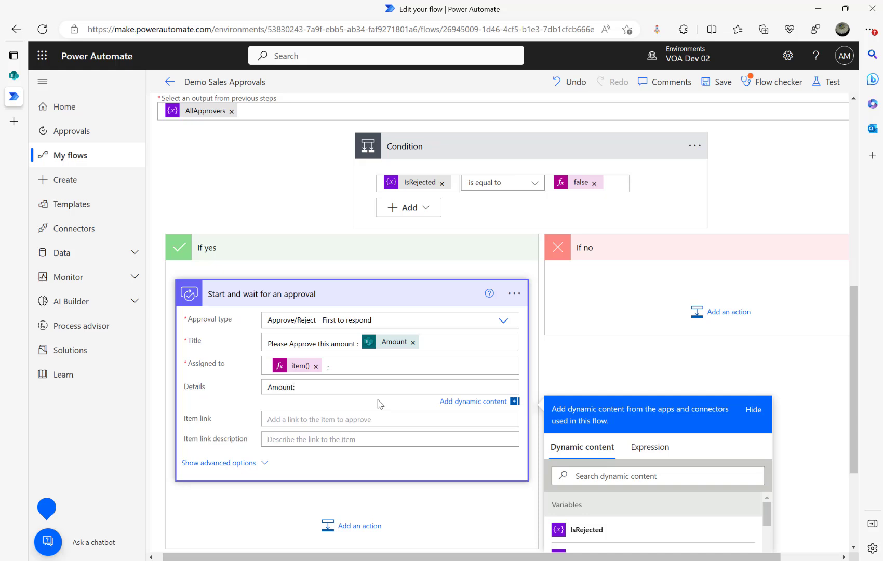
left_click(269, 386)
type("Approv")
type("al")
Append the Amount value from When an item is created after "Approval Amount:" in the approval's Details
left_click(614, 474)
type("amount")
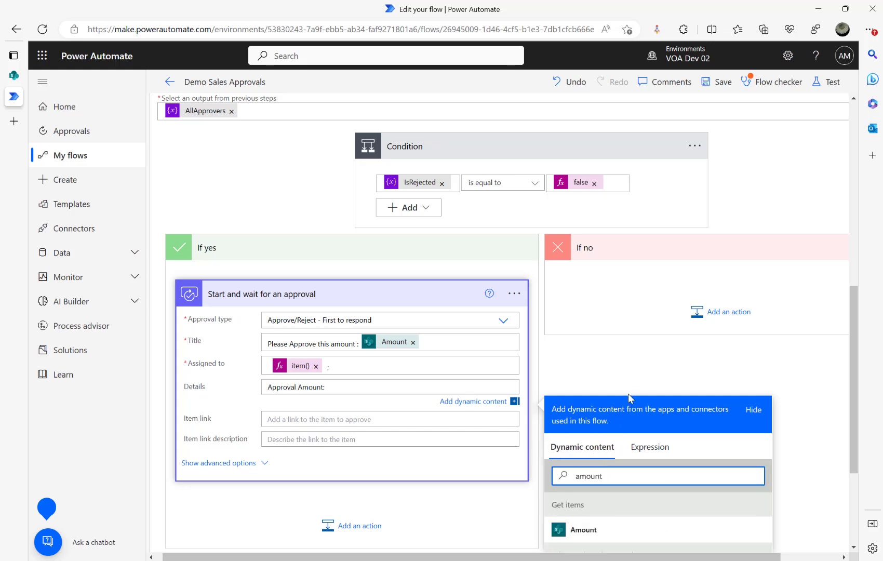
scroll(623, 410, "down", 3)
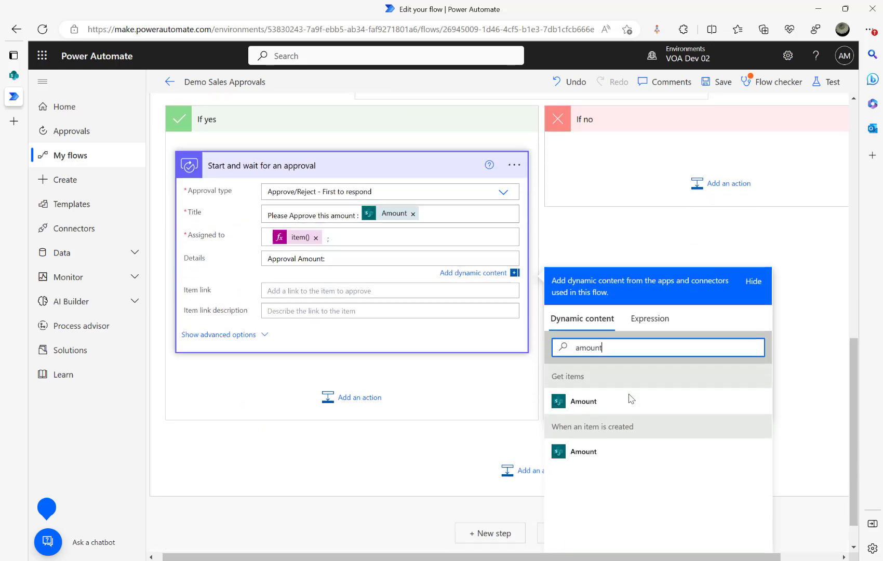
left_click(583, 442)
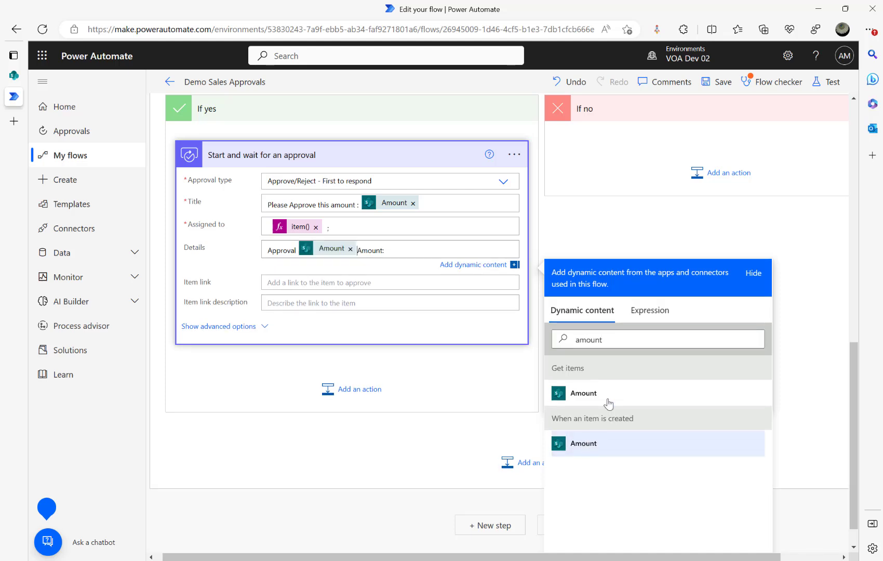
left_click(350, 250)
left_click(359, 249)
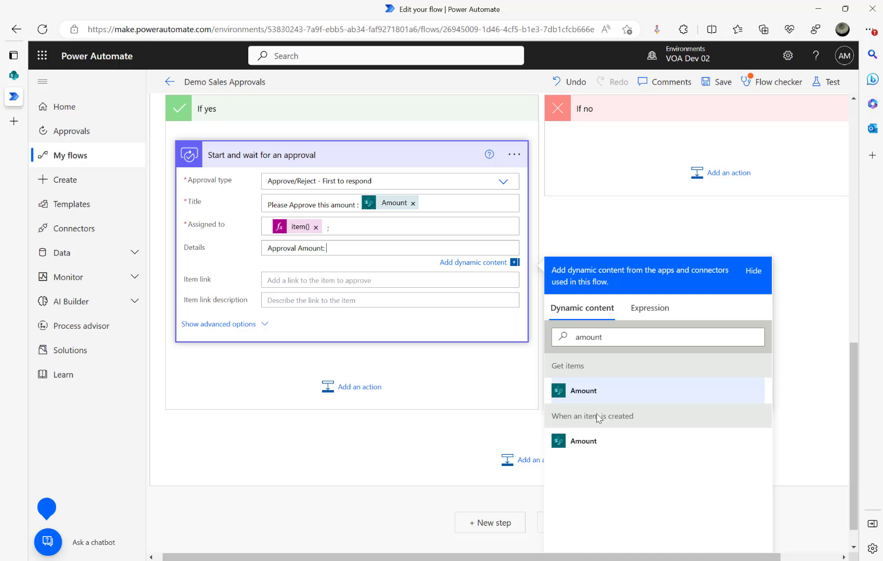
left_click(585, 440)
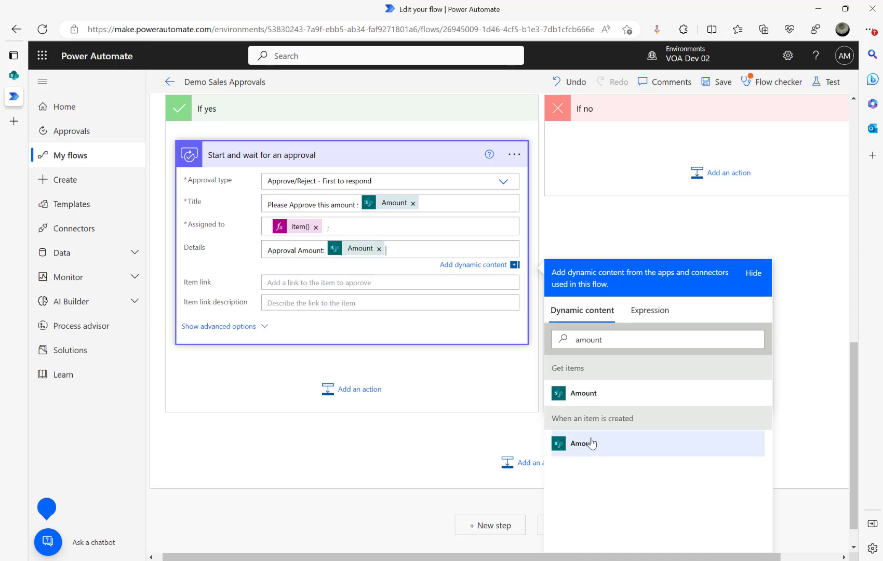
Set the approval's Item link to the Link to item value from When an item is created
left_click(305, 282)
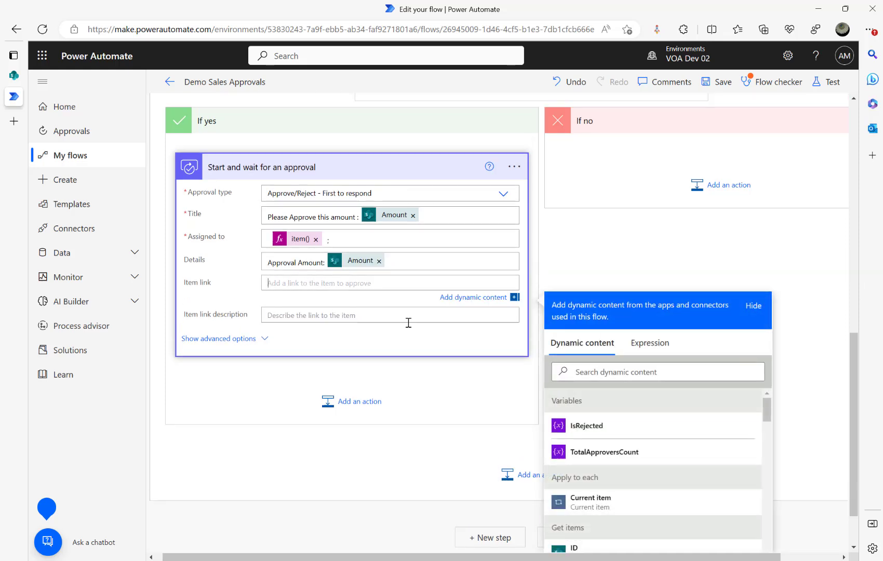
left_click(607, 372)
type("link")
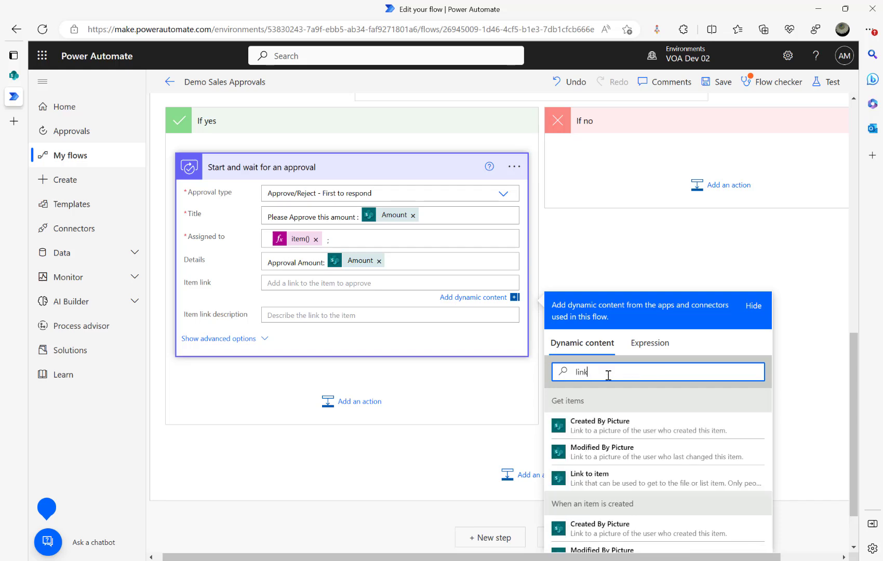
scroll(766, 415, "down", 1)
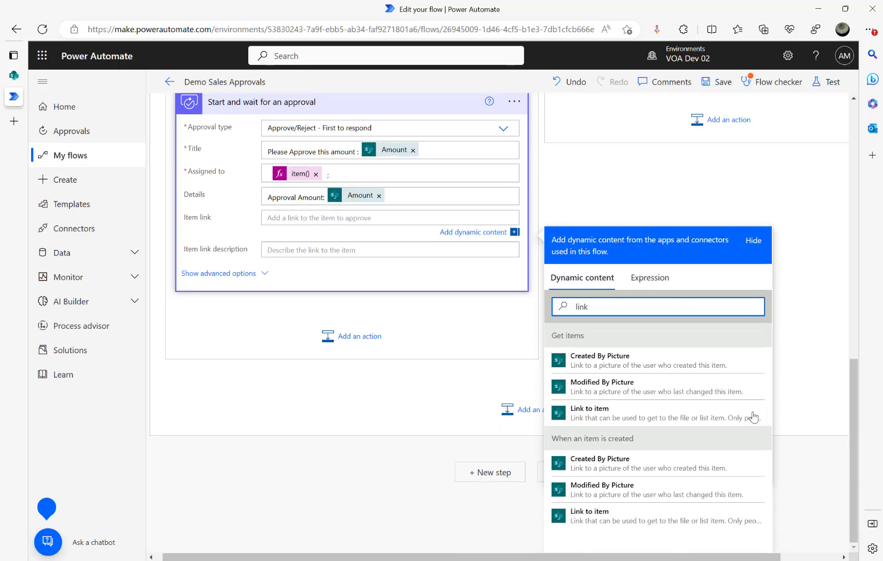
left_click(596, 519)
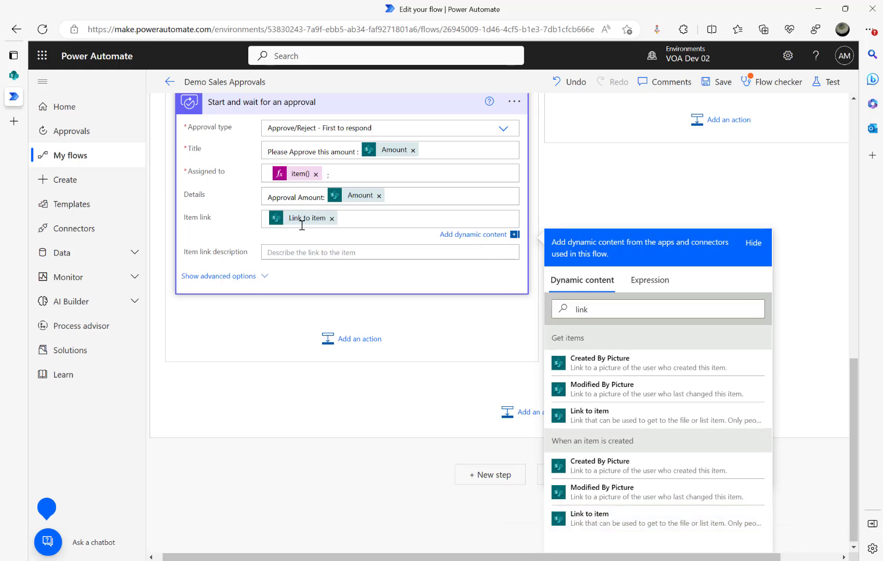
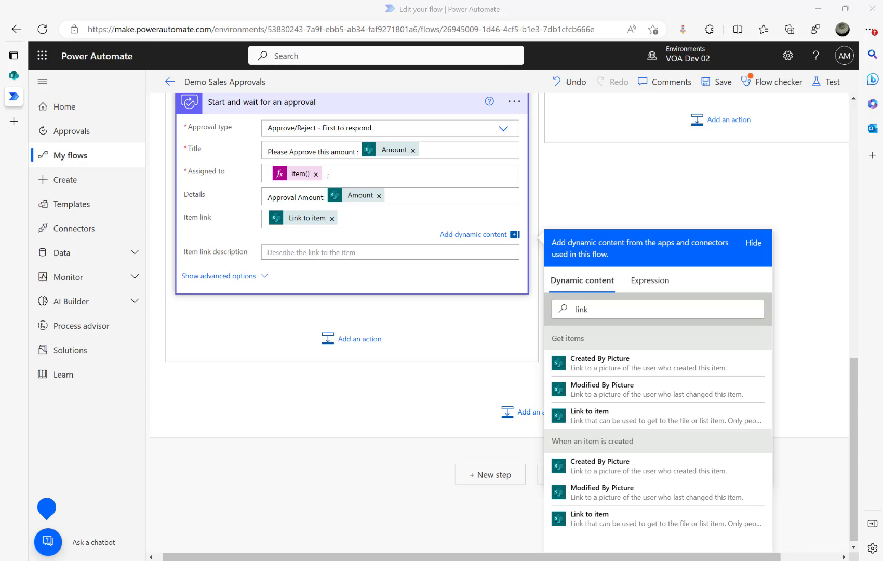
Add an Increment variable action after the approval in the If yes branch
left_click(344, 337)
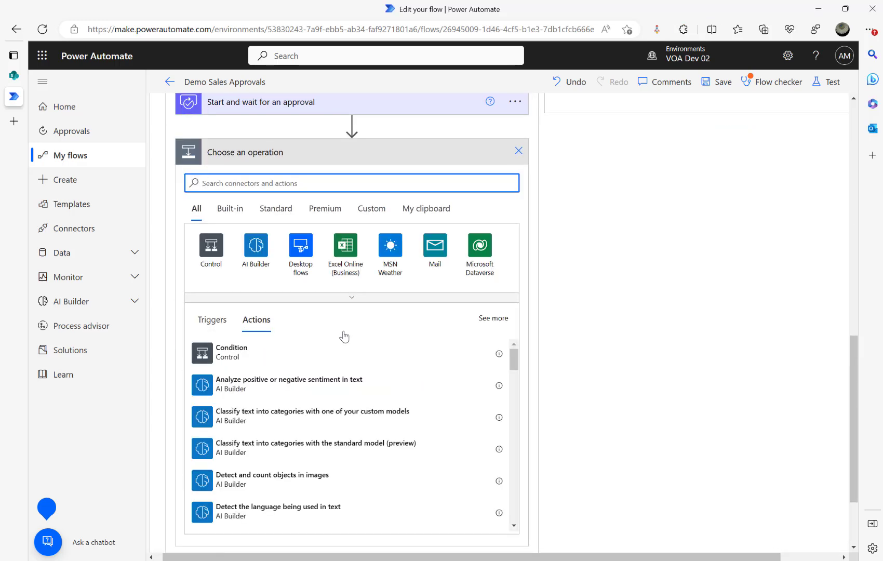
type("variable")
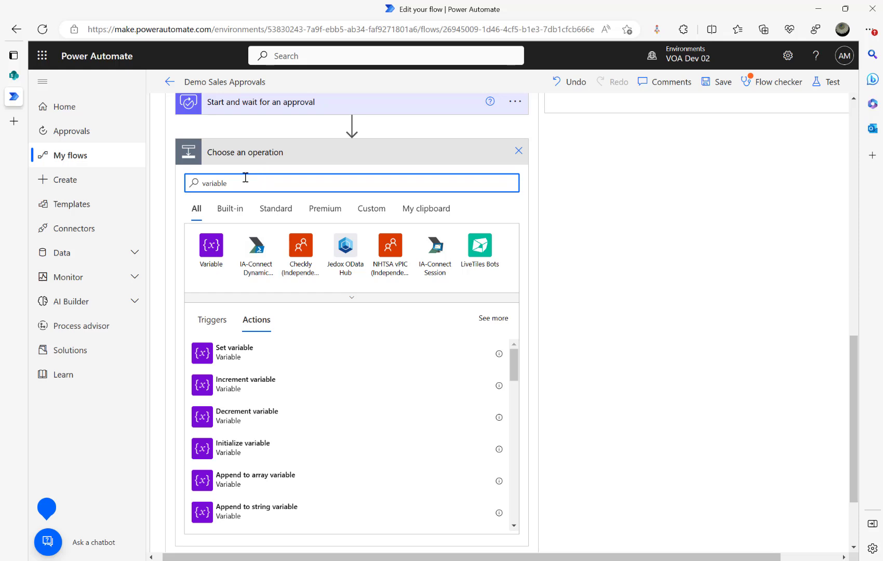
left_click_drag(245, 177, 3, 173)
type("increm")
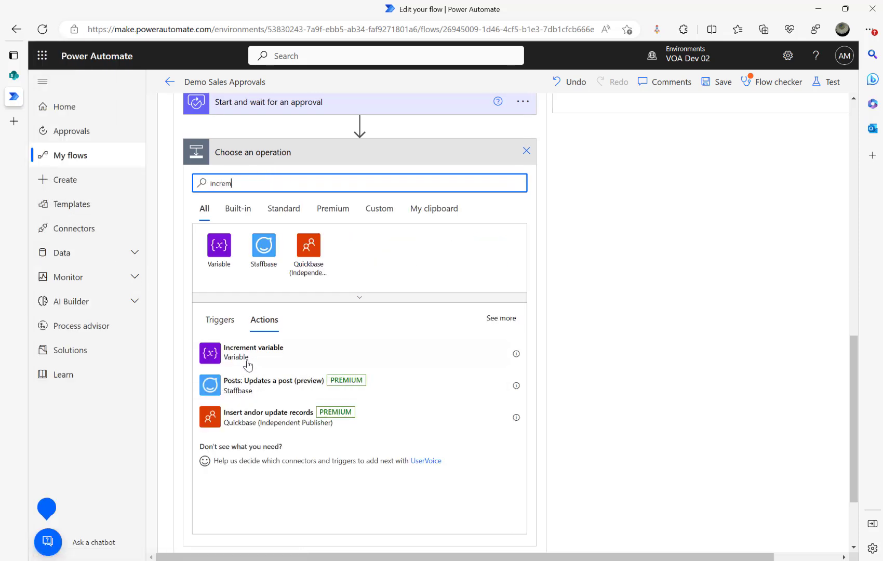
left_click(248, 364)
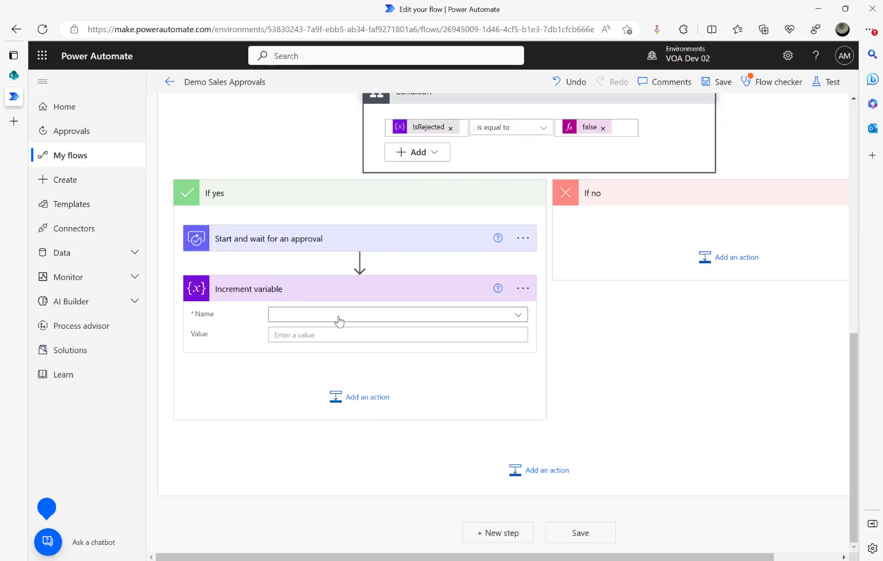
Configure the Increment variable action to increase TotalApproversCount by 1
left_click(342, 317)
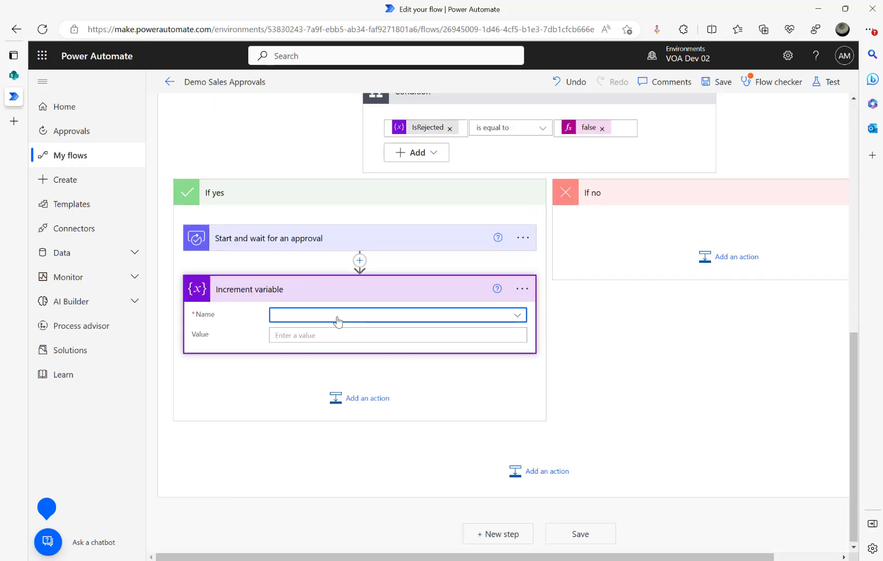
left_click(334, 315)
left_click(321, 355)
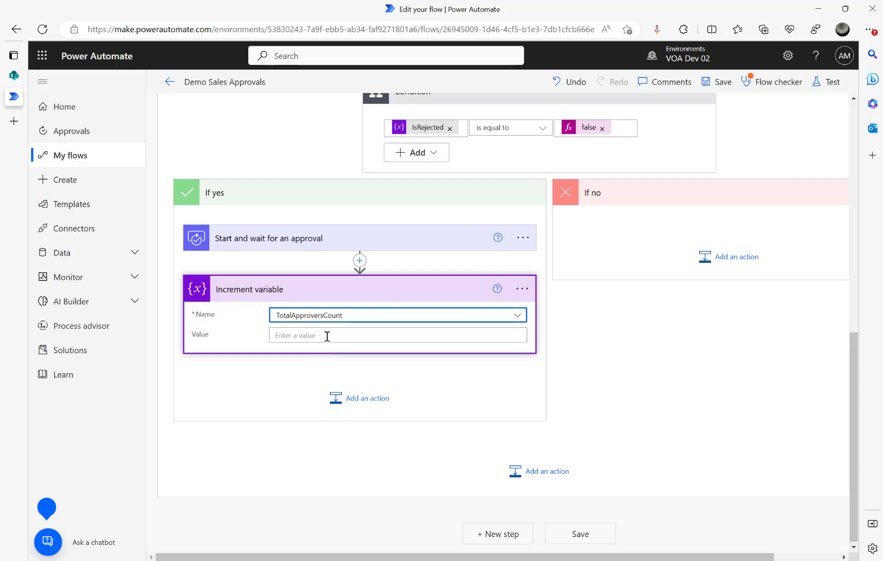
left_click(327, 335)
type("1")
scroll(376, 355, "up", 5)
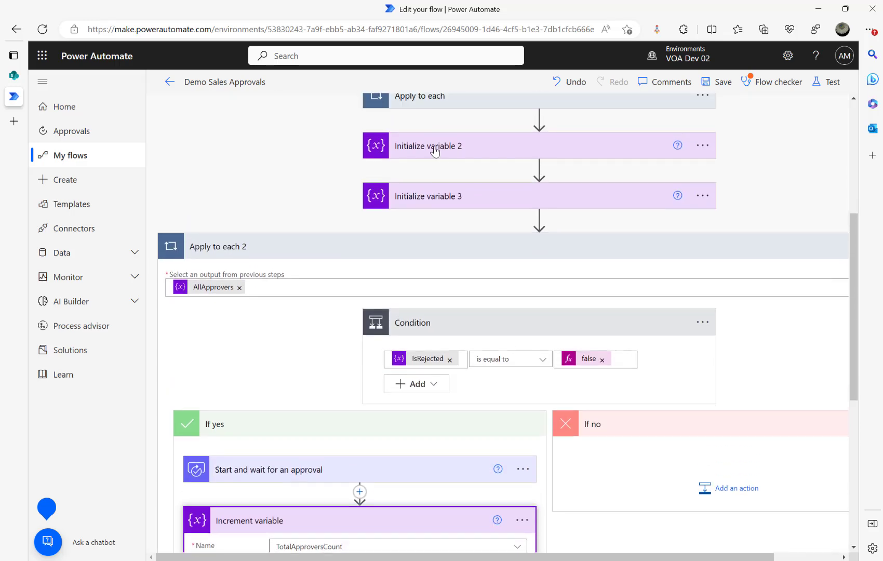
left_click(433, 149)
scroll(315, 256, "down", 5)
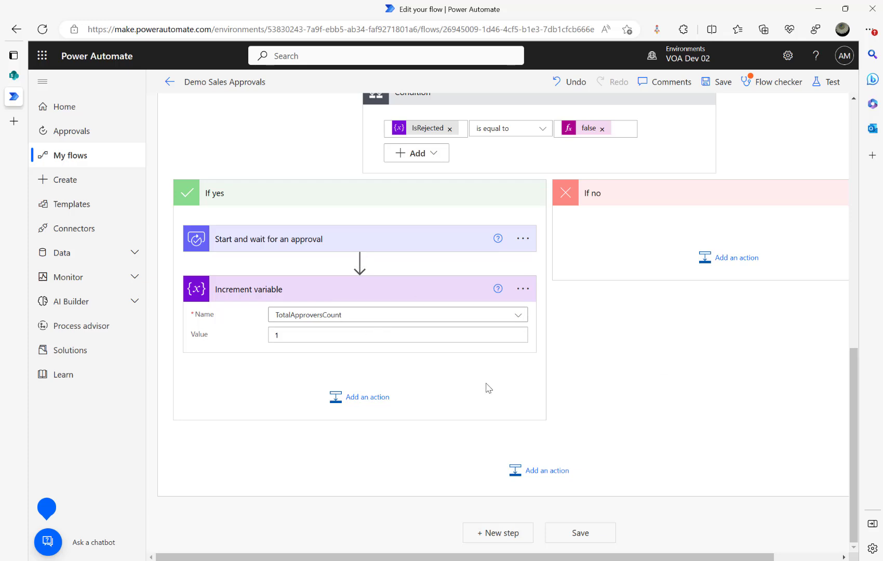
Add a condition after the Increment variable action that checks whether the approval's Outcome is equal to Approve
left_click(366, 397)
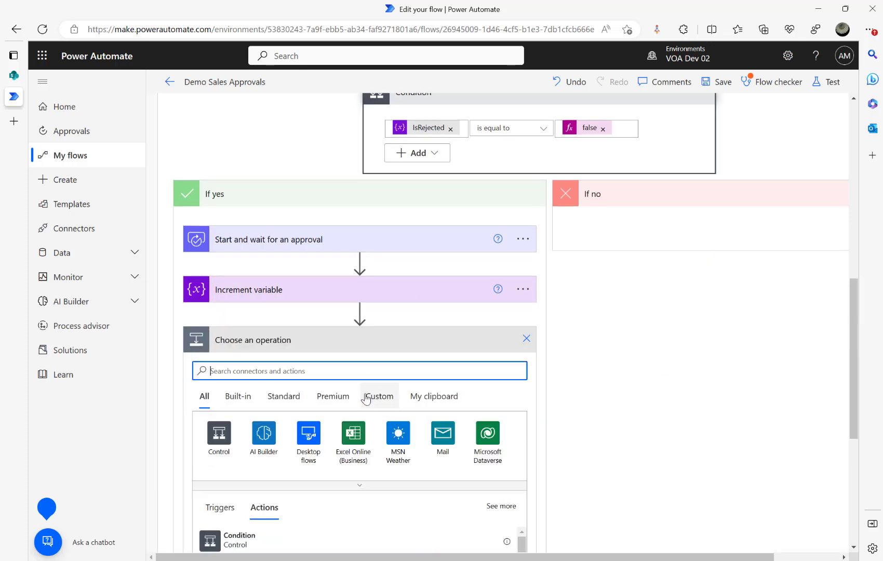
left_click(223, 541)
left_click(429, 376)
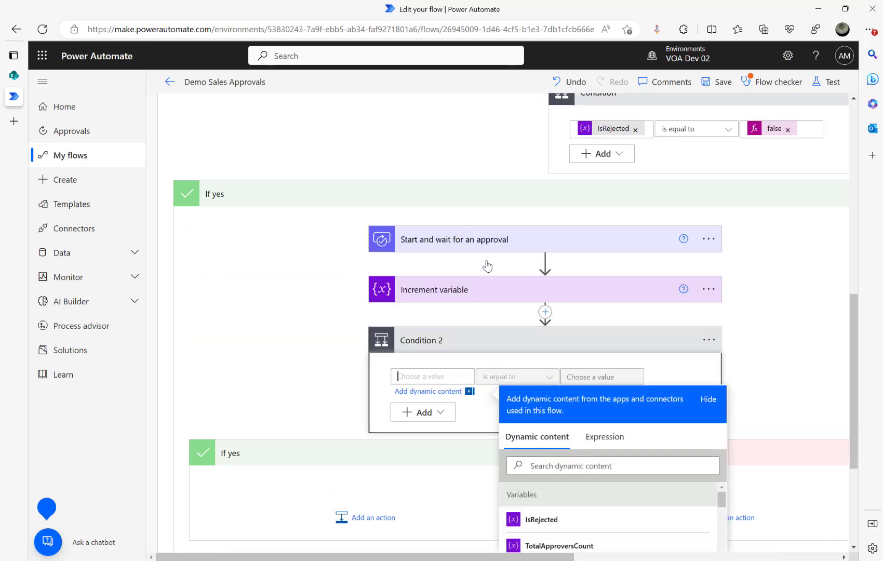
left_click(551, 465)
type("aut")
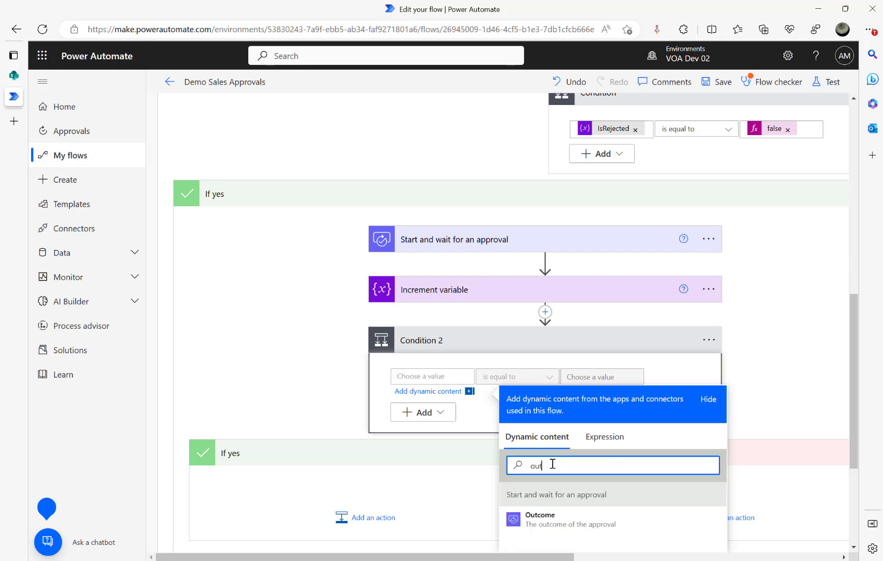
left_click(556, 522)
left_click(600, 377)
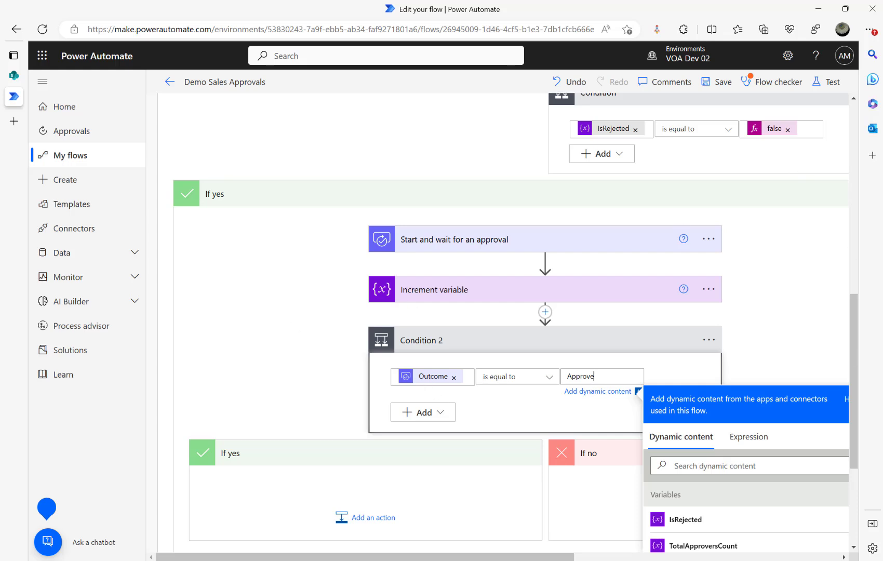
scroll(211, 321, "down", 2)
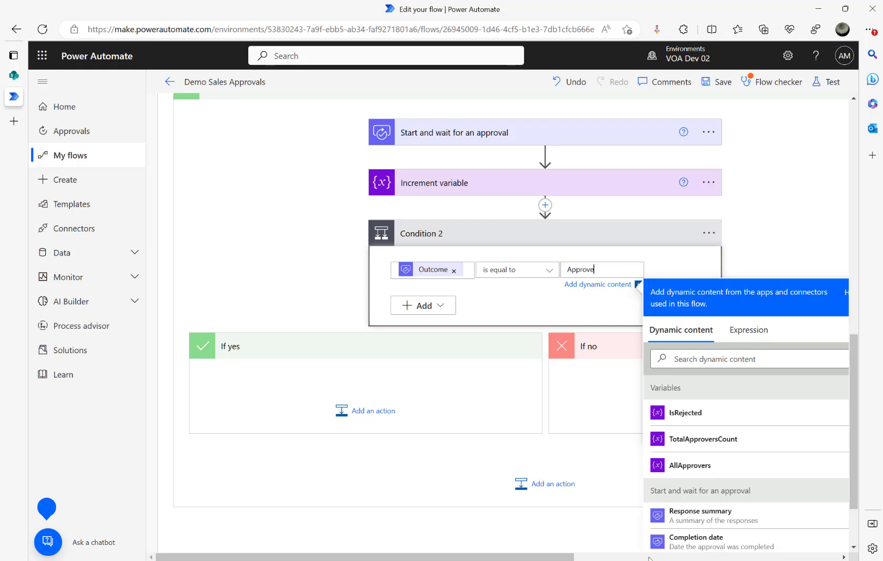
left_click_drag(562, 557, 698, 557)
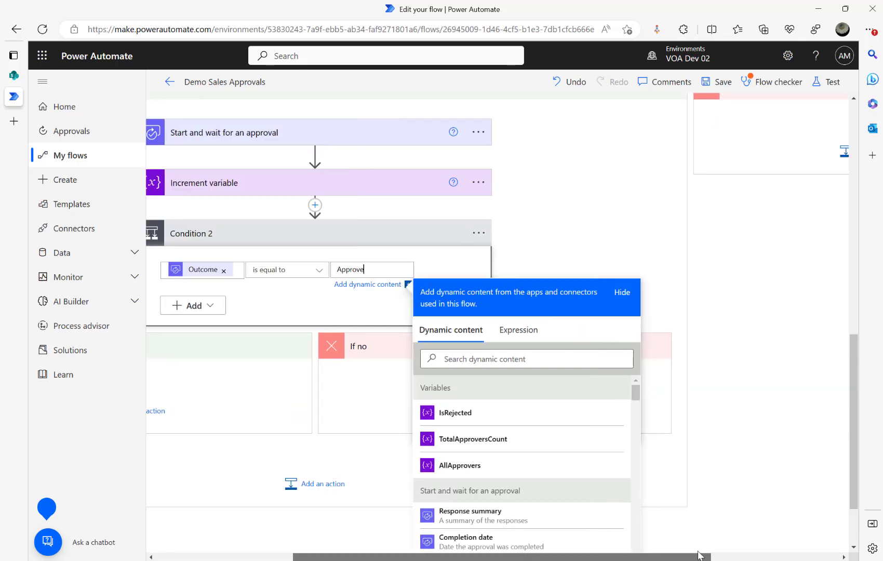
left_click(629, 298)
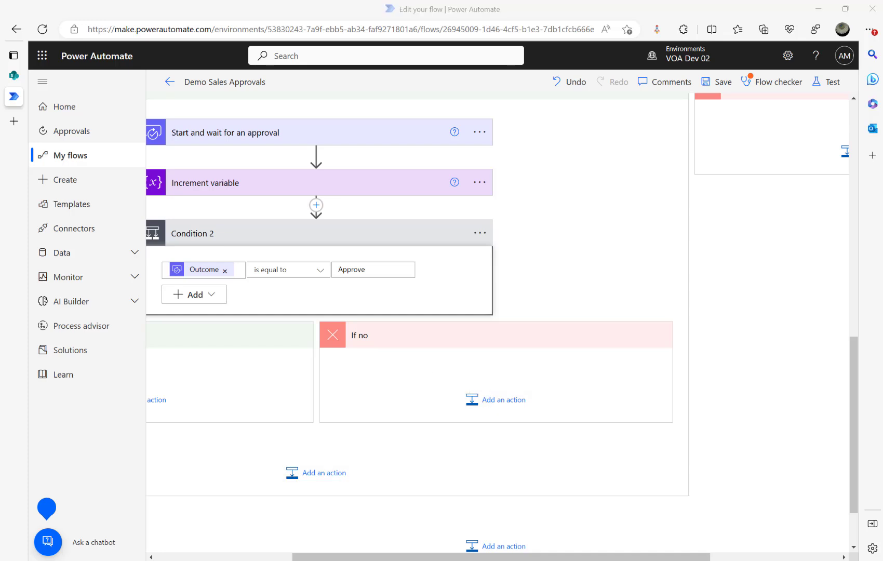
left_click(504, 400)
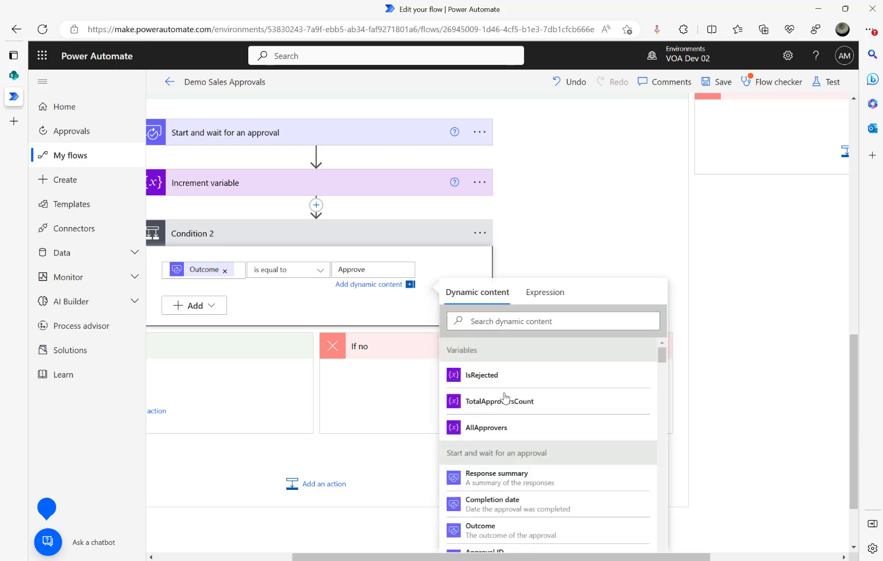
left_click(510, 321)
type("update")
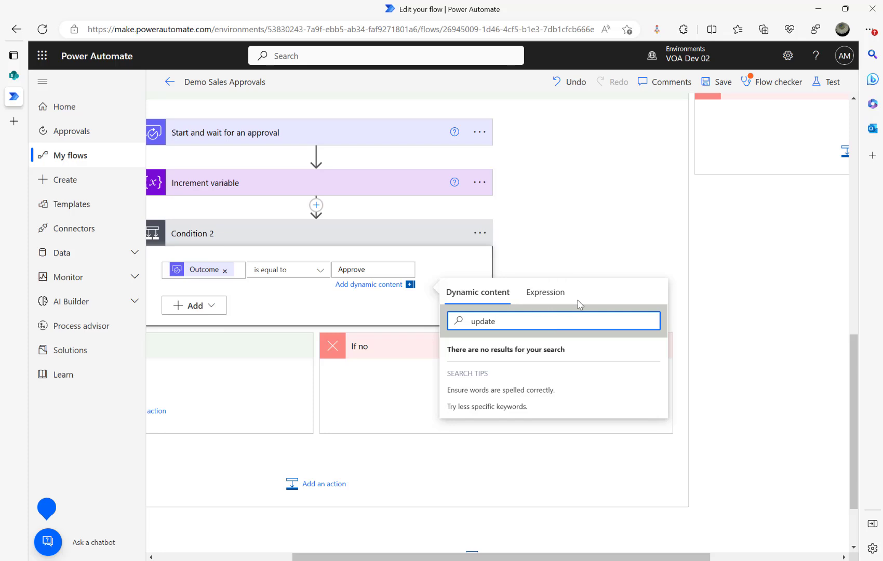
left_click(245, 319)
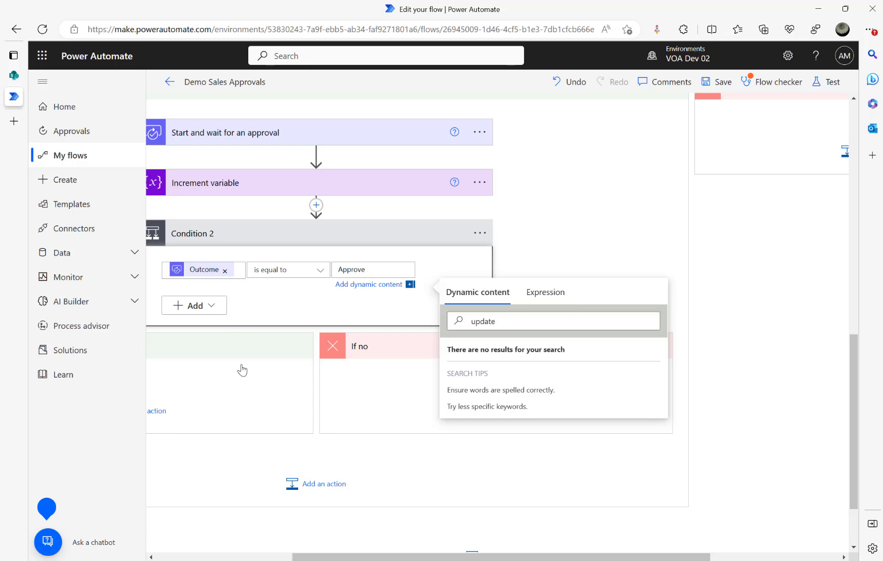
left_click(420, 404)
Add a SharePoint Update item action to the If no branch of Condition 2
left_click(482, 413)
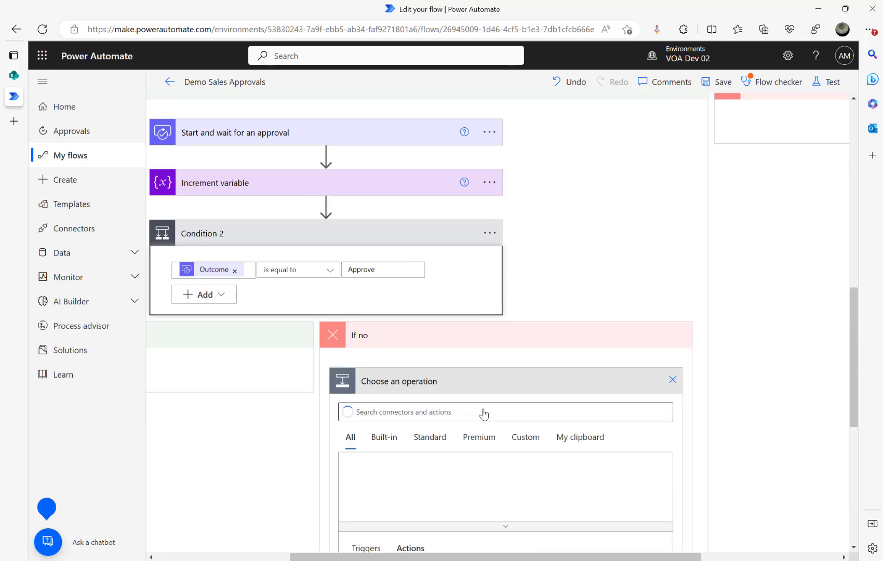
type("sharepoint")
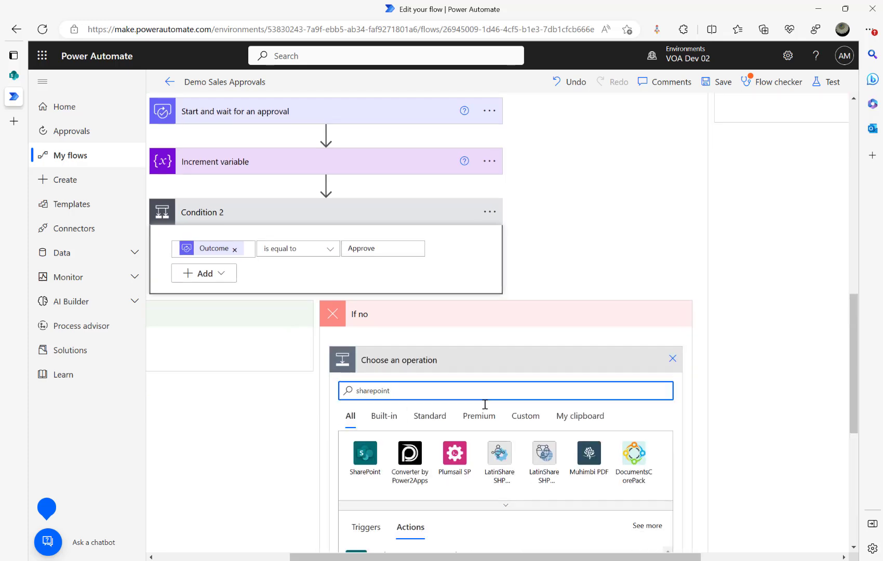
scroll(452, 416, "down", 3)
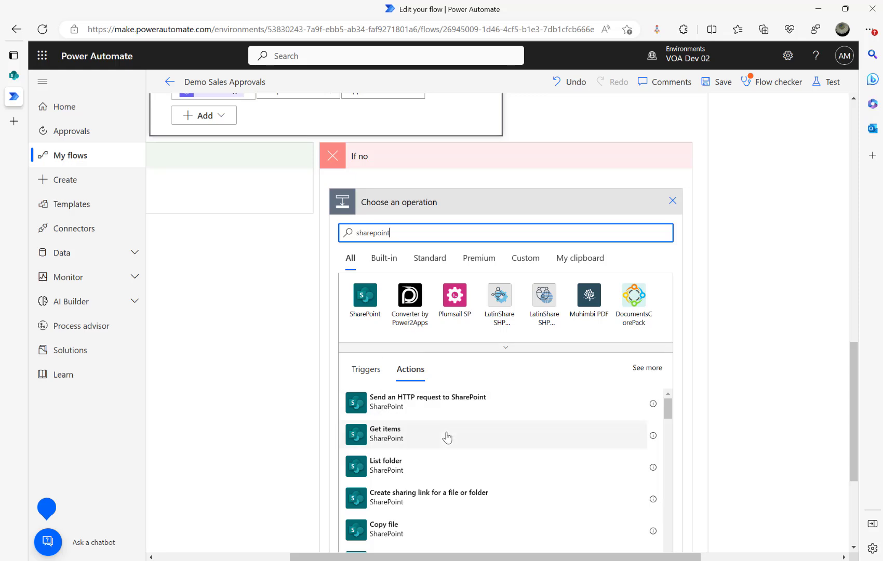
left_click(368, 311)
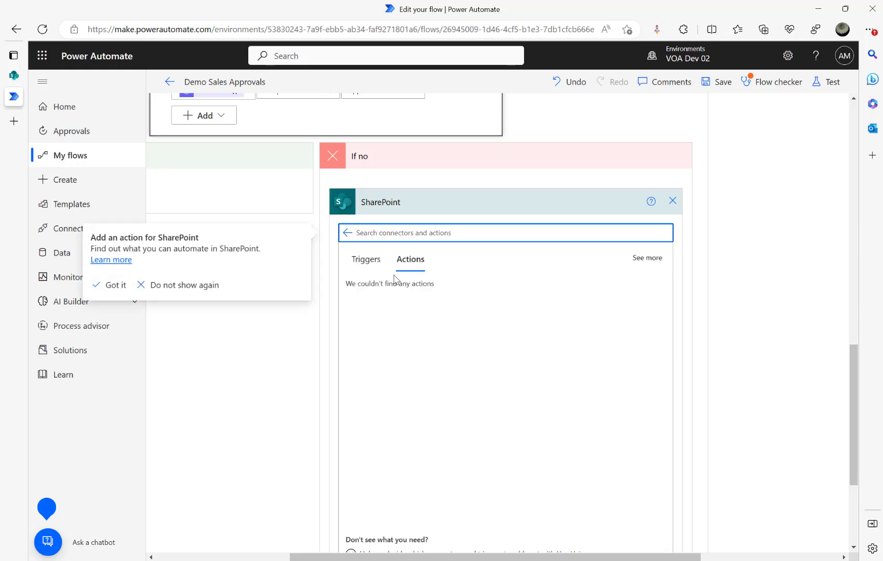
type("update item")
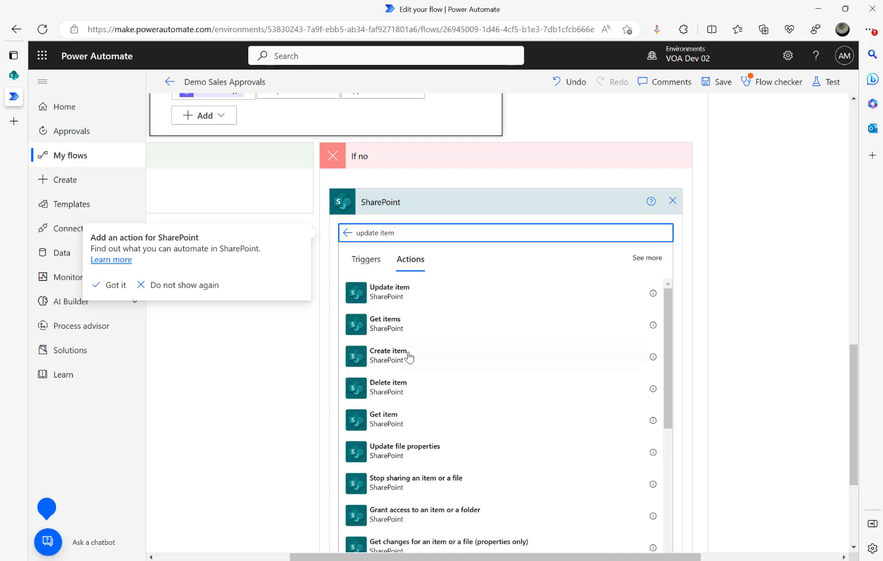
left_click(399, 295)
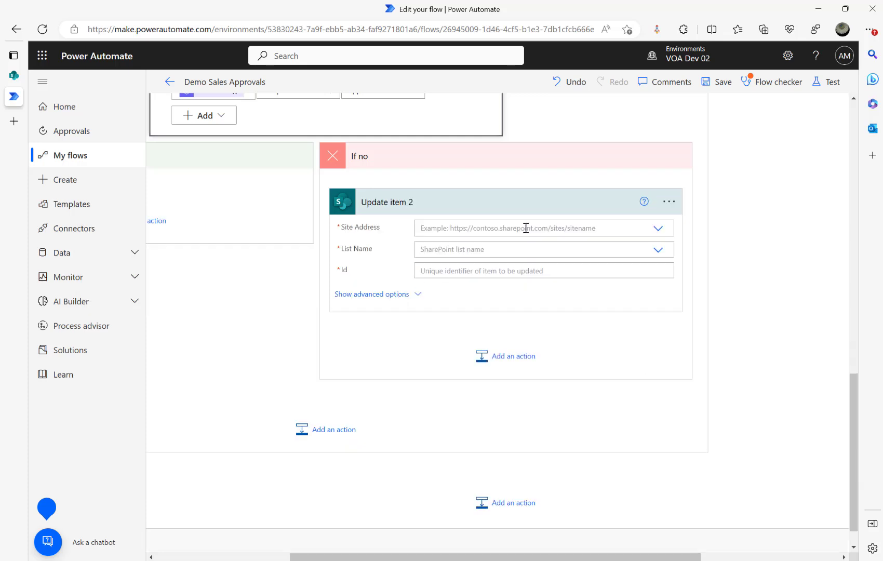
Point the Update item 2 action to the Spinhope Ltd Team Site and its Sales Approvals list
left_click(658, 234)
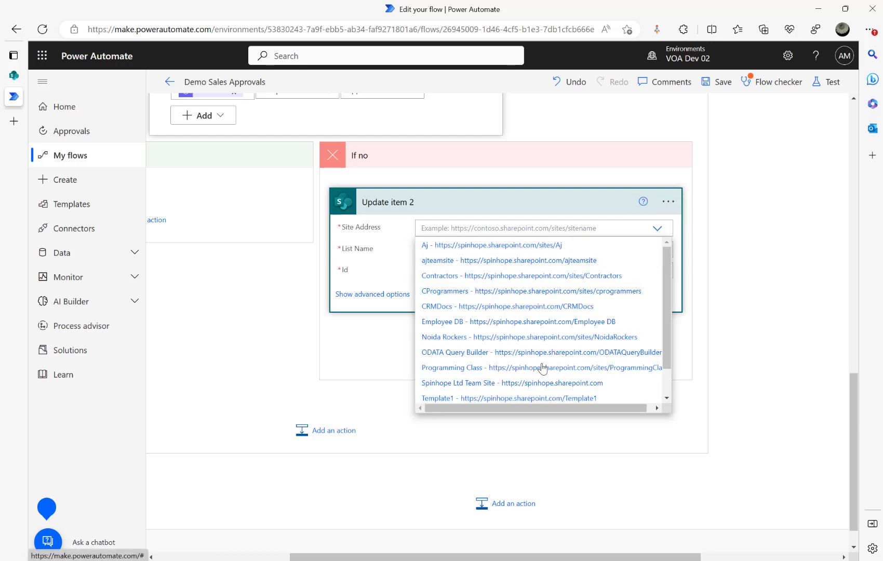
left_click(546, 384)
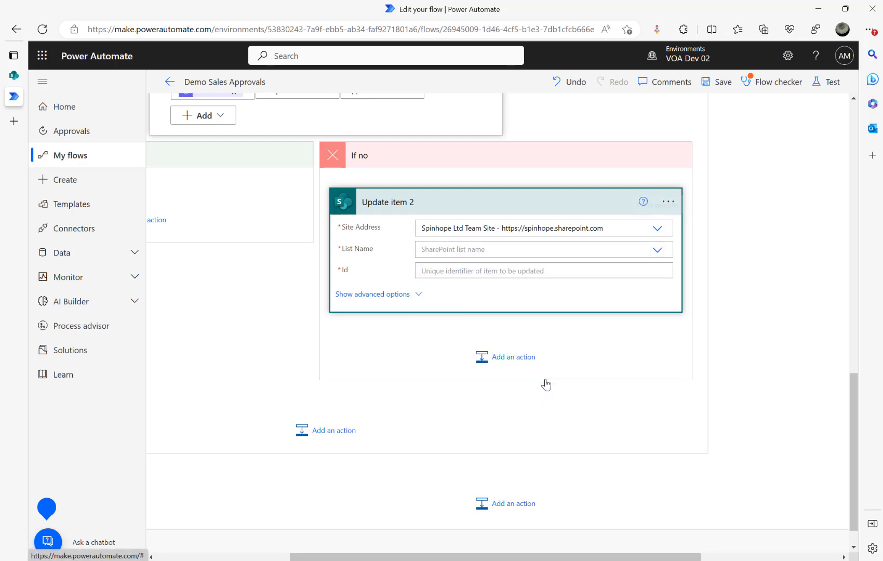
left_click(489, 250)
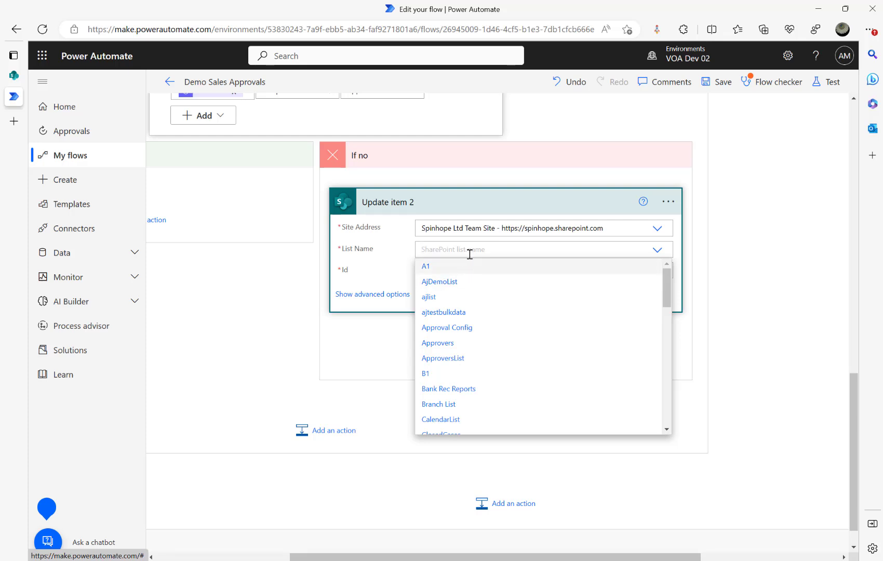
type("sales")
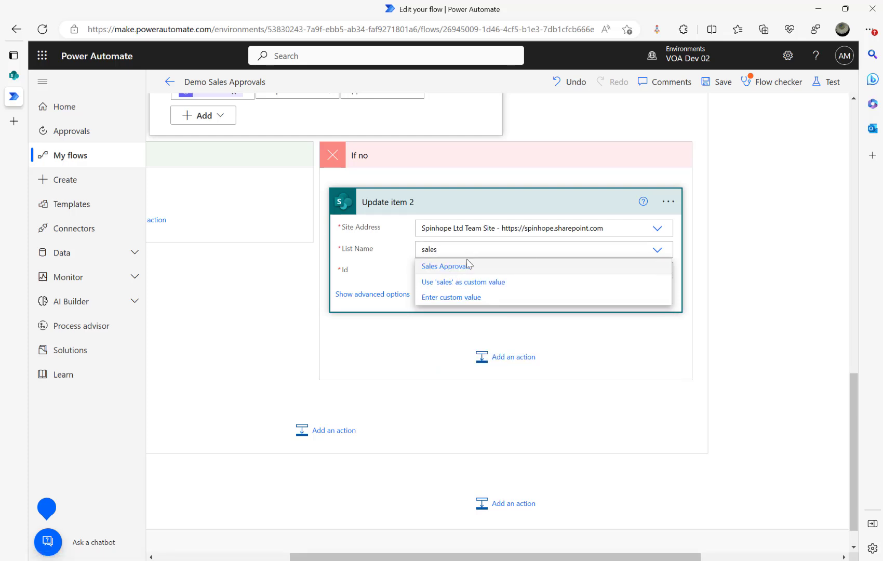
left_click(456, 266)
Set the Id of Update item 2 to the ID from the When an item is created trigger
left_click(486, 316)
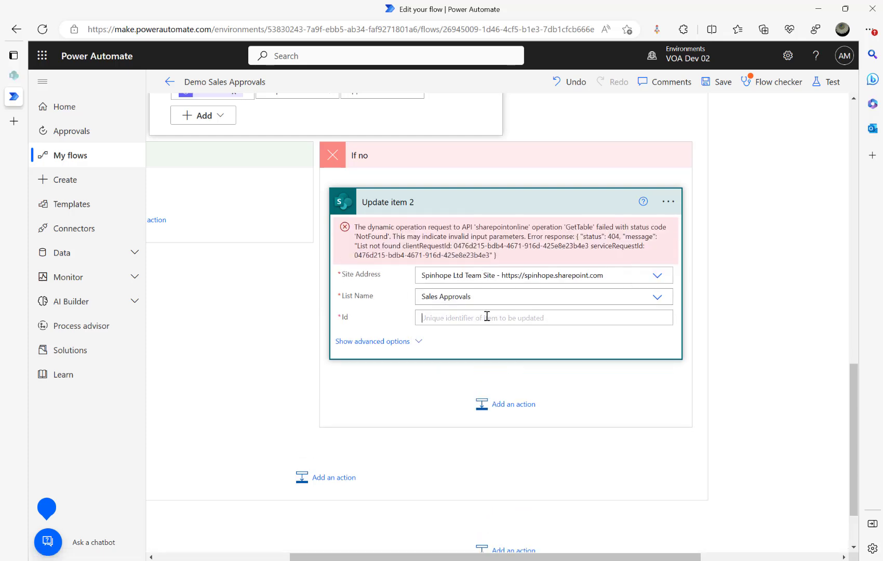
left_click(699, 369)
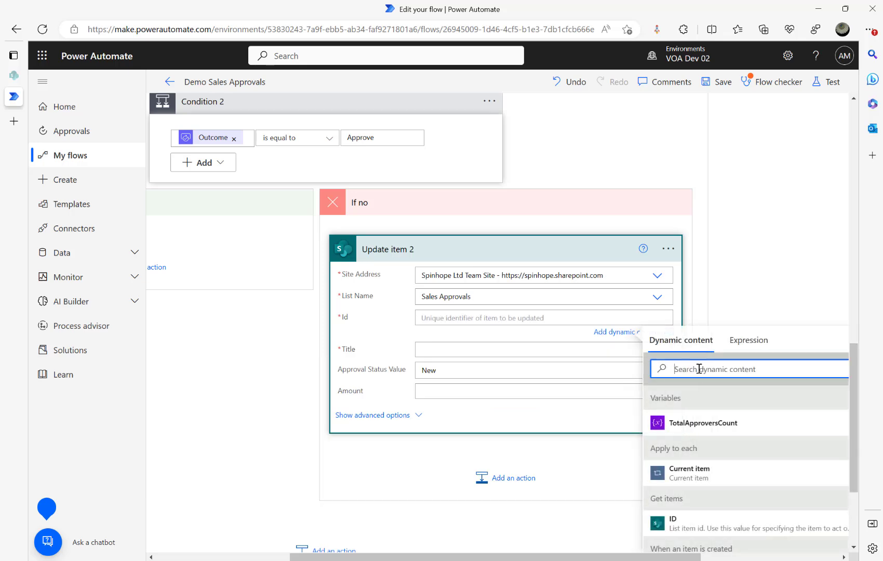
type("id")
scroll(746, 424, "down", 5)
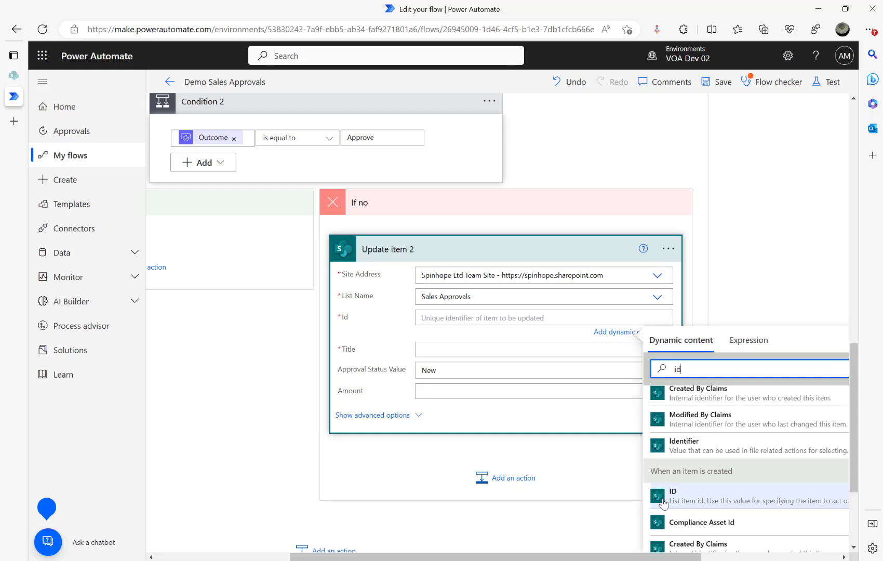
left_click(688, 502)
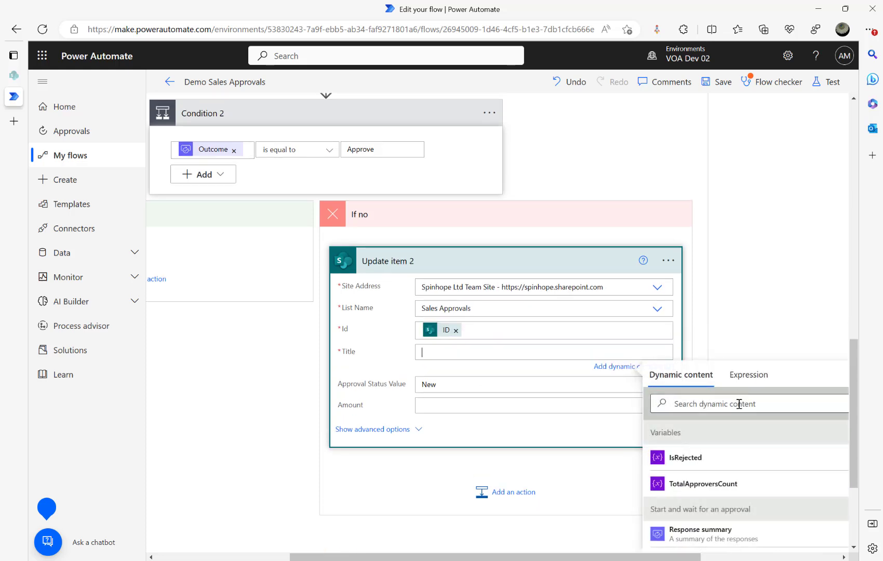
Set the Title of Update item 2 to the Title from the When an item is created trigger
left_click(739, 403)
type("title")
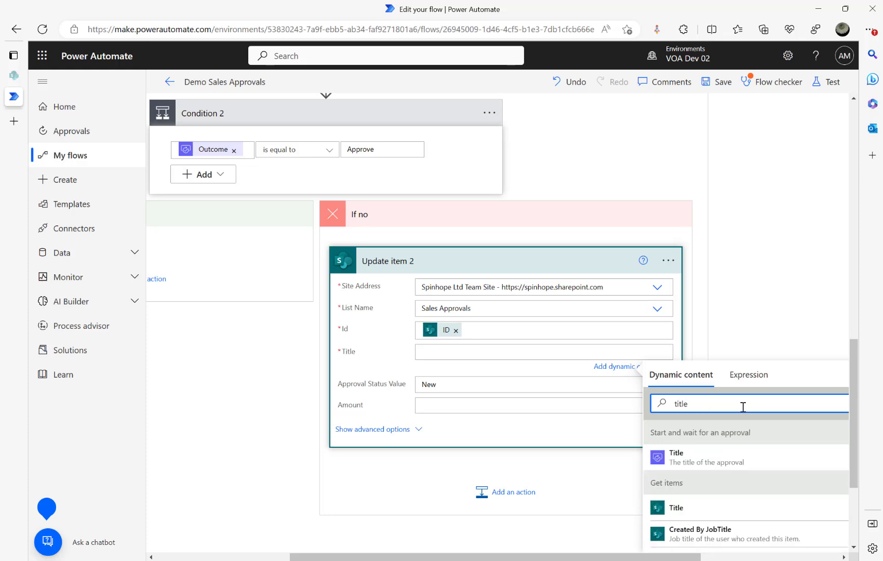
scroll(760, 506, "down", 1)
scroll(762, 506, "down", 3)
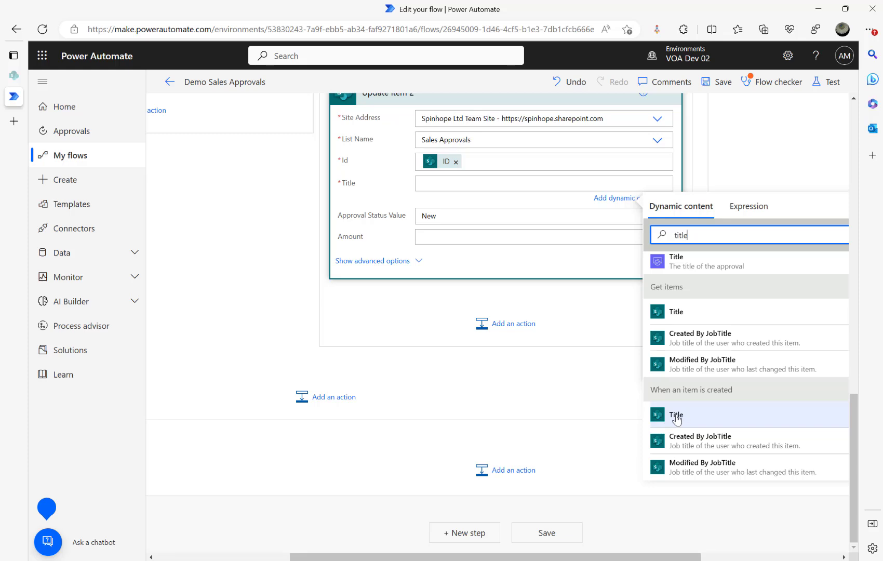
left_click(664, 421)
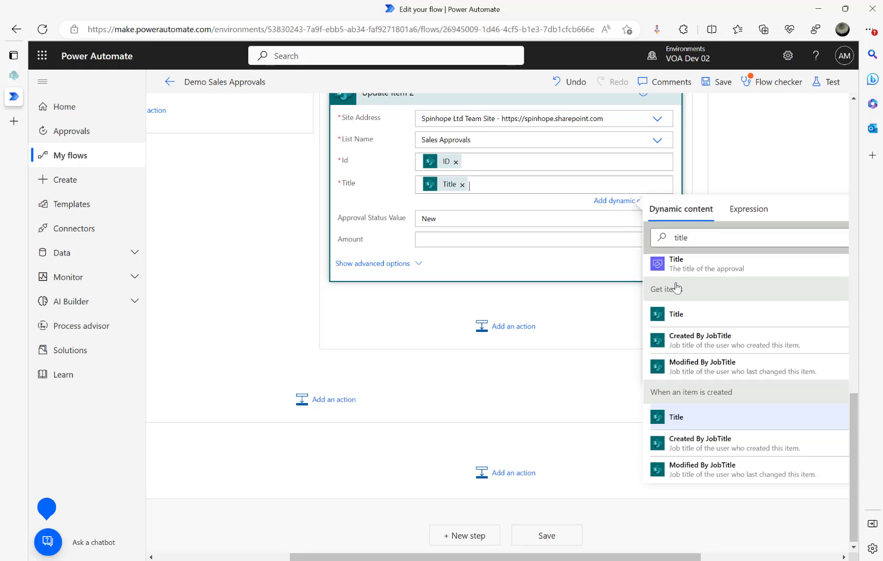
Set the Approval Status Value of Update item 2 to Manager Rejected and save the flow
left_click(478, 223)
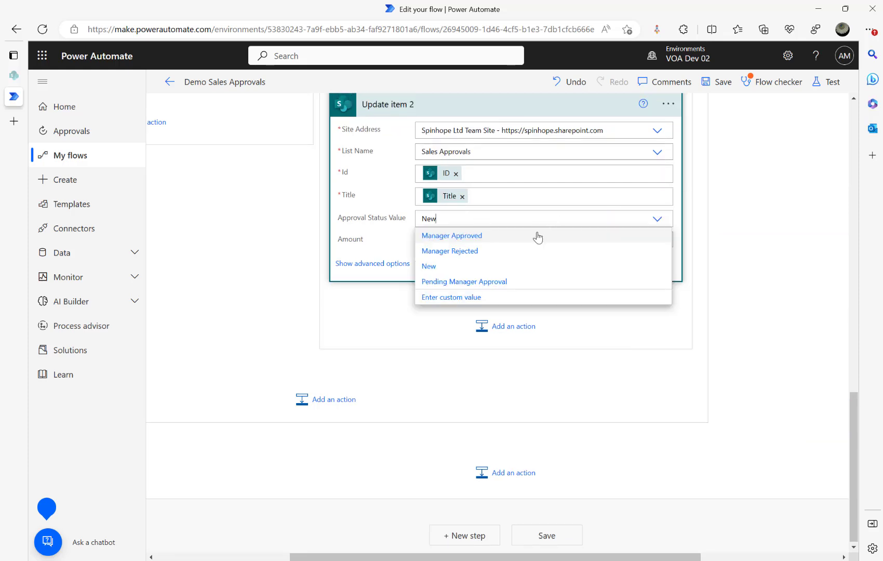
left_click(464, 253)
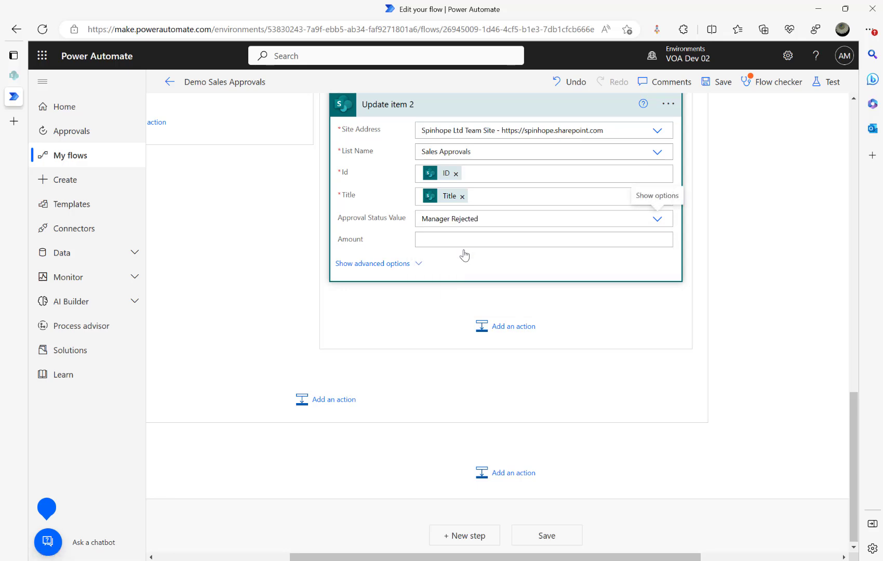
left_click(716, 82)
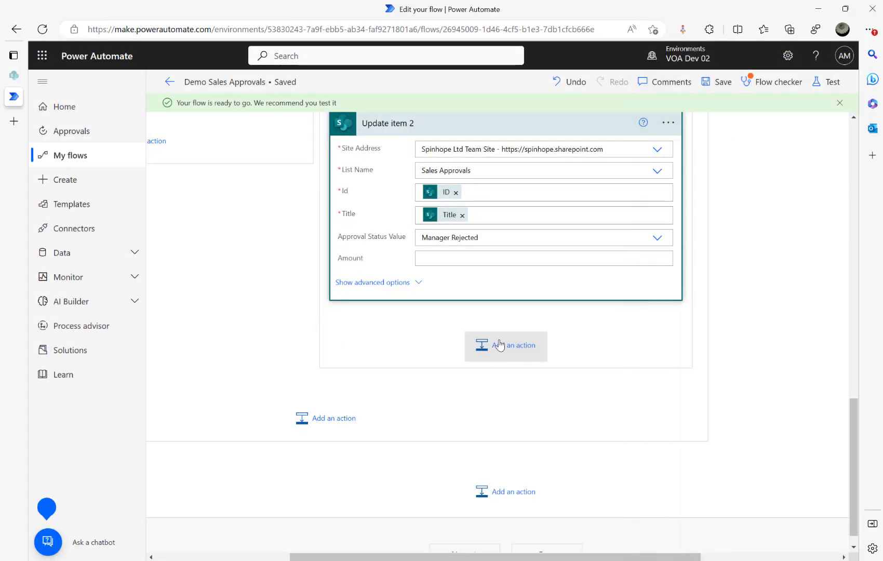
Add a Set variable action after Update item 2 in the If no branch of Condition 2
left_click(499, 344)
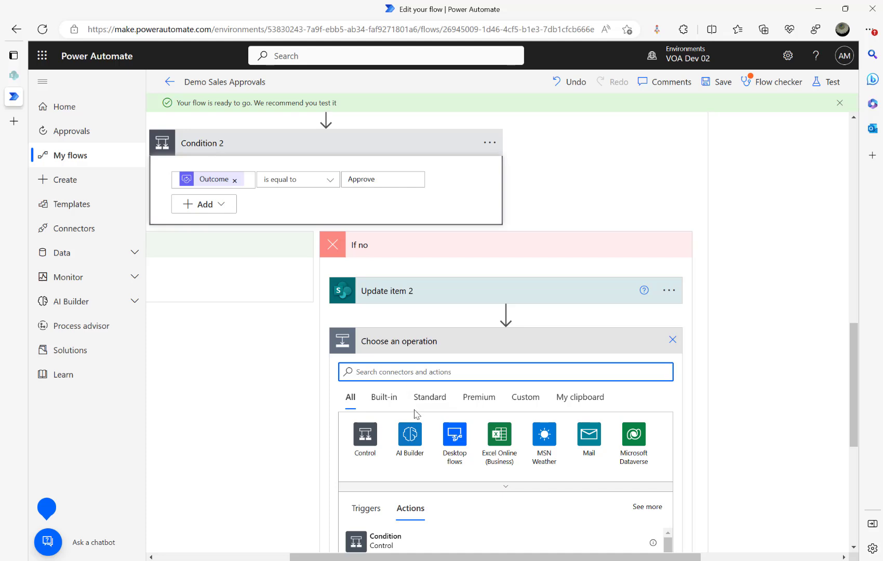
type("set v")
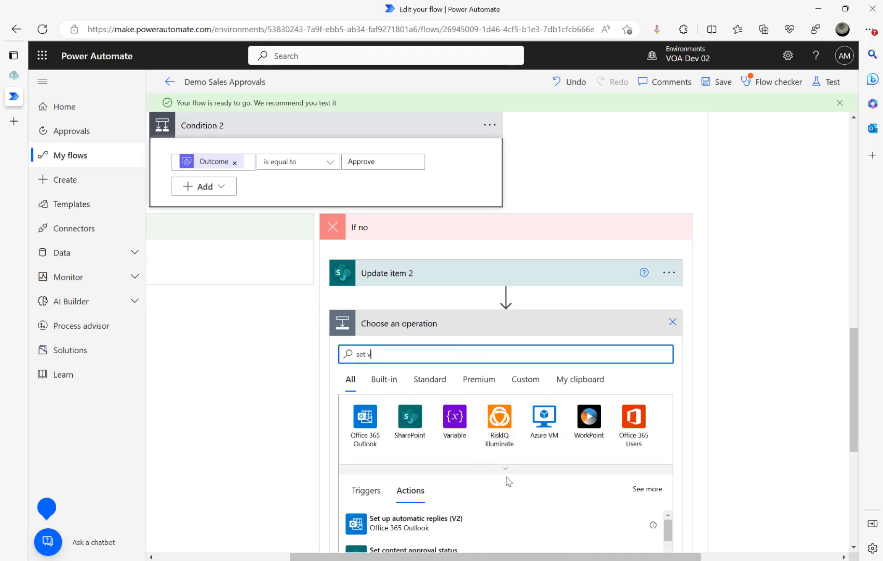
scroll(475, 376, "down", 3)
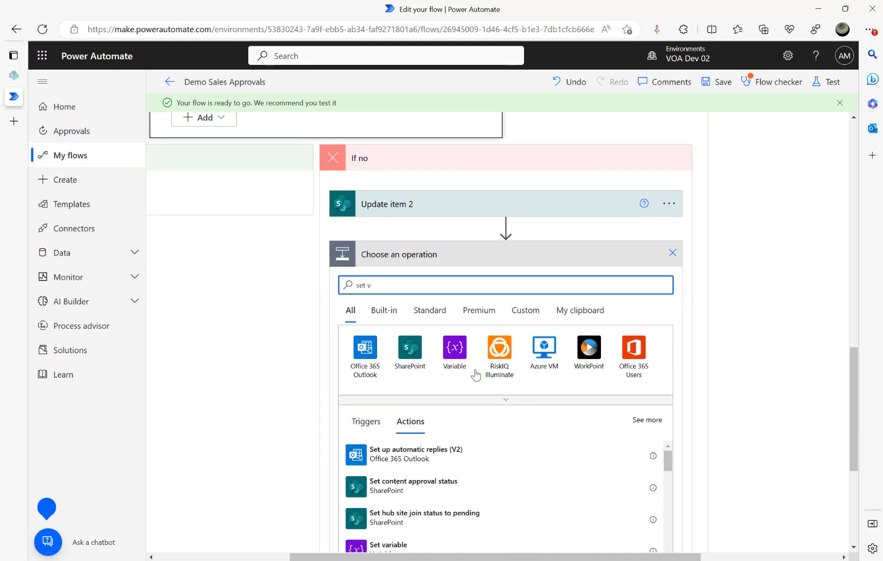
left_click(410, 485)
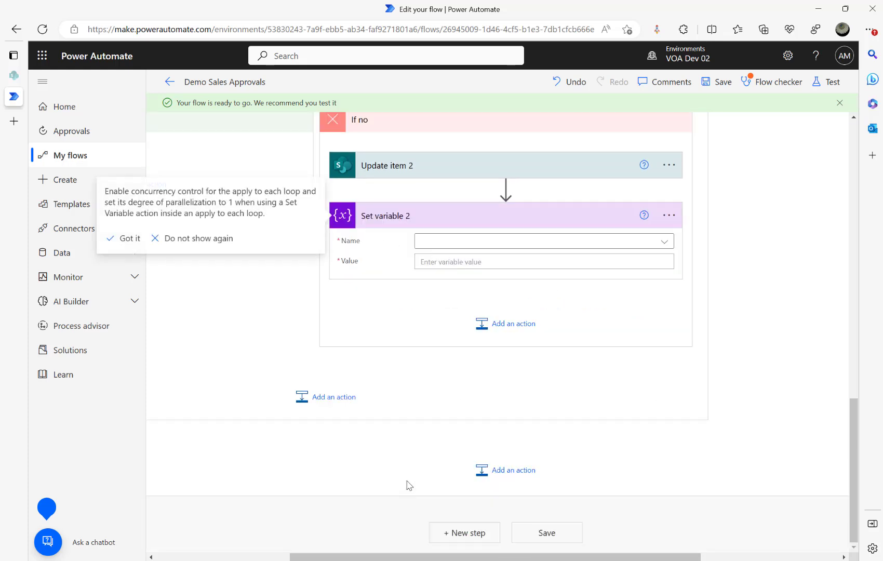
Configure the new Set variable action to set IsRejected to the expression true
left_click(486, 250)
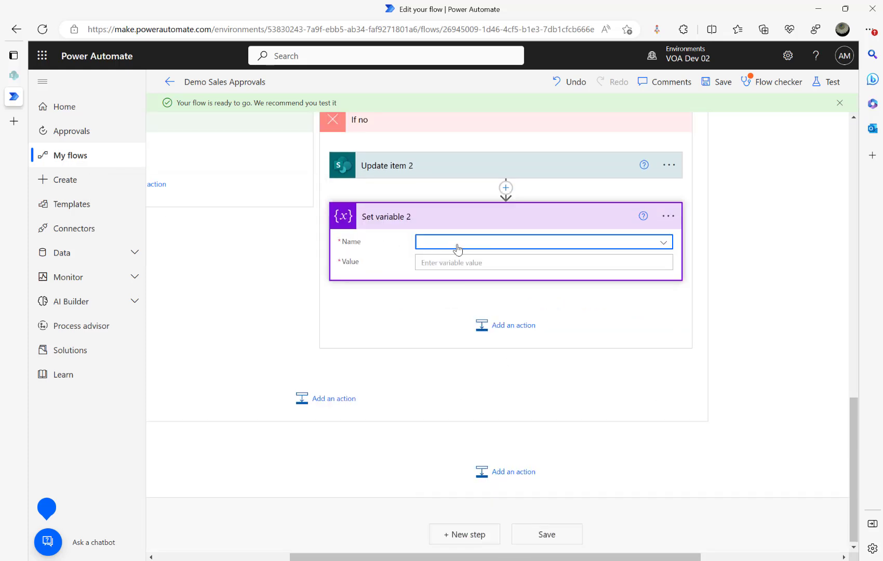
left_click(457, 249)
left_click(441, 282)
left_click(470, 260)
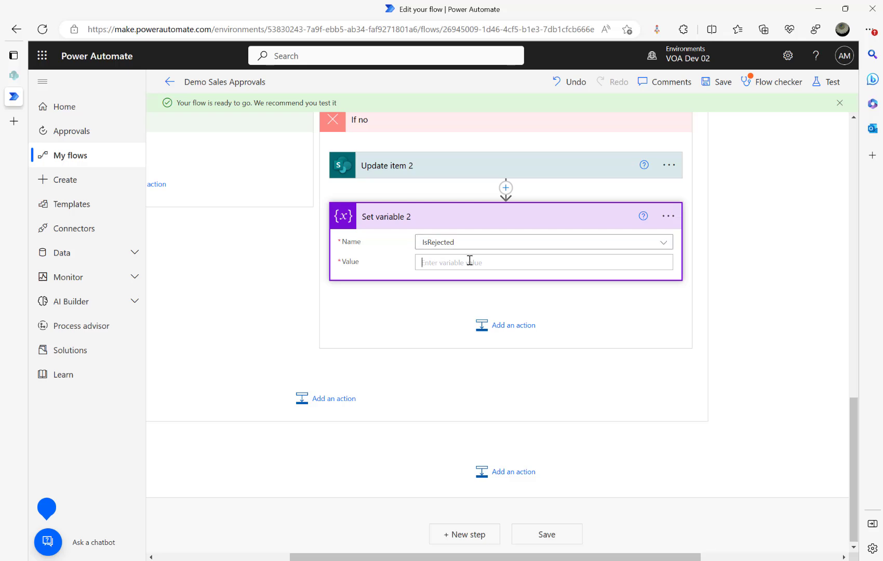
left_click(744, 291)
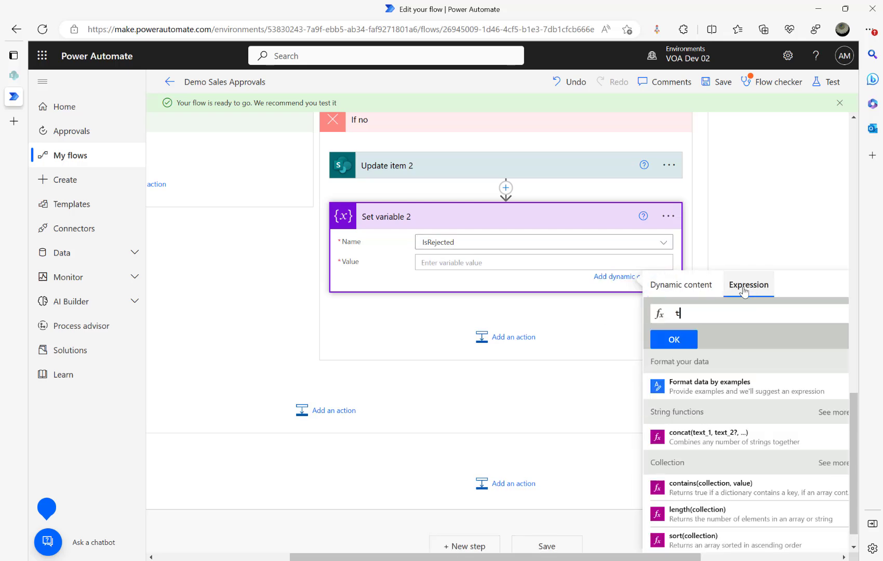
type("true")
left_click(672, 339)
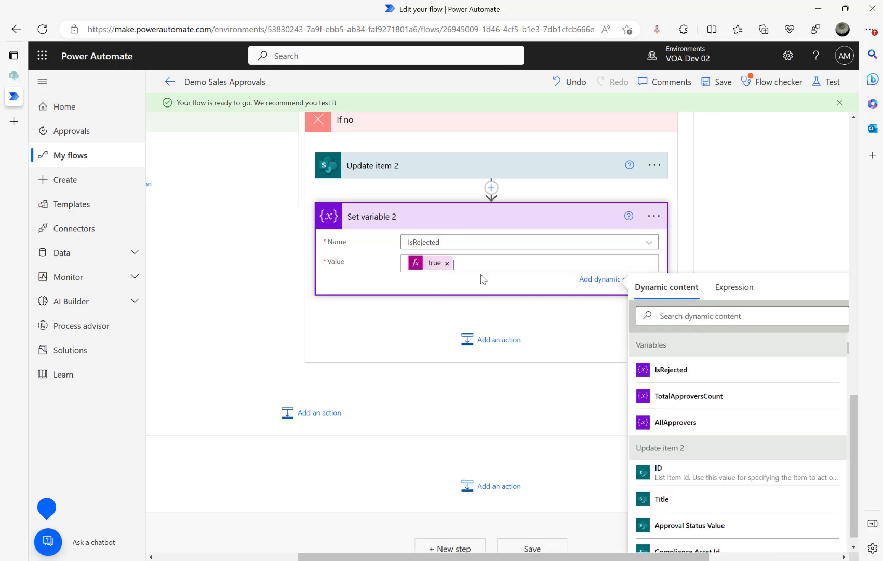
Save the flow and close the Flow checker
left_click_drag(436, 557, 345, 548)
left_click(726, 83)
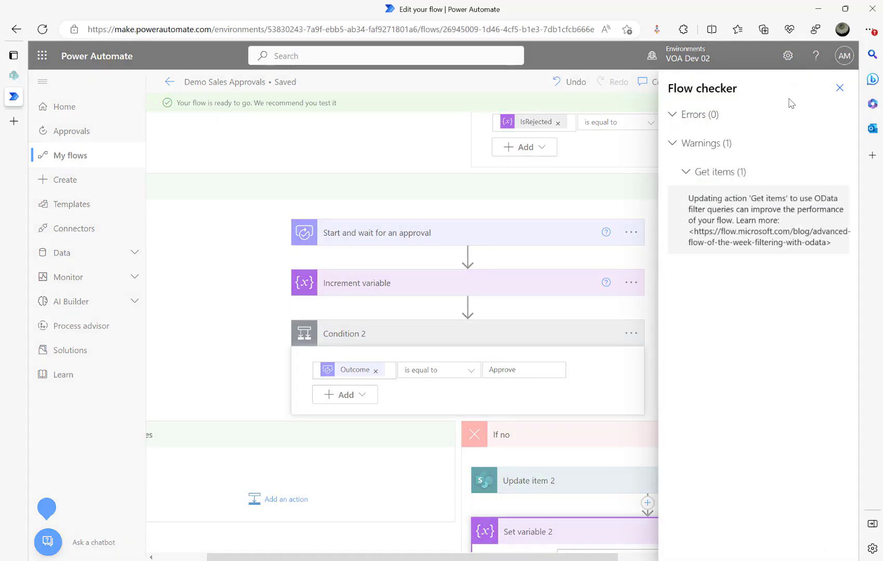
left_click(840, 84)
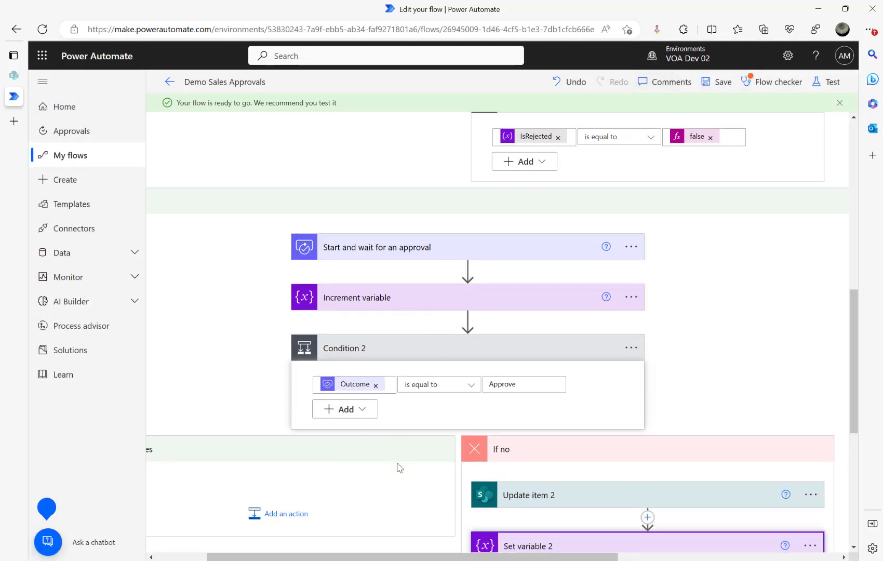
Add a Condition control to the If yes branch of Condition 2
left_click_drag(404, 558, 375, 555)
scroll(609, 310, "up", 3)
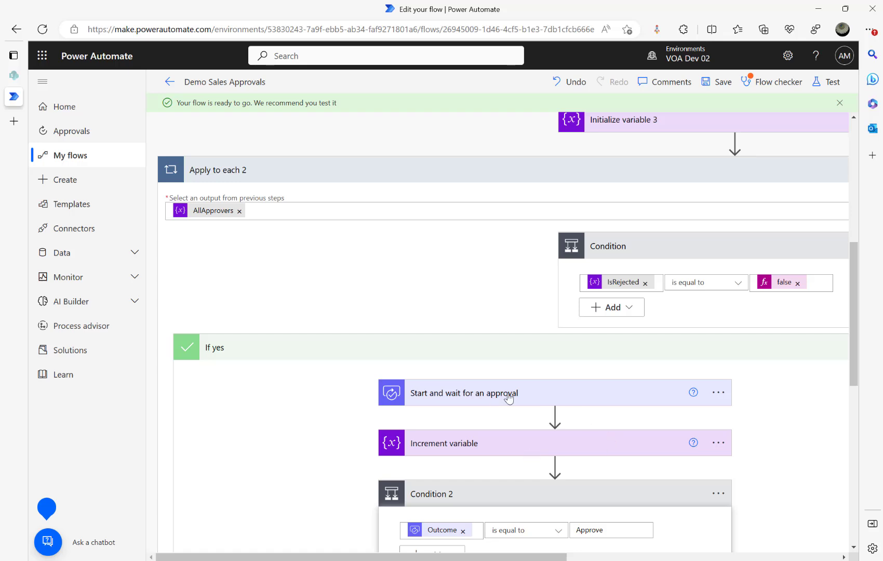
scroll(513, 323, "down", 5)
scroll(502, 327, "down", 4)
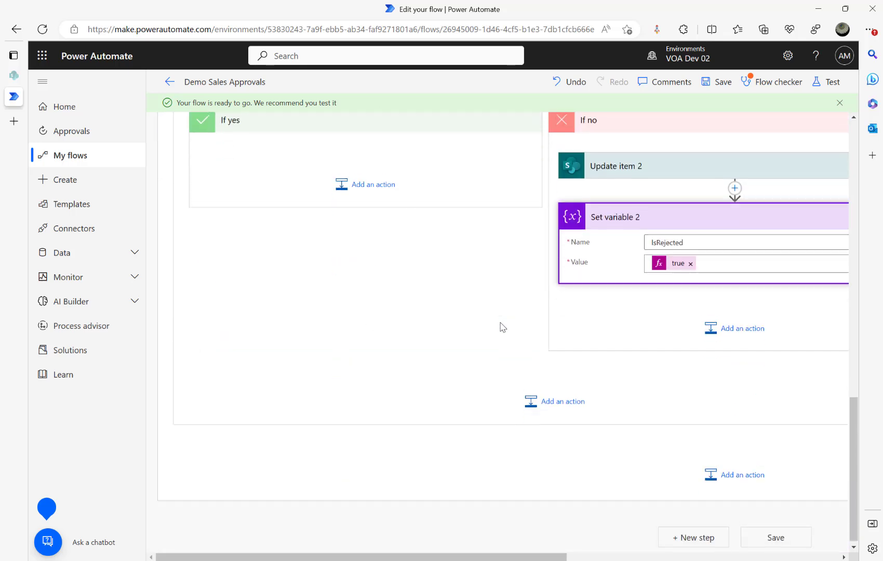
scroll(647, 466, "up", 2)
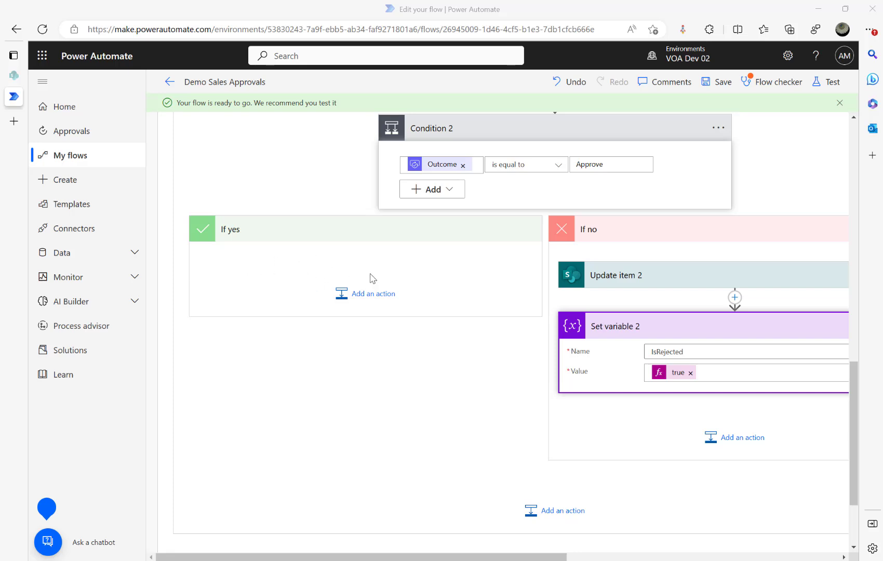
scroll(370, 278, "up", 2)
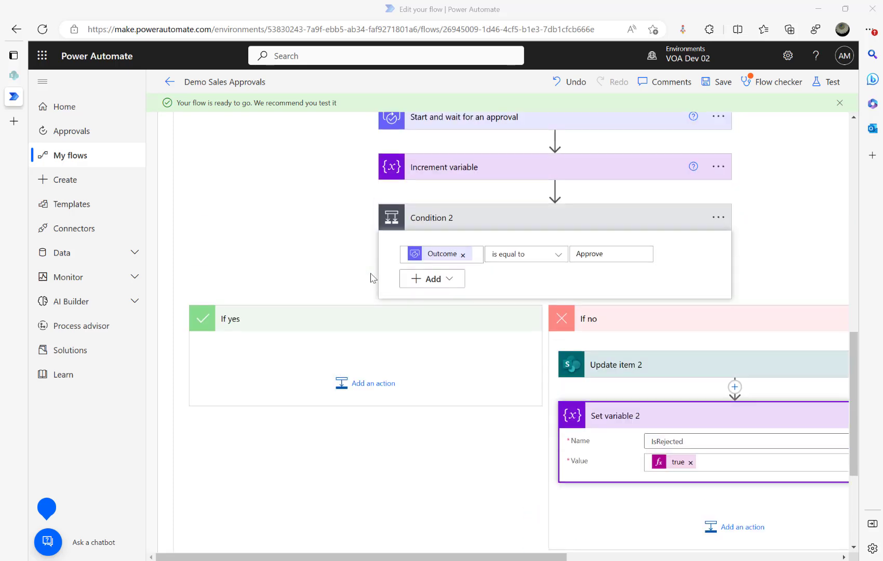
left_click(354, 383)
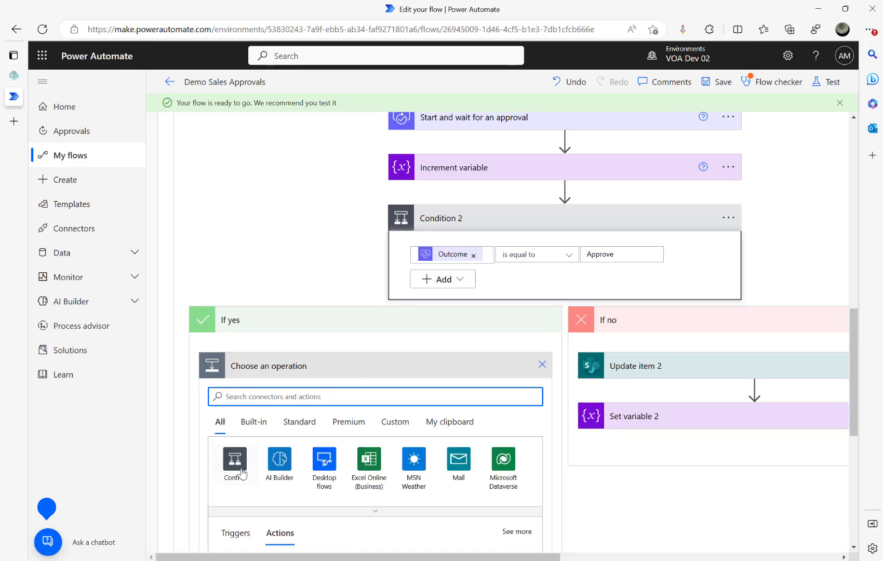
left_click(241, 469)
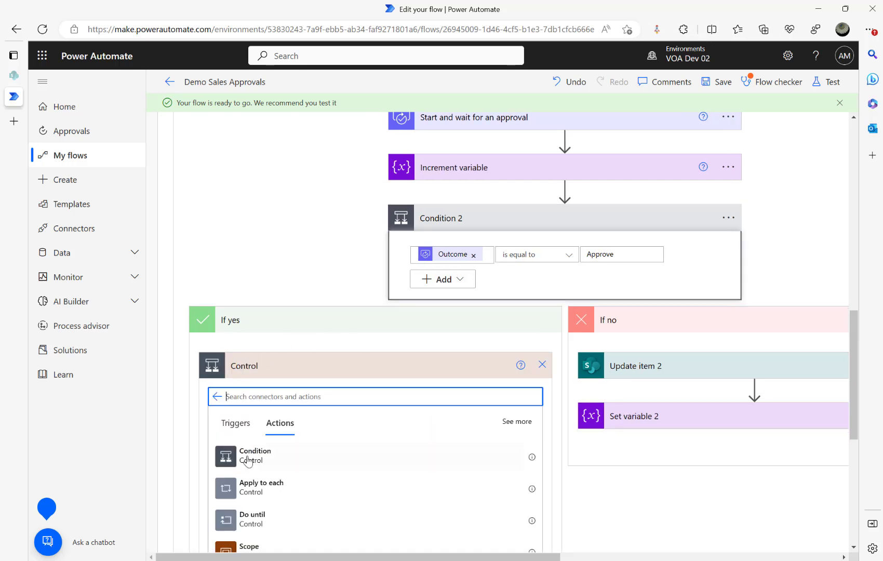
left_click(256, 459)
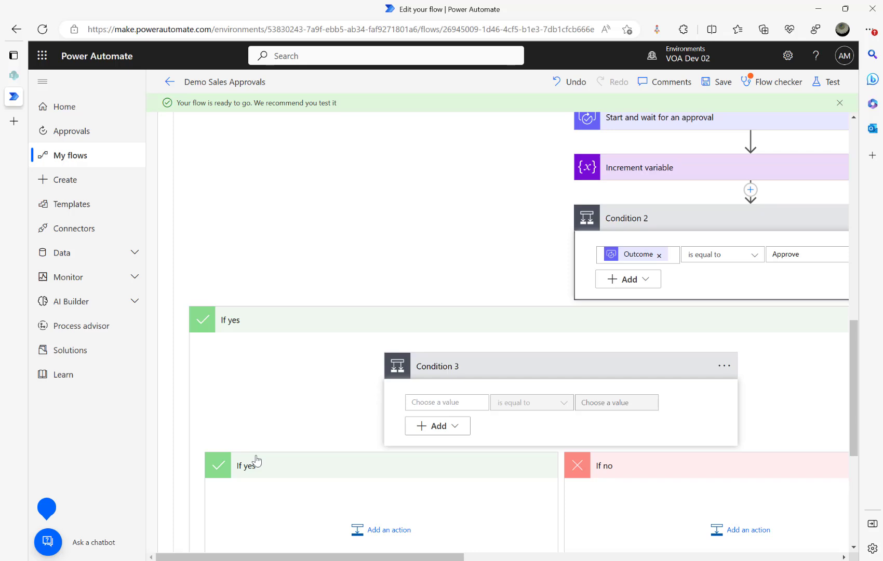
Set Condition 3 to check that TotalApproversCount is equal to the expression length(variables('AllApprovers'))
left_click(459, 401)
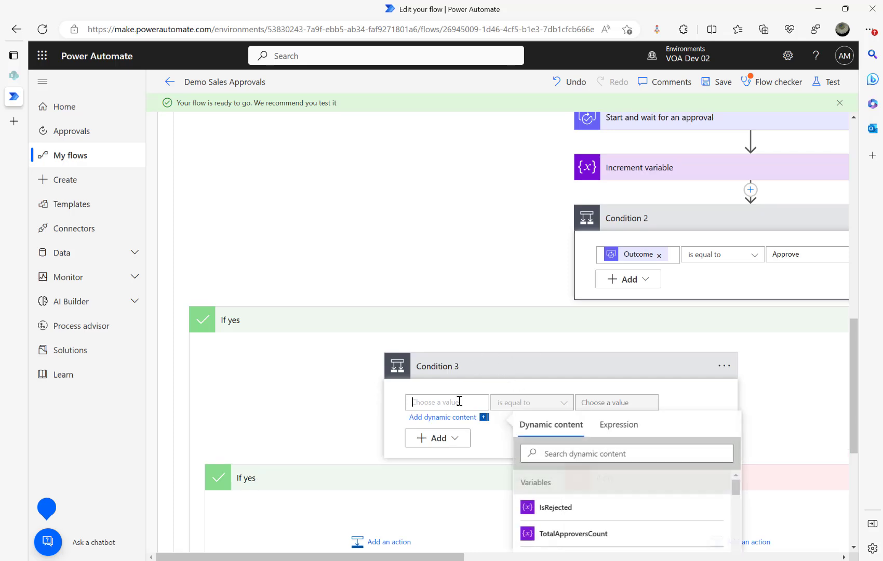
left_click(569, 534)
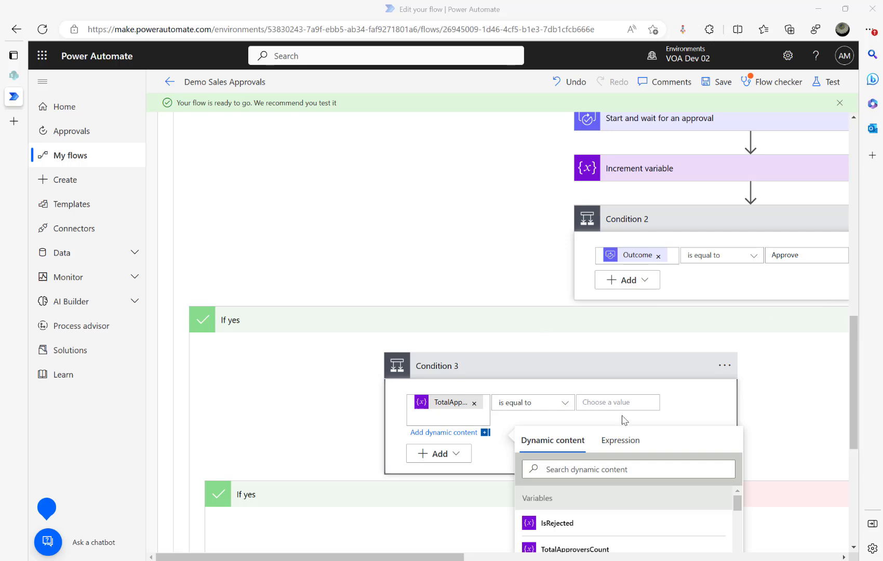
scroll(504, 280, "up", 8)
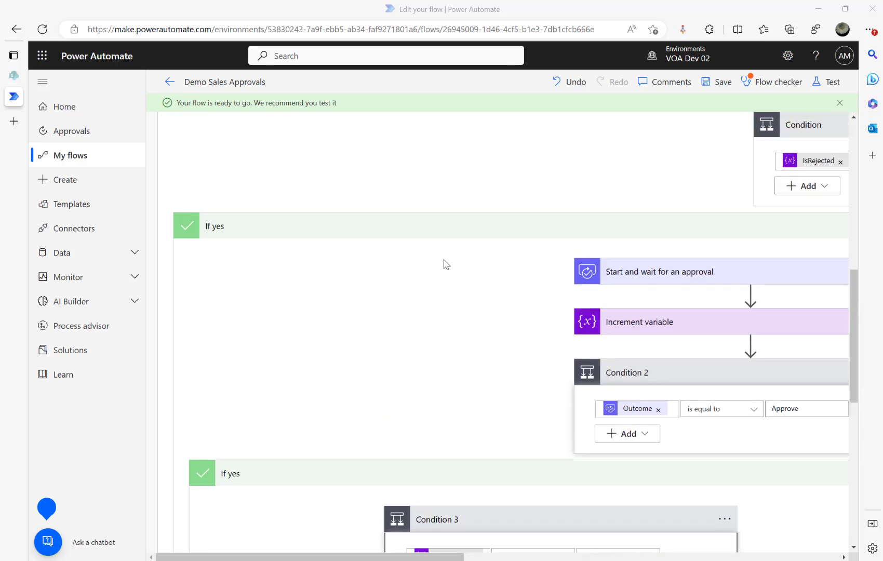
scroll(472, 368, "up", 2)
scroll(493, 374, "down", 4)
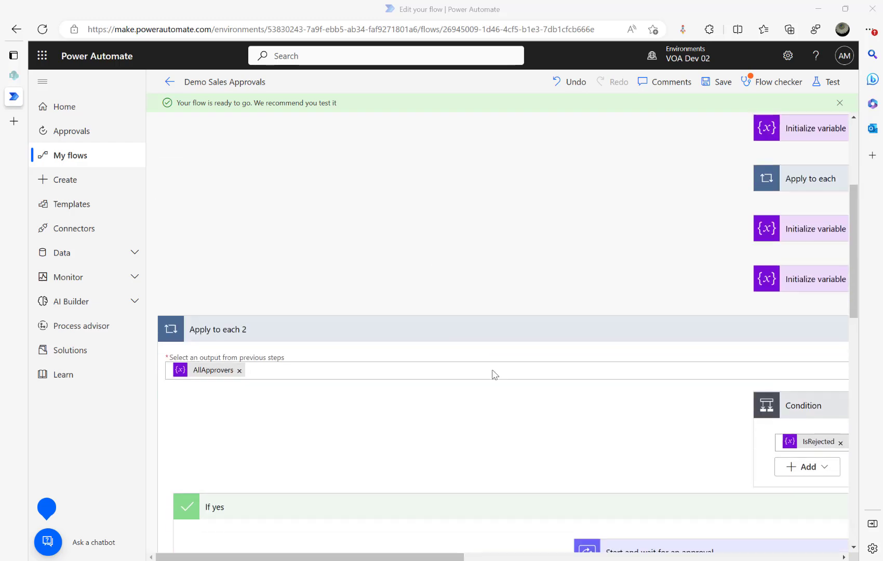
scroll(528, 335, "down", 9)
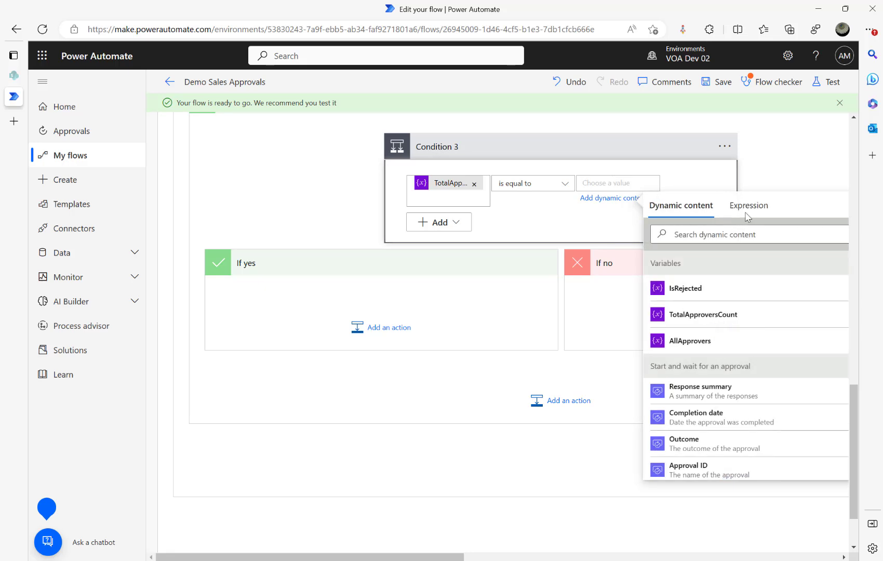
left_click(749, 205)
type("length(variables('AllApprovers'))")
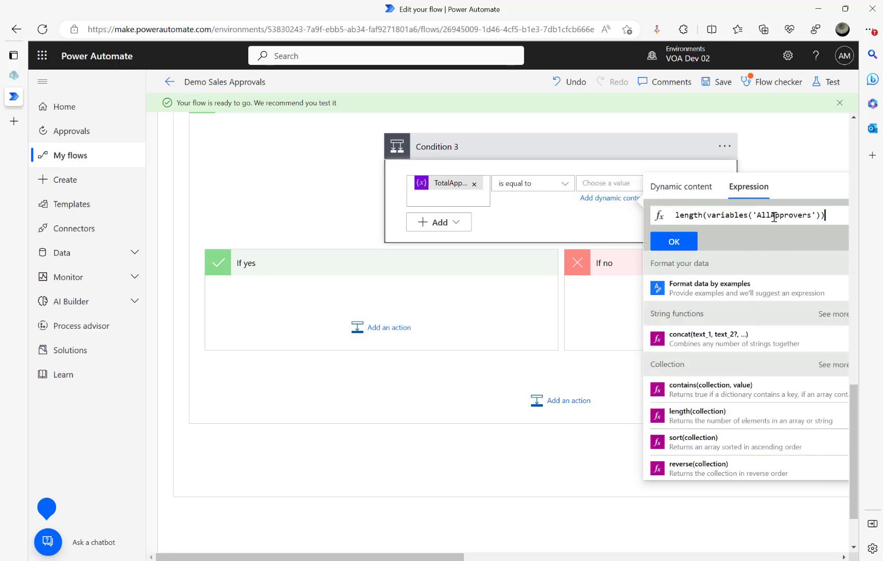
left_click(673, 241)
left_click(546, 90)
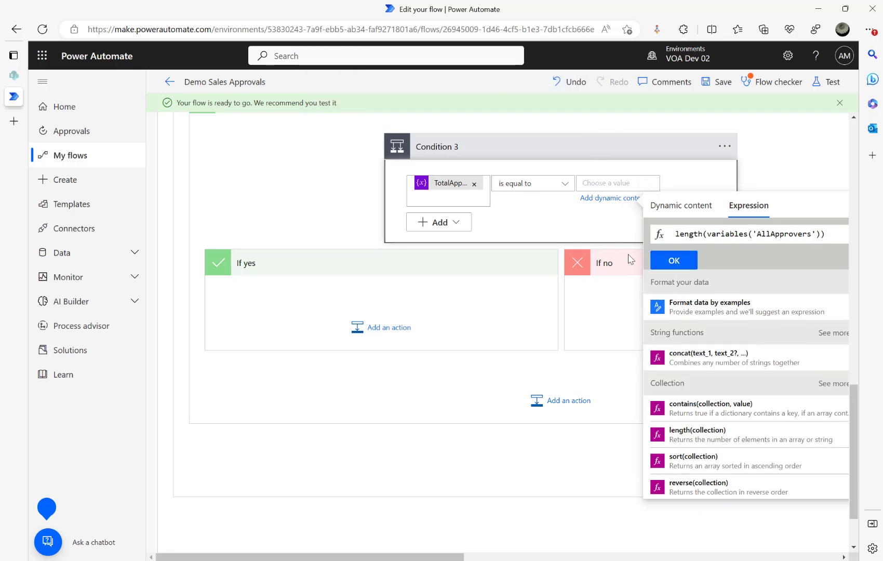
left_click(662, 263)
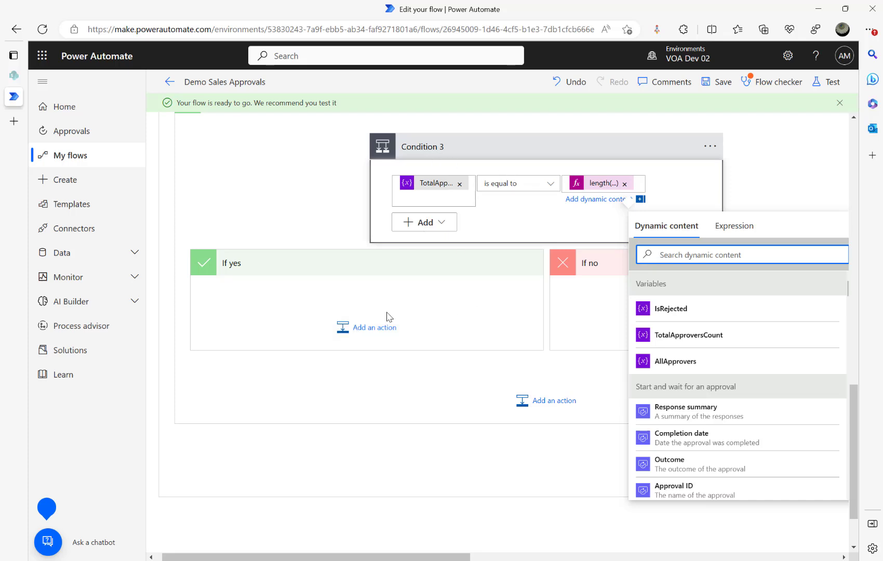
left_click(375, 327)
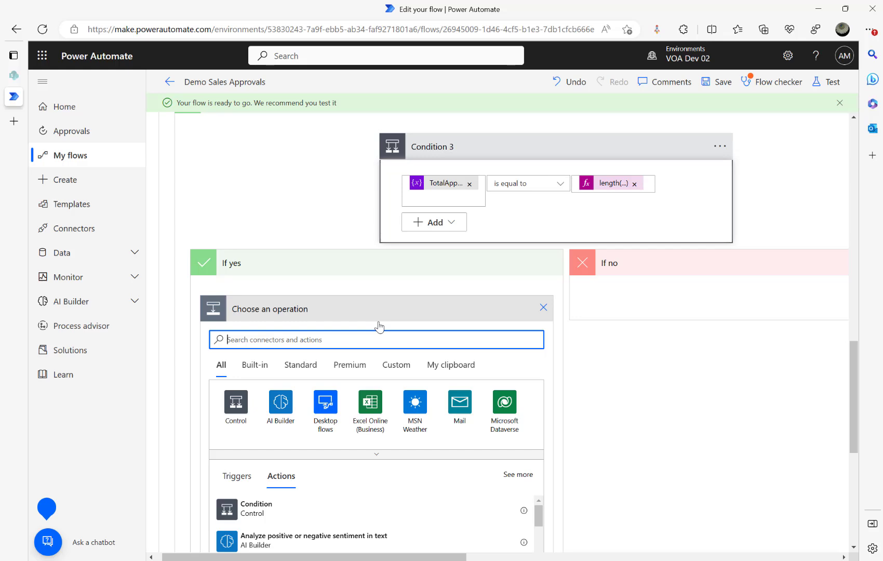
type("update ti")
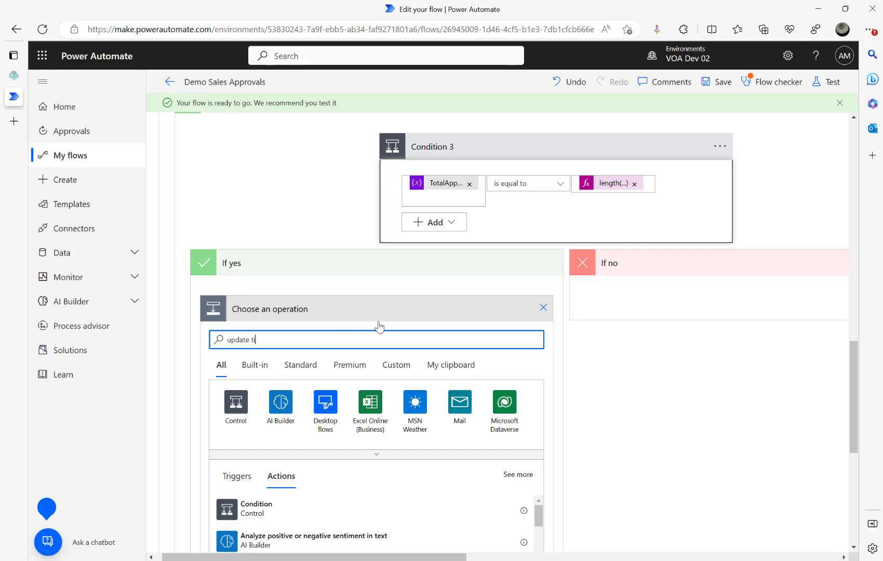
key("BackSpace")
key("BackSpace")
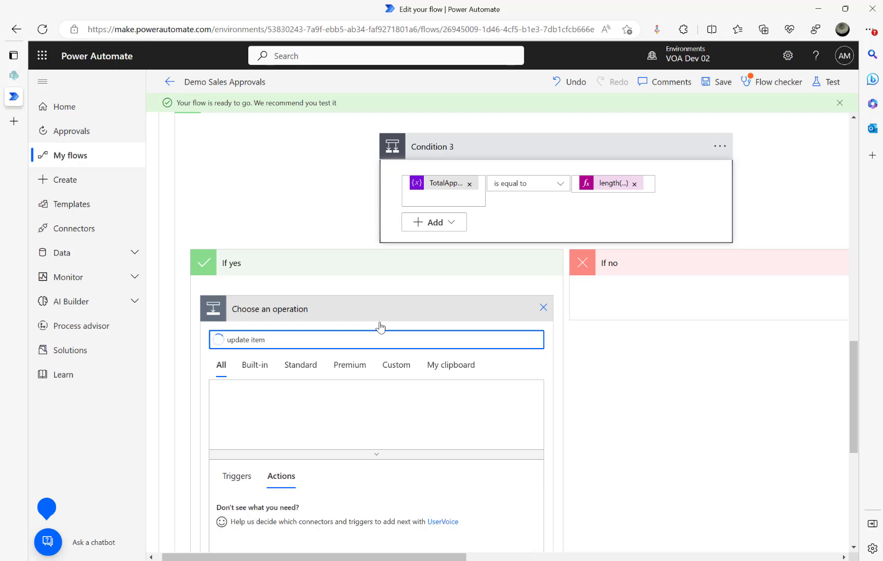
scroll(364, 374, "down", 2)
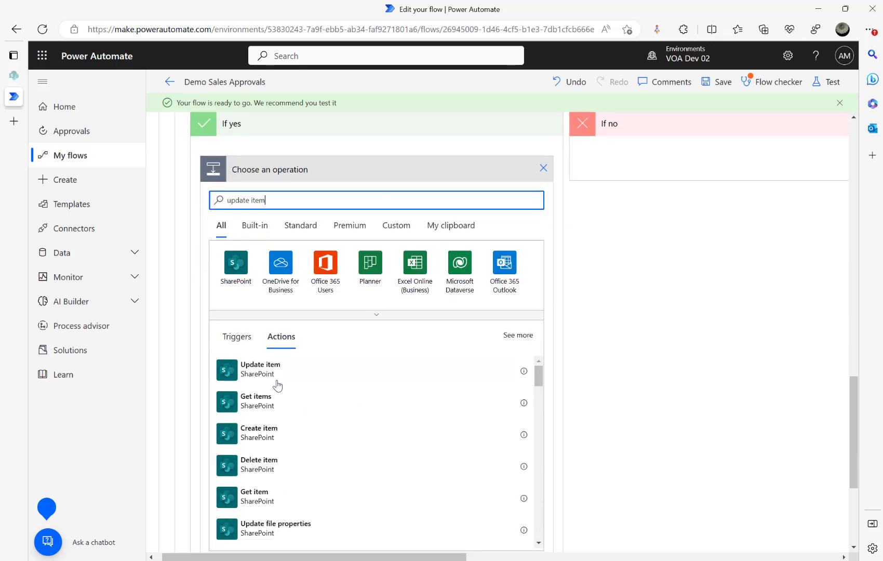
left_click(544, 167)
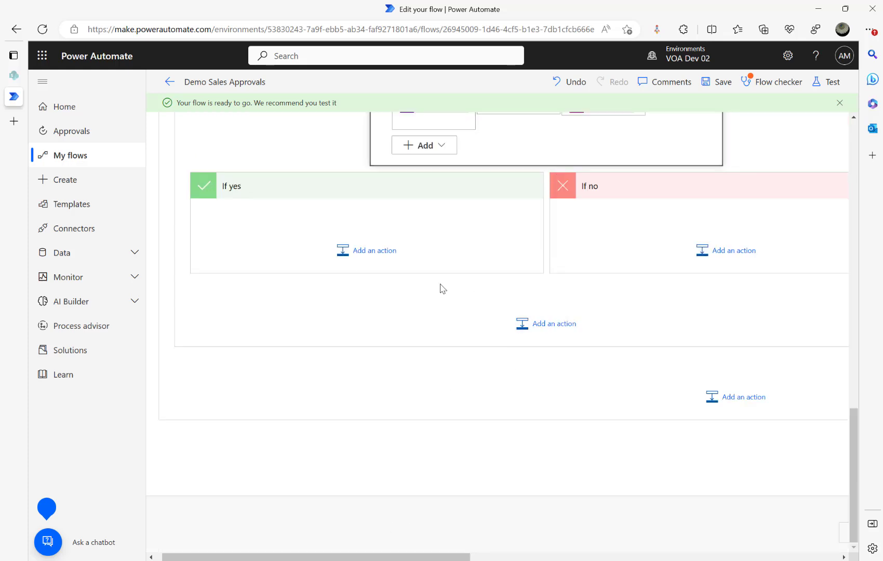
Try to paste a copy of Update item 2 from the clipboard into the If yes branch of Condition 3
scroll(441, 289, "up", 5)
left_click_drag(436, 556, 751, 556)
left_click(588, 239)
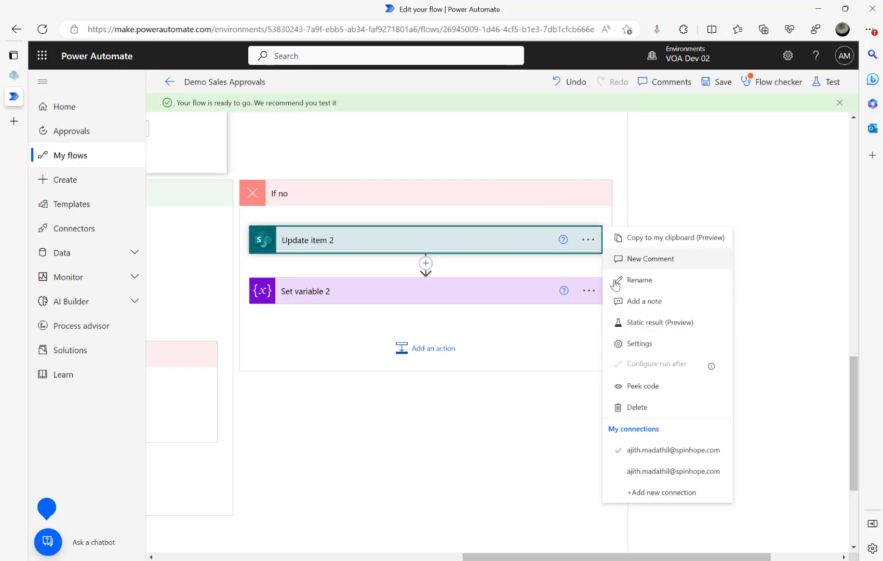
left_click_drag(552, 557, 197, 543)
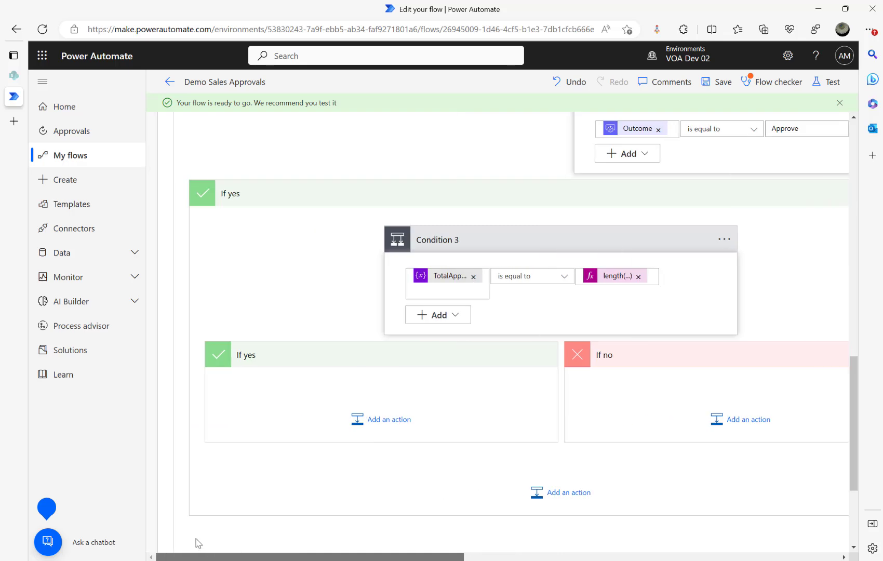
left_click(368, 432)
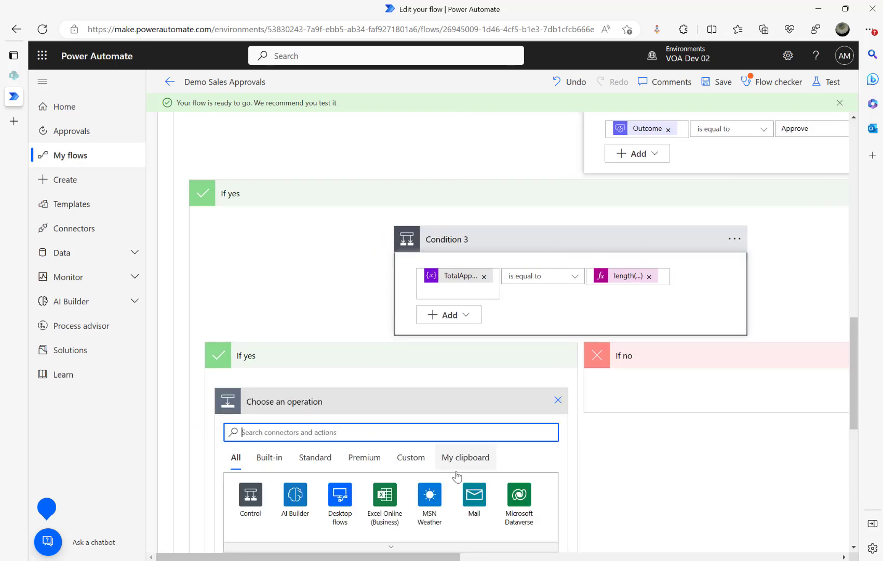
left_click(474, 457)
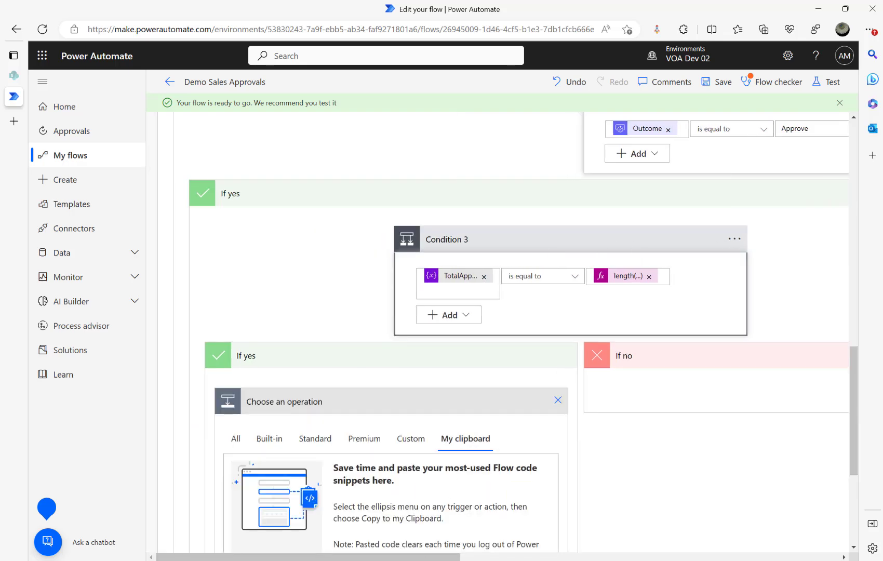
left_click_drag(257, 556, 574, 458)
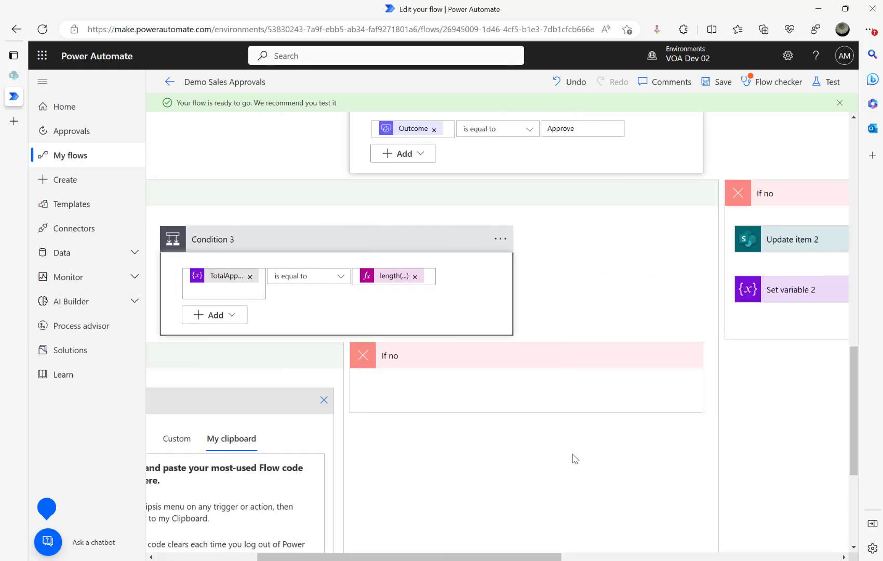
left_click(323, 400)
Copy Update item 2 to the clipboard and paste it as an action in the If yes branch of Condition 3
left_click_drag(450, 556, 684, 554)
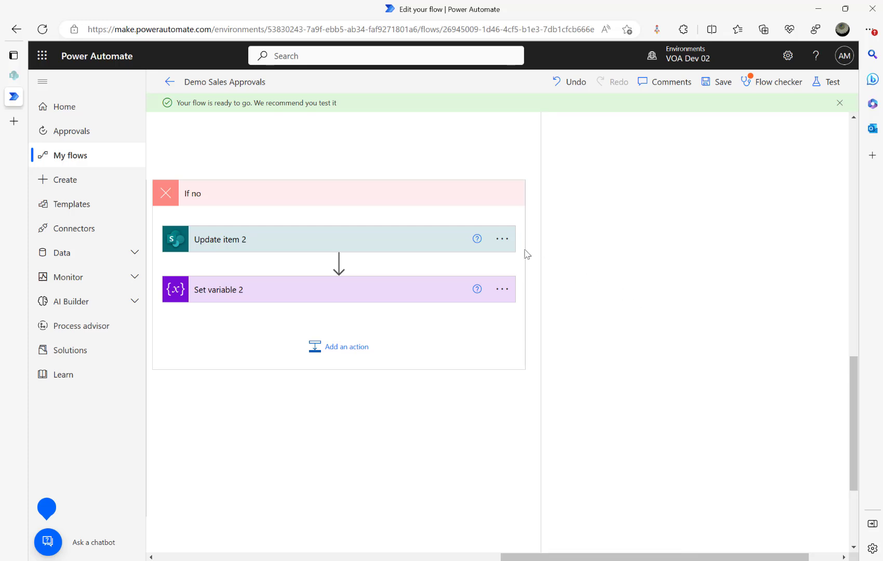
left_click(505, 242)
left_click(575, 238)
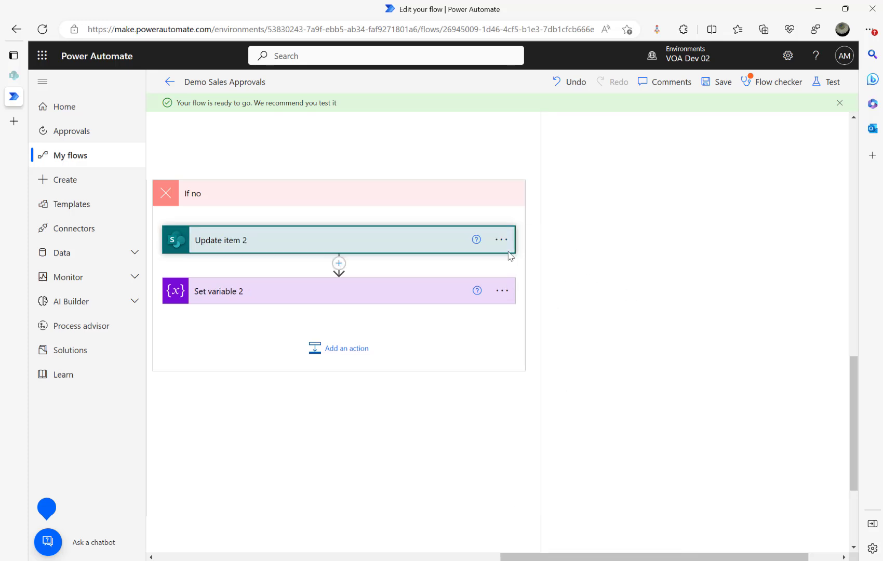
left_click_drag(538, 557, 242, 545)
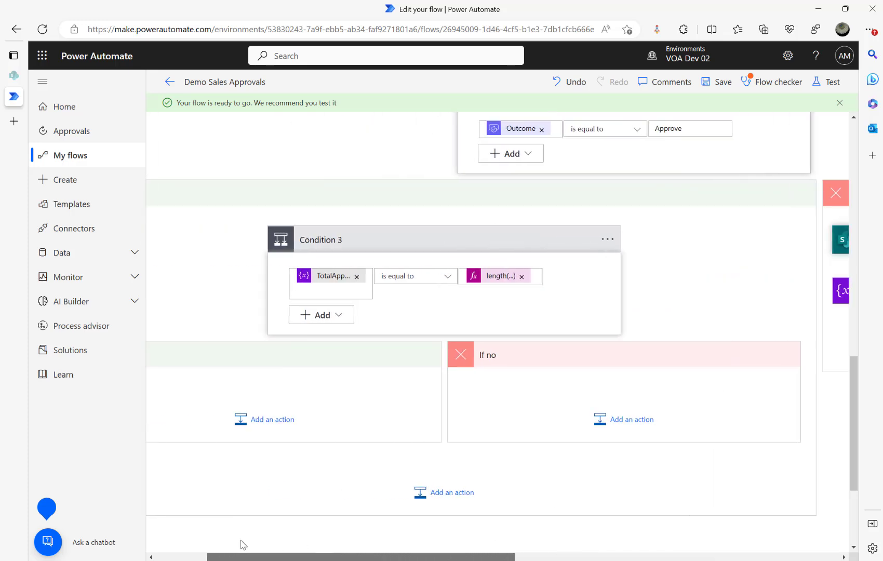
left_click(297, 418)
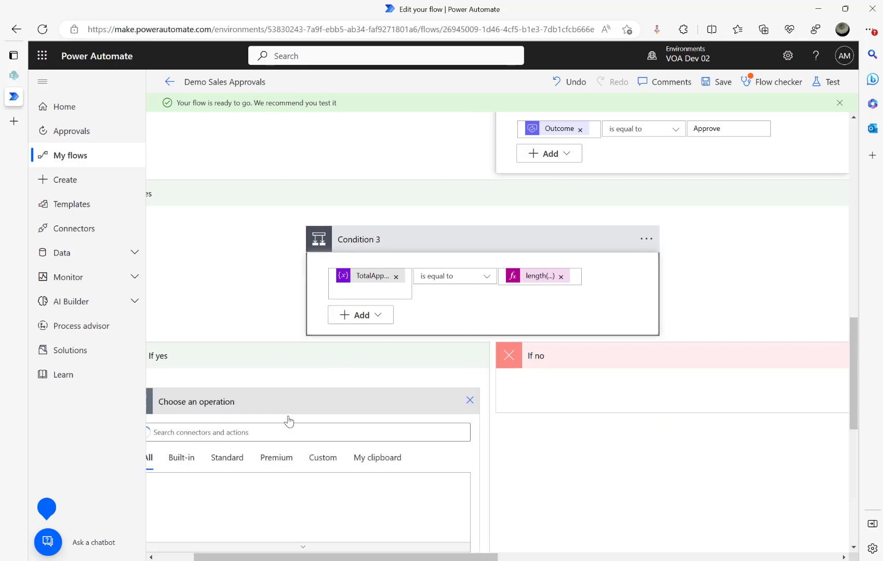
left_click(184, 475)
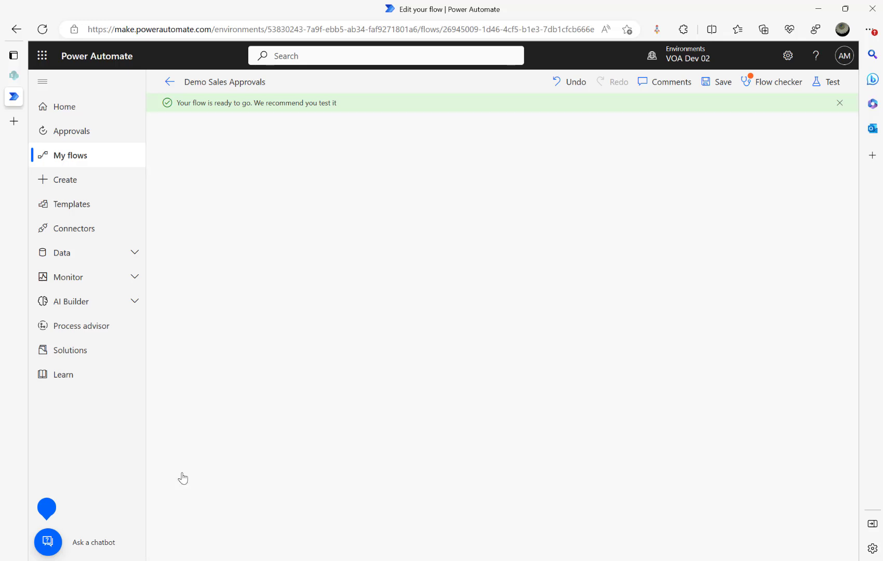
Expand Apply to each 2 and its nested Condition, Condition 2 and Condition 3 to reach the pasted Update item action
scroll(304, 364, "down", 2)
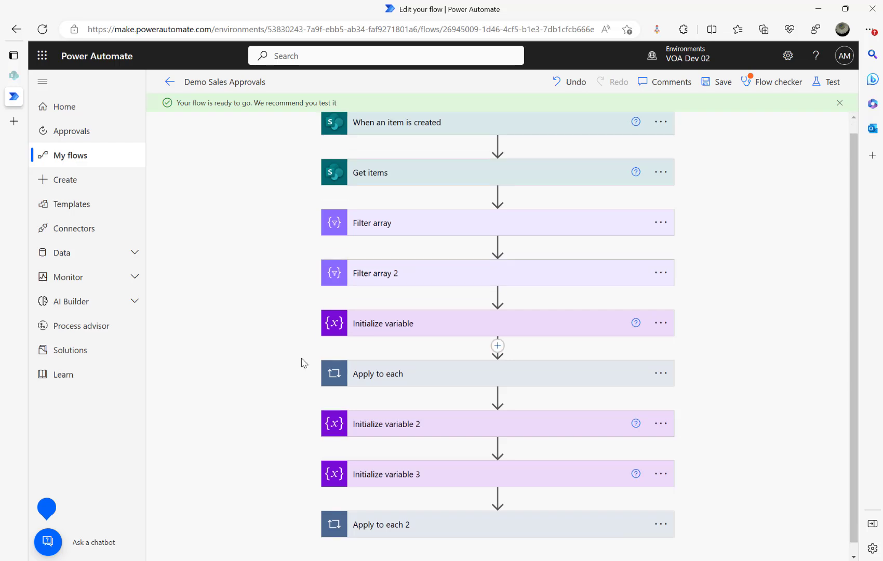
left_click(429, 492)
scroll(472, 440, "down", 3)
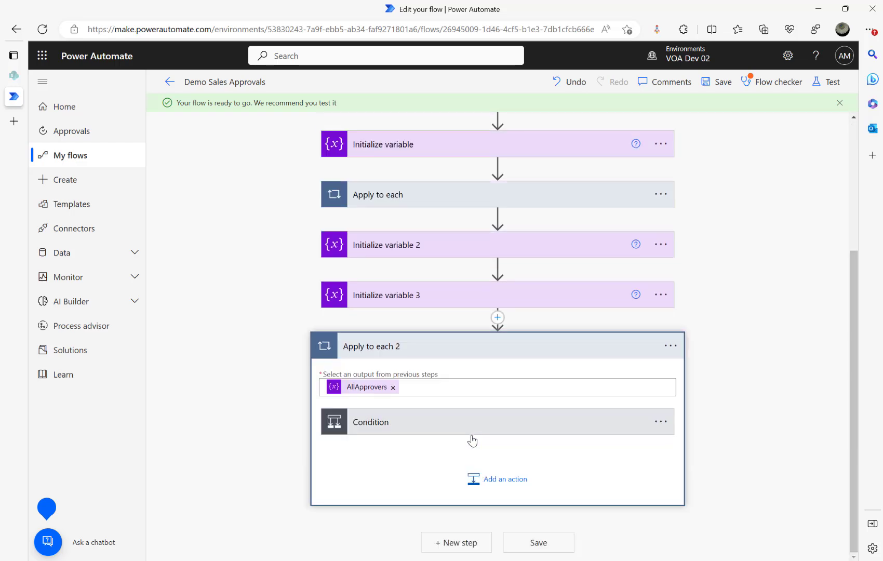
left_click(416, 426)
scroll(421, 425, "down", 5)
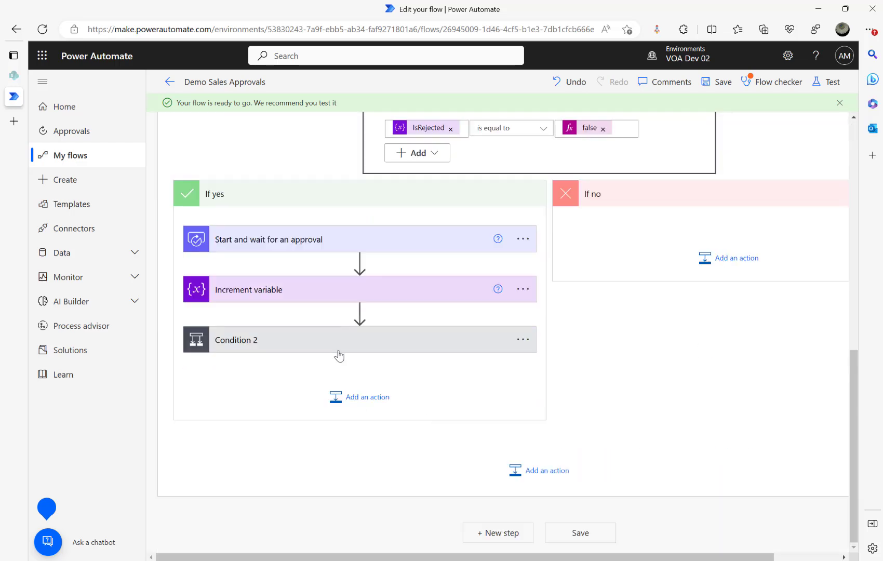
left_click(315, 337)
scroll(317, 338, "down", 3)
scroll(319, 338, "down", 3)
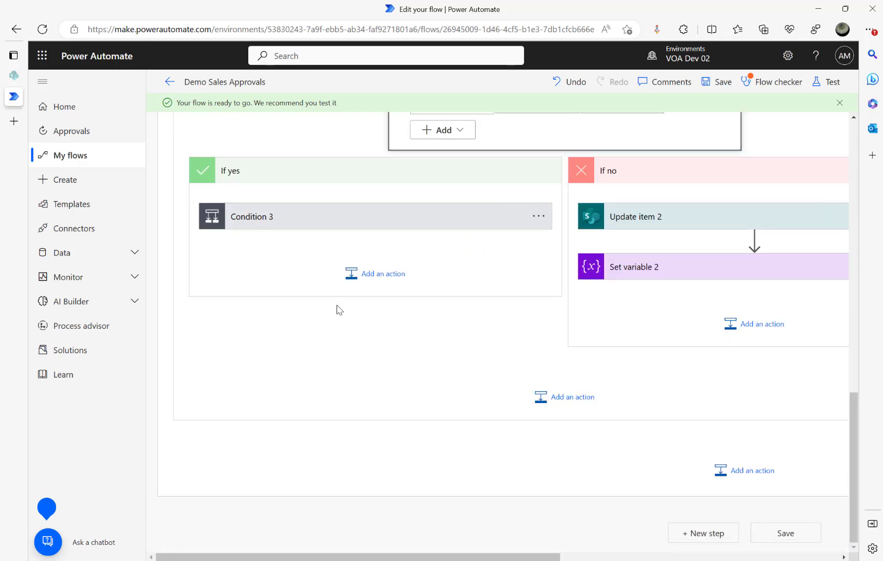
left_click(347, 226)
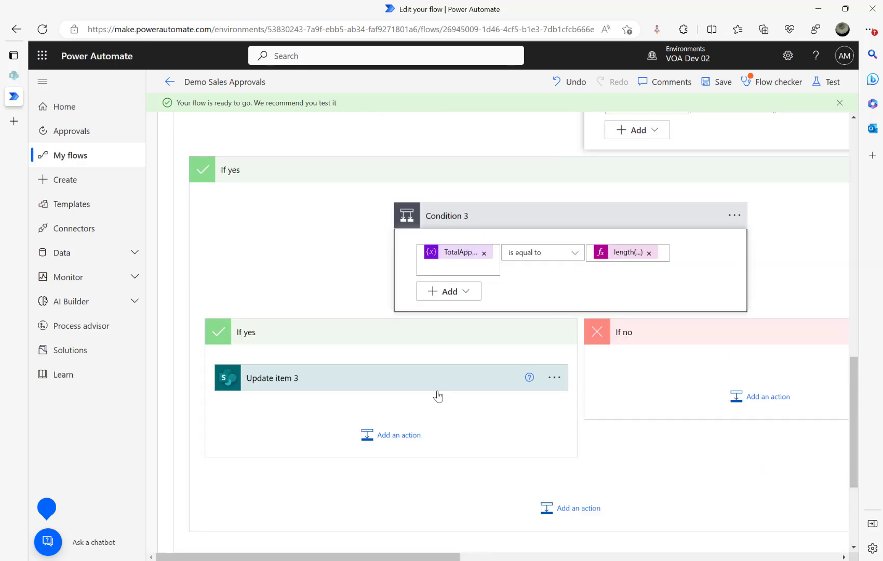
Expand Update item 3 in the If yes branch of Condition 3 and set its Approval Status Value to Manager Approved
left_click(381, 383)
scroll(385, 441, "down", 1)
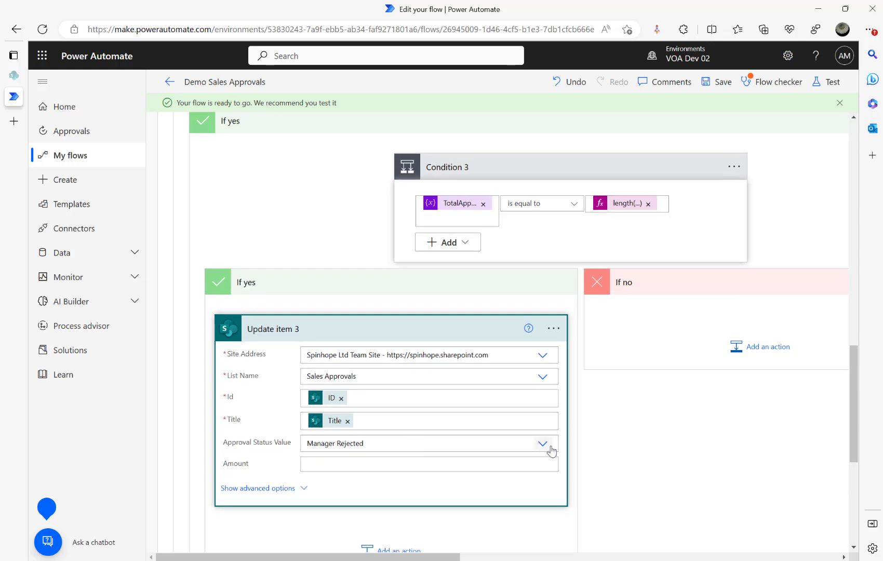
left_click(544, 445)
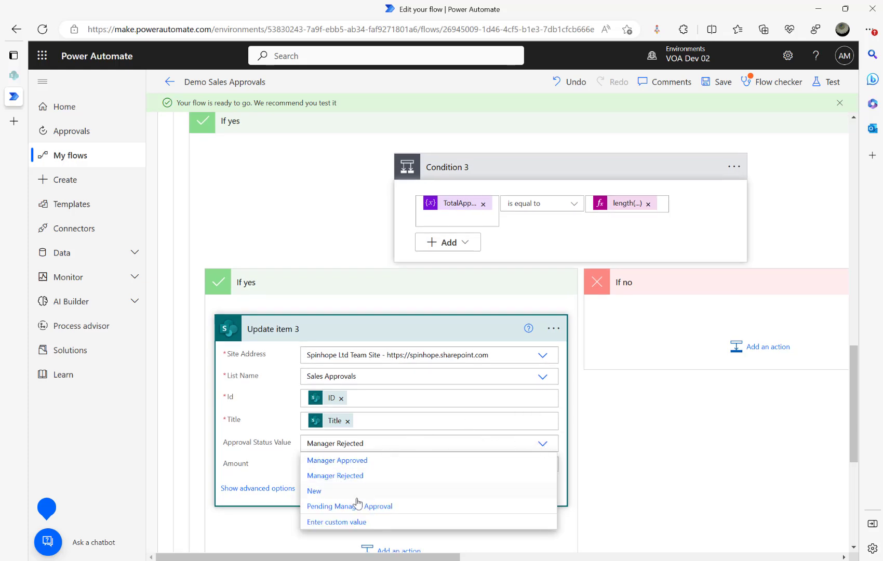
left_click(346, 460)
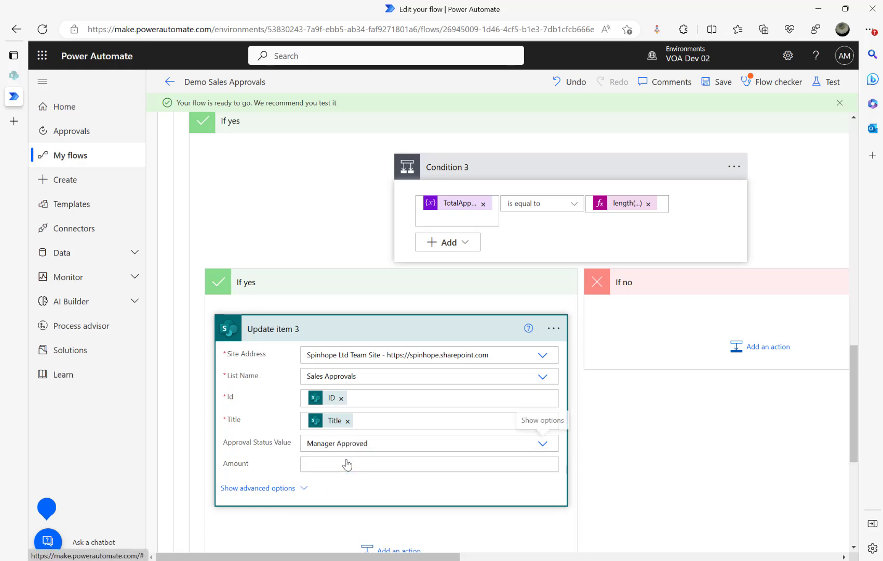
Save the flow, review it for errors and warnings in the Flow checker, and close the checker
left_click(715, 80)
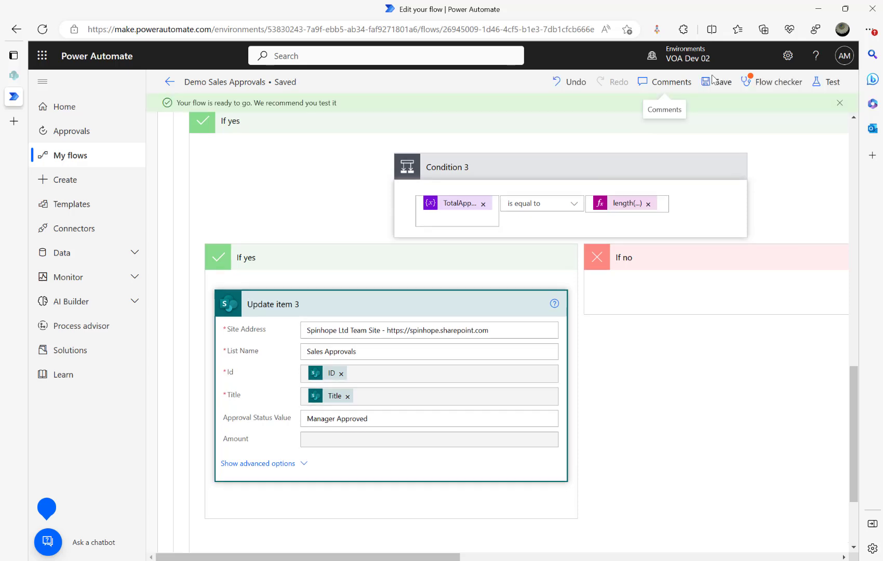
left_click(772, 81)
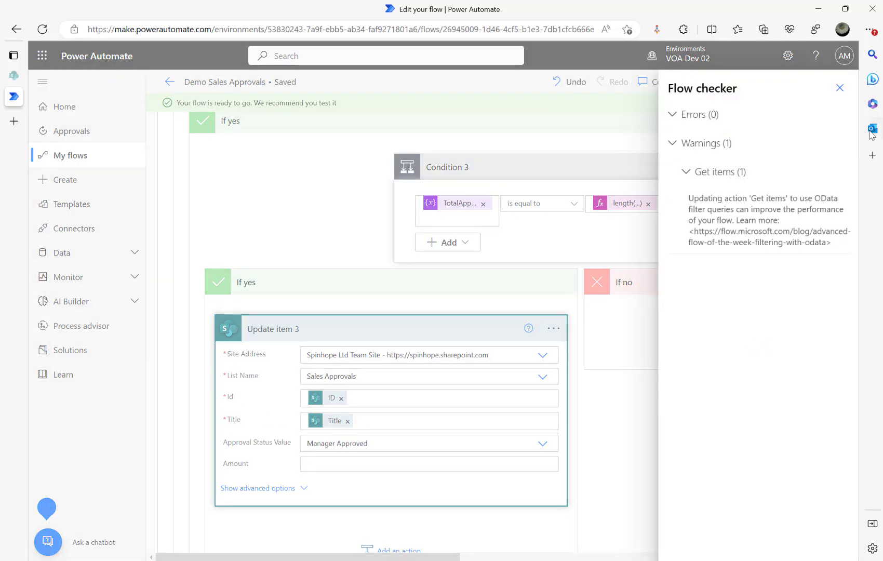
left_click(839, 88)
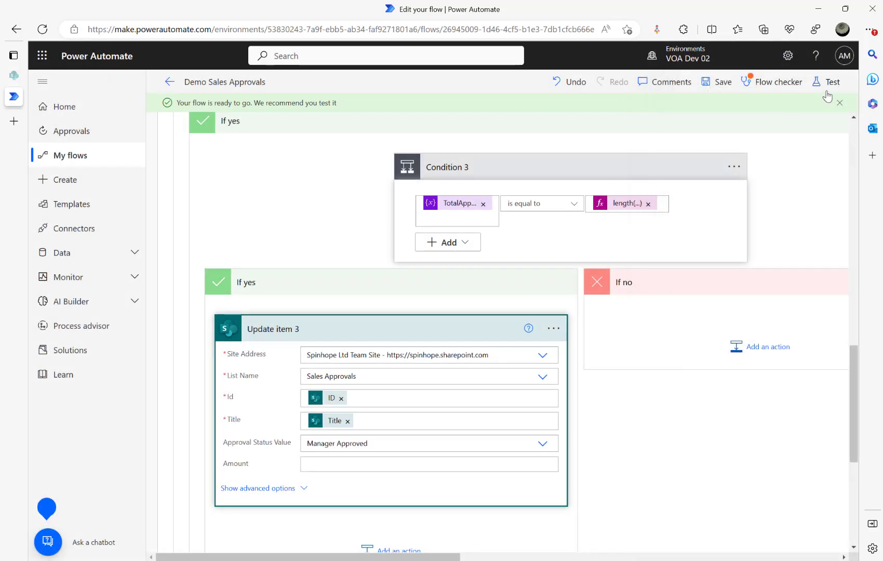
Test the flow automatically with the most recent trigger run from 9 minutes ago, and expand Apply to each 2 in the run
left_click(826, 84)
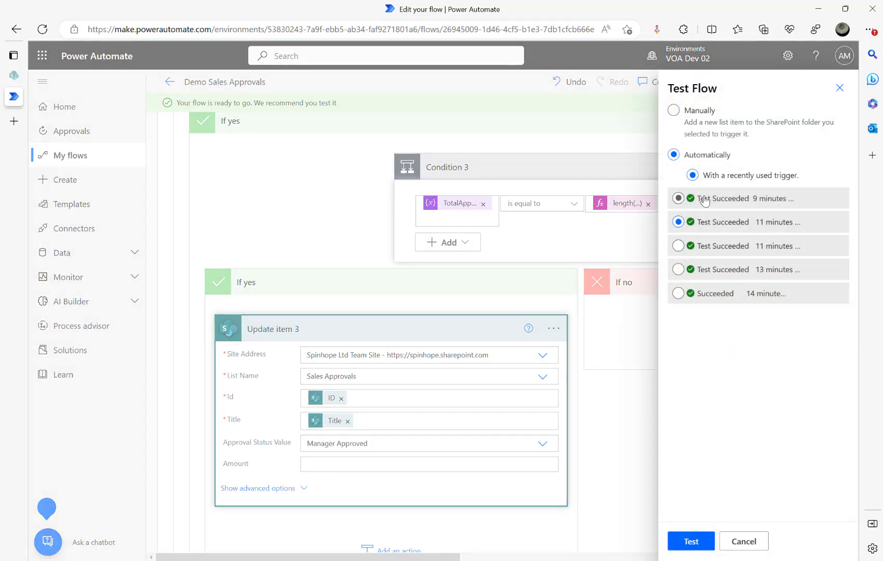
left_click(704, 200)
left_click(688, 543)
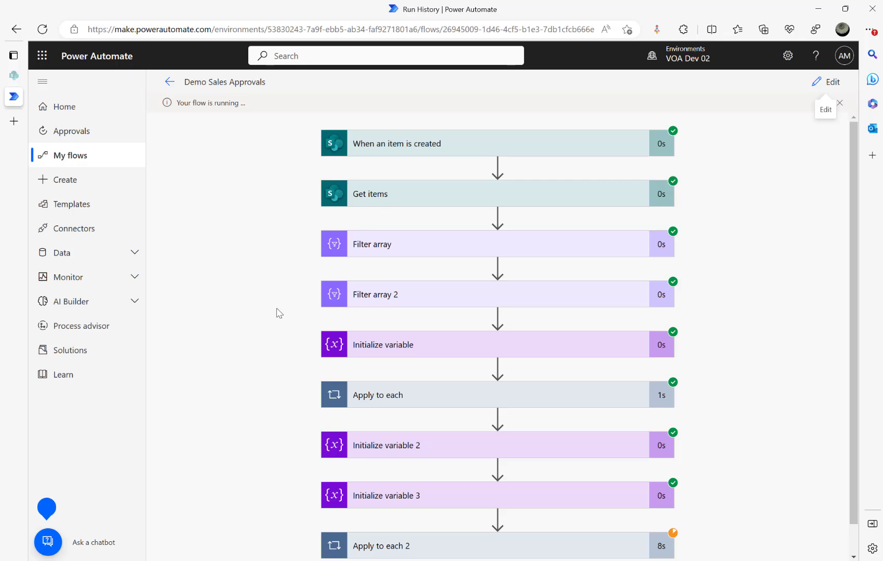
scroll(278, 311, "down", 1)
left_click(424, 514)
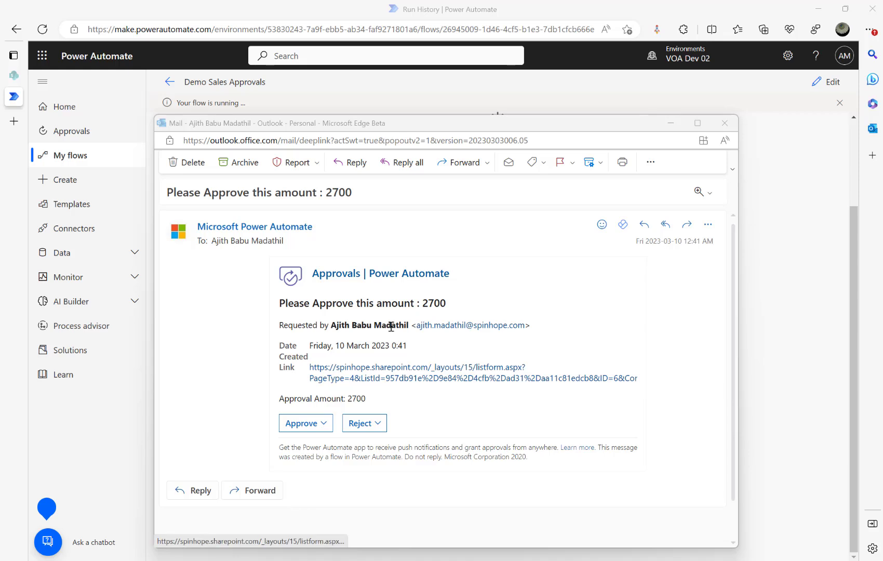
Approve the first approver's emailed request for amount 2700 with the comment Approved, submit it, and close the message
left_click(316, 429)
left_click(333, 332)
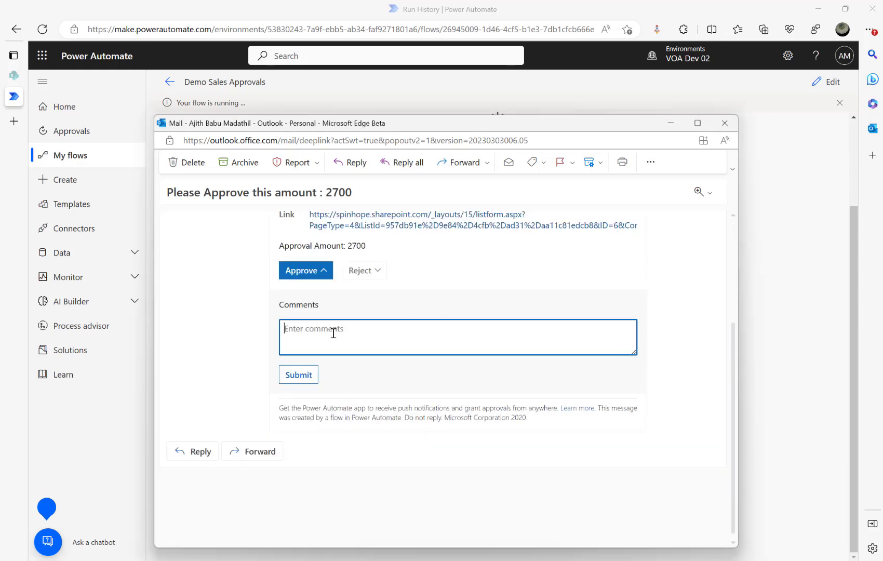
type("Approved")
left_click(299, 376)
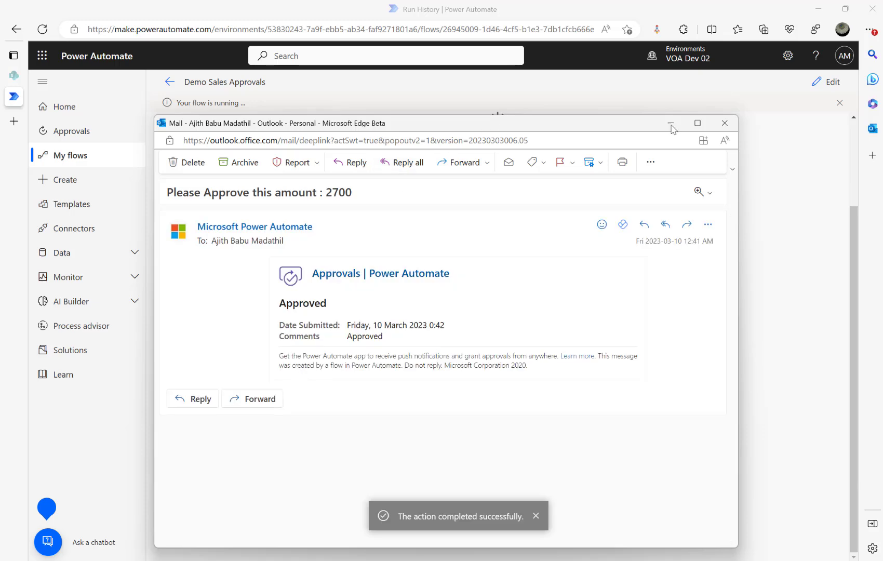
left_click(721, 123)
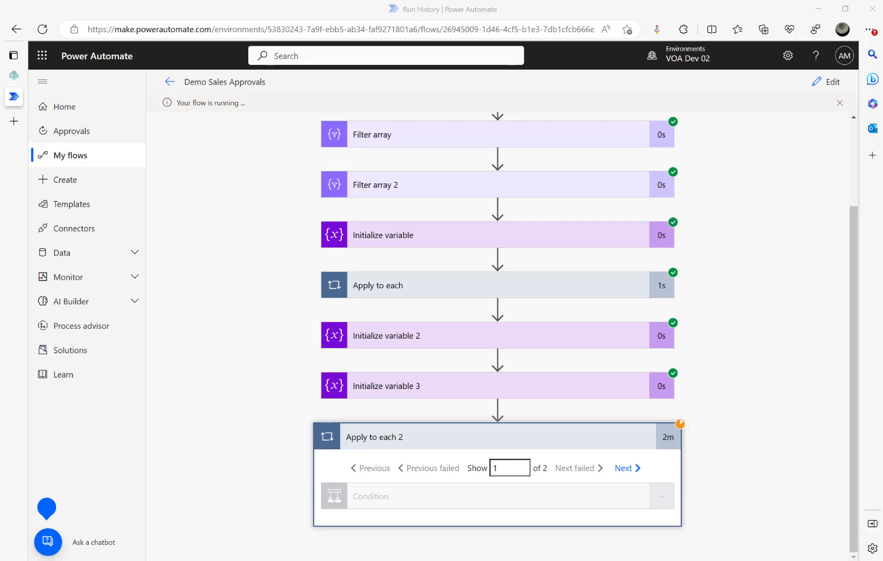
Switch to the second approver's email for amount 2700, submit an approval without a comment, and close the message
key("alt+Tab")
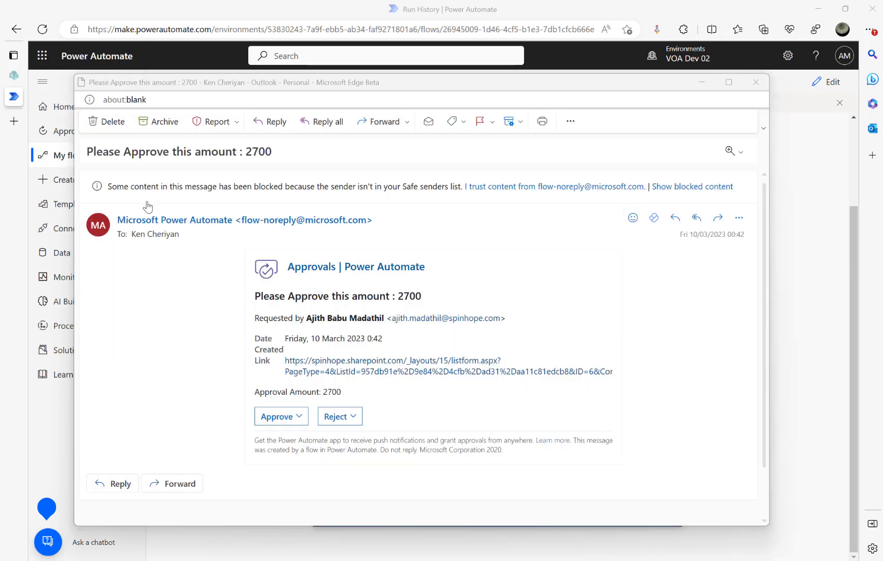
left_click(276, 417)
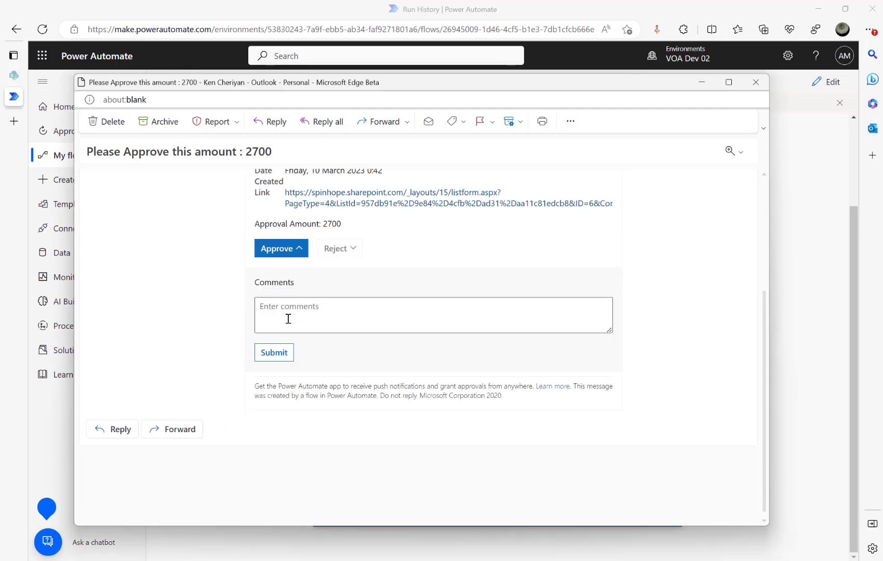
left_click(278, 356)
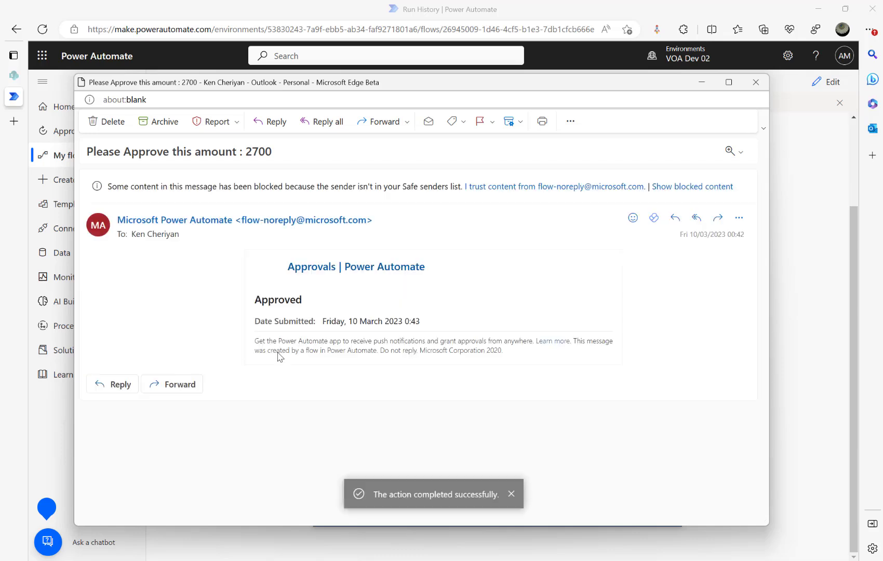
left_click(756, 83)
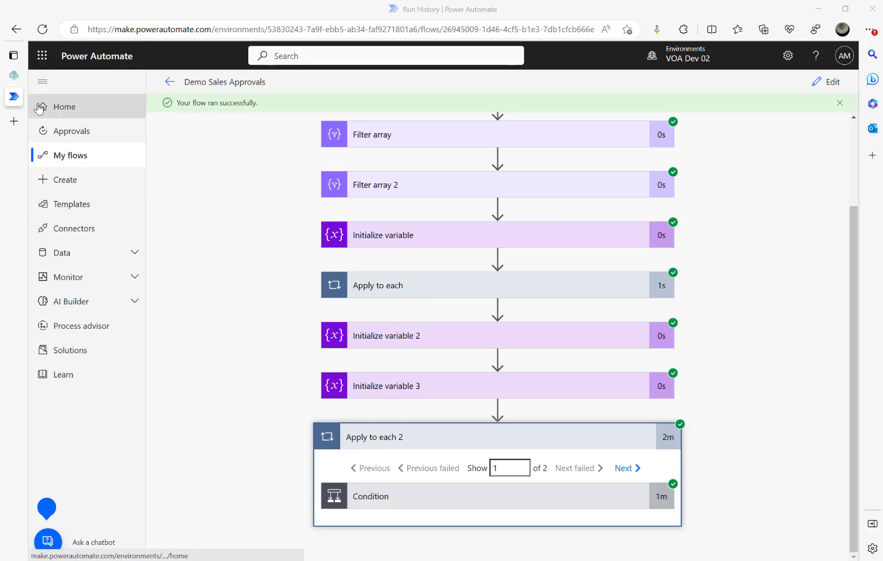
Reload the Sales Approvals list in SharePoint to check Product 100's approval status, and return to the flow's details page in Power Automate
left_click(13, 75)
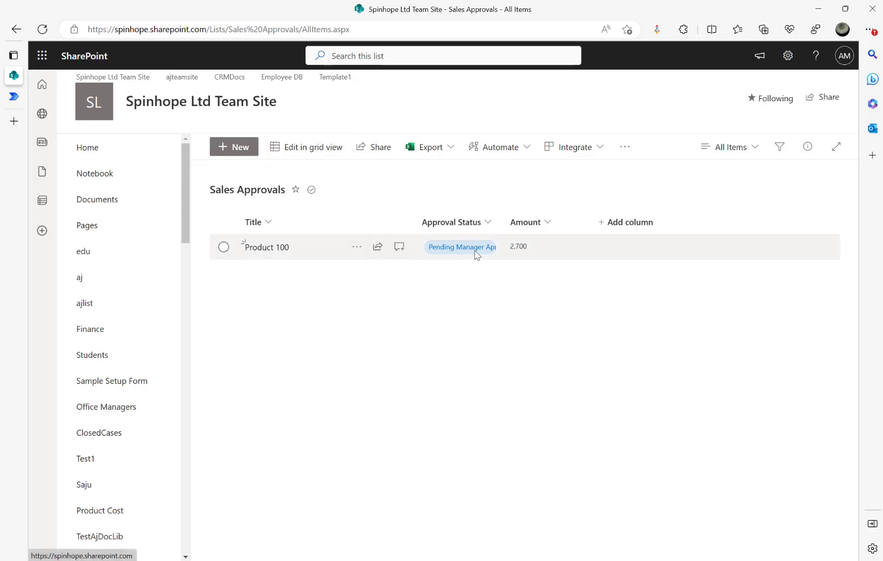
left_click(42, 33)
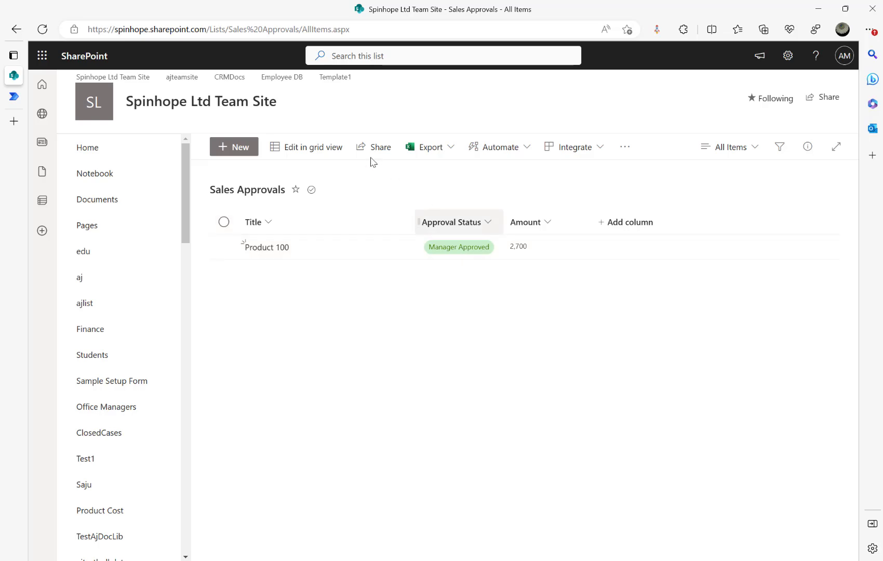
left_click(14, 96)
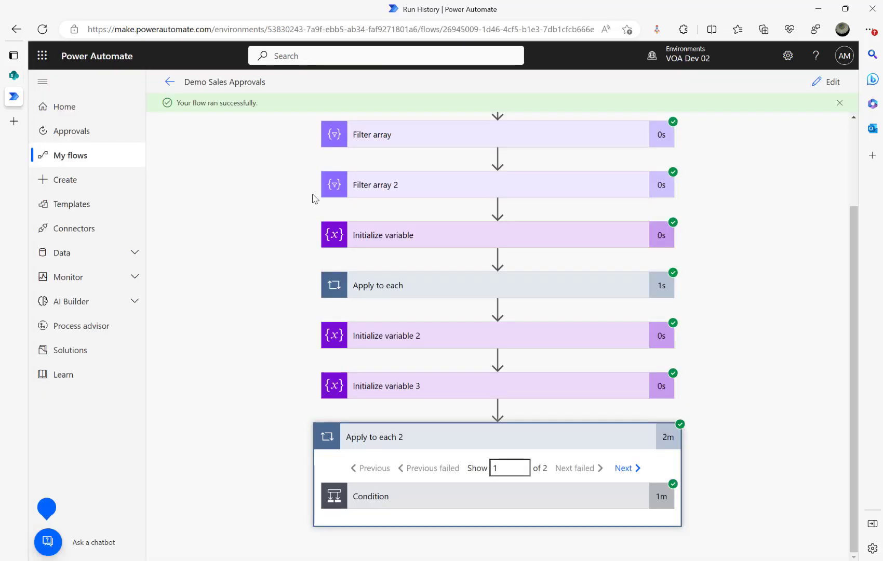
left_click(170, 82)
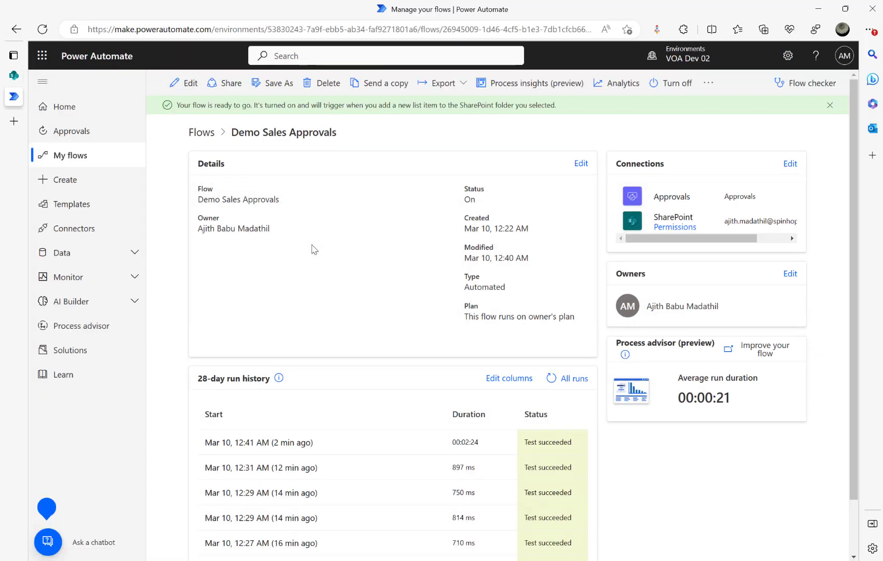
Add and save a new item in the SharePoint Sales Approvals list, titled Product 200 with an Amount of 3000
left_click(49, 78)
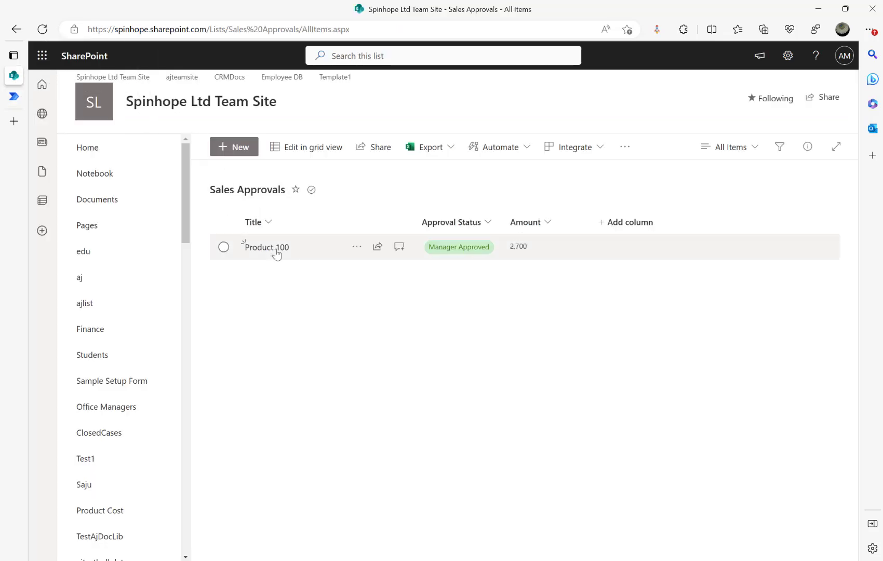
left_click(230, 151)
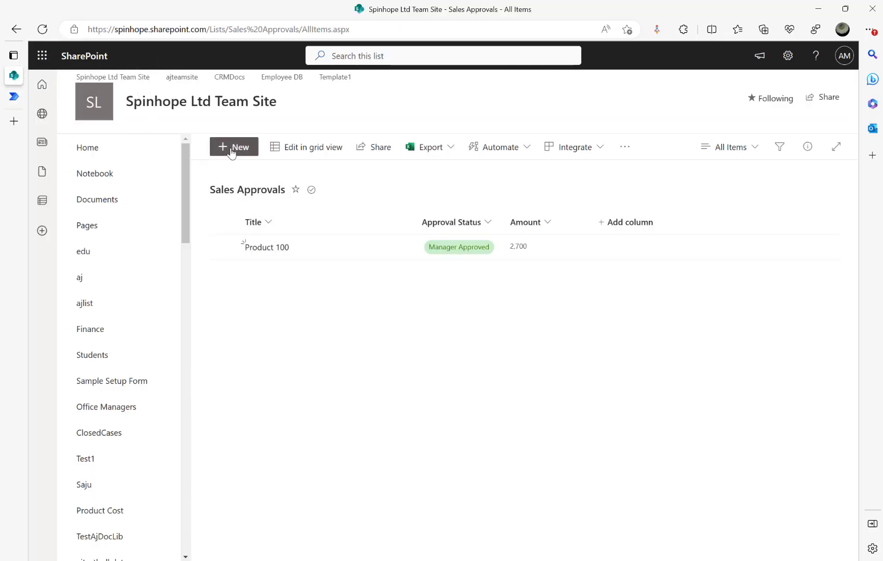
type("Product 200")
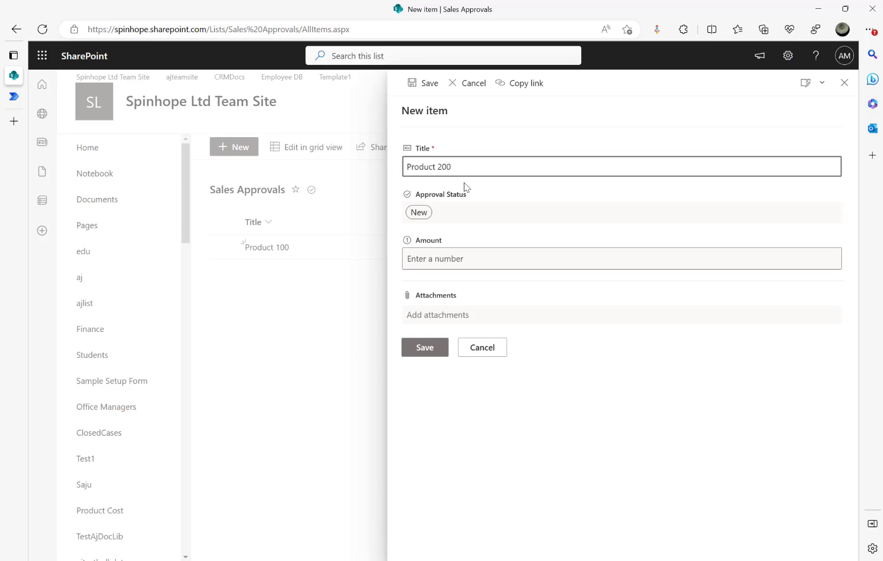
left_click(464, 257)
type("3000")
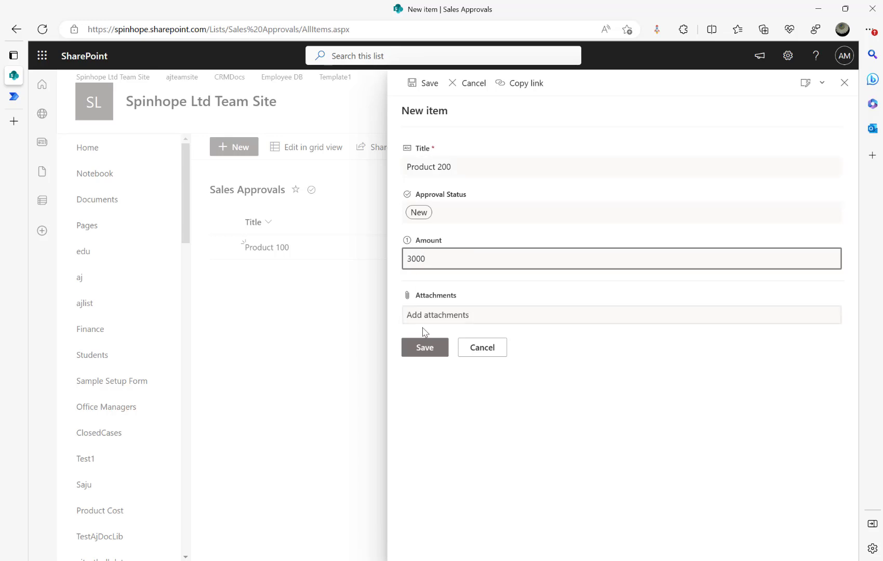
left_click(425, 347)
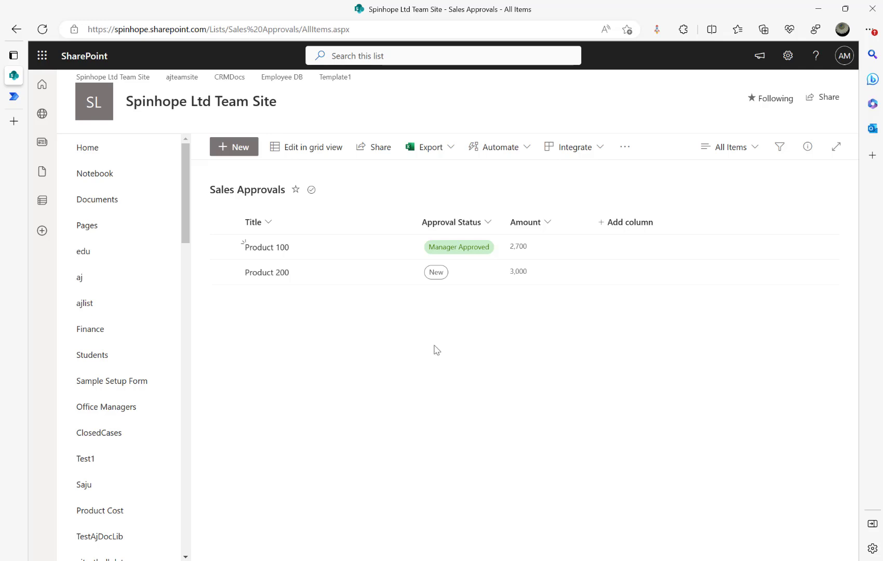
Return to the flow in Power Automate, refresh its 28-day run history until the new run is listed, and open that run
mouse_move(14, 99)
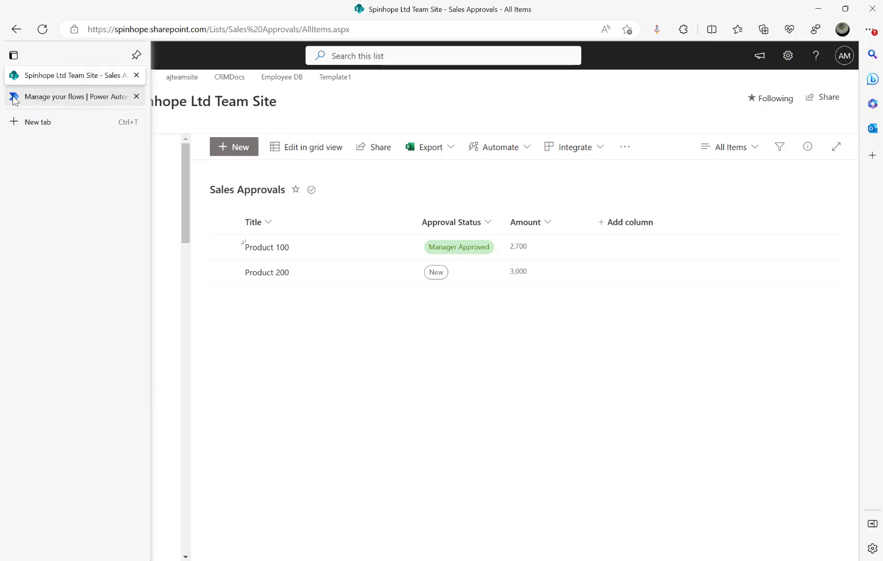
left_click(14, 100)
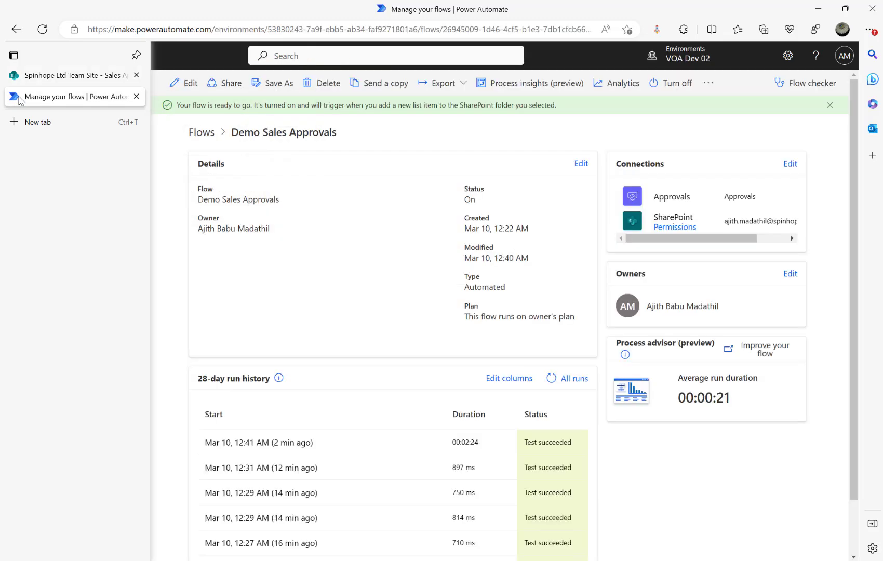
left_click(557, 379)
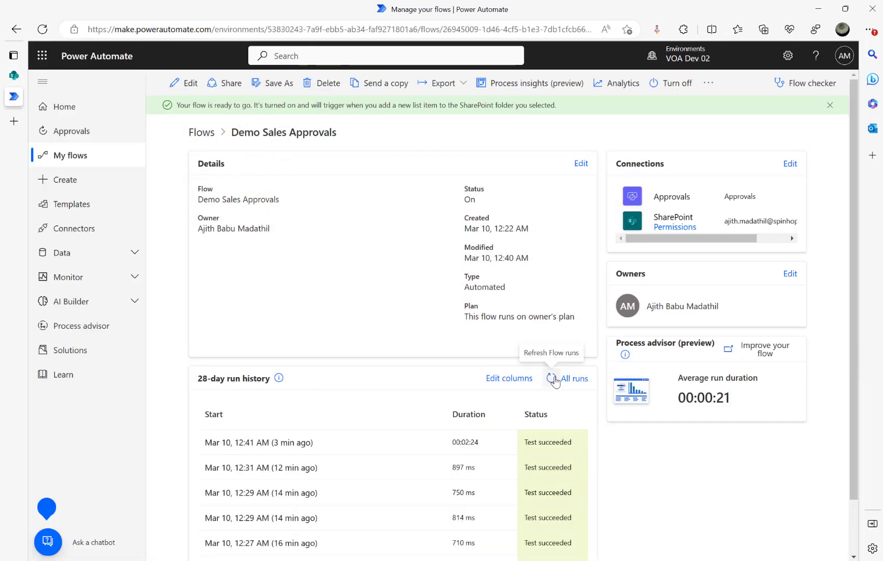
left_click(554, 380)
left_click(555, 381)
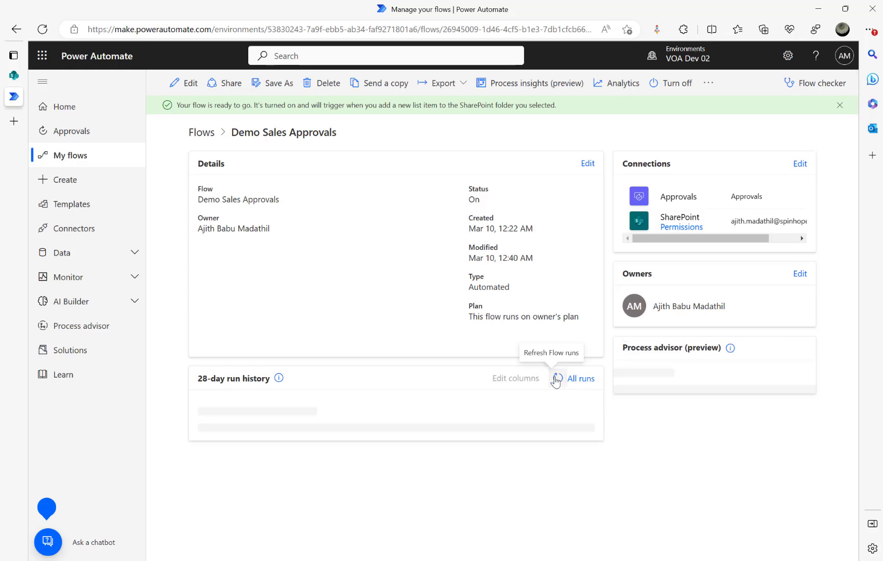
left_click(555, 379)
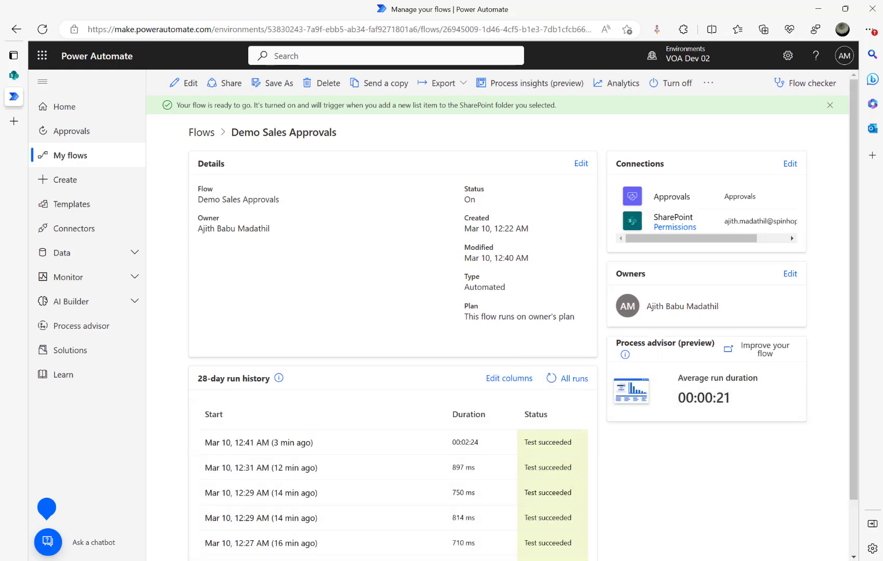
left_click(551, 380)
left_click(552, 380)
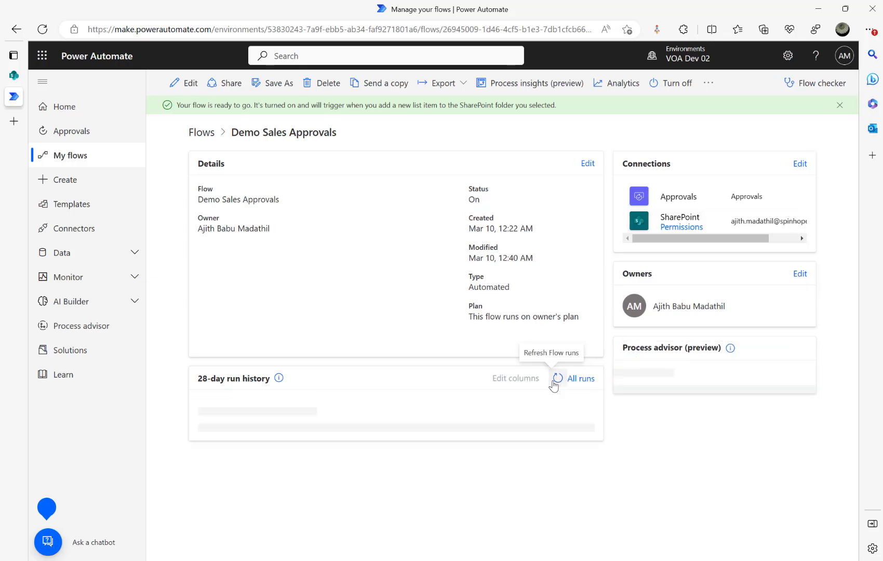
left_click(552, 380)
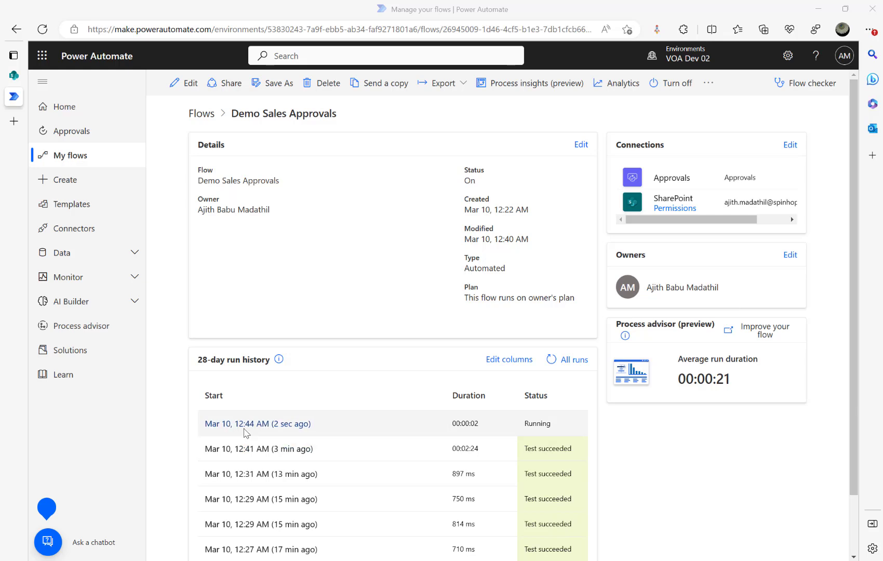
left_click(240, 424)
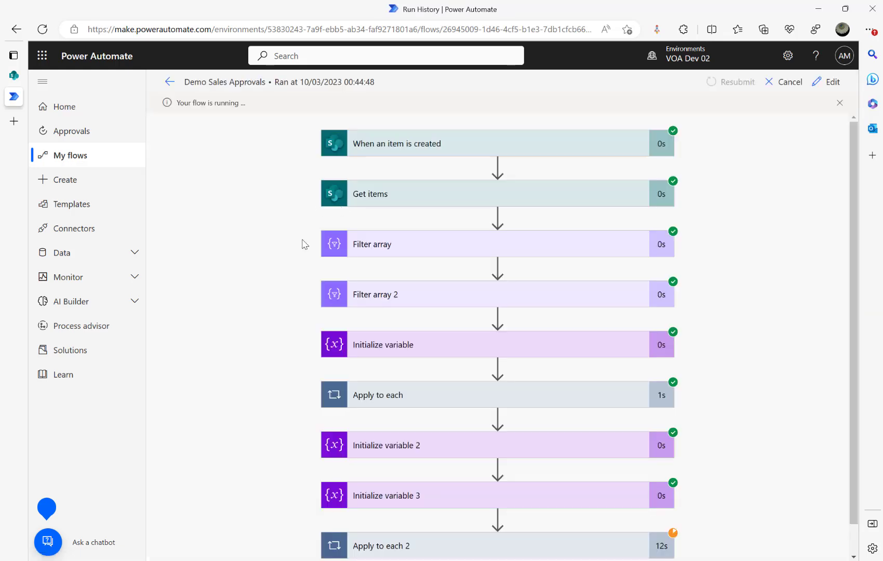
Expand Initialize variable 2 and Initialize variable in the running flow to examine their names and types
scroll(367, 384, "down", 1)
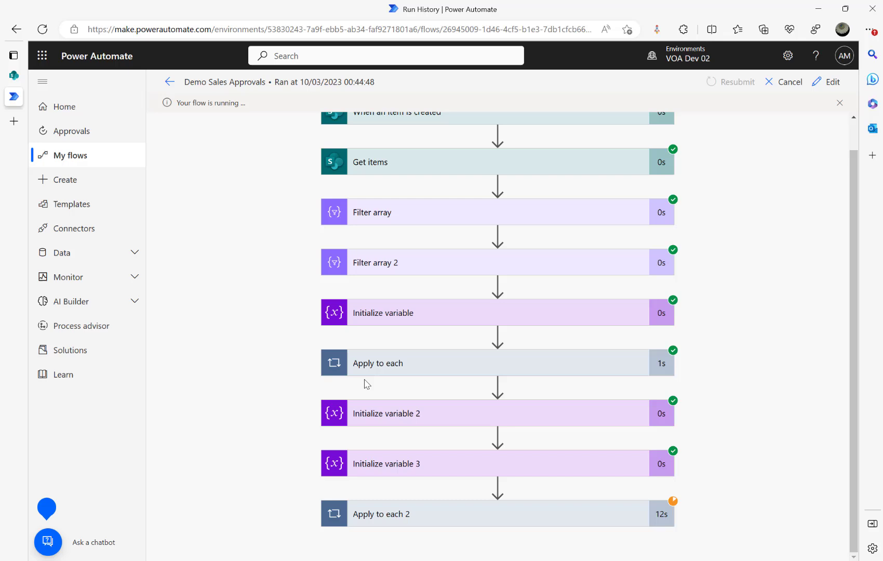
left_click(424, 413)
scroll(454, 418, "down", 3)
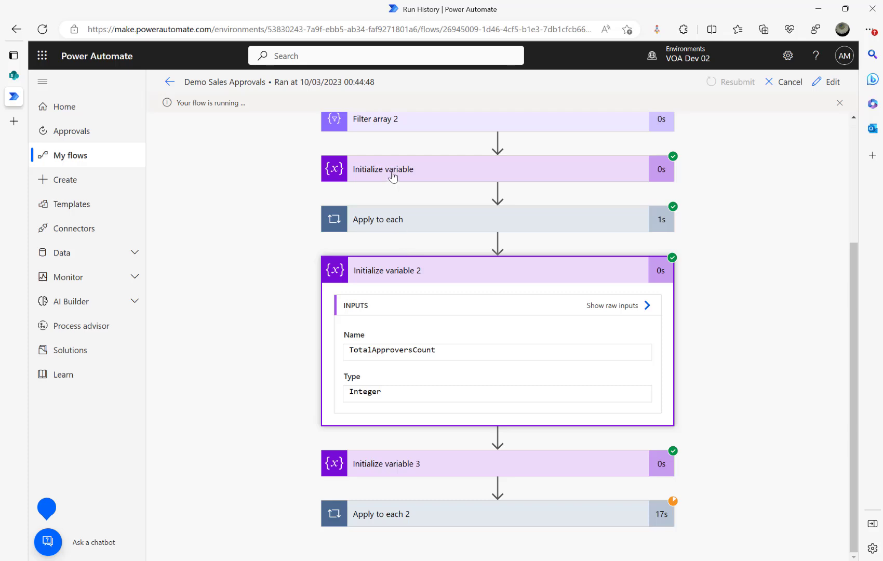
left_click(392, 176)
scroll(423, 241, "up", 3)
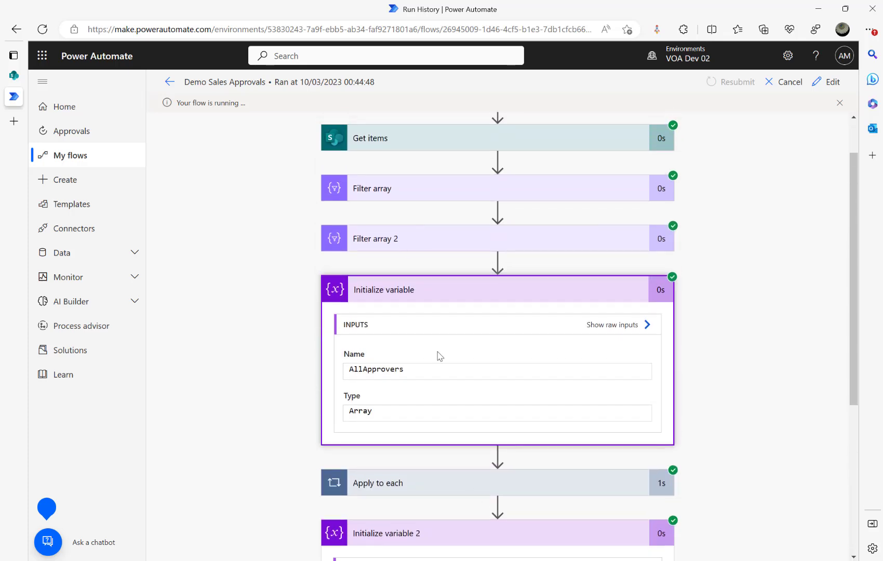
Expand Apply to each and its Set variable action, and examine the value assigned to AllApprovers
left_click(478, 472)
scroll(481, 464, "down", 3)
scroll(481, 464, "down", 3)
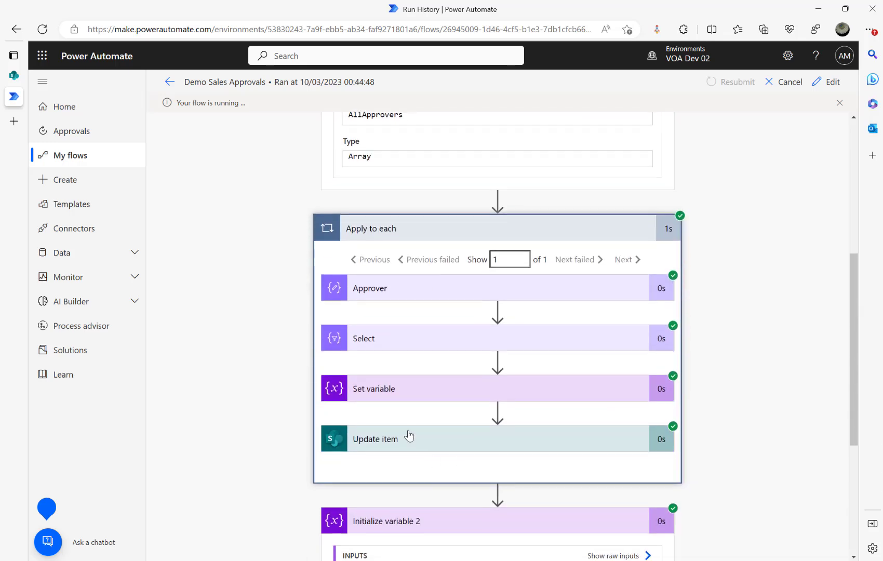
left_click(405, 387)
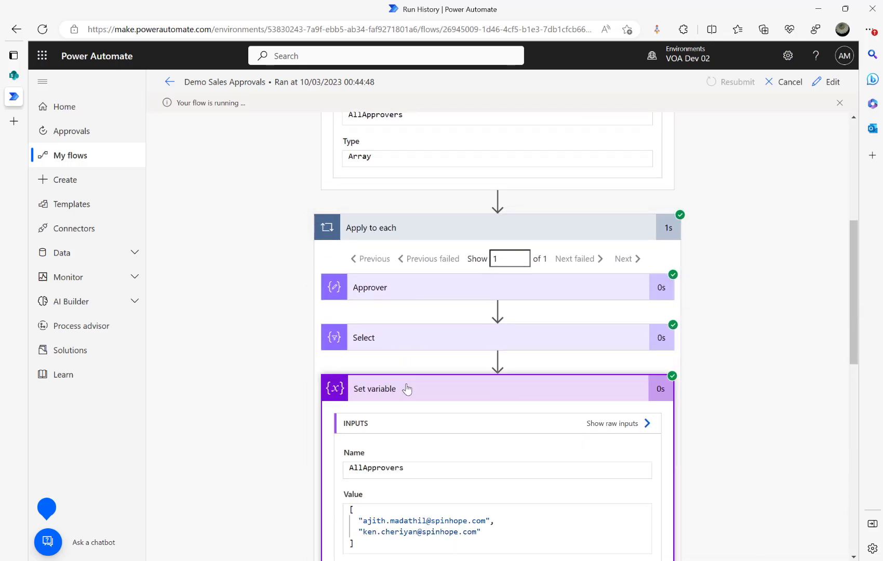
scroll(469, 453, "down", 2)
left_click_drag(387, 441, 335, 400)
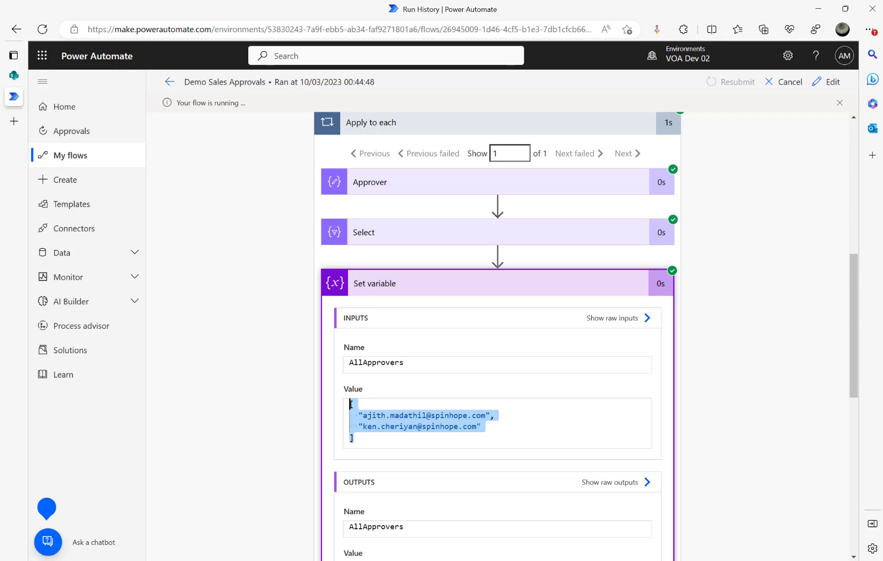
Switch to the approval request e-mail for the amount 3000, reject it without comments, and close the message
key("alt+Tab")
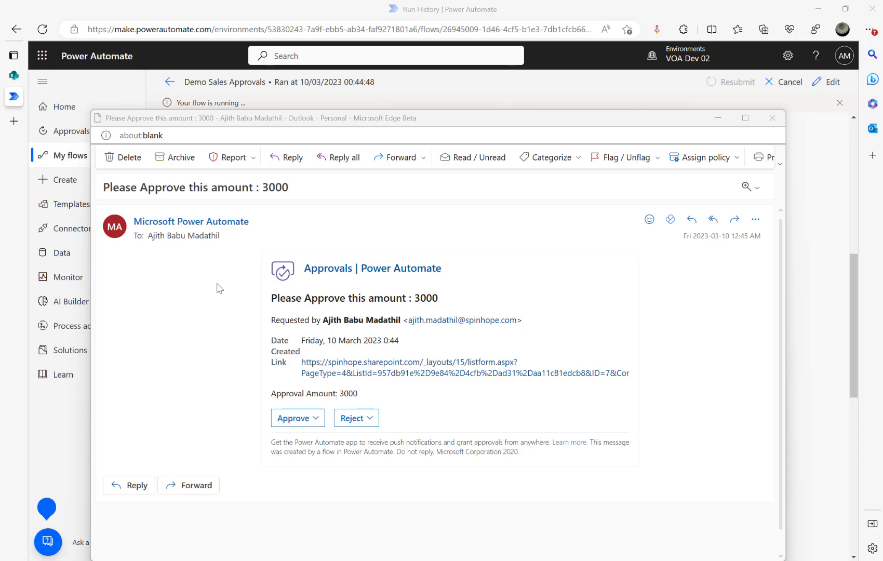
left_click(364, 419)
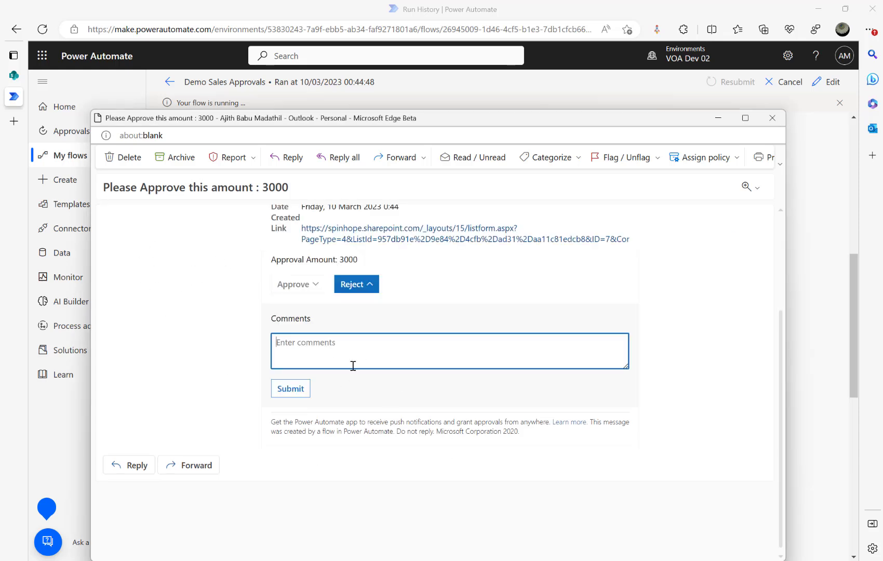
left_click(299, 390)
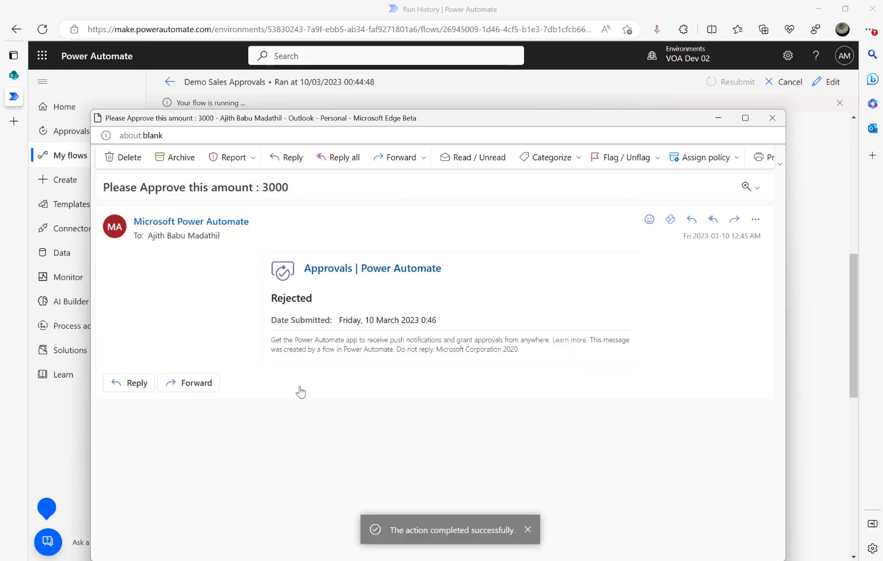
left_click(771, 117)
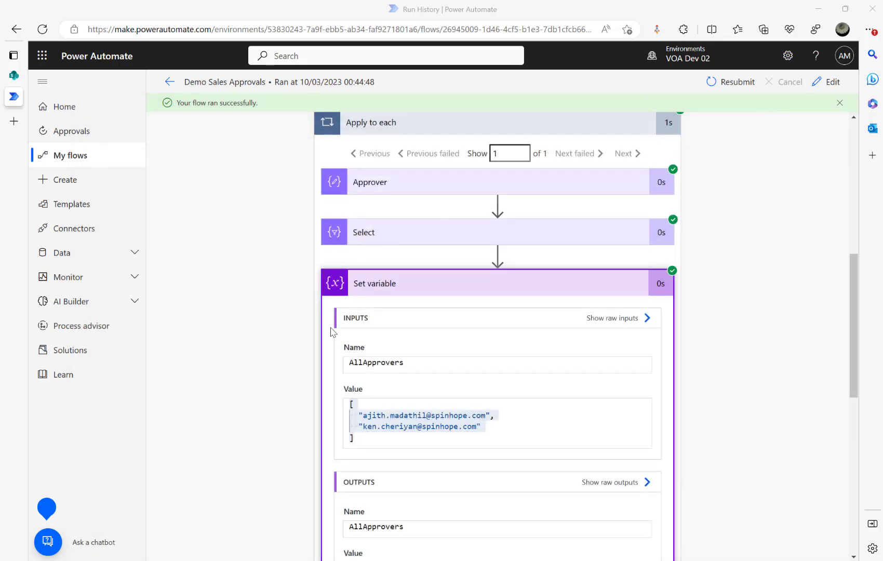
Return to the Demo Sales Approvals run history and reopen the run started Mar 10, 12:44 AM
left_click(394, 122)
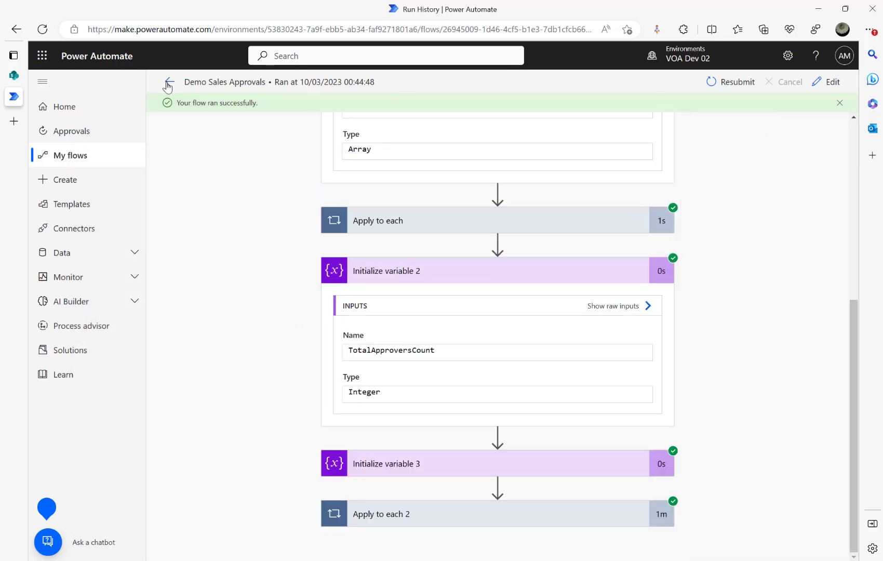
left_click(169, 82)
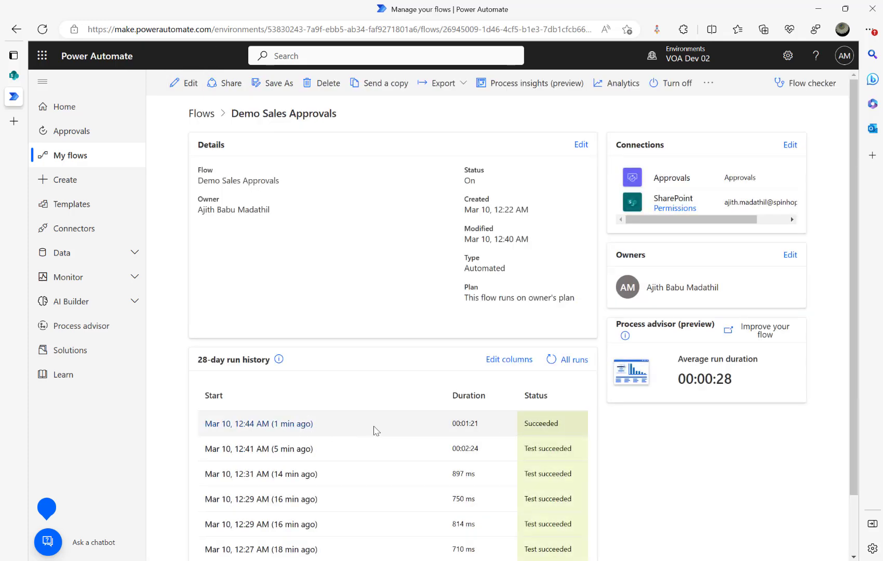
left_click(283, 425)
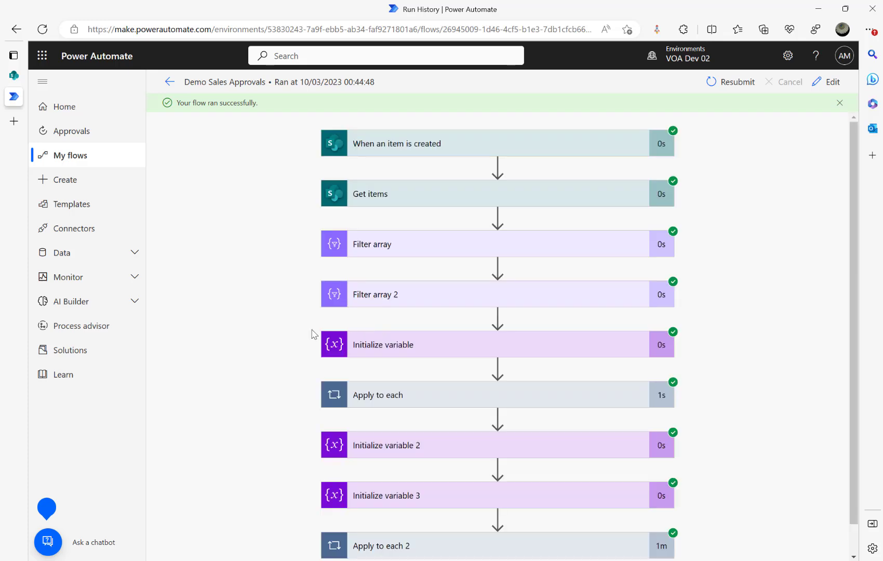
Expand Apply to each 2 and examine the expression results of Condition and Condition 2 in its first iteration
scroll(315, 334, "down", 1)
left_click(418, 514)
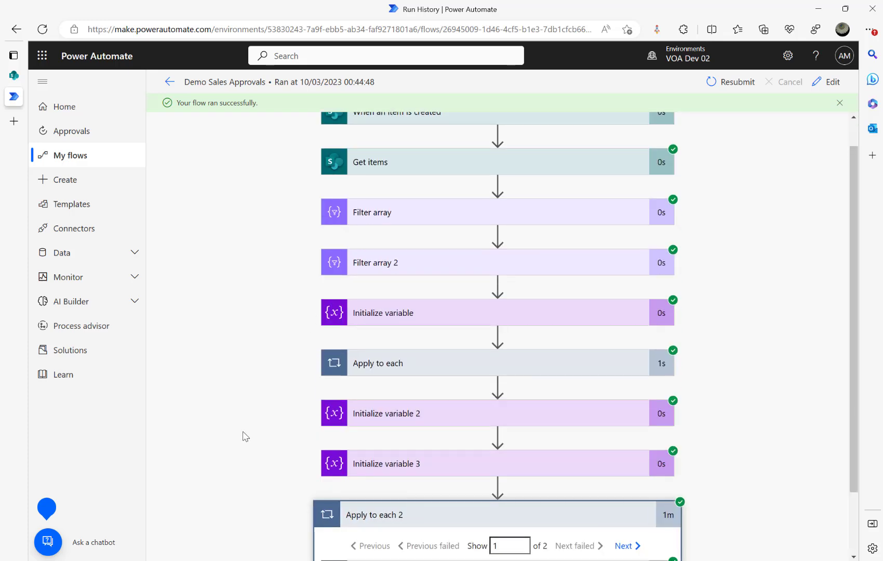
scroll(275, 452, "down", 2)
left_click(405, 500)
scroll(250, 405, "down", 3)
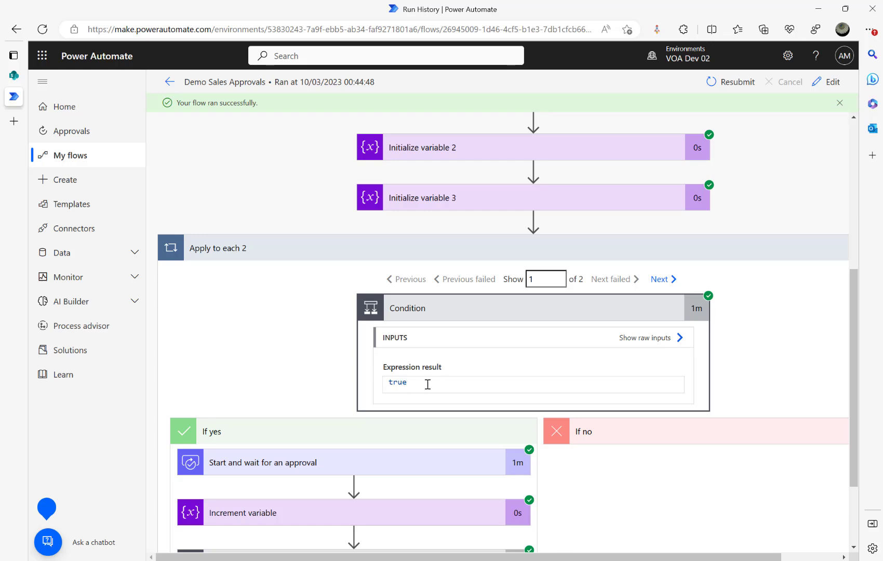
left_click_drag(410, 382, 388, 382)
scroll(206, 403, "down", 2)
left_click(335, 451)
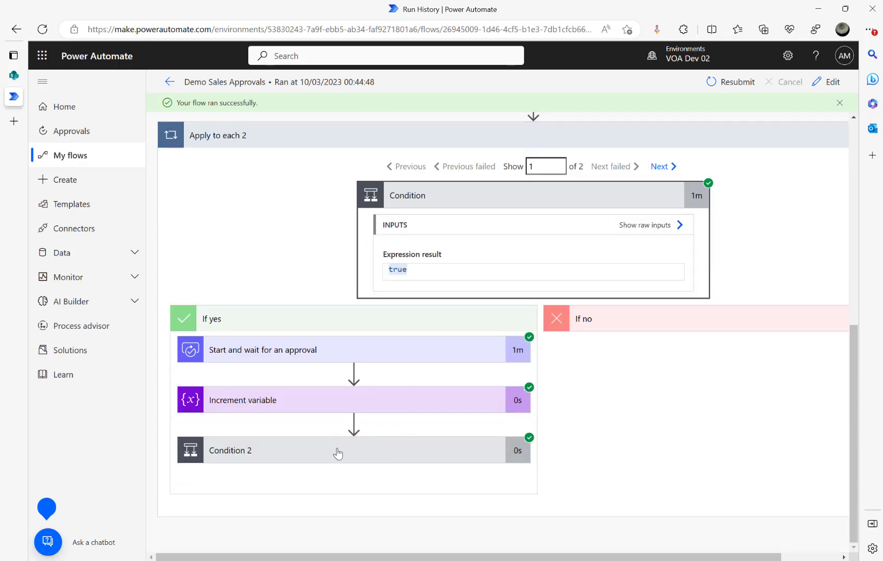
scroll(385, 448, "down", 3)
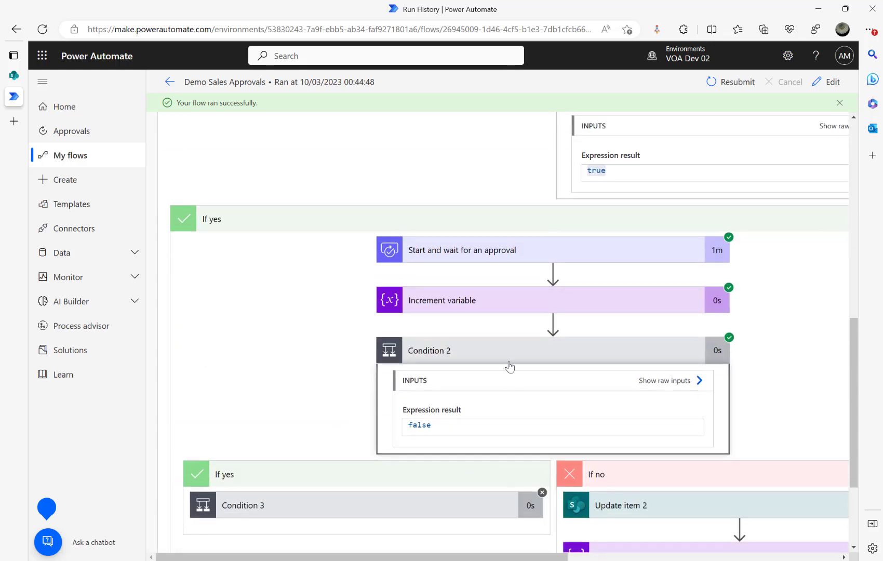
scroll(643, 320, "up", 4)
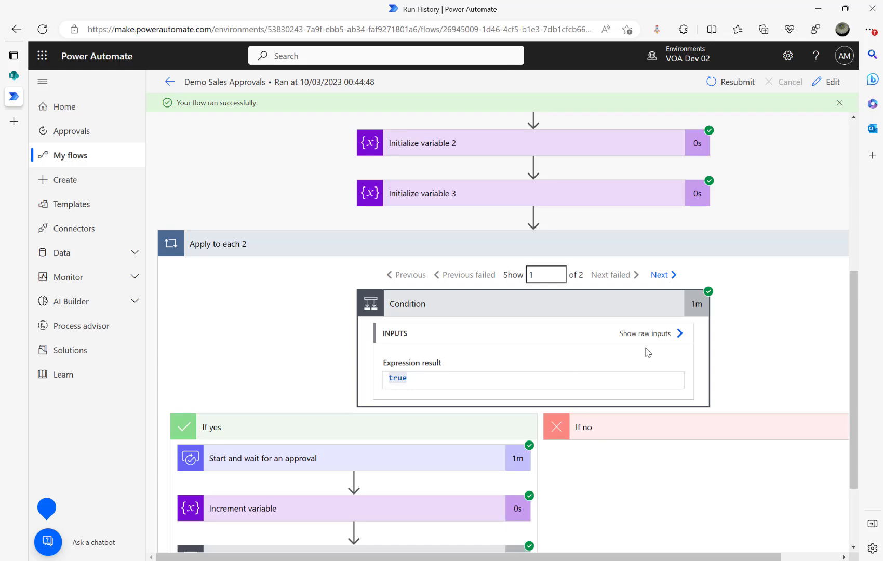
Show the second iteration of Apply to each 2 and examine its Condition result and both branches
left_click(658, 275)
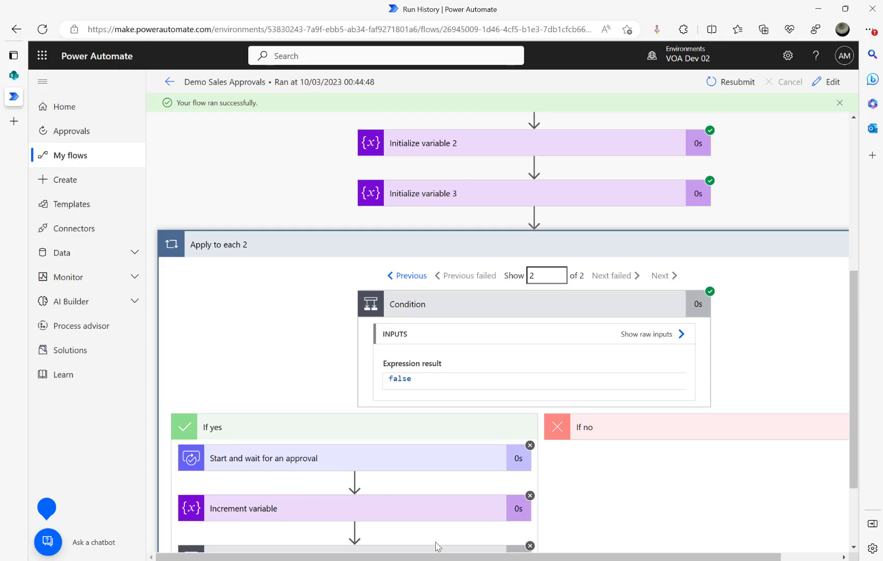
left_click_drag(439, 557, 738, 553)
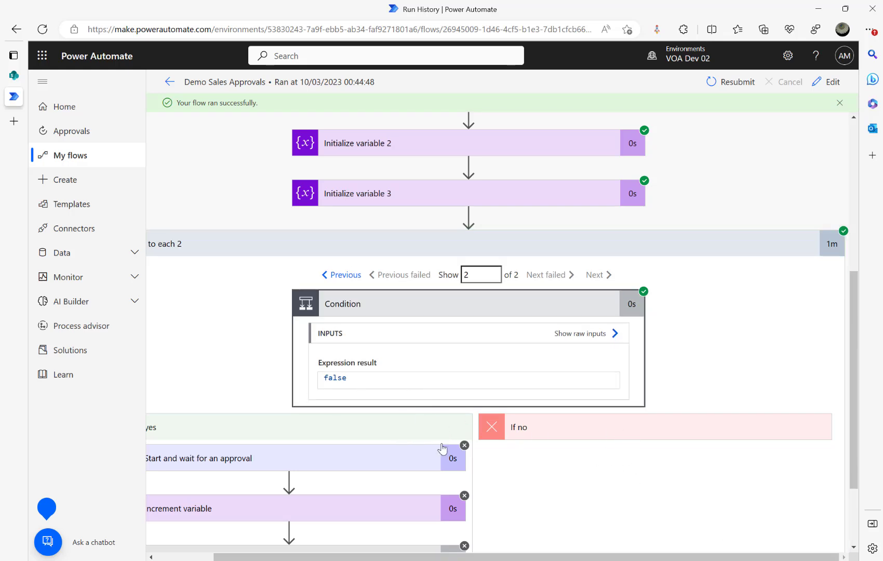
left_click_drag(424, 557, 364, 557)
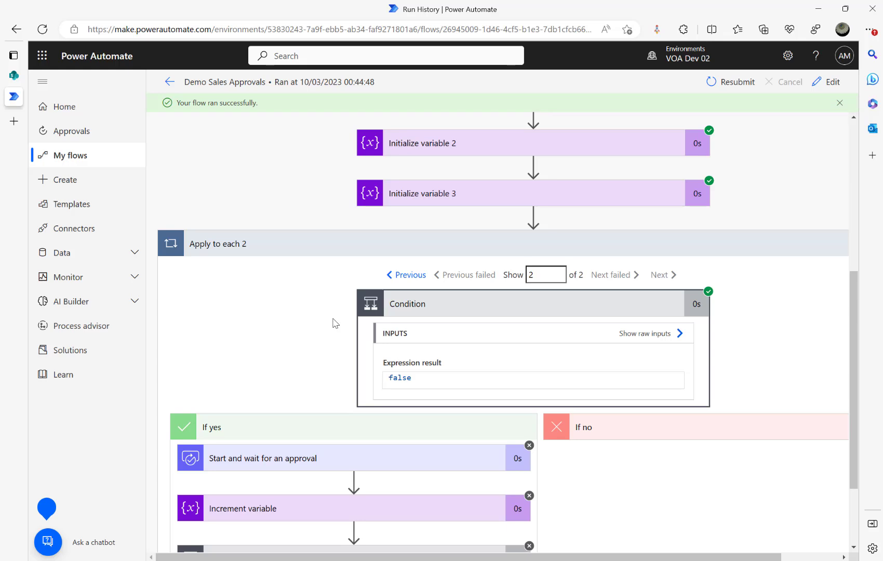
Switch to the SharePoint Sales Approvals list and refresh it to check the Approval Status of Product 200
left_click(20, 75)
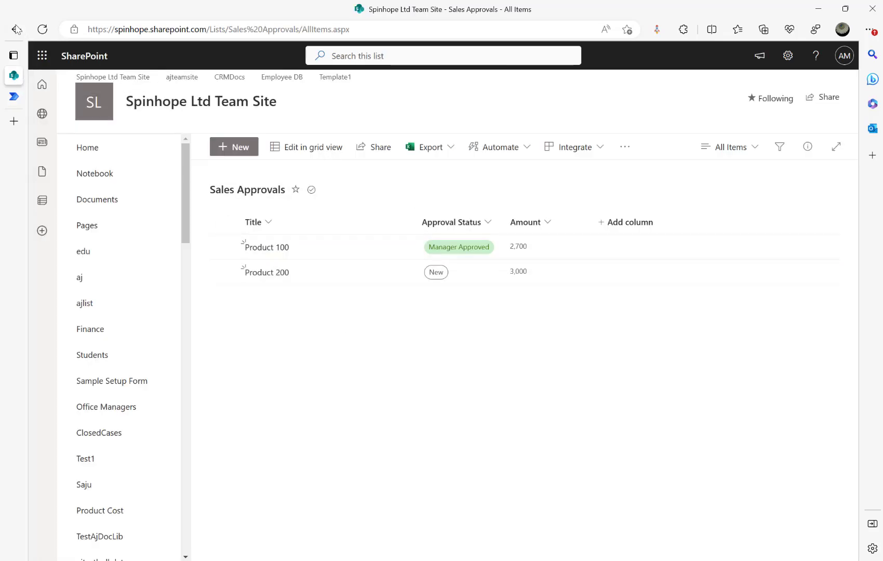
left_click(45, 30)
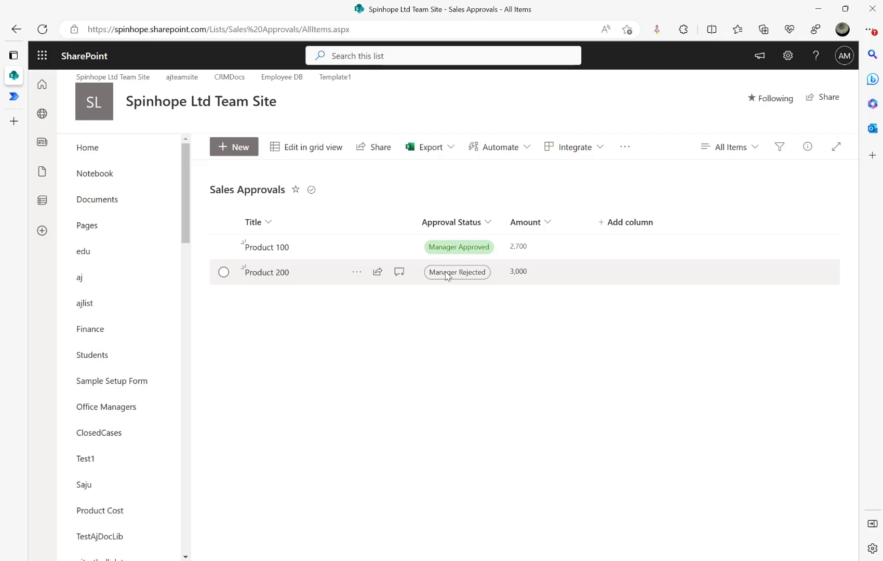
Open the Demo Sales Approvals flow for editing in Power Automate and examine the settings of When an item is created and Get items
left_click(13, 95)
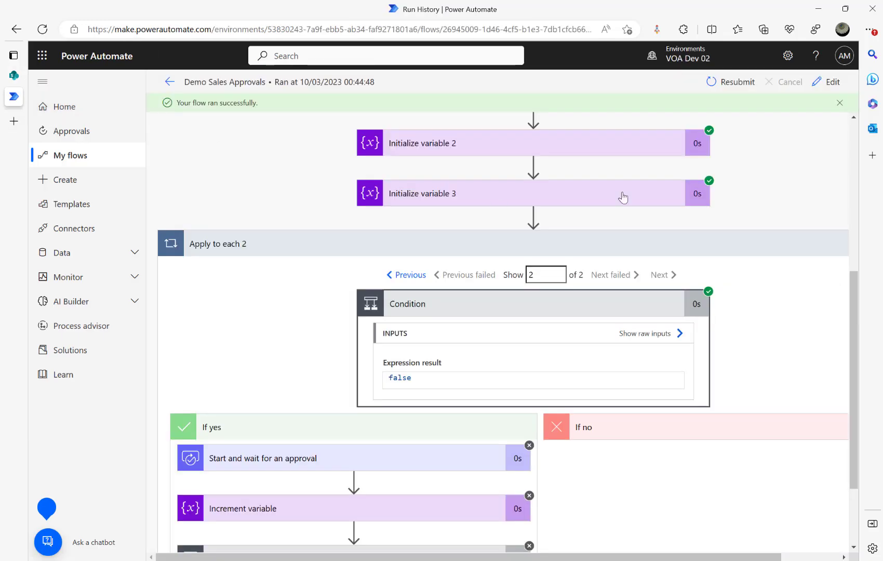
left_click(820, 84)
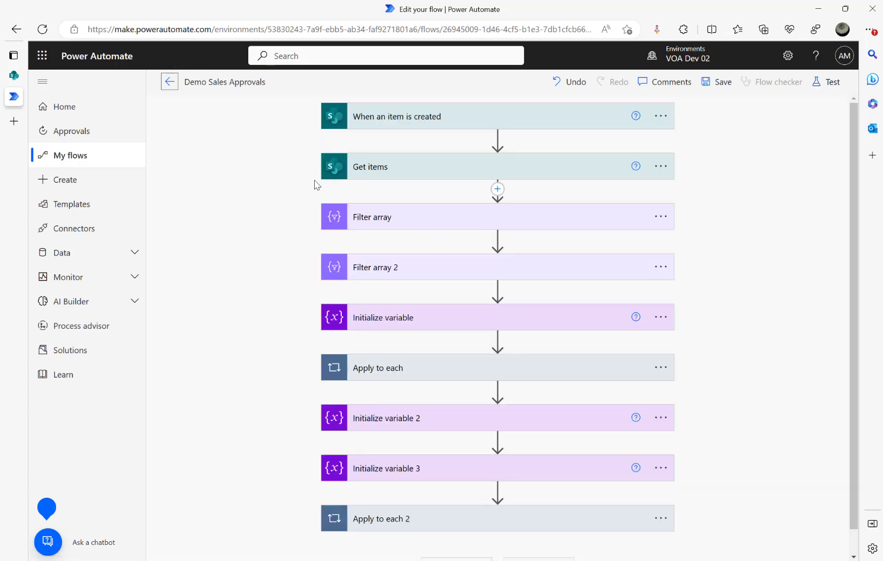
left_click(385, 121)
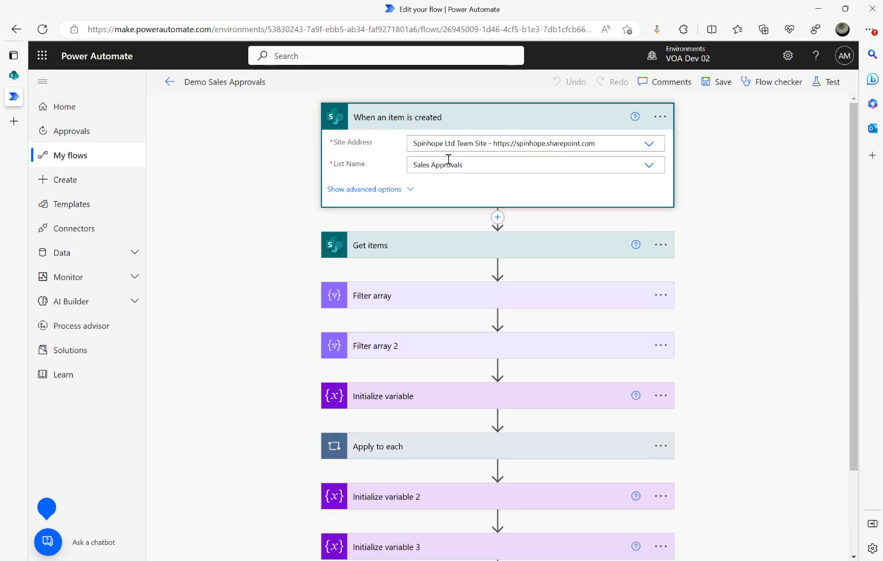
left_click(407, 252)
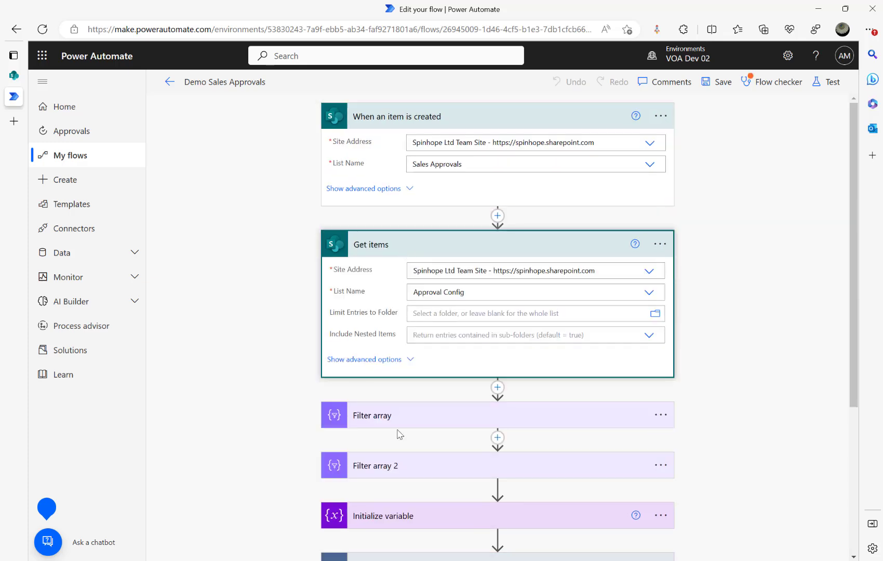
scroll(383, 461, "down", 3)
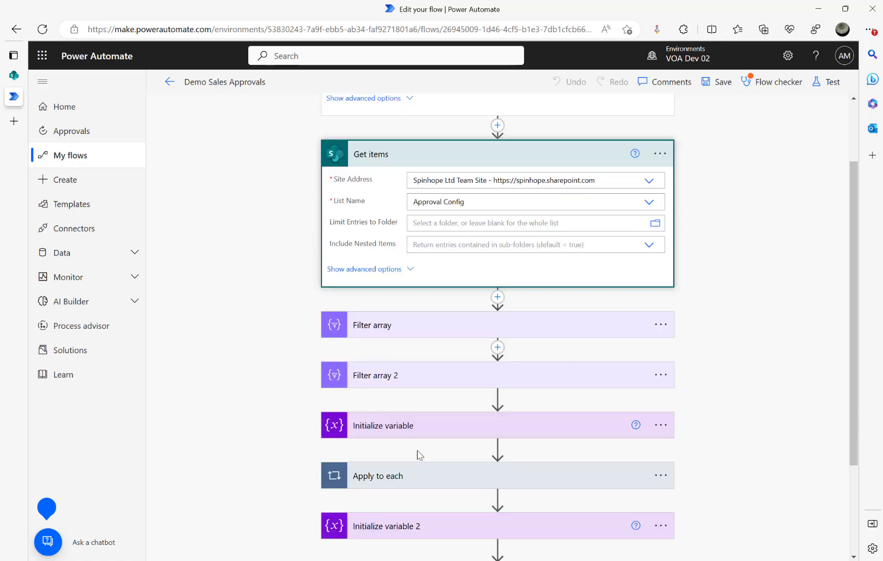
Open the Approval Config list in SharePoint, examine its column types in the list settings, and return to the list
left_click(14, 75)
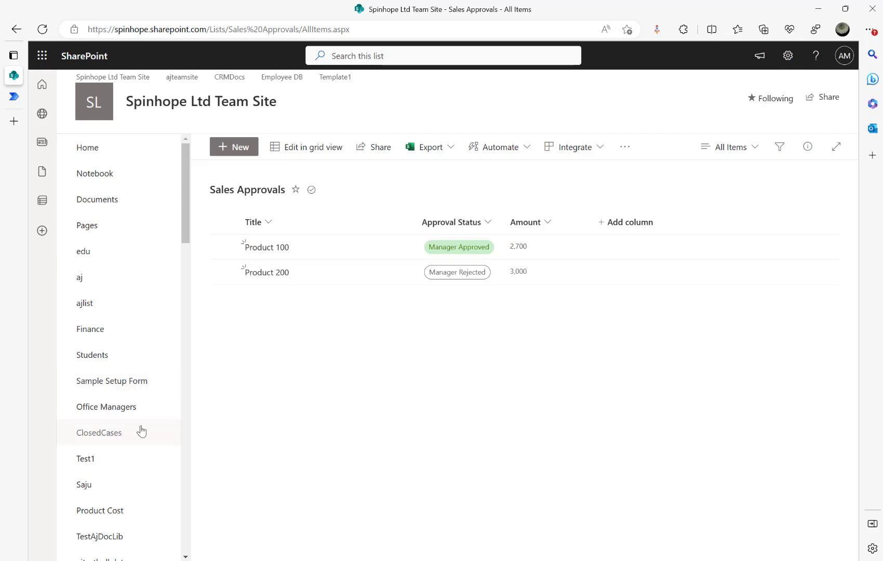
scroll(159, 445, "down", 15)
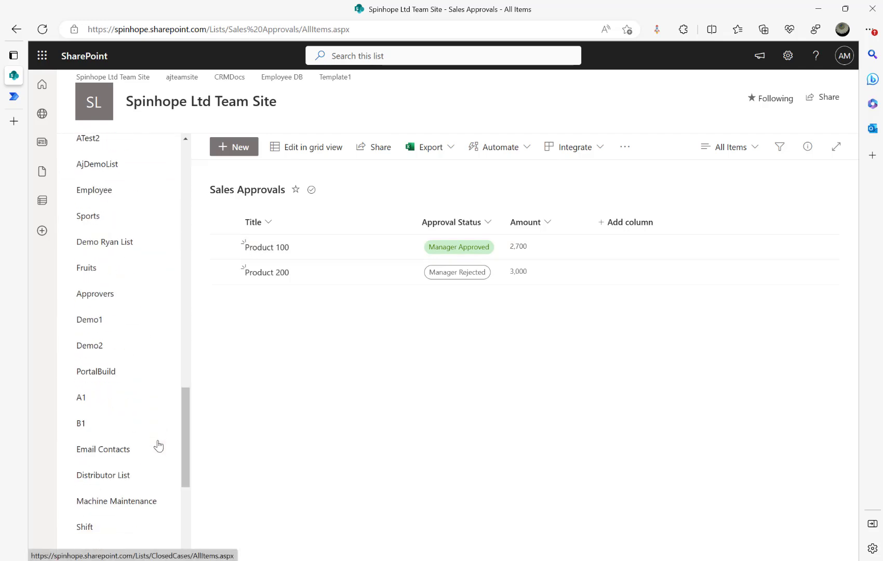
left_click(119, 410)
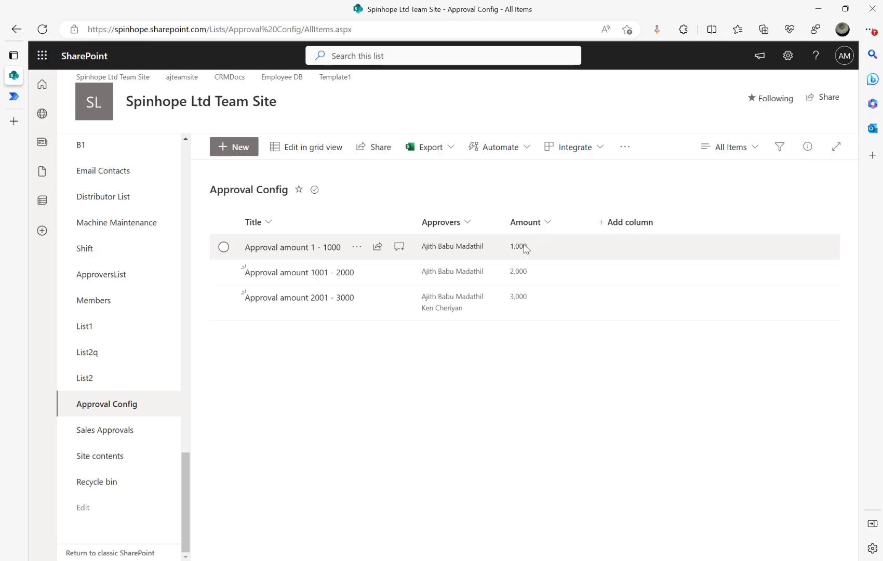
left_click(787, 55)
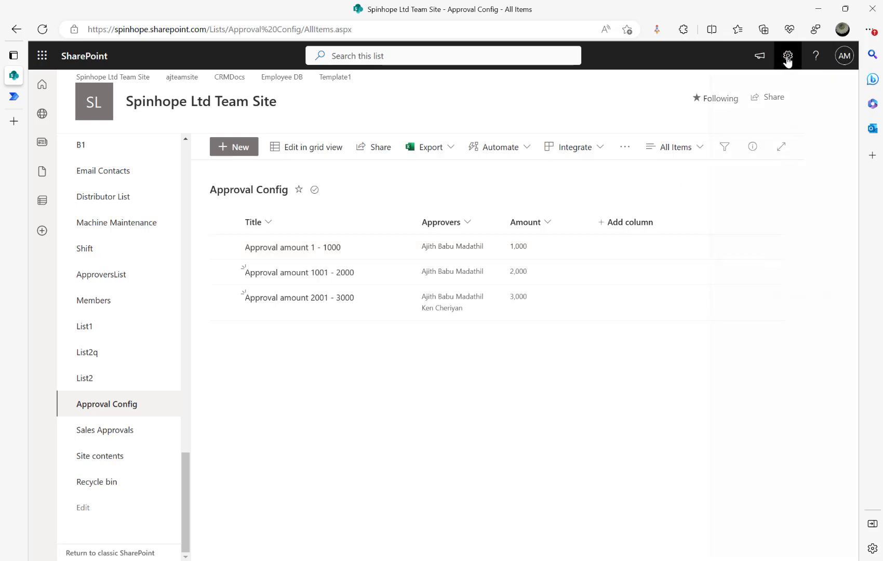
left_click(704, 179)
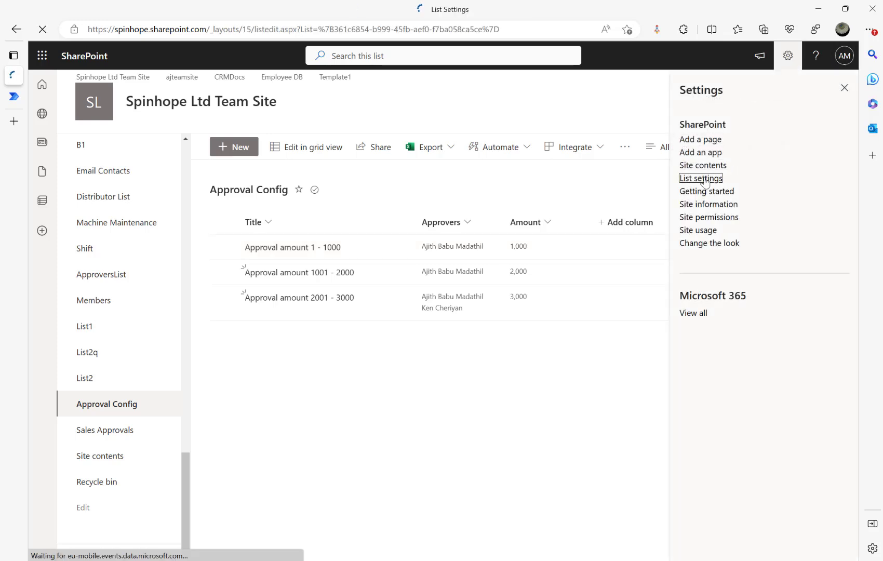
scroll(217, 398, "down", 3)
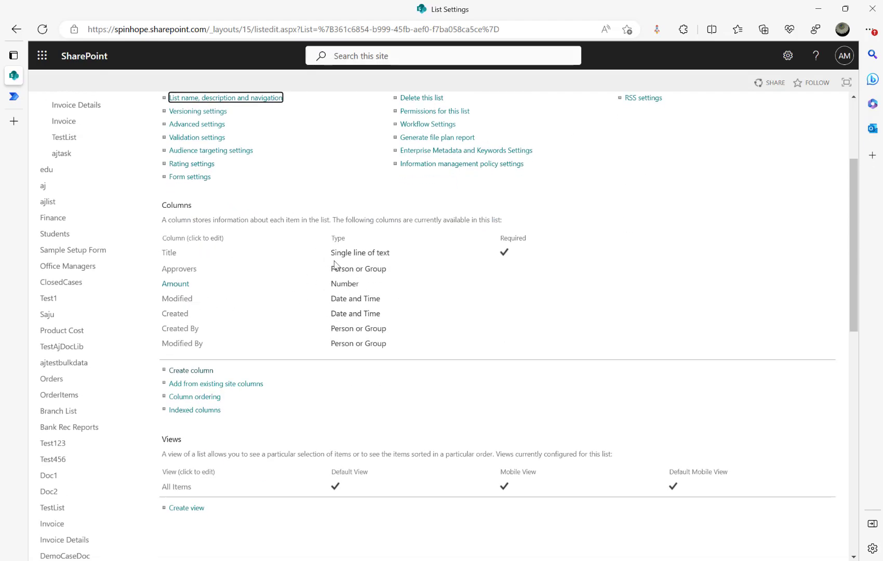
left_click(21, 29)
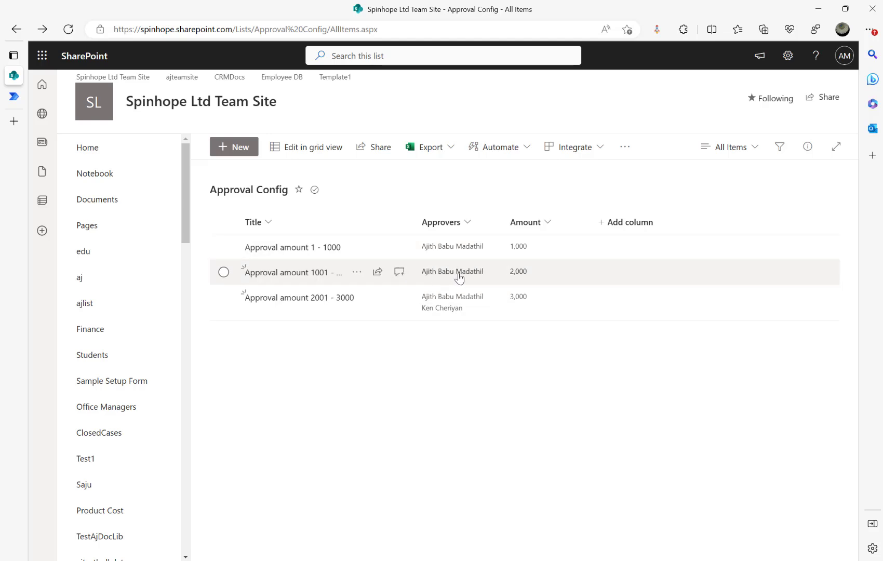
Add a second person to the Approvers of the Approval amount 1001 - 2000 item in the Approval Config list and save the item
left_click(227, 299)
left_click(229, 296)
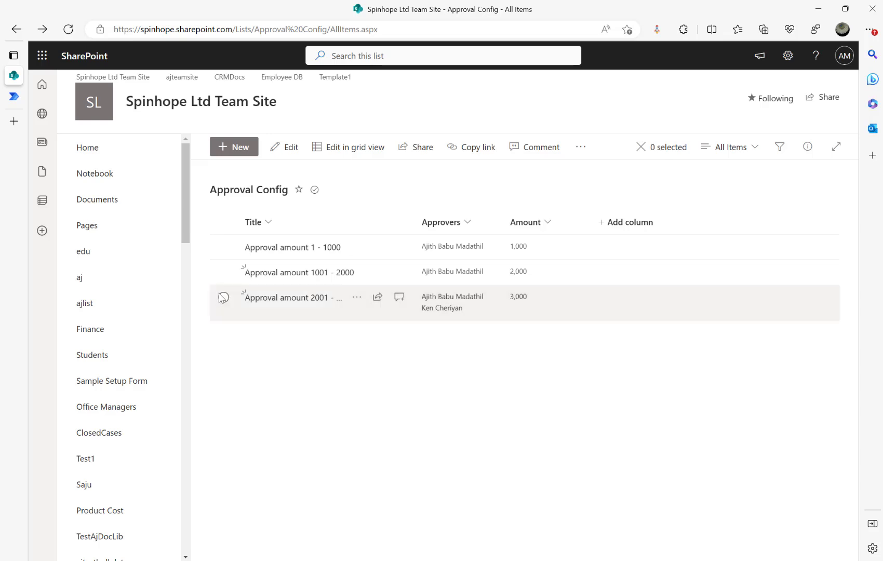
left_click(225, 274)
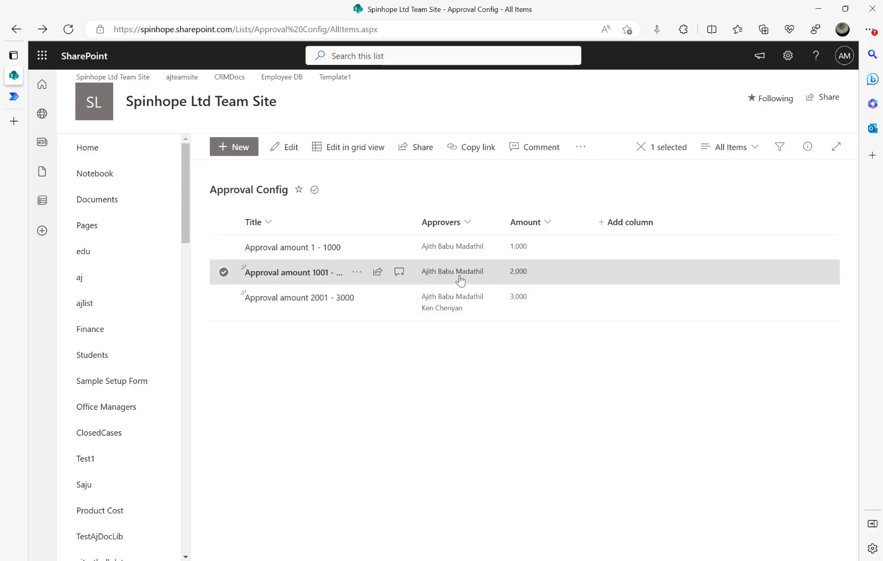
left_click(293, 149)
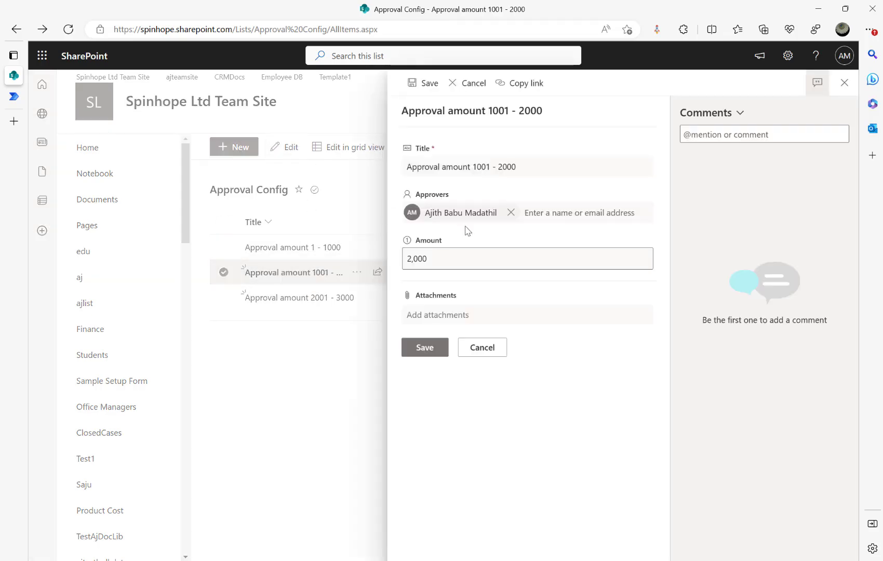
left_click(560, 212)
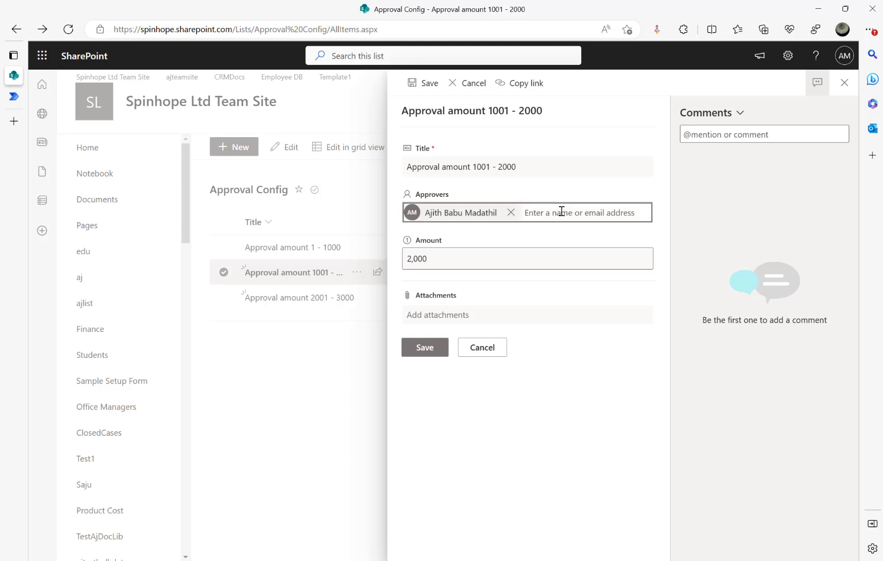
type("ken")
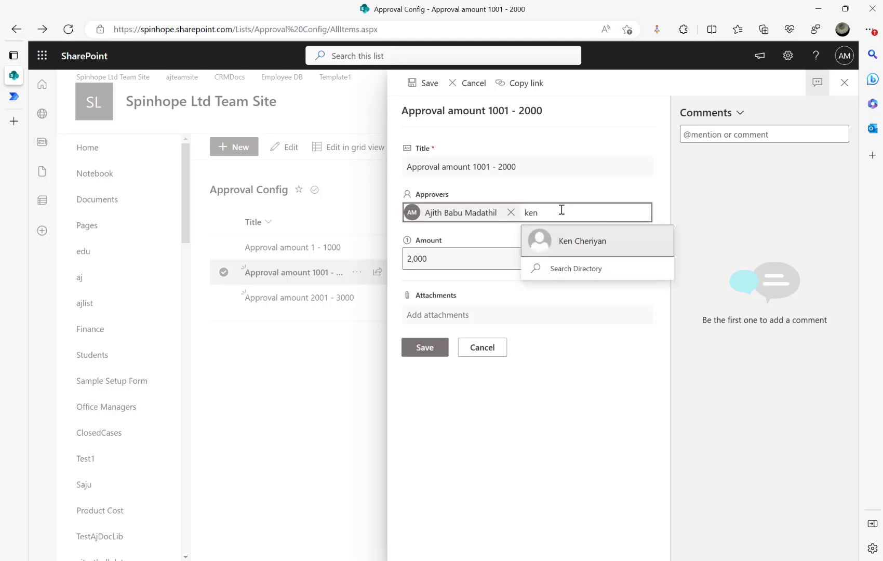
left_click(576, 241)
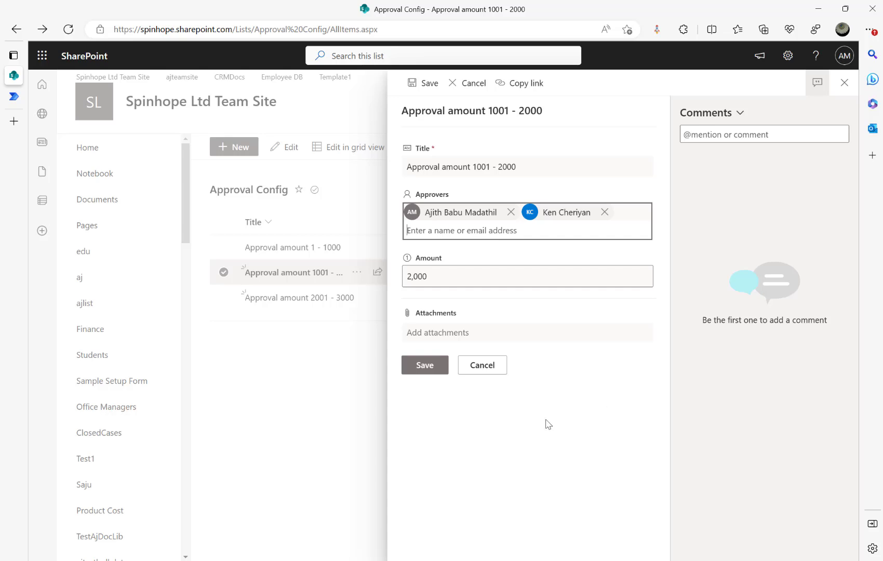
left_click(428, 366)
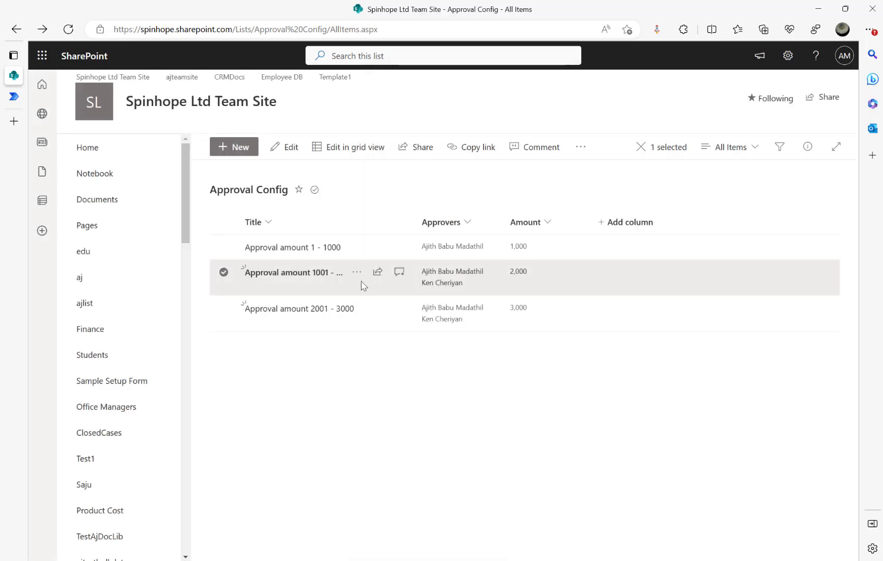
Switch to the Demo Sales Approvals flow in Power Automate and examine Apply to each 2, including its Condition and both branches
mouse_move(18, 101)
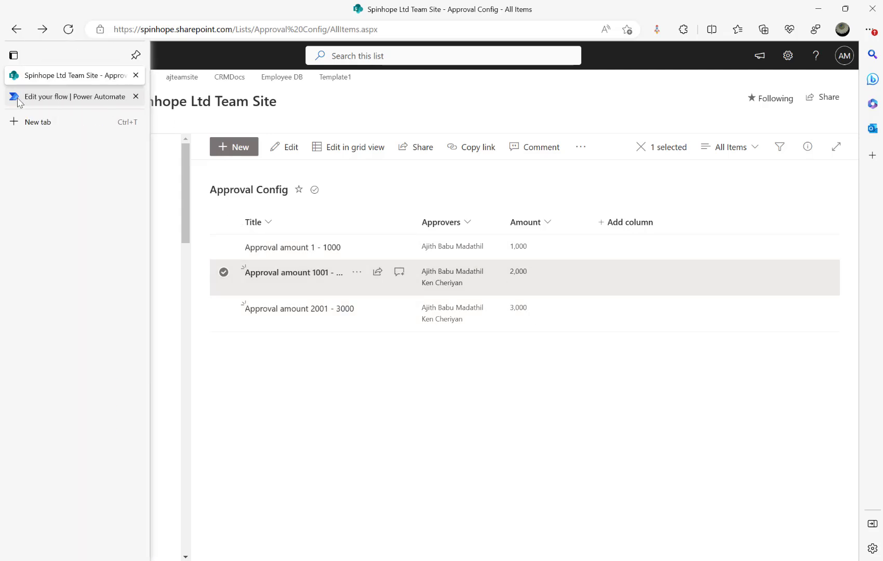
left_click(62, 97)
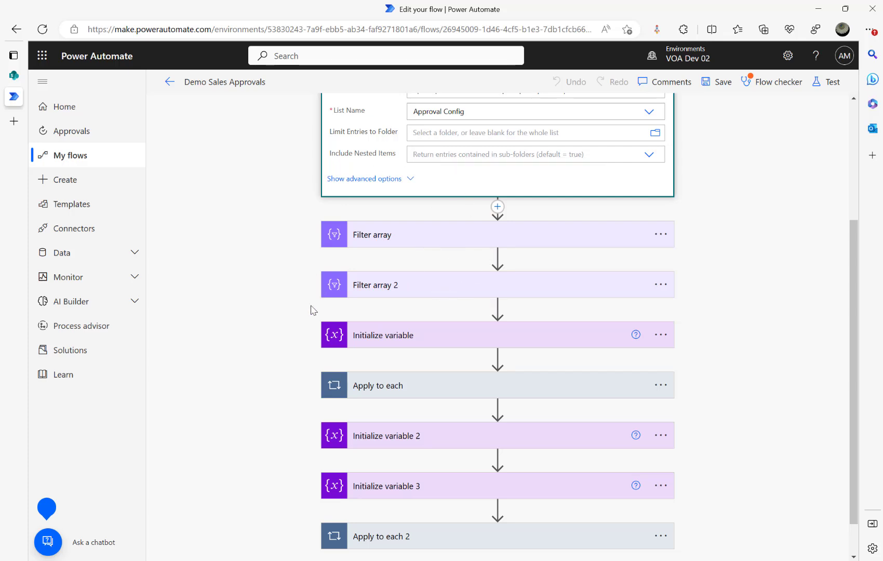
scroll(393, 318, "down", 1)
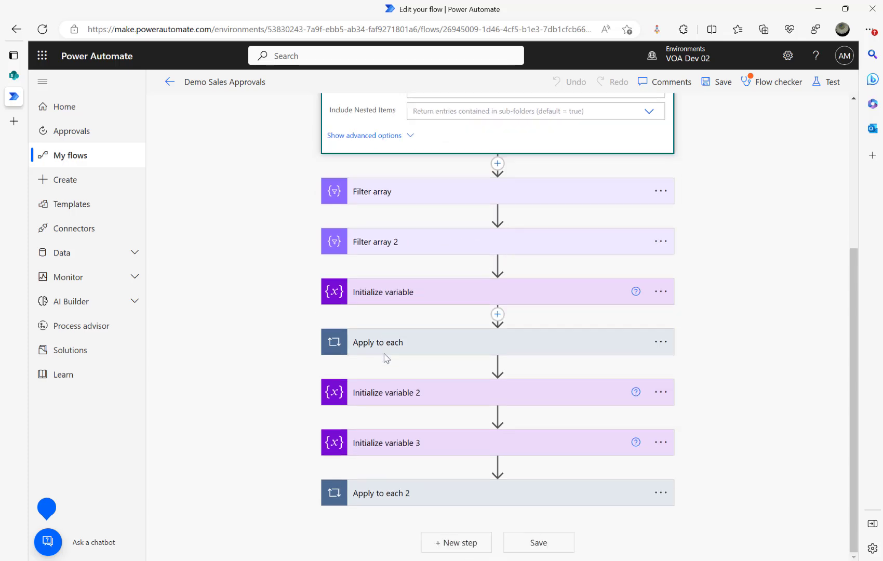
left_click(408, 491)
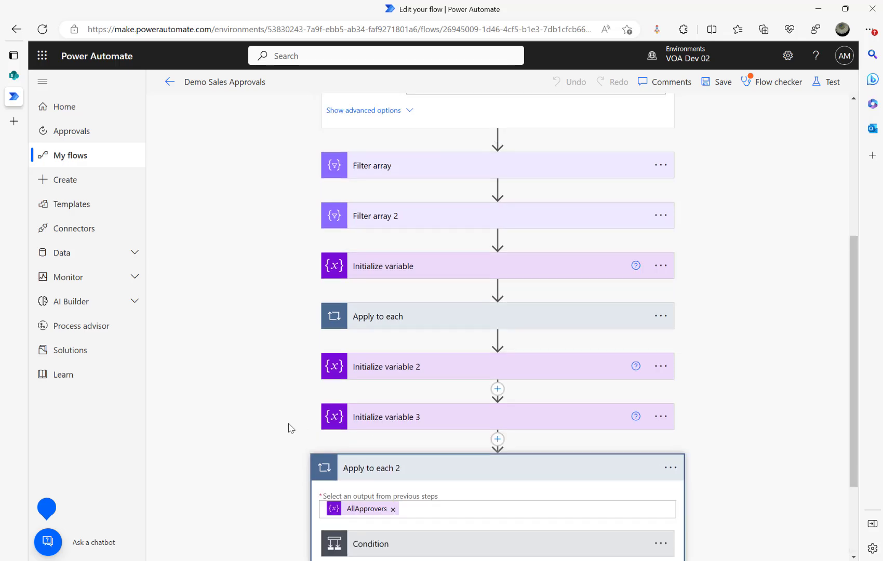
left_click(419, 424)
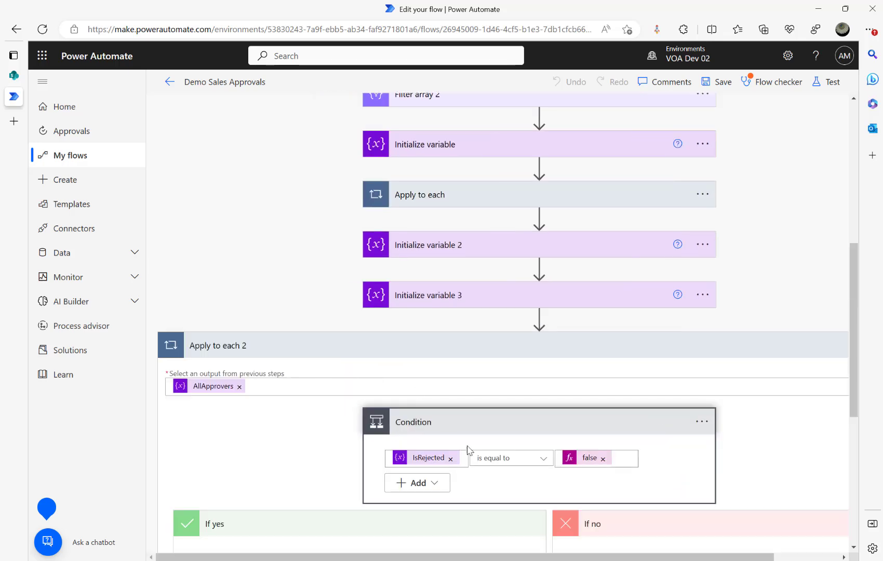
scroll(467, 449, "down", 3)
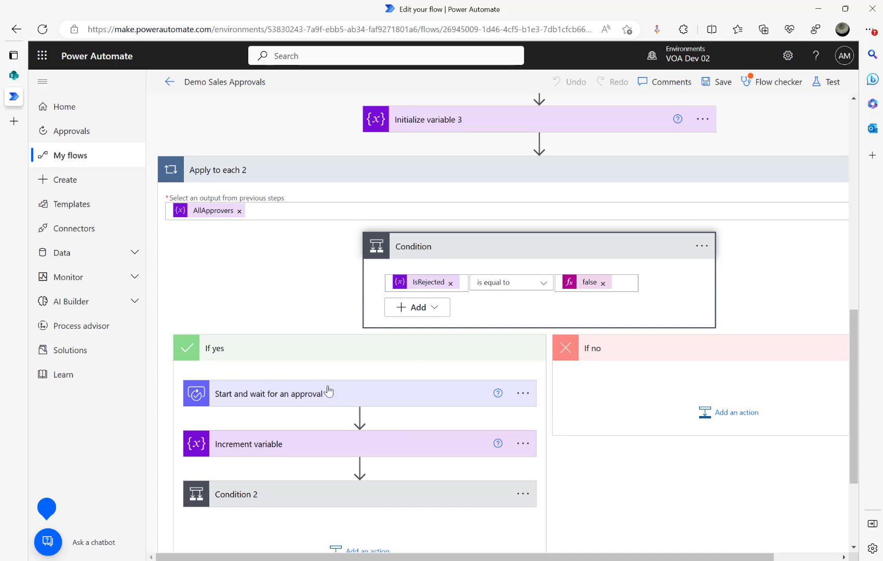
left_click_drag(449, 557, 393, 554)
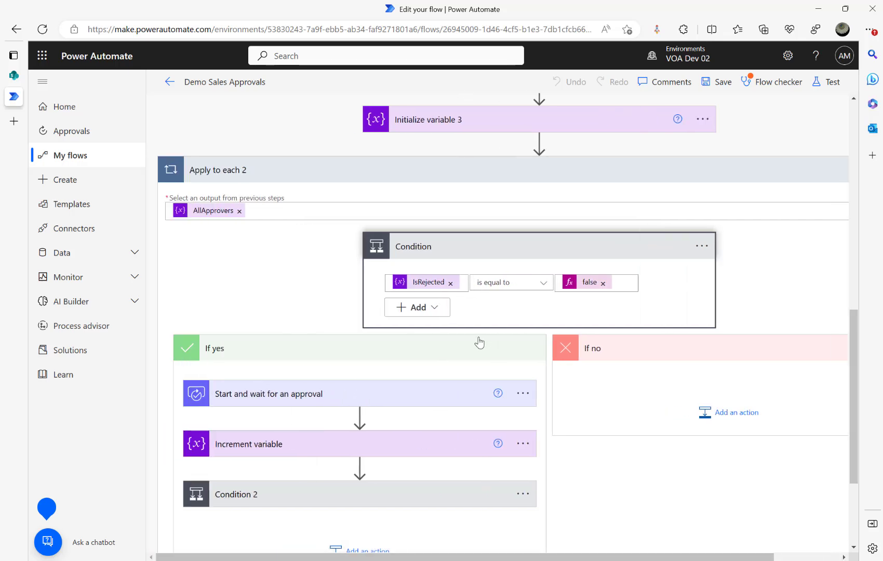
Show the settings of Condition 2 and the nested Condition 3 and examine what each one compares
left_click(272, 495)
scroll(385, 464, "down", 1)
scroll(384, 463, "down", 4)
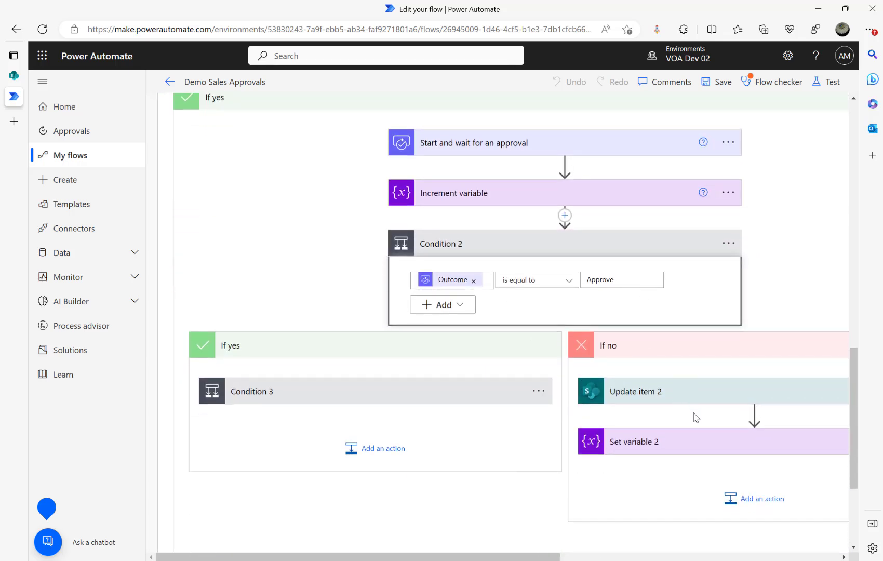
left_click(381, 399)
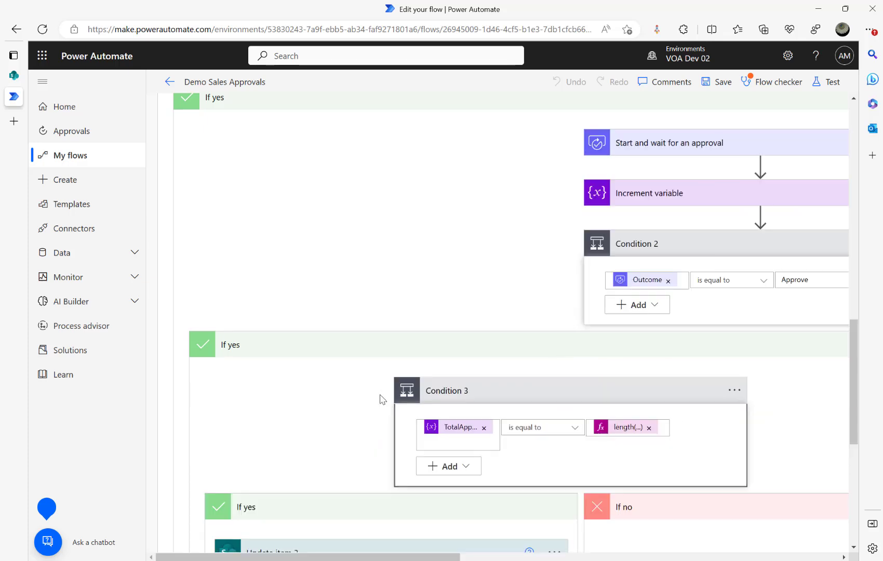
scroll(529, 431, "down", 2)
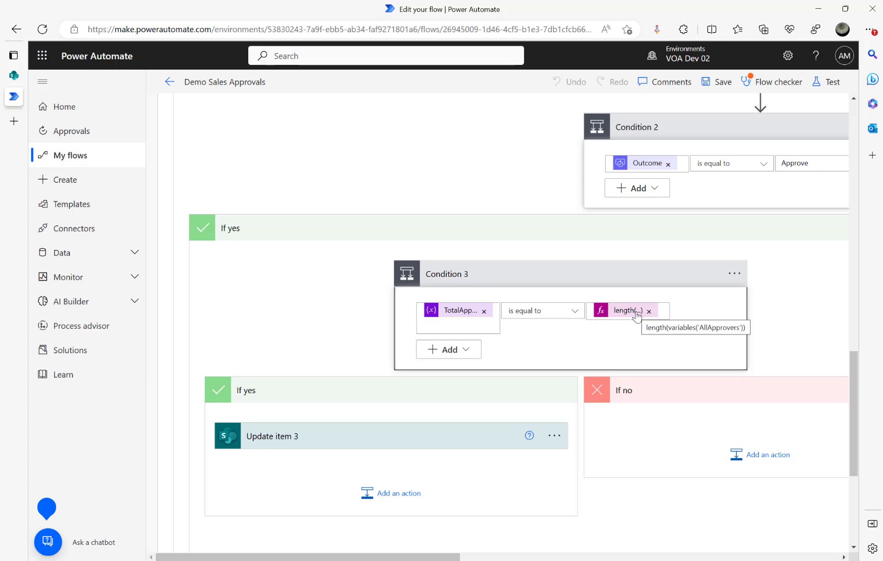
Go back to Initialize variable 2 and Initialize variable 3 and examine their names and types
scroll(695, 324, "up", 10)
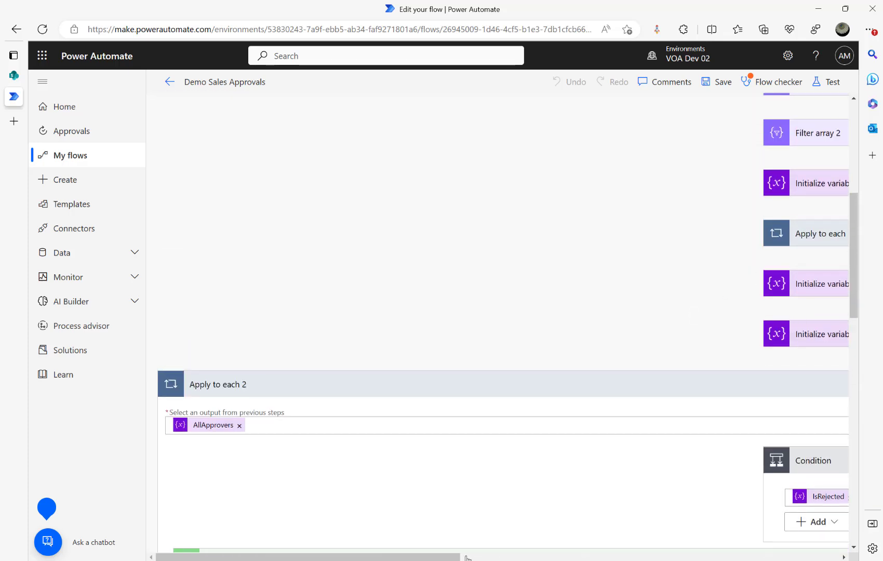
left_click_drag(416, 557, 589, 556)
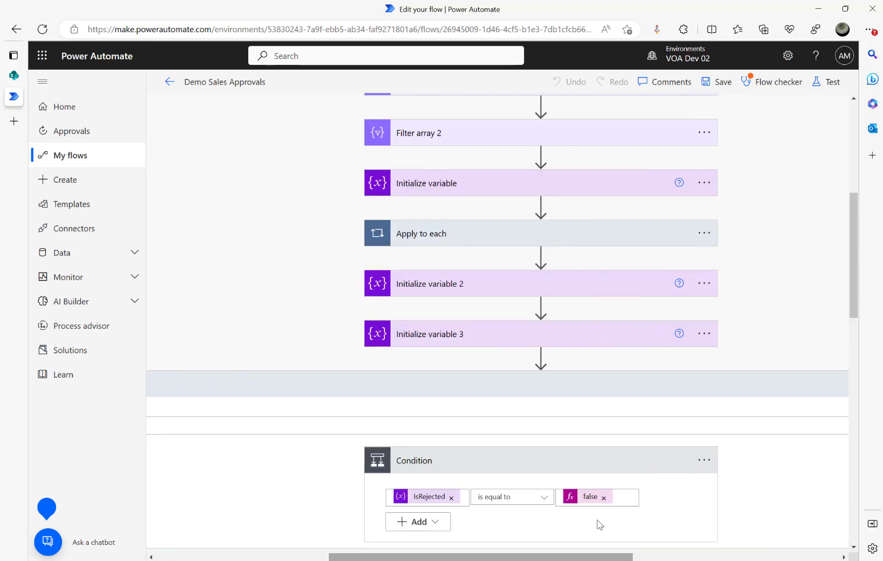
left_click(454, 295)
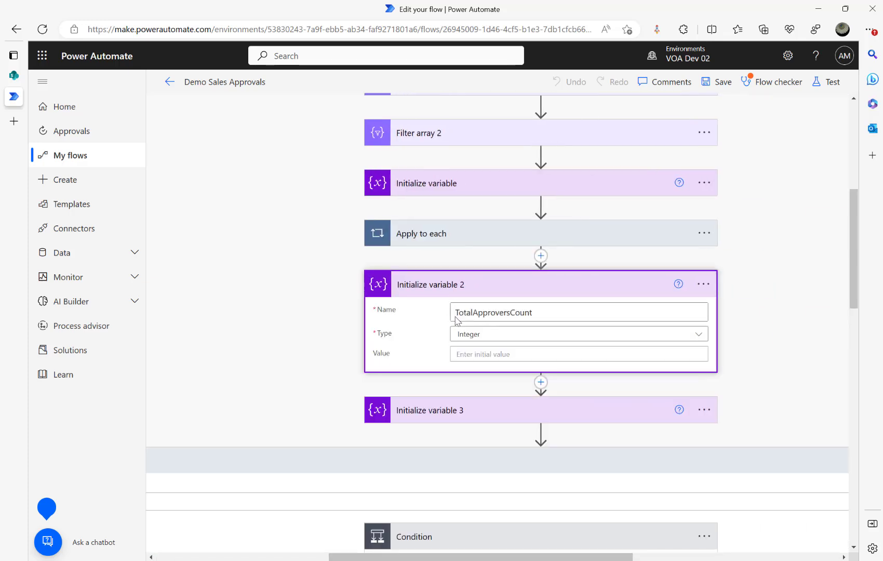
left_click(477, 412)
scroll(250, 409, "down", 6)
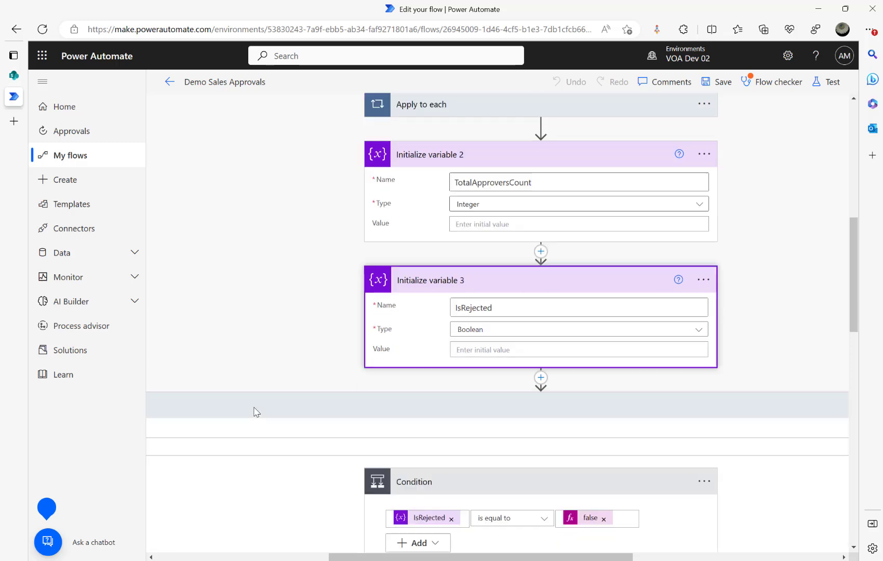
Return to Condition 3 and show the settings of Update item 3 in its If yes branch
scroll(254, 407, "down", 3)
left_click_drag(367, 556, 194, 557)
scroll(476, 483, "down", 6)
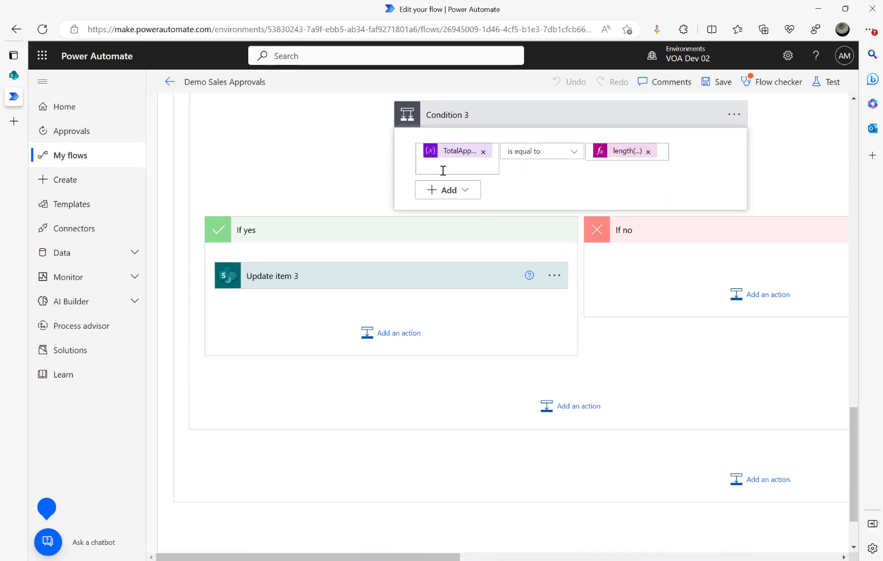
left_click(380, 279)
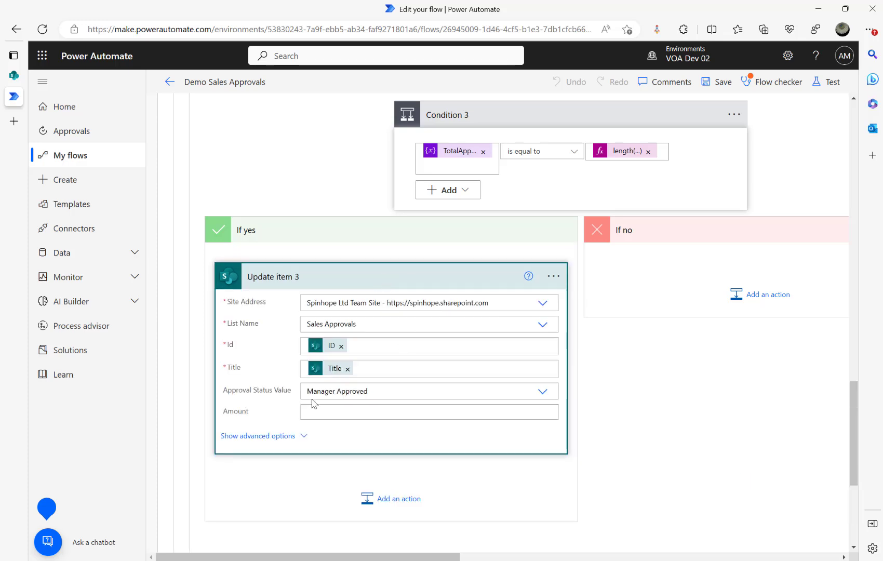